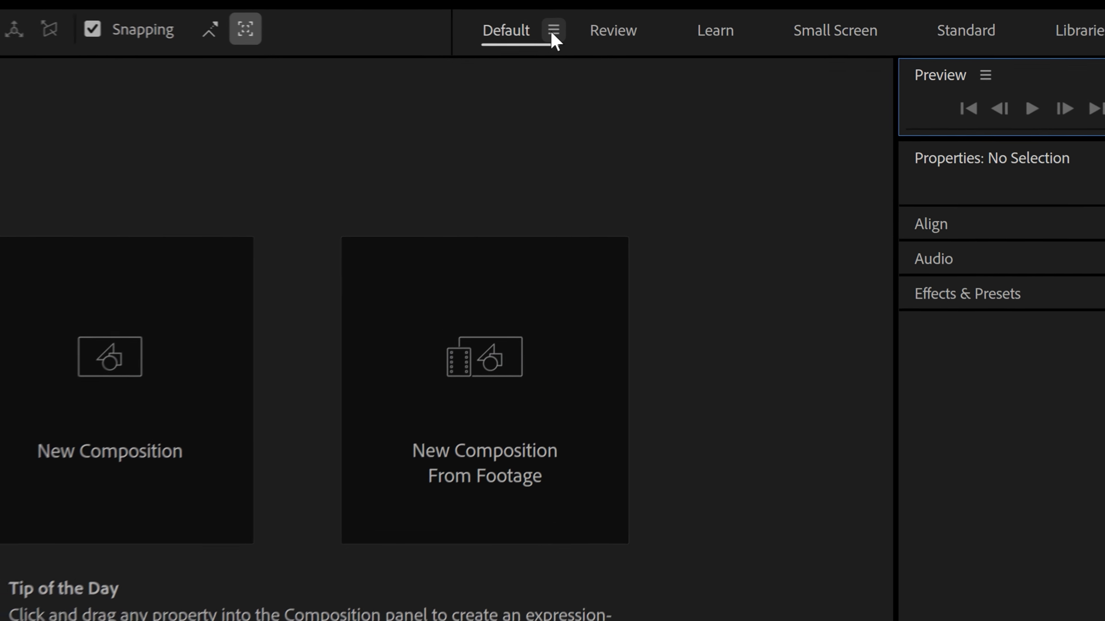
Step: Use the Default workspace and import scenepack.mov and qyurisuu - exodia.mp3 into the project
{"action": "left_click", "coordinate": [693, 45]}
{"action": "left_click", "coordinate": [569, 40]}
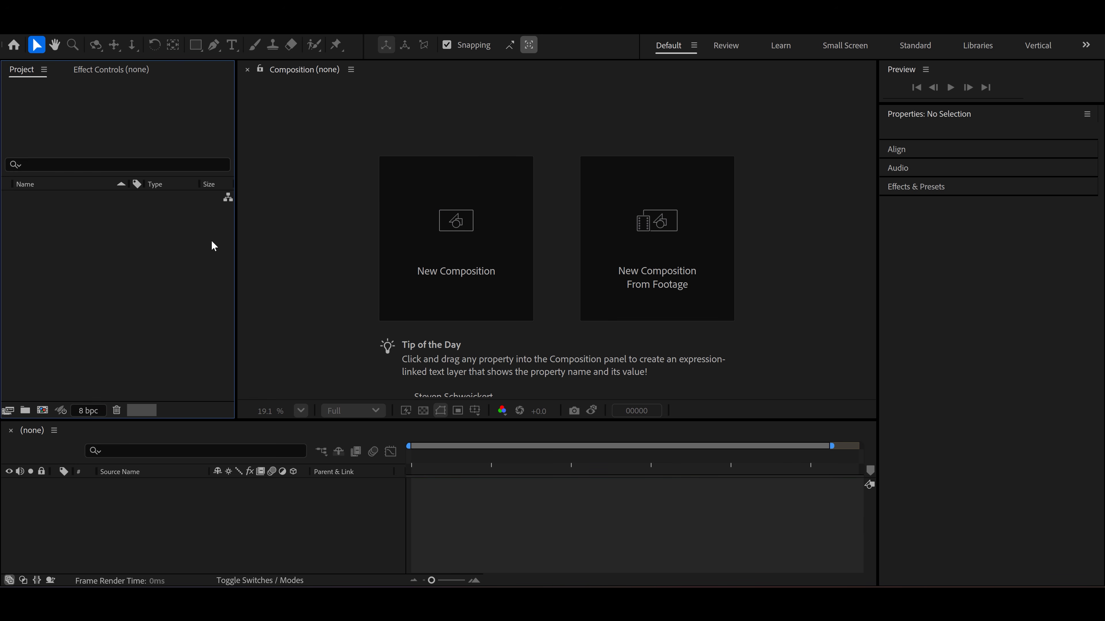
{"action": "double_click", "coordinate": [131, 251]}
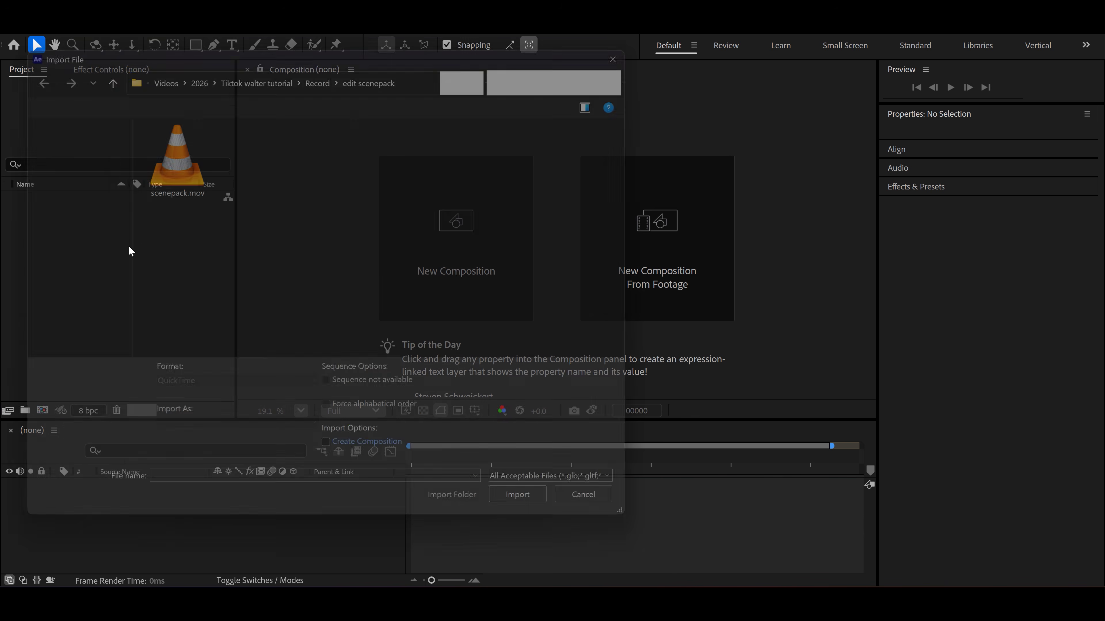
{"action": "double_click", "coordinate": [167, 148]}
{"action": "key", "text": "ctrl+i"}
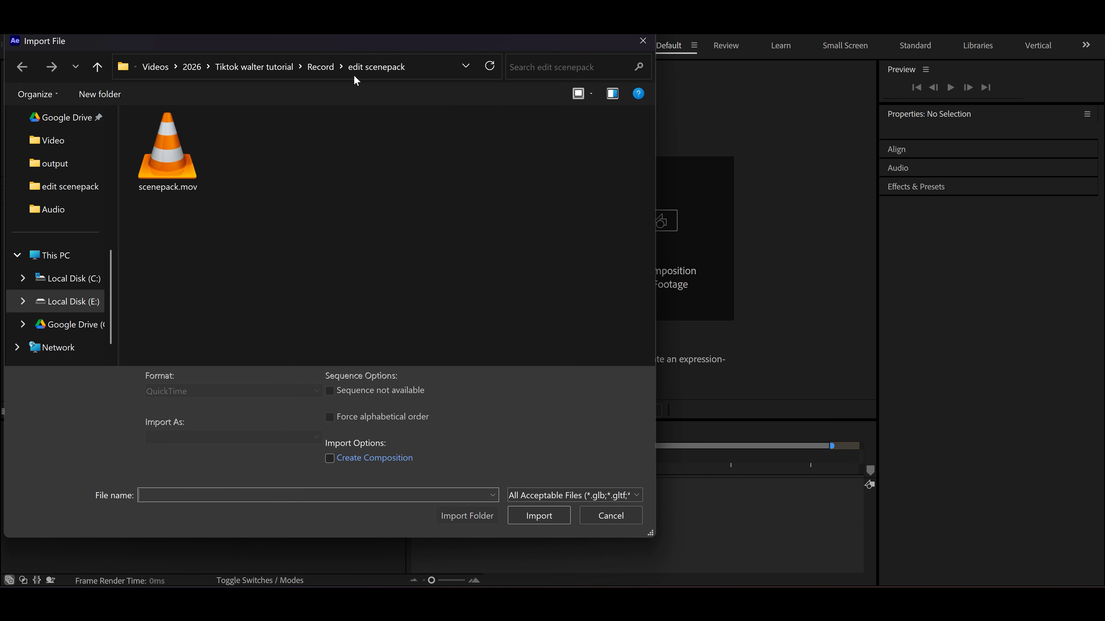
{"action": "left_click", "coordinate": [321, 67]}
{"action": "double_click", "coordinate": [217, 141]}
{"action": "double_click", "coordinate": [219, 141]}
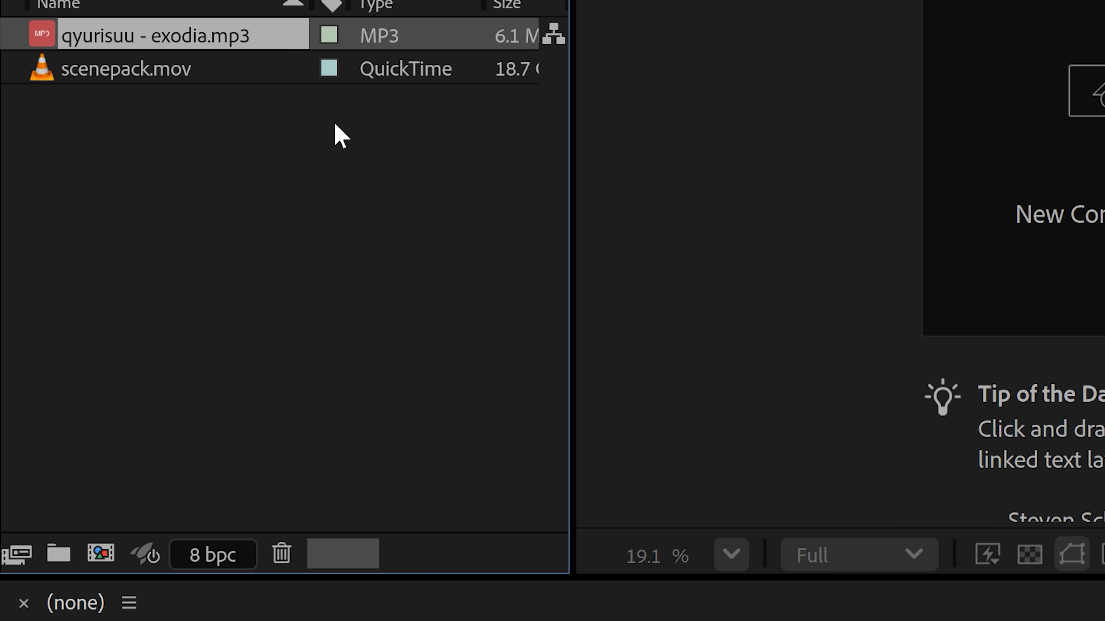
Step: Create a new composition from qyurisuu - exodia.mp3
{"action": "left_click_drag", "start_coordinate": [95, 200], "coordinate": [64, 335]}
{"action": "left_click_drag", "start_coordinate": [154, 379], "coordinate": [104, 564]}
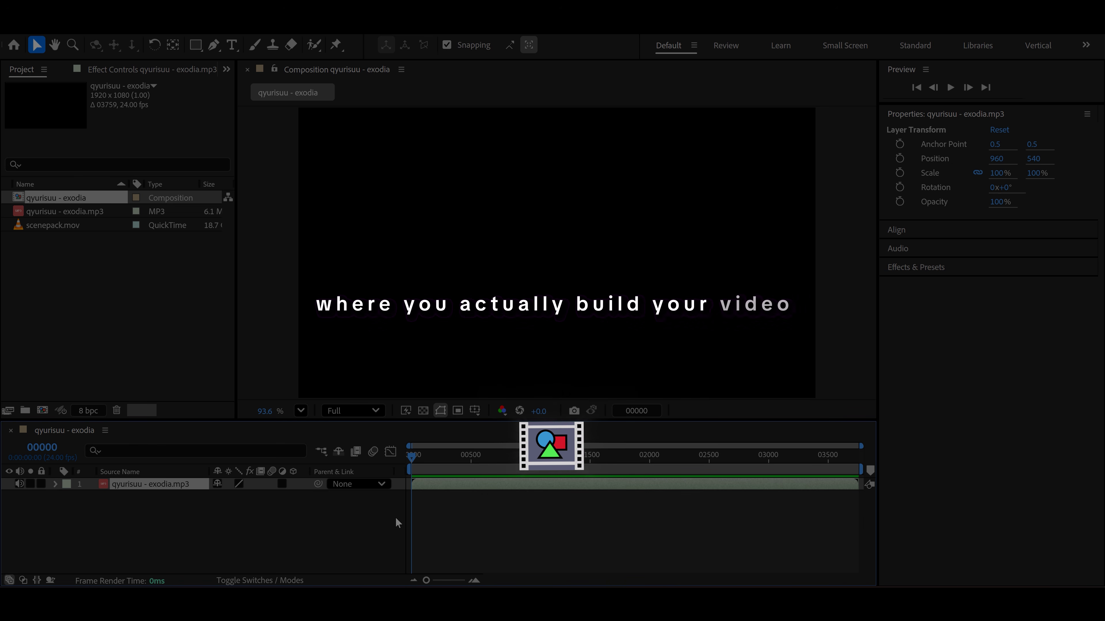
Step: Set the composition's size to 1080 x 1600 px and its frame rate to 60 fps
{"action": "key", "text": "ctrl+k"}
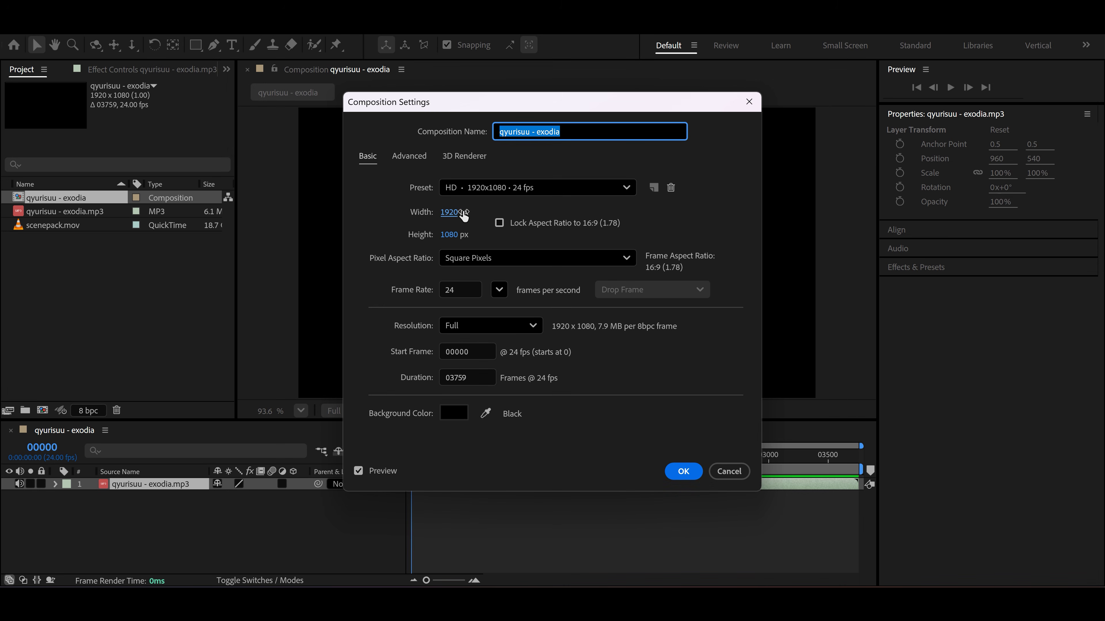
{"action": "left_click", "coordinate": [463, 212]}
{"action": "type", "text": "1080"}
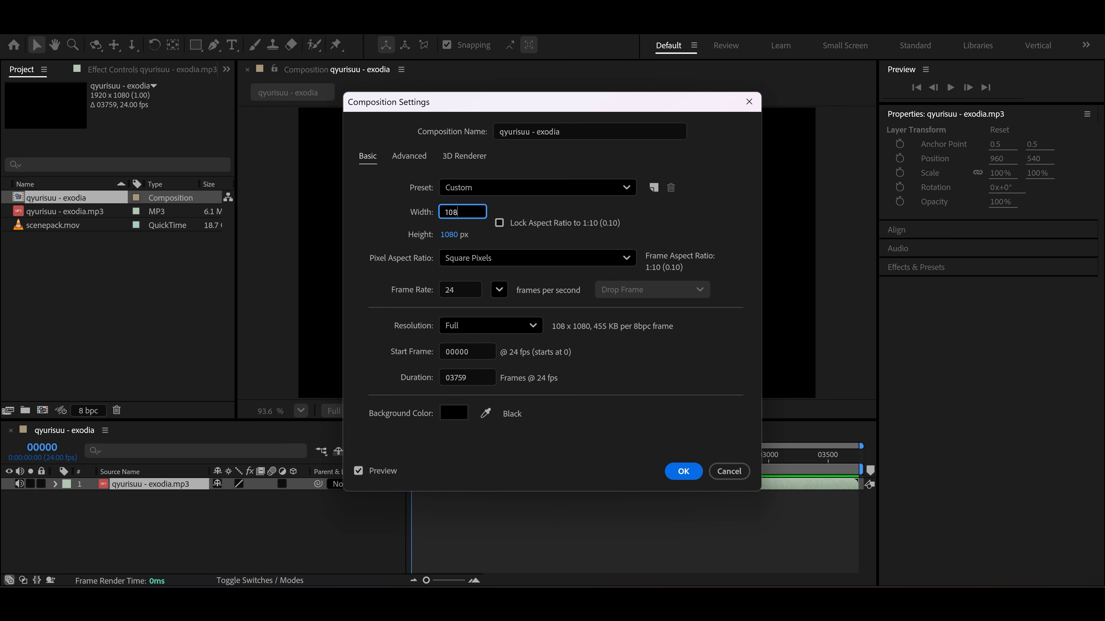
{"action": "key", "text": "Tab"}
{"action": "type", "text": "1600"}
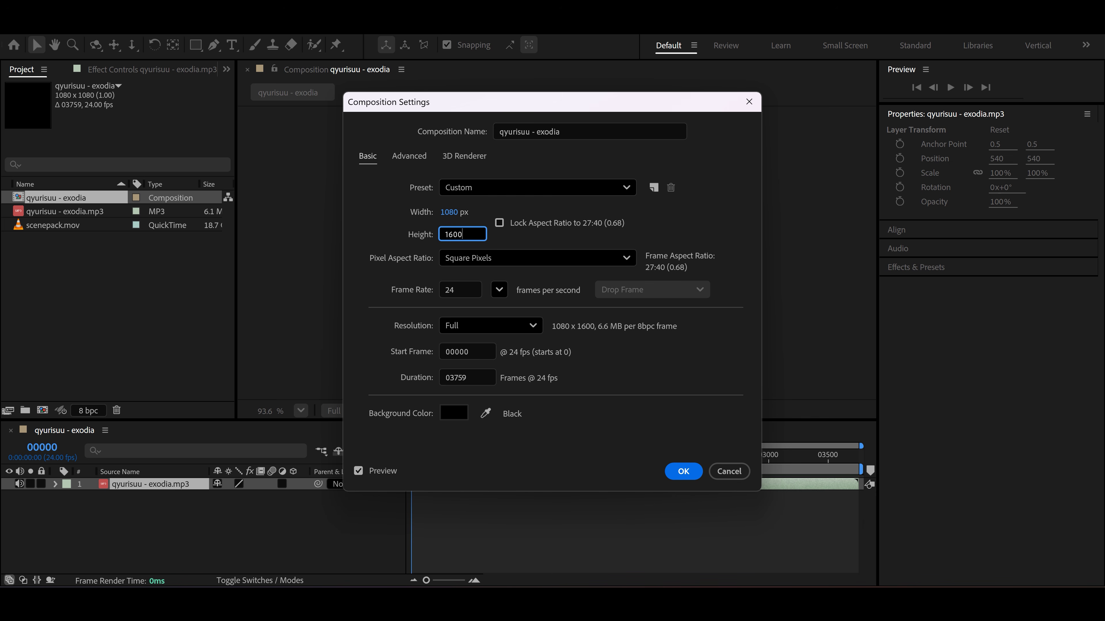
{"action": "left_click", "coordinate": [501, 290]}
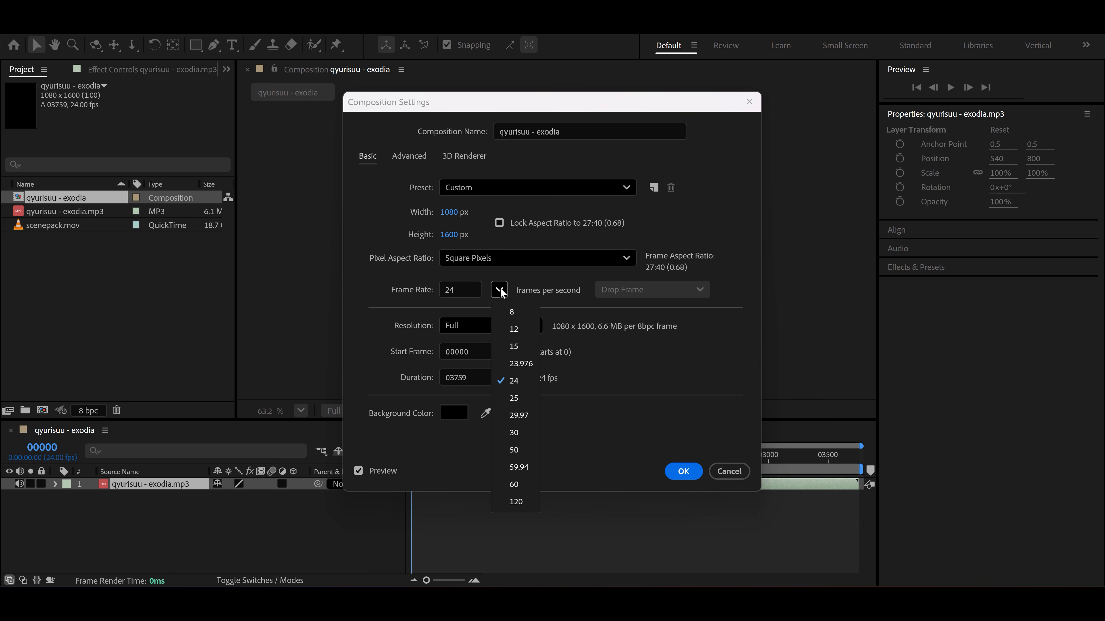
{"action": "left_click", "coordinate": [514, 484]}
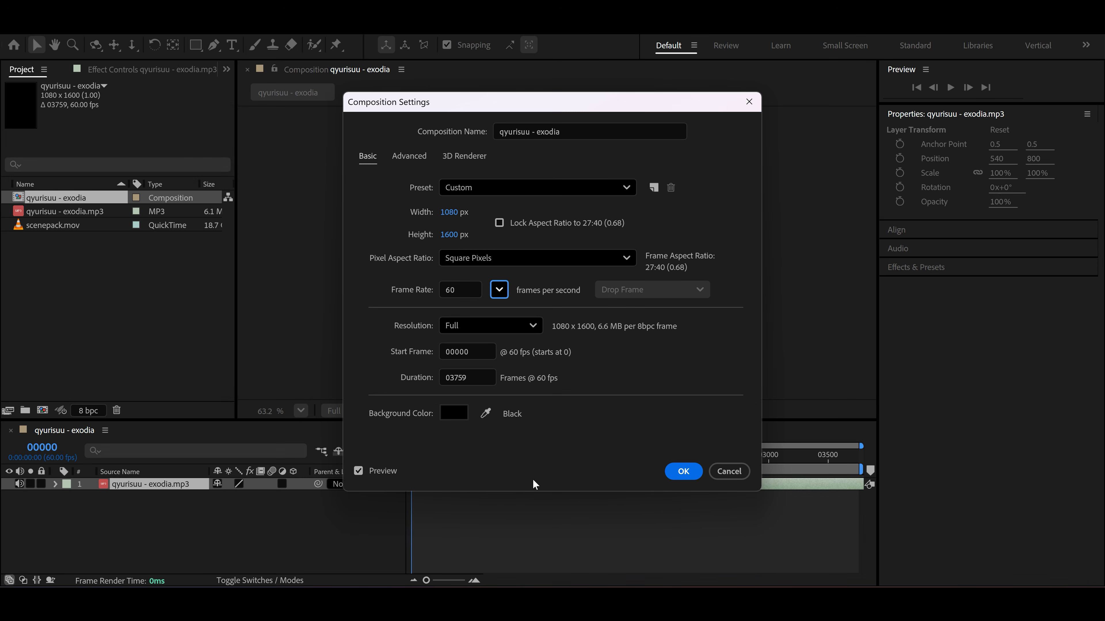
{"action": "left_click", "coordinate": [682, 471]}
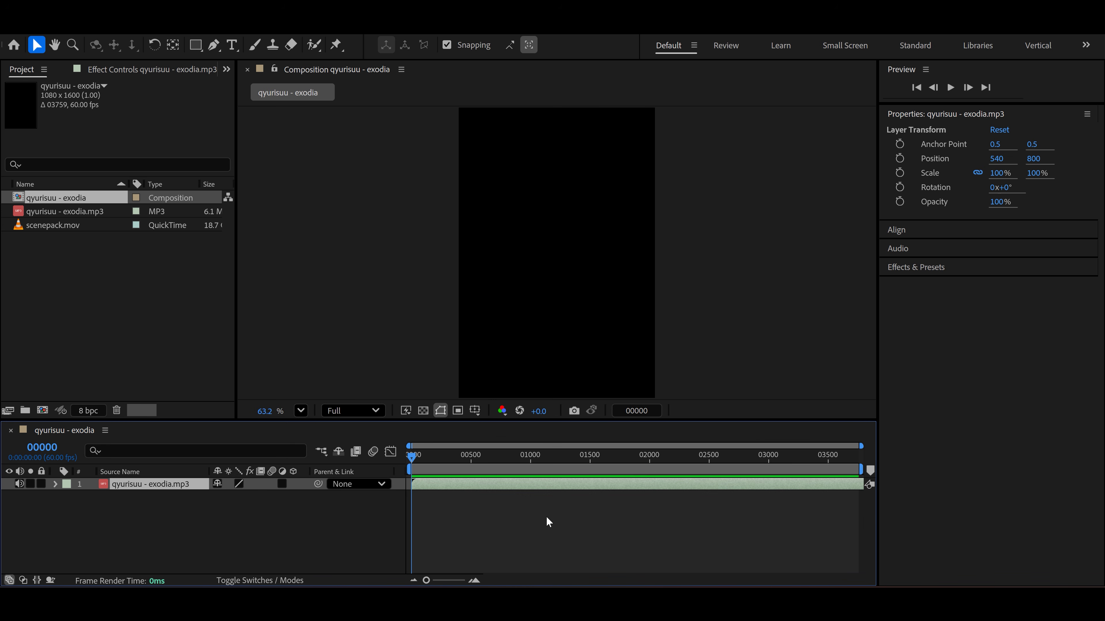
Step: Preview the audio, end the work area at frame 1968 and trim the composition to the work area
{"action": "key", "text": "space"}
{"action": "left_click", "coordinate": [950, 88]}
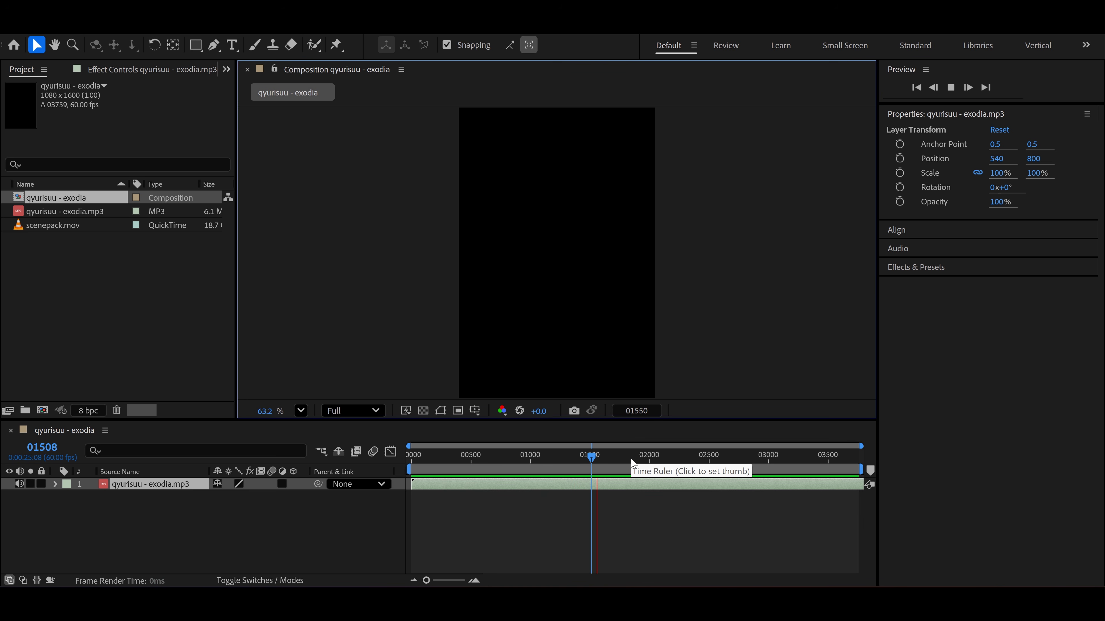
{"action": "left_click_drag", "start_coordinate": [630, 458], "coordinate": [634, 458]}
{"action": "key", "text": "space"}
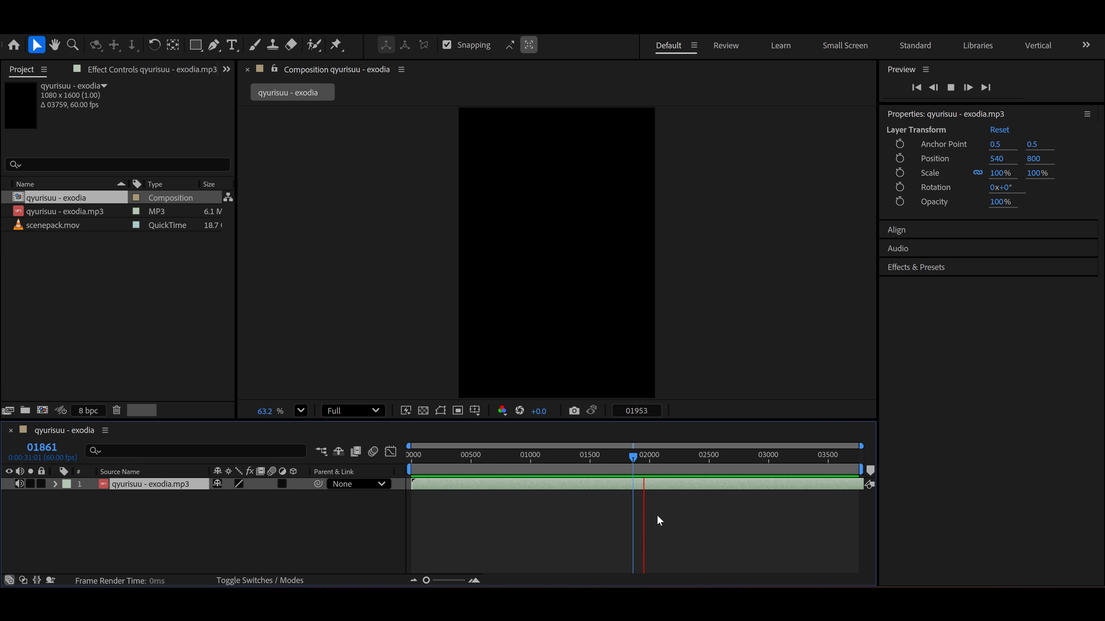
{"action": "key", "text": "space"}
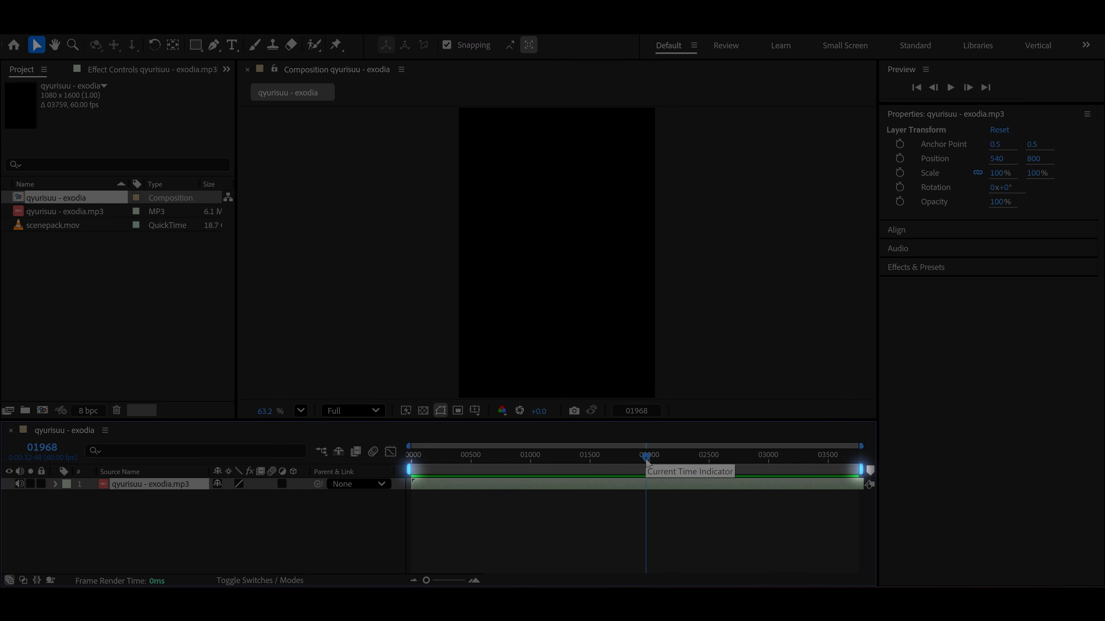
{"action": "left_click_drag", "start_coordinate": [861, 469], "coordinate": [650, 469]}
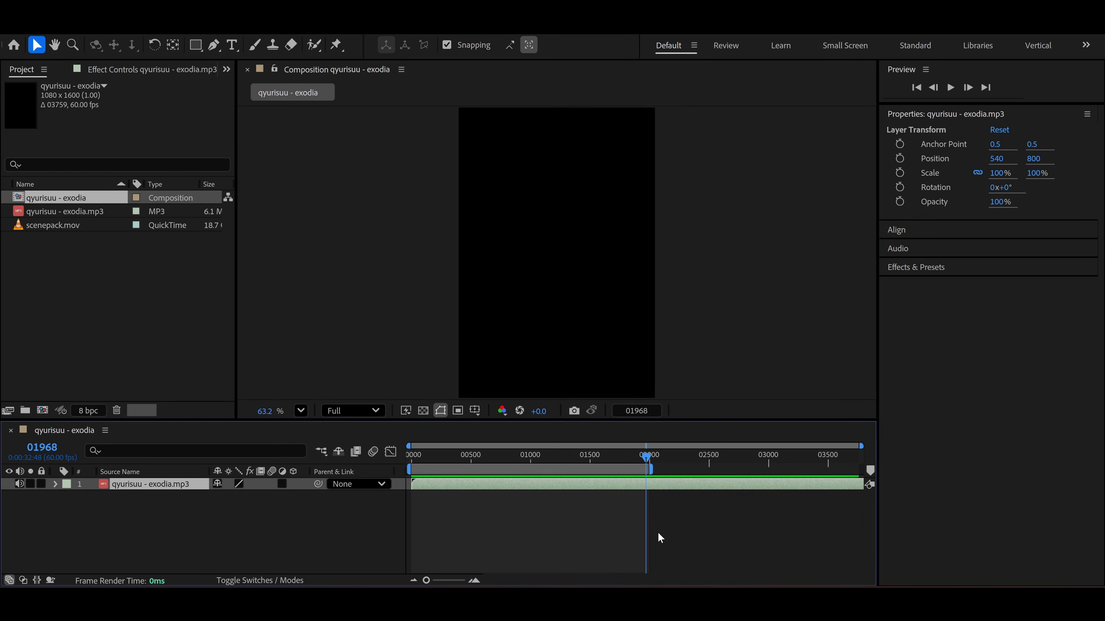
{"action": "left_click_drag", "start_coordinate": [420, 460], "coordinate": [411, 469]}
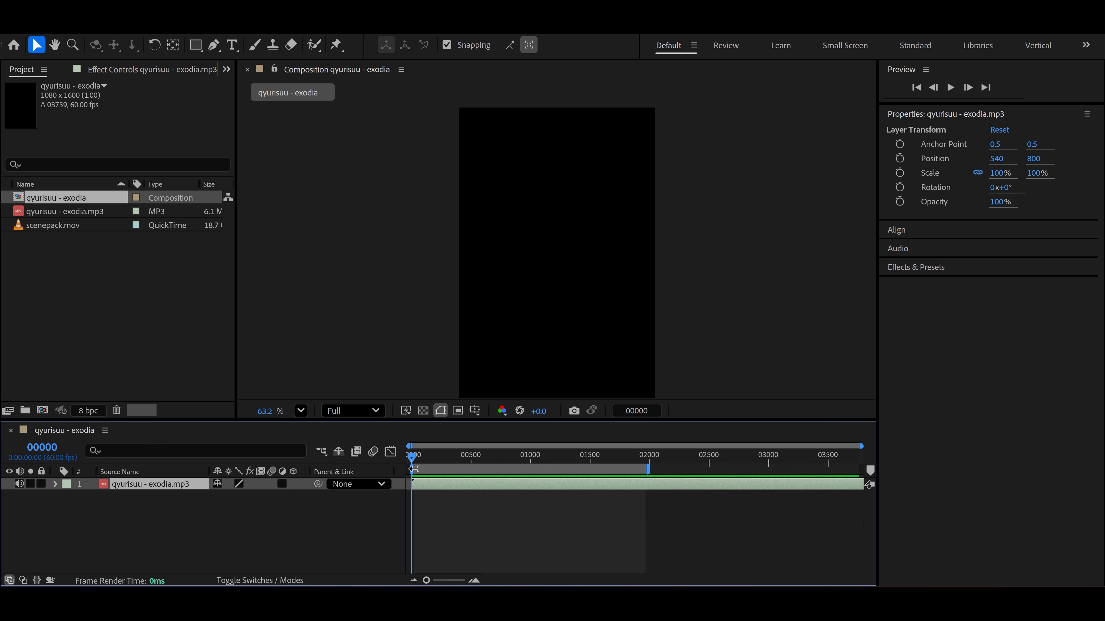
{"action": "right_click", "coordinate": [471, 468]}
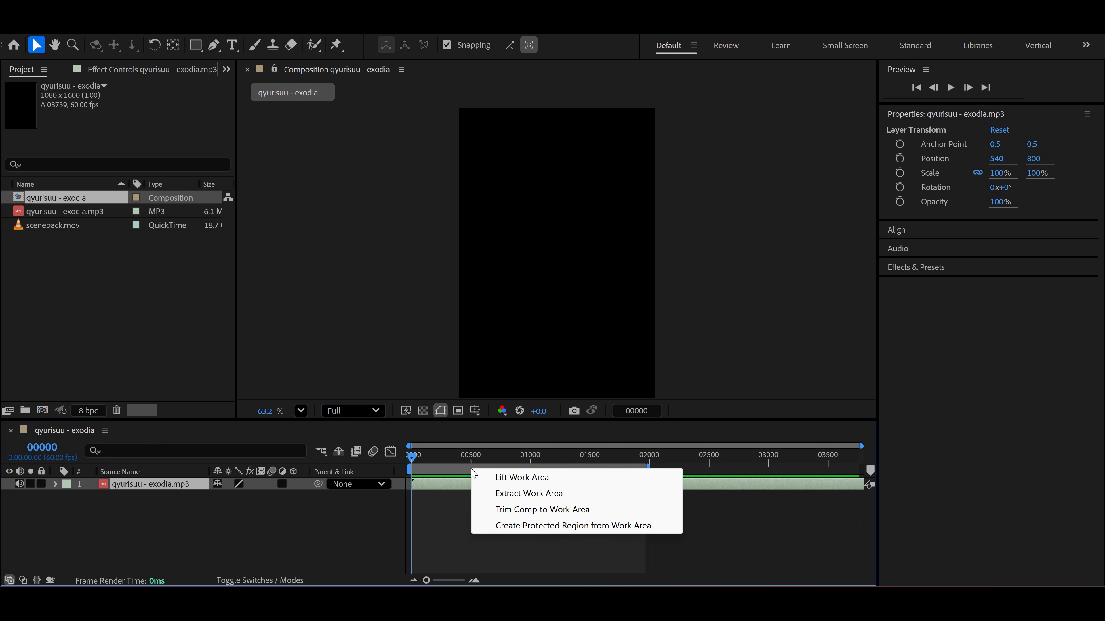
{"action": "left_click", "coordinate": [604, 512]}
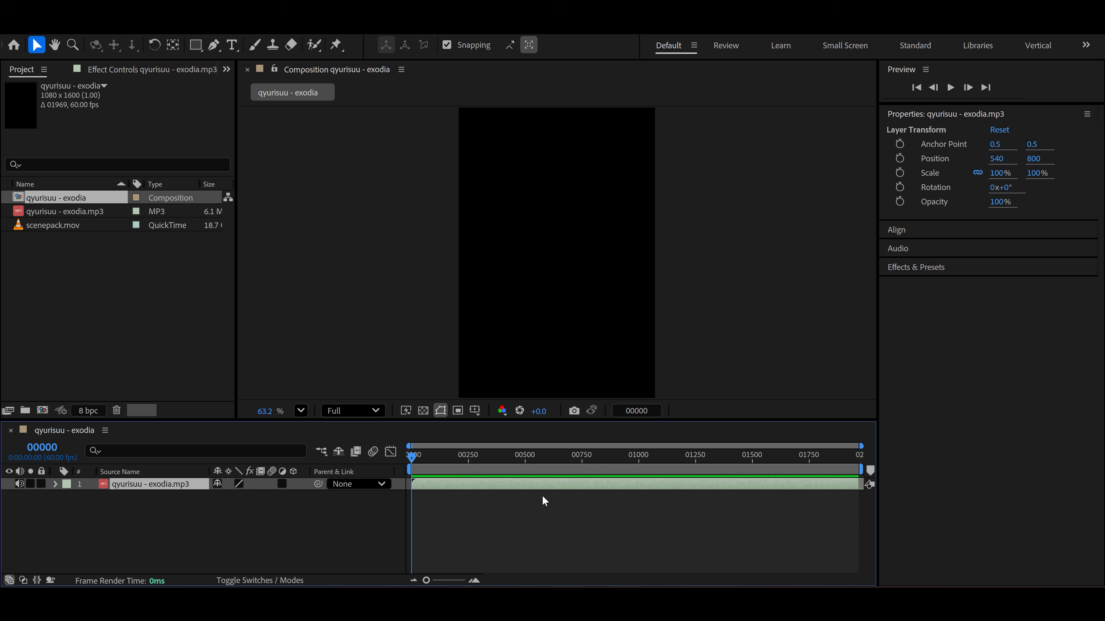
Step: Convert the qyurisuu - exodia.mp3 layer's audio to keyframes with the Keyframe Assistant
{"action": "left_click", "coordinate": [745, 459]}
{"action": "right_click", "coordinate": [734, 488]}
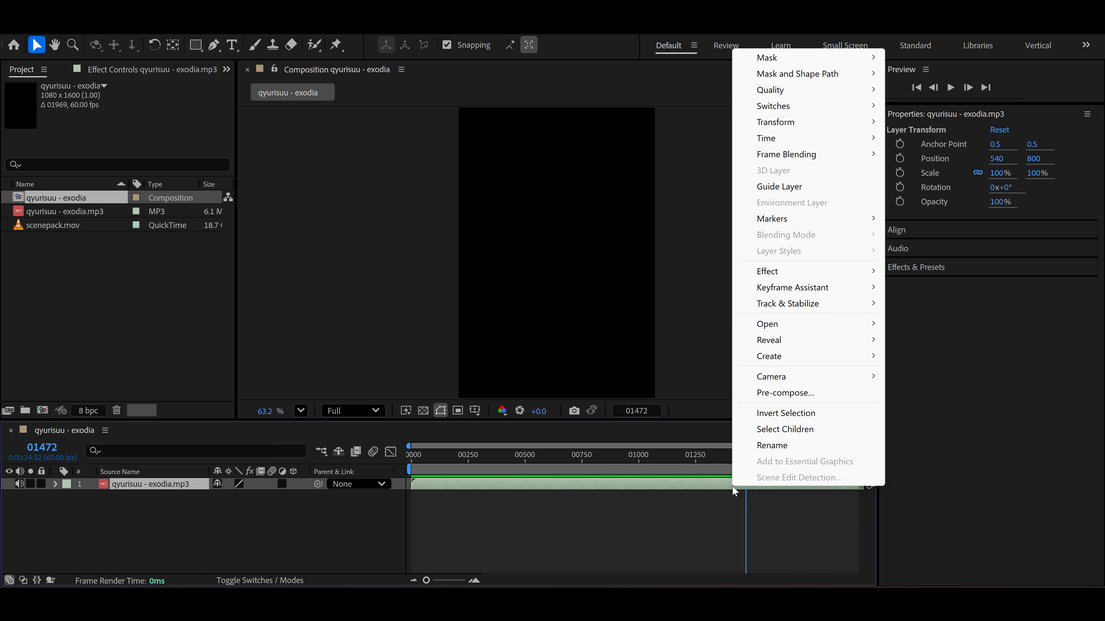
{"action": "mouse_move", "coordinate": [791, 291]}
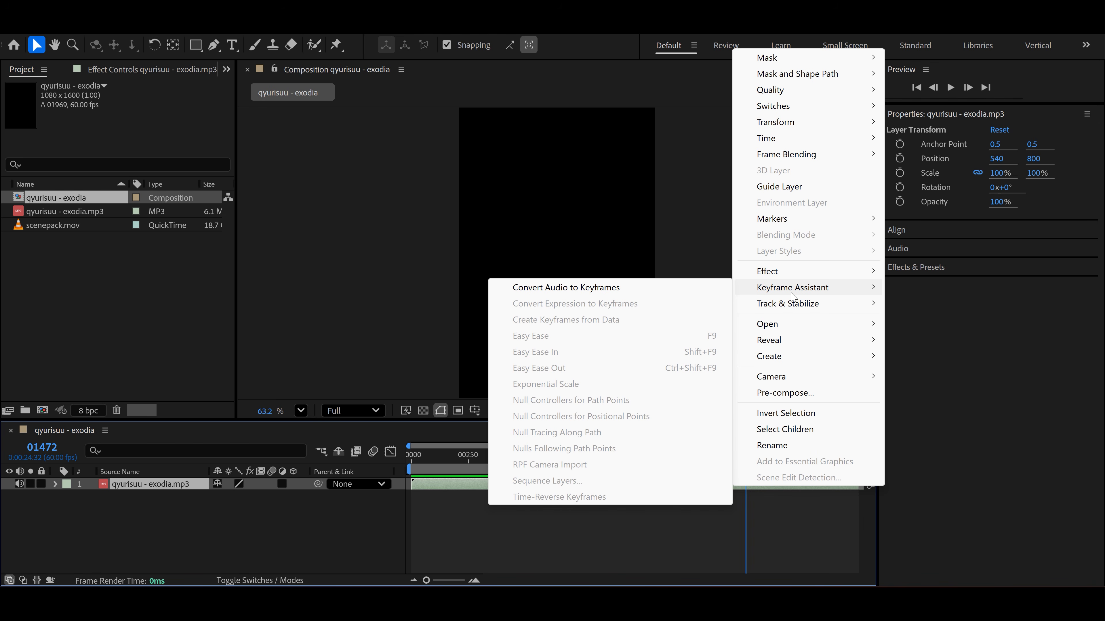
{"action": "left_click", "coordinate": [707, 288]}
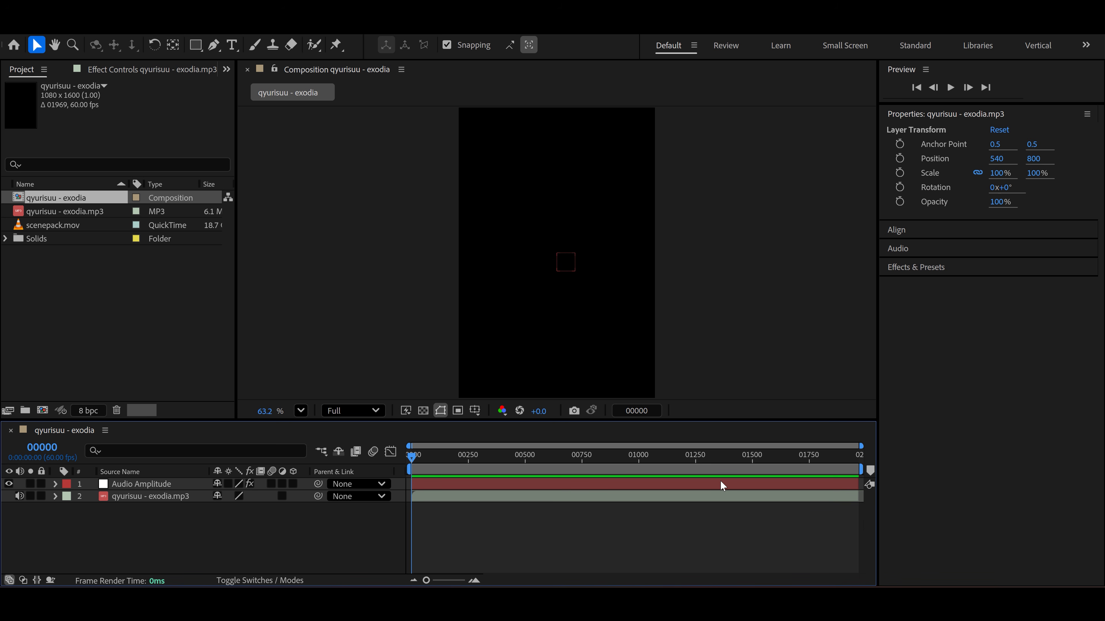
Step: Reveal the Audio Amplitude layer's keyframes and show the Both Channels slider in the Graph Editor
{"action": "left_click", "coordinate": [642, 483]}
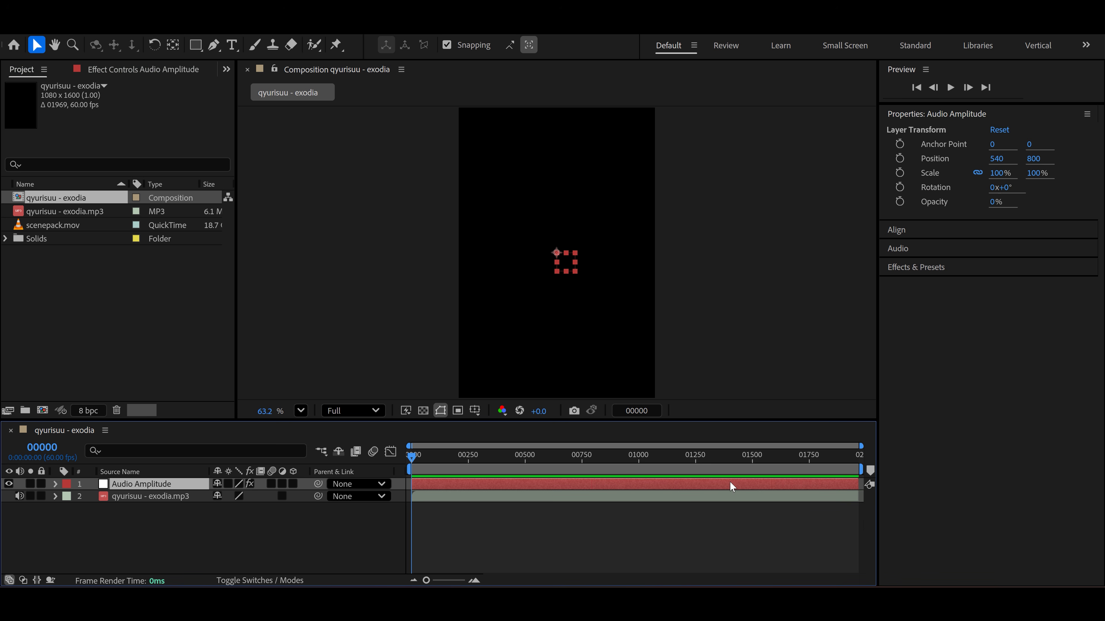
{"action": "key", "text": "u"}
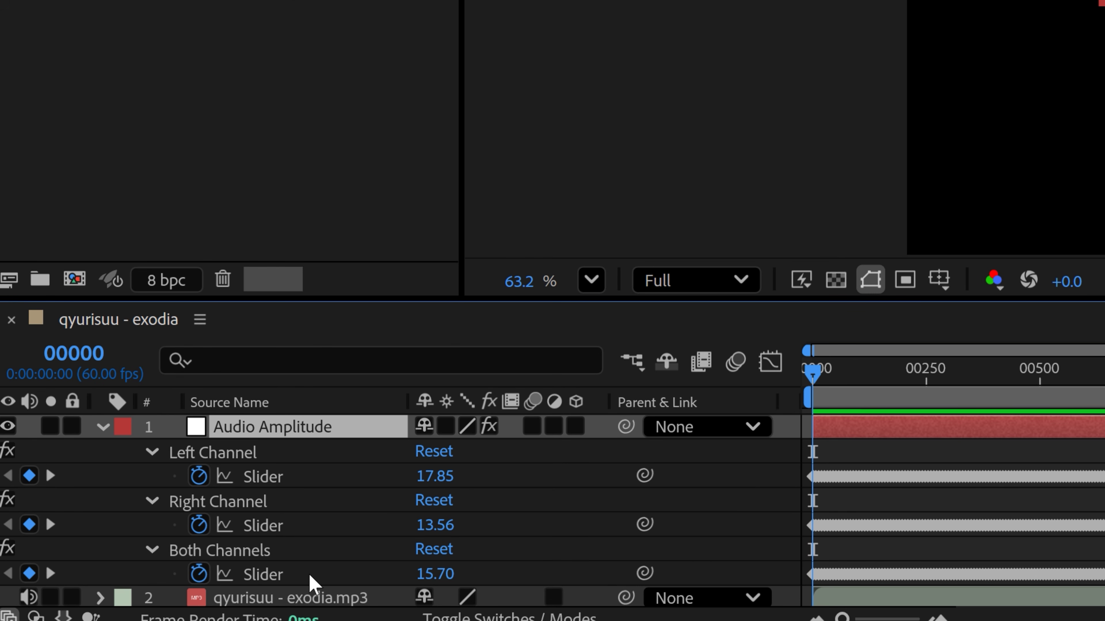
{"action": "left_click", "coordinate": [308, 575]}
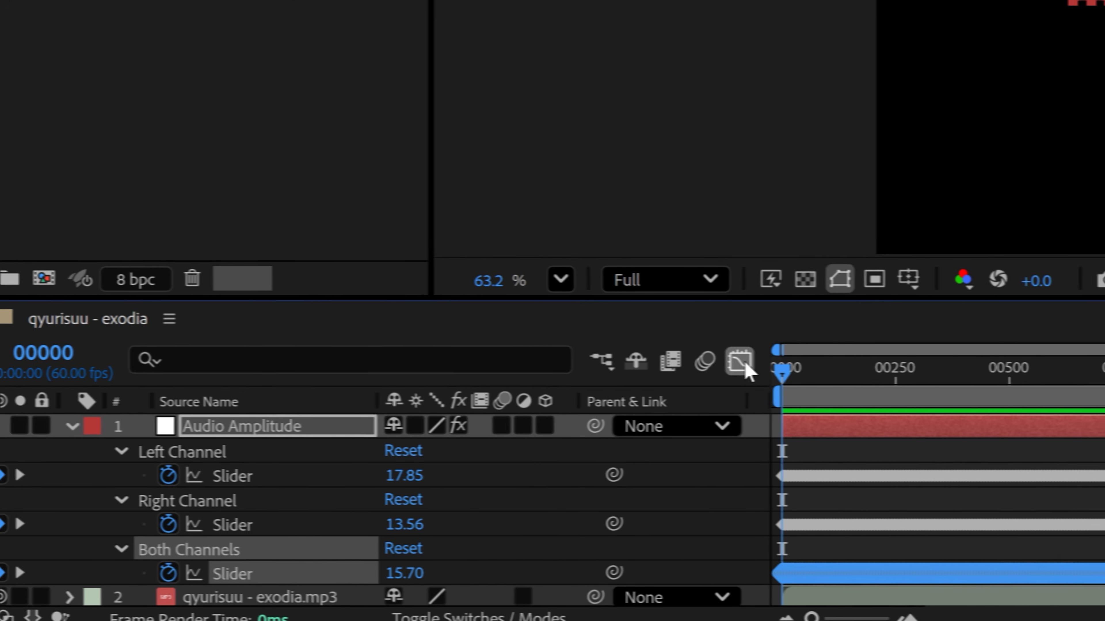
{"action": "left_click", "coordinate": [770, 362]}
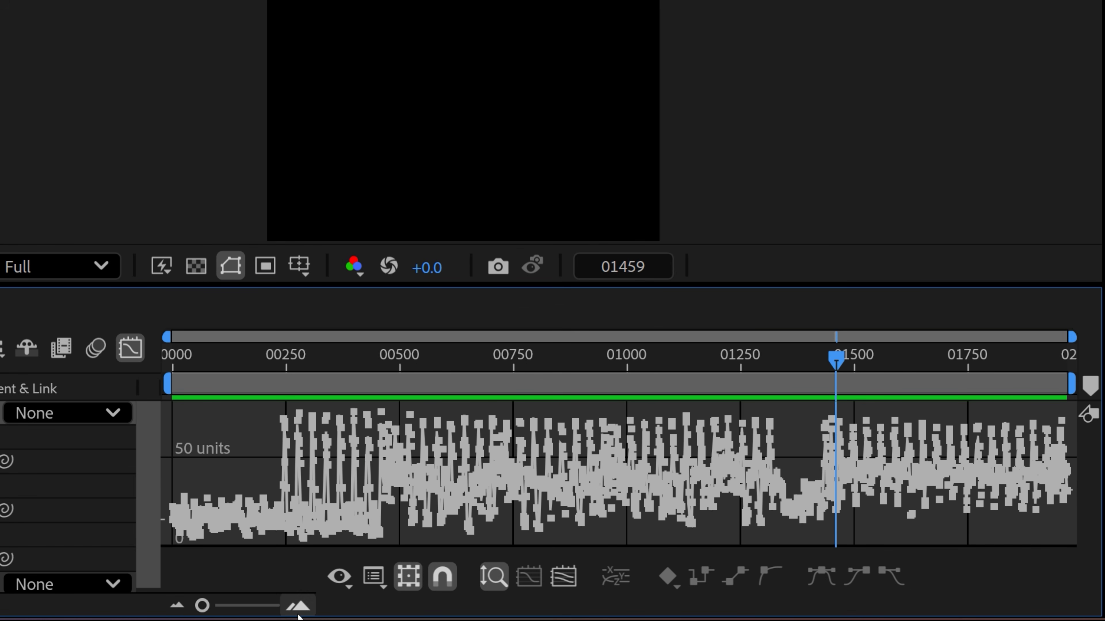
Step: Listen to the beat after frame 1459 and add a composition marker at its start, frame 1465
{"action": "left_click", "coordinate": [380, 608]}
{"action": "left_click_drag", "start_coordinate": [901, 526], "coordinate": [506, 528]}
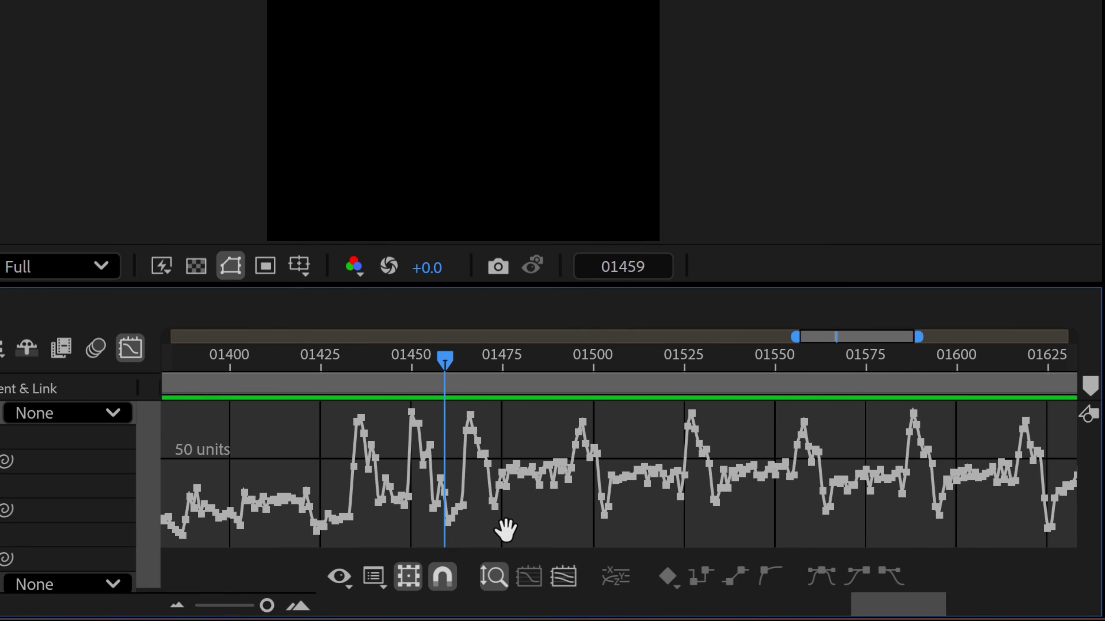
{"action": "key", "text": "space"}
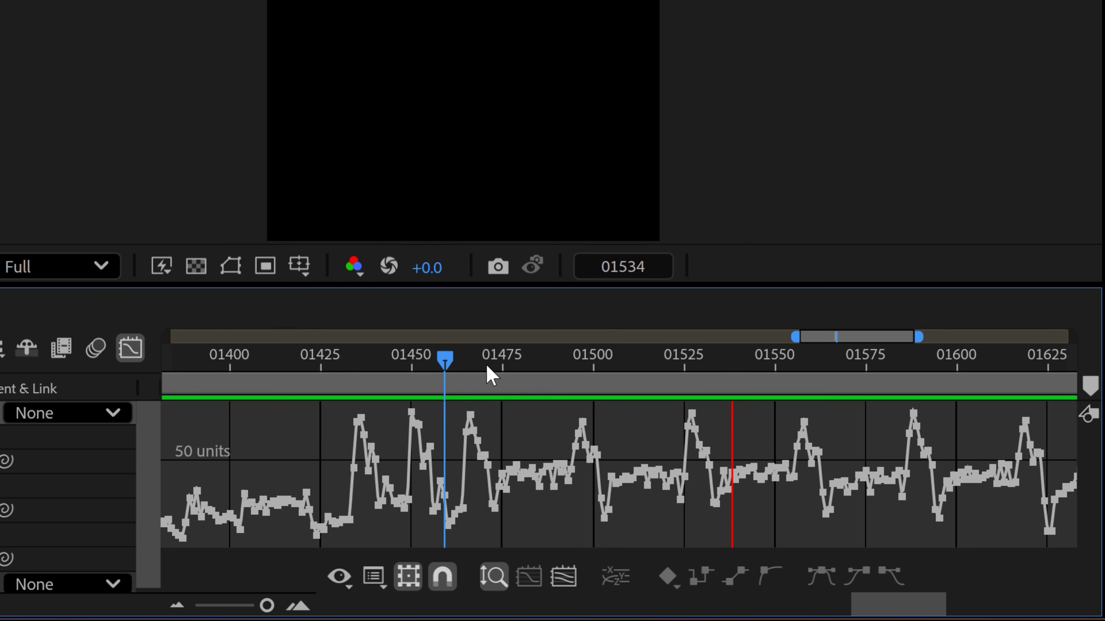
{"action": "left_click", "coordinate": [463, 366]}
{"action": "key", "text": "space"}
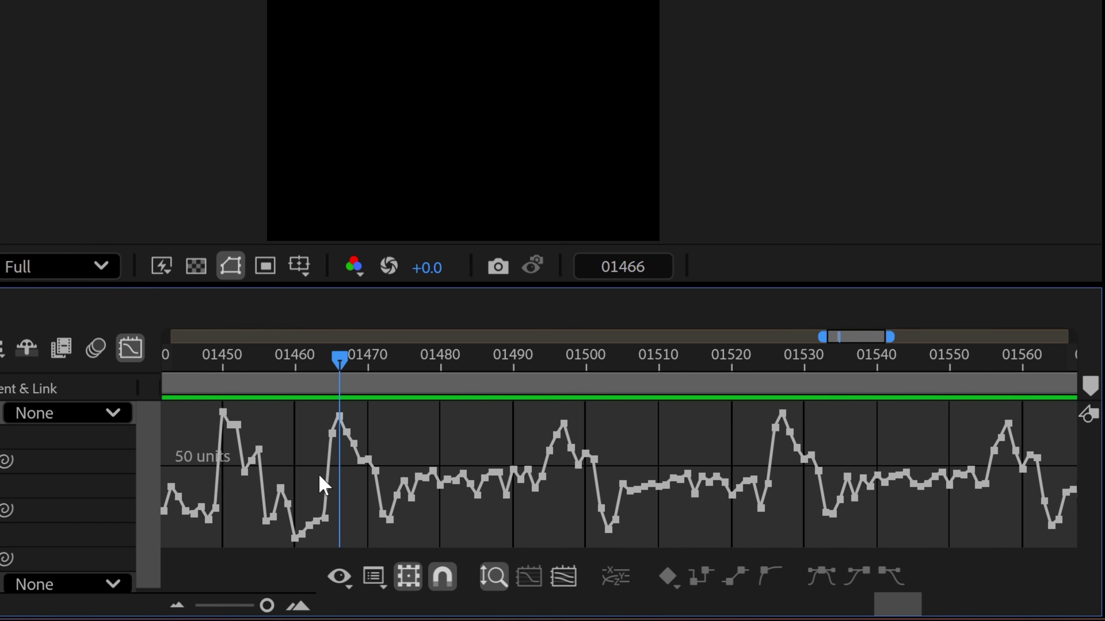
{"action": "left_click", "coordinate": [333, 355]}
{"action": "key", "text": "KP_Multiply"}
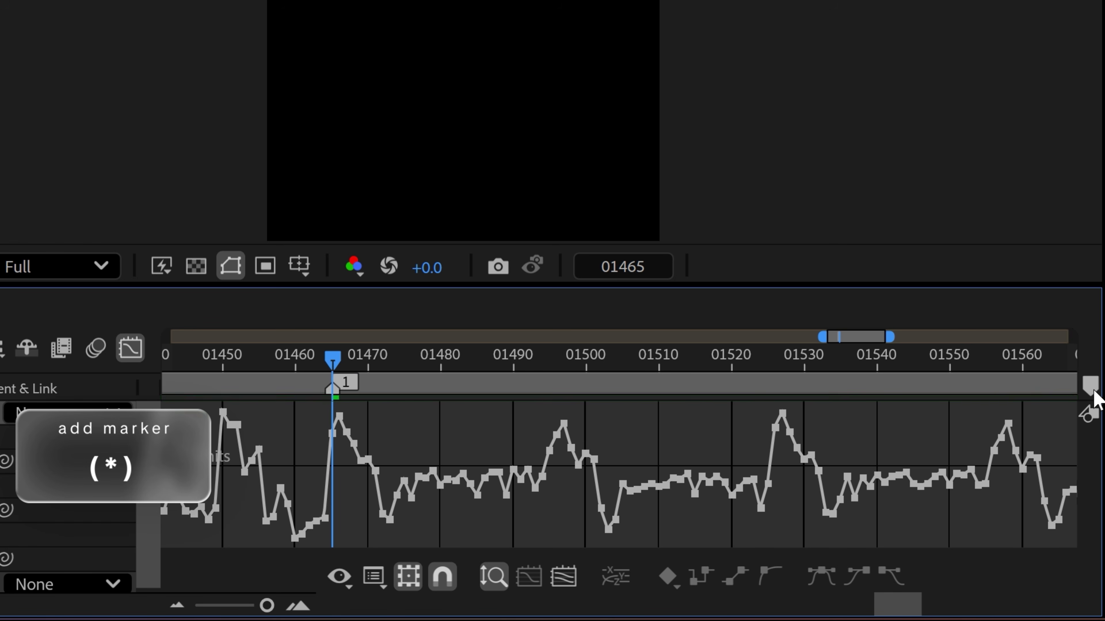
Step: Add composition markers at each following beat peak in the amplitude graph, up to frame 1954
{"action": "left_click_drag", "start_coordinate": [552, 367], "coordinate": [629, 374]}
{"action": "key", "text": "KP_Multiply"}
{"action": "key", "text": "KP_Multiply"}
{"action": "key", "text": "KP_Multiply"}
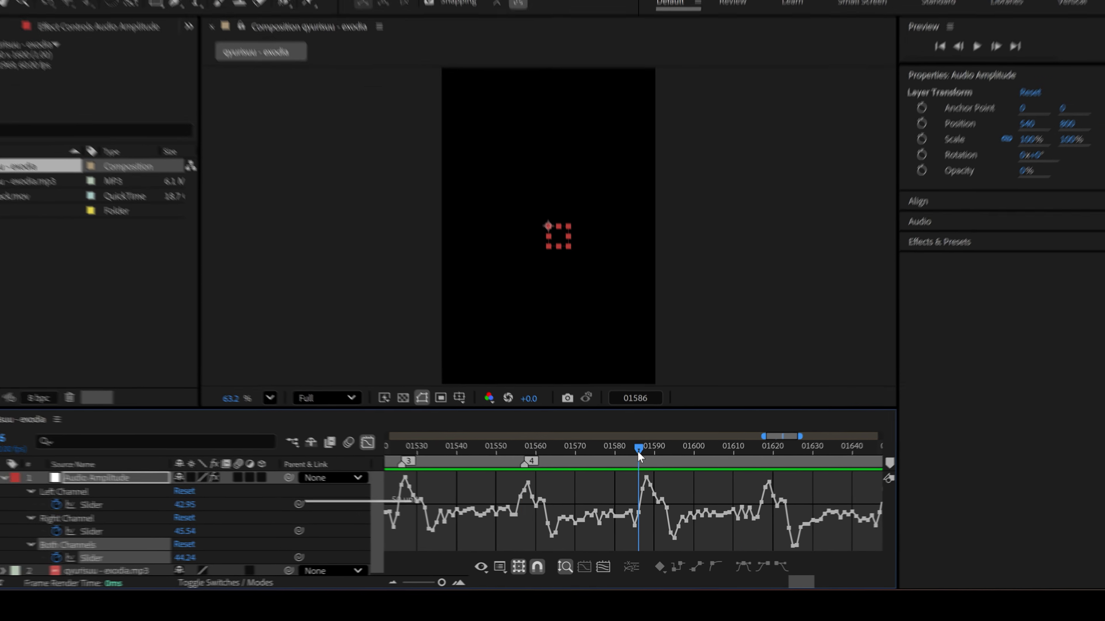
{"action": "key", "text": "KP_Multiply"}
{"action": "key", "text": "KP_Multiply"}
{"action": "key", "text": "KP_Multiply"}
{"action": "key", "text": "KP_Multiply"}
{"action": "key", "text": "KP_Multiply"}
{"action": "key", "text": "KP_Multiply"}
{"action": "key", "text": "KP_Multiply"}
{"action": "left_click_drag", "start_coordinate": [638, 456], "coordinate": [805, 458]}
{"action": "key", "text": "KP_Multiply"}
{"action": "key", "text": "KP_Multiply"}
{"action": "key", "text": "KP_Multiply"}
{"action": "key", "text": "KP_Multiply"}
{"action": "key", "text": "KP_Multiply"}
{"action": "key", "text": "KP_Multiply"}
Step: Close the Graph Editor and delete the Audio Amplitude layer
{"action": "left_click", "coordinate": [414, 581]}
{"action": "left_click", "coordinate": [414, 580]}
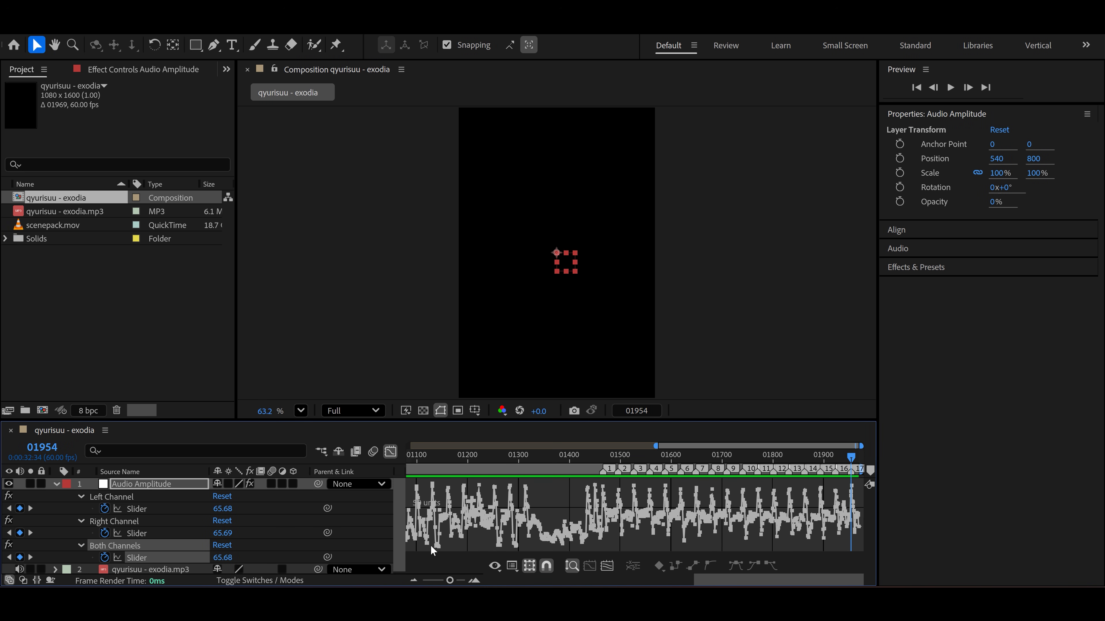
{"action": "left_click", "coordinate": [392, 451]}
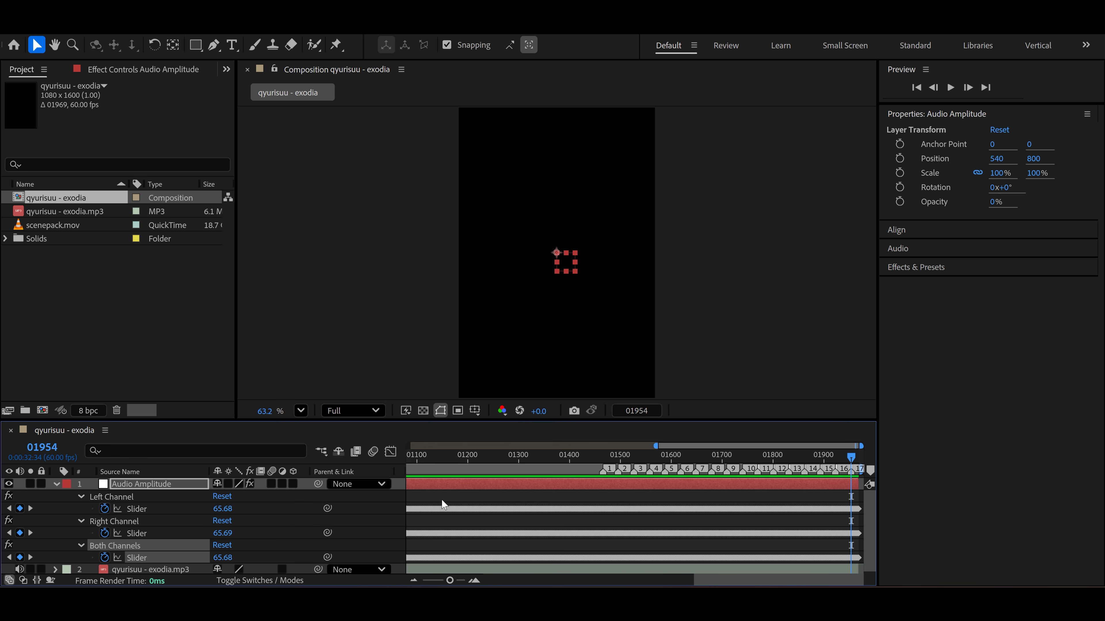
{"action": "left_click", "coordinate": [179, 487]}
{"action": "key", "text": "Delete"}
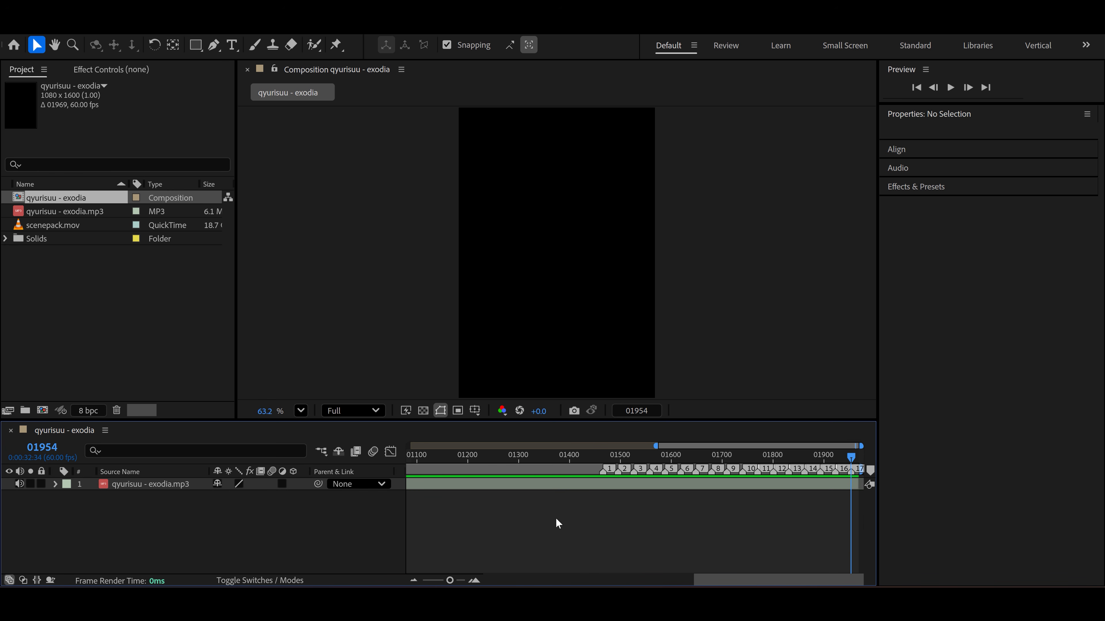
Step: Give the first beat marker at frame 1465 the comment "Intro" and a Yellow label
{"action": "left_click_drag", "start_coordinate": [624, 454], "coordinate": [601, 457]}
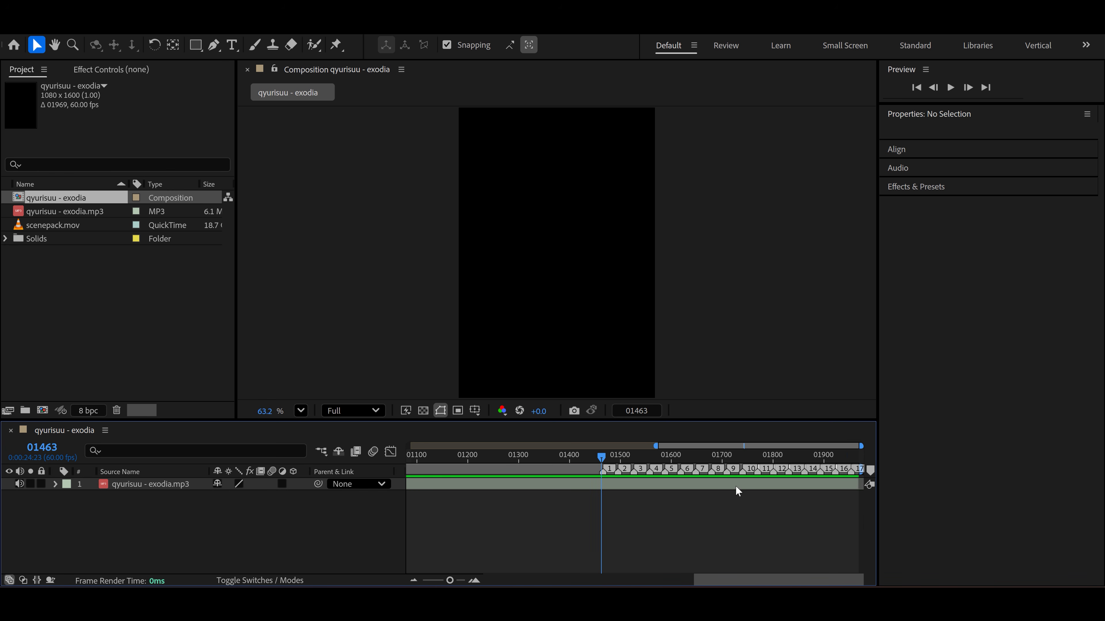
{"action": "left_click", "coordinate": [473, 580]}
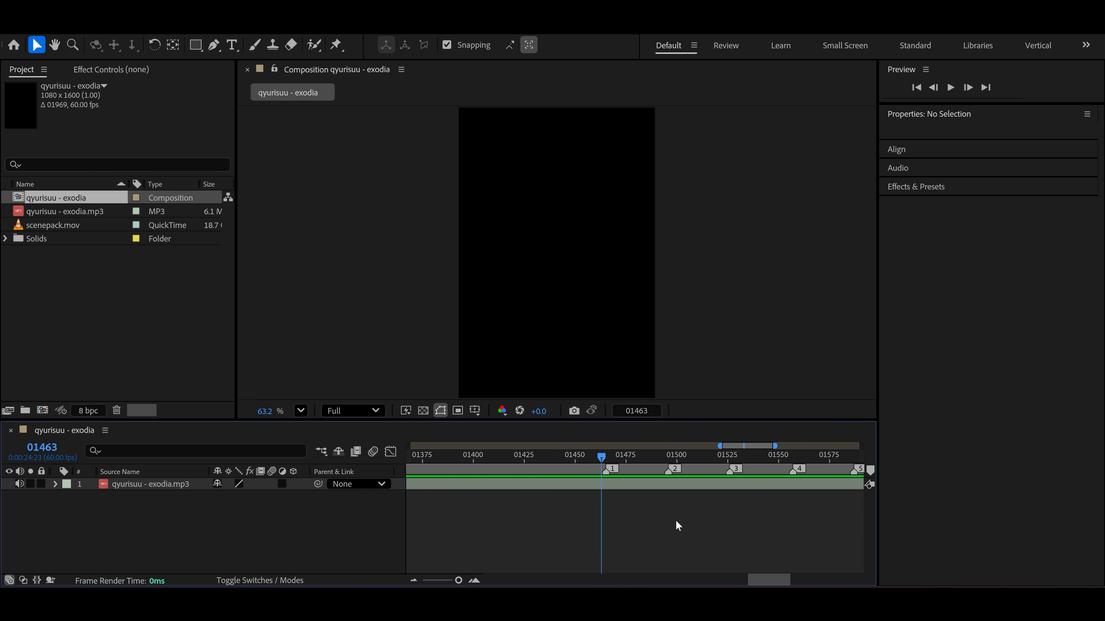
{"action": "scroll", "coordinate": [546, 529], "scroll_direction": "left", "scroll_amount": 3}
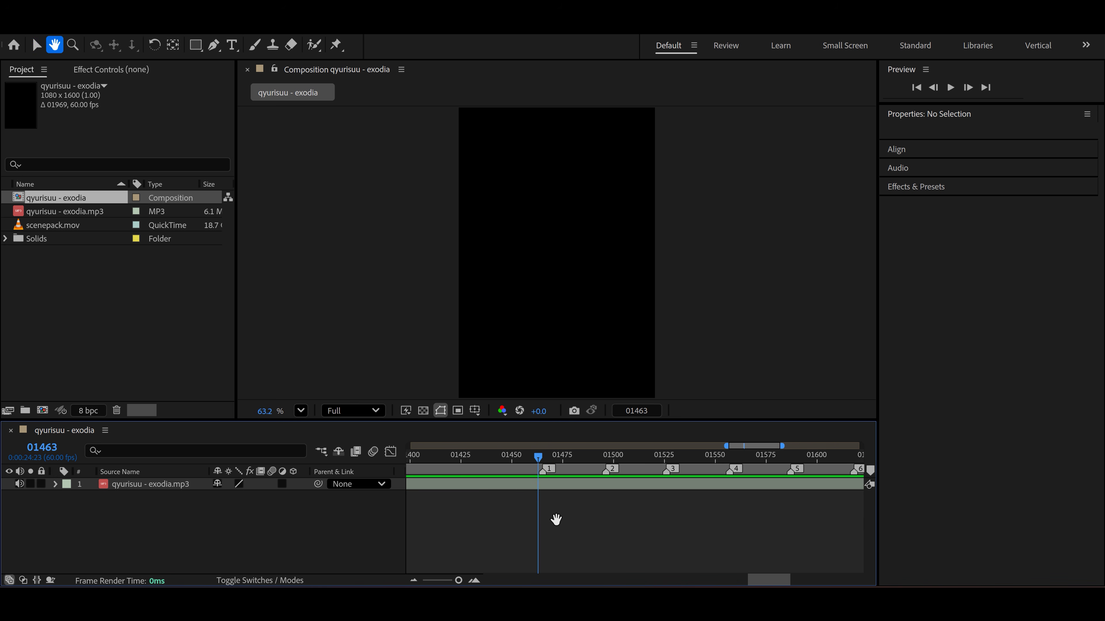
{"action": "double_click", "coordinate": [544, 472]}
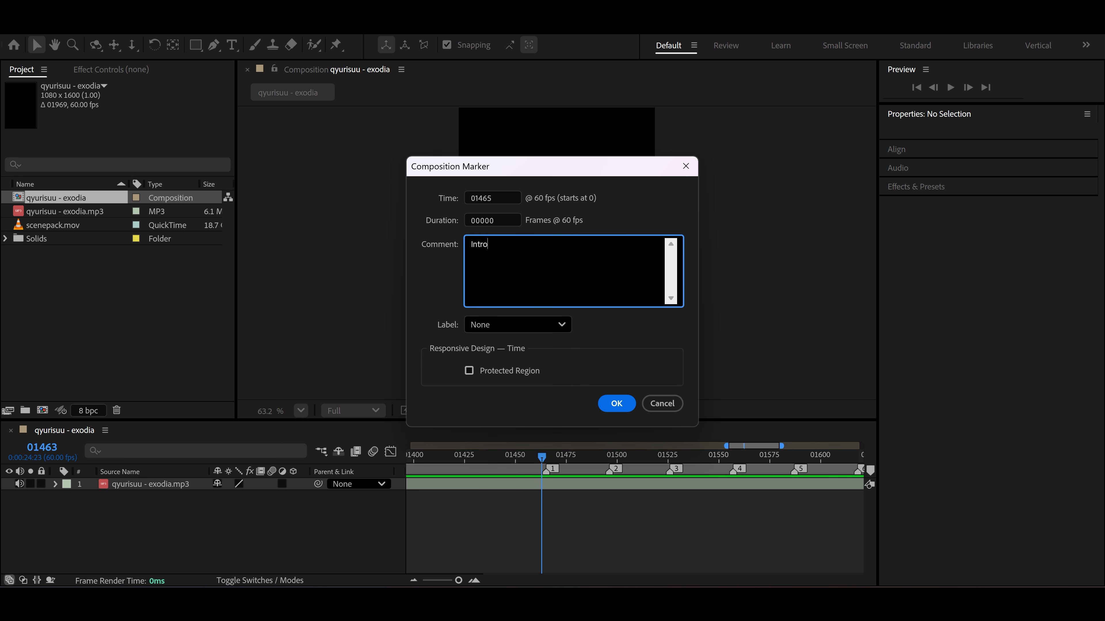
{"action": "left_click", "coordinate": [518, 325]}
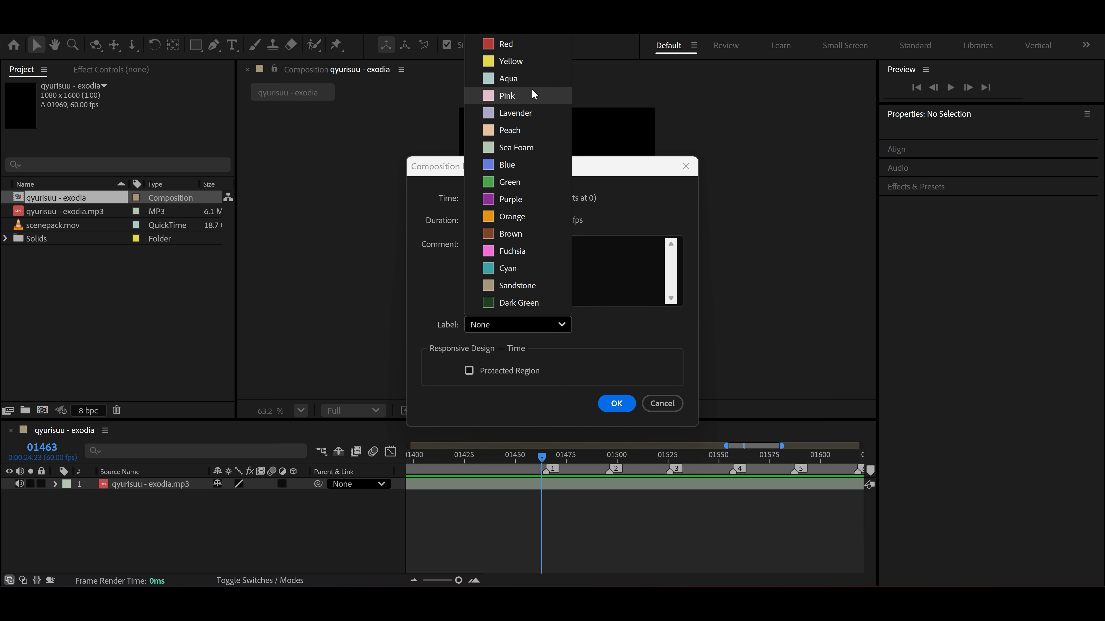
{"action": "left_click", "coordinate": [517, 62]}
{"action": "left_click", "coordinate": [613, 403]}
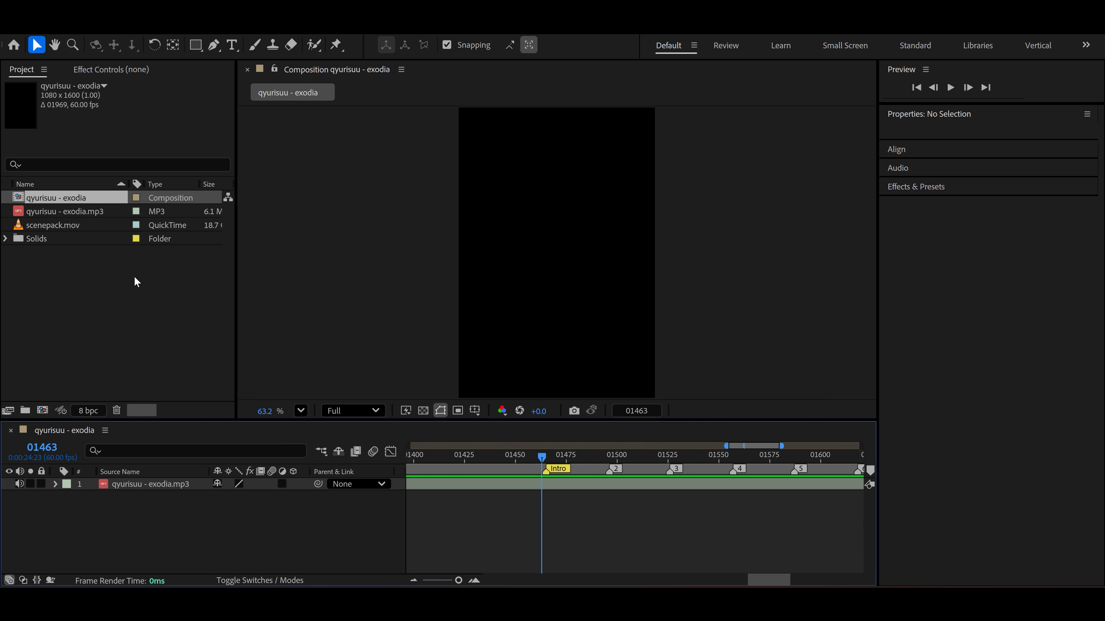
Step: Open scenepack.mov as footage and dock its viewer in the composition viewer's group, placed after the composition
{"action": "left_click", "coordinate": [78, 226]}
{"action": "double_click", "coordinate": [85, 230]}
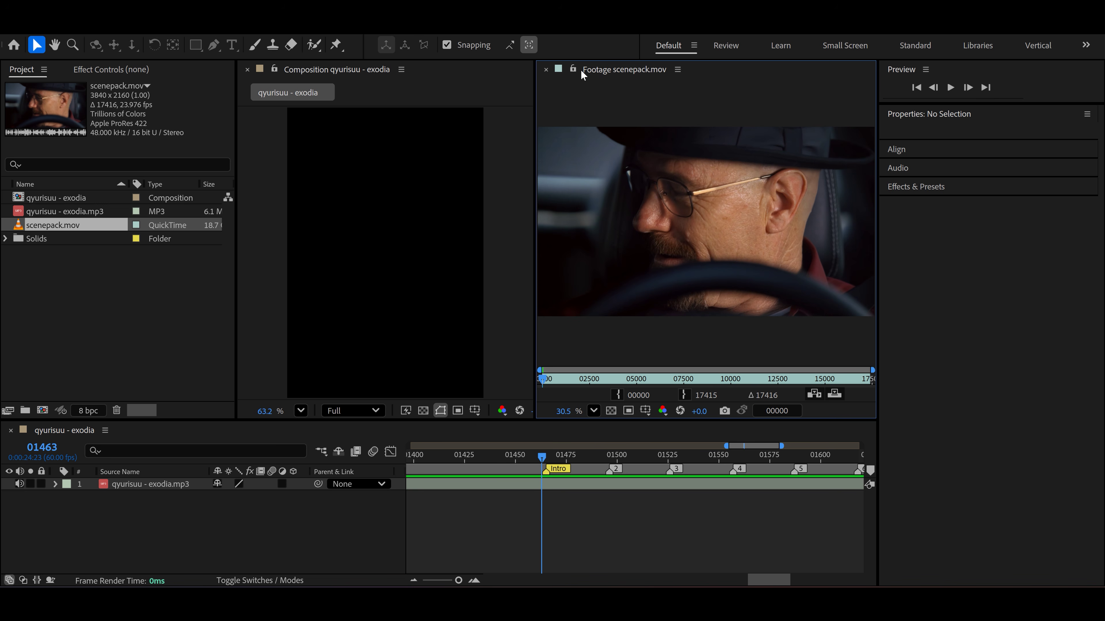
{"action": "left_click_drag", "start_coordinate": [582, 74], "coordinate": [476, 74]}
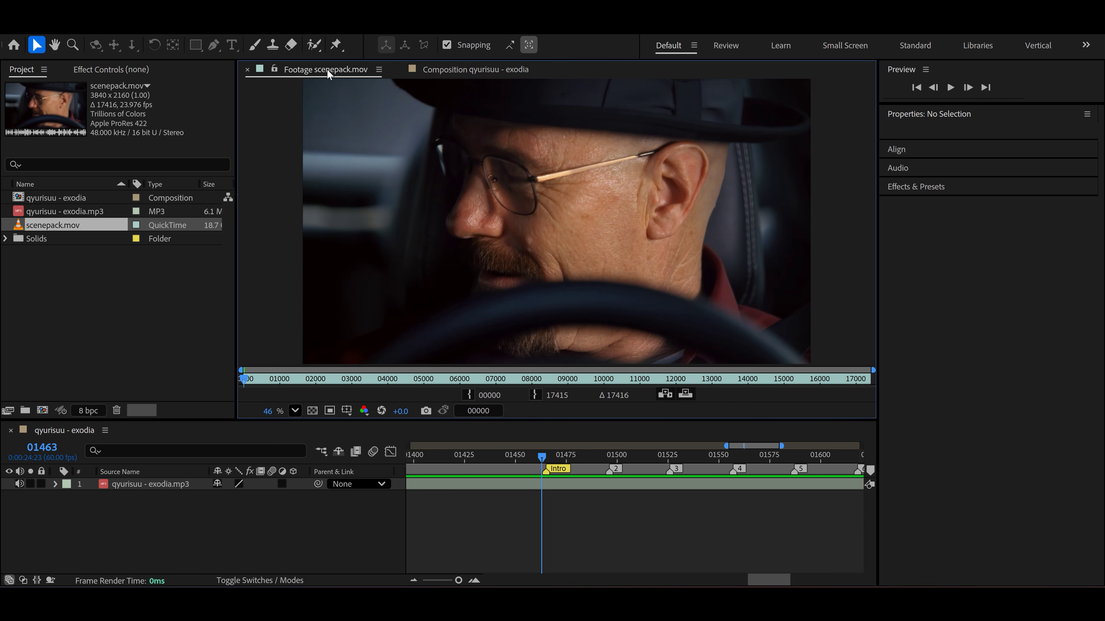
{"action": "left_click_drag", "start_coordinate": [327, 74], "coordinate": [500, 74]}
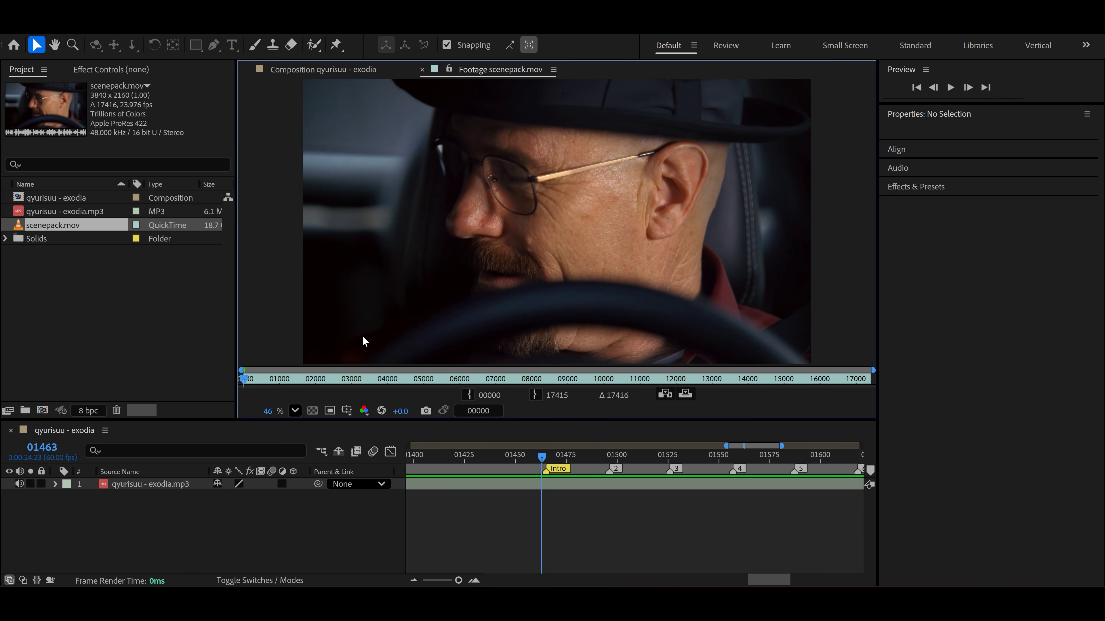
Step: Find the phone-call shot in scenepack.mov and set its in point to frame 6066 and its out point to frame 6100
{"action": "left_click_drag", "start_coordinate": [504, 382], "coordinate": [455, 385]}
{"action": "key", "text": "equal"}
{"action": "key", "text": "equal"}
{"action": "key", "text": "equal"}
{"action": "key", "text": "equal"}
{"action": "key", "text": "equal"}
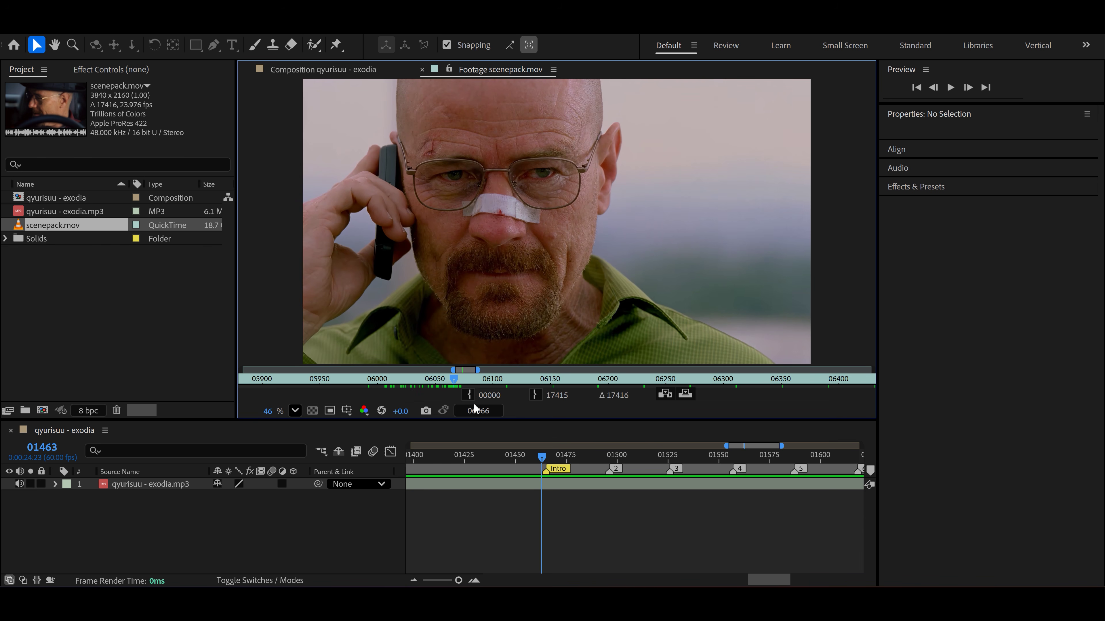
{"action": "left_click", "coordinate": [469, 395]}
{"action": "left_click_drag", "start_coordinate": [455, 379], "coordinate": [492, 381]}
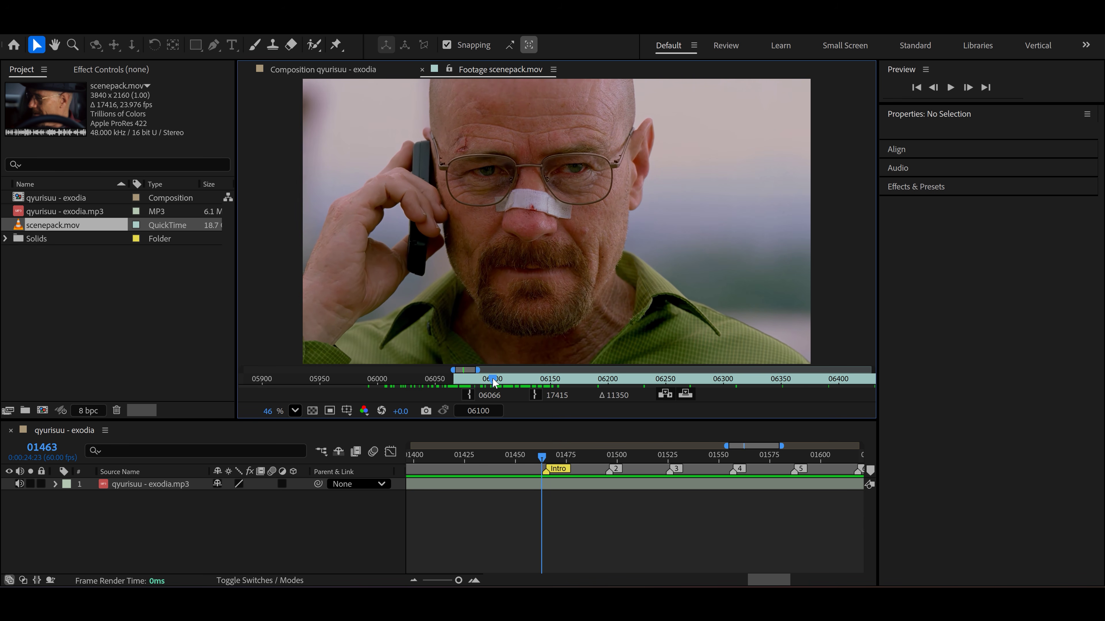
{"action": "left_click", "coordinate": [534, 395]}
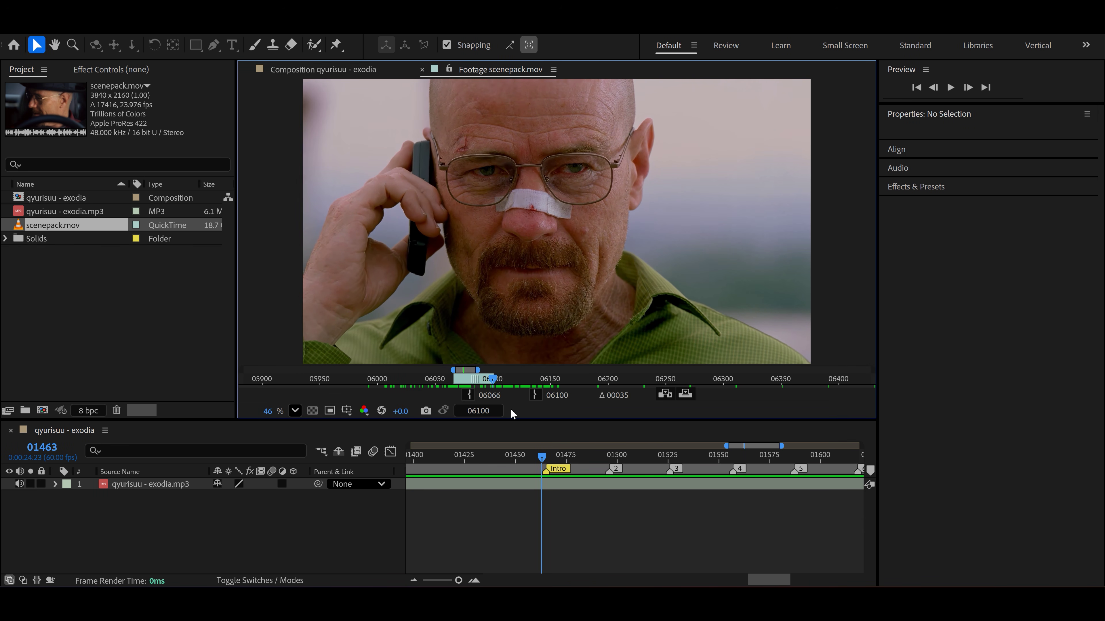
Step: Overlay the trimmed scenepack.mov shot into the composition at the Intro marker, frame 1465
{"action": "mouse_move", "coordinate": [544, 457]}
{"action": "left_mouse_down"}
{"action": "mouse_move", "coordinate": [587, 449]}
{"action": "mouse_move", "coordinate": [580, 469]}
{"action": "mouse_move", "coordinate": [555, 471]}
{"action": "left_mouse_up"}
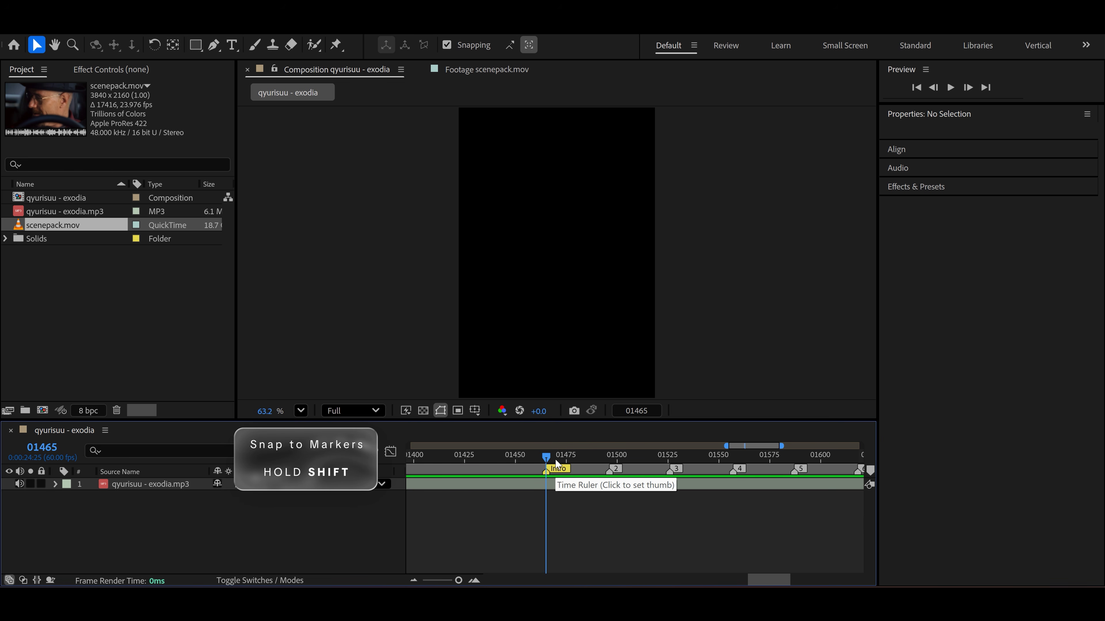
{"action": "left_click", "coordinate": [472, 70]}
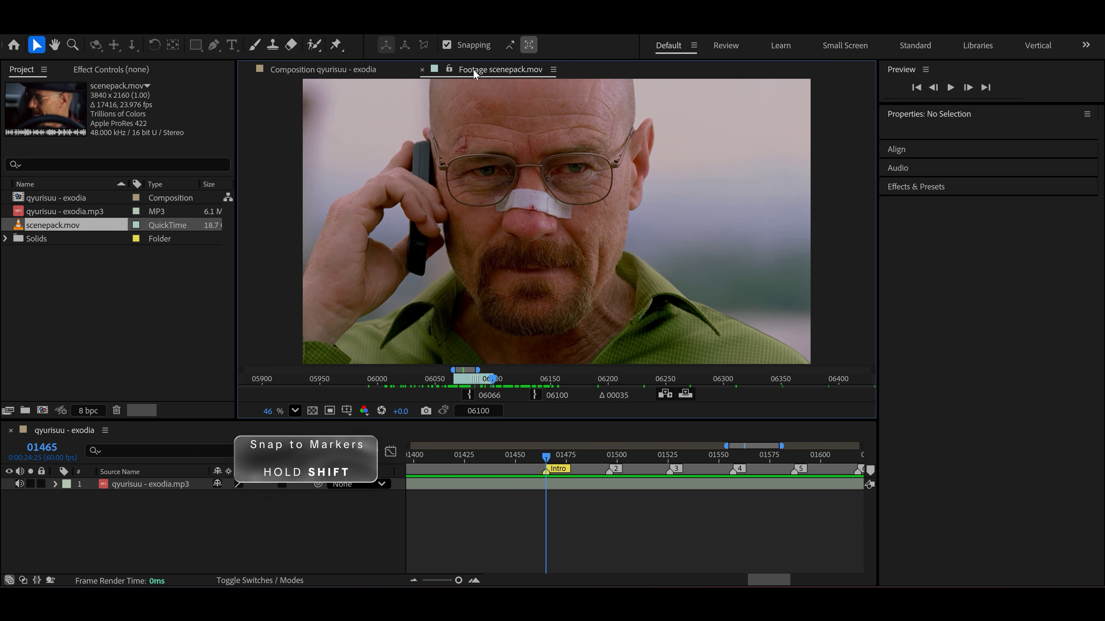
{"action": "left_click", "coordinate": [684, 393]}
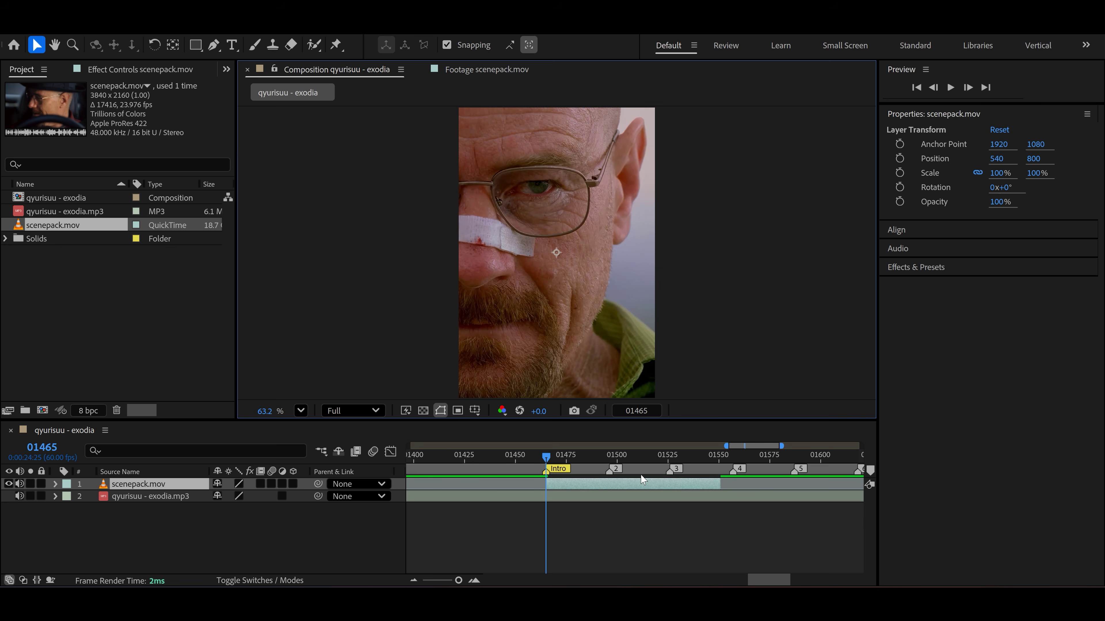
Step: Scale the scenepack.mov layer to 80% and shift its X position to 801
{"action": "scroll", "coordinate": [610, 295], "scroll_direction": "down", "scroll_amount": 4}
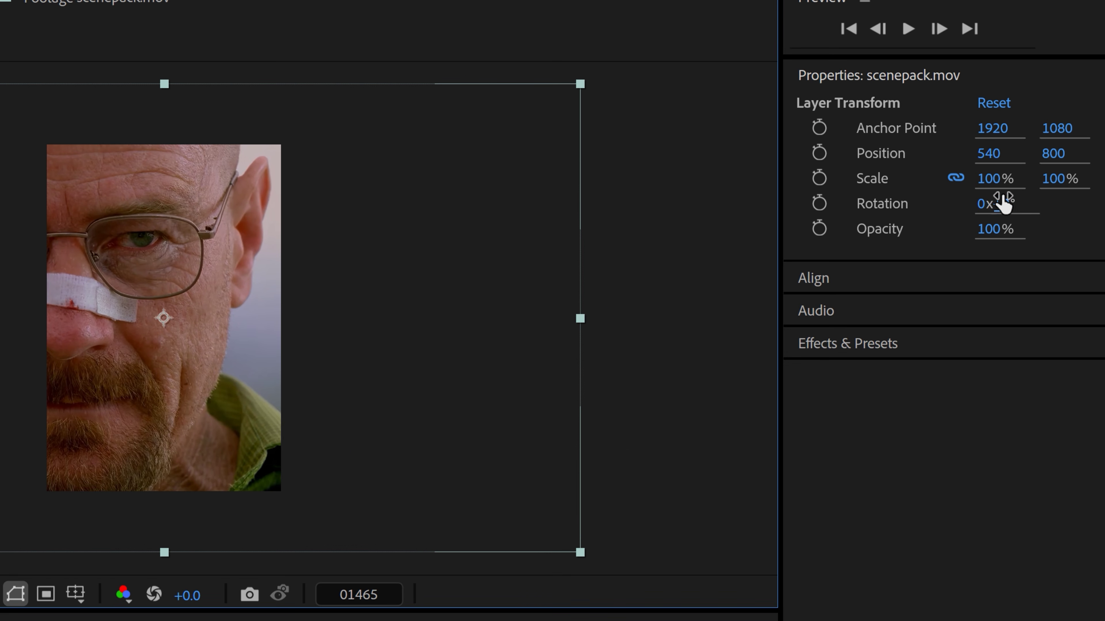
{"action": "left_click_drag", "start_coordinate": [998, 180], "coordinate": [1104, 160]}
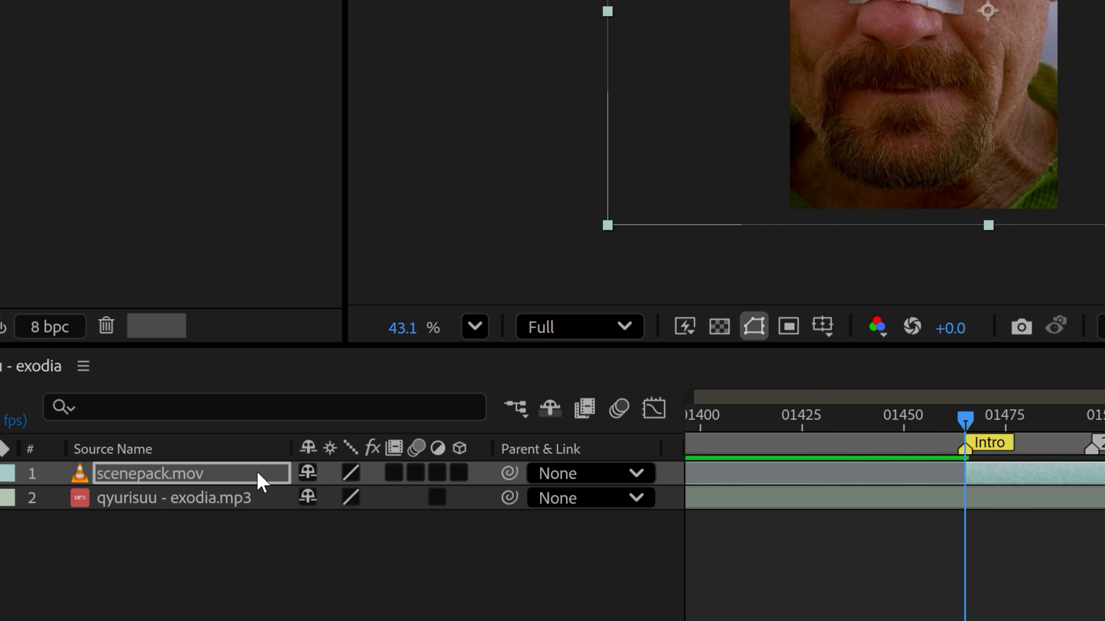
Step: Reveal the clip's Scale and Position properties together and set them to 79% and 846, 800
{"action": "left_click", "coordinate": [201, 484]}
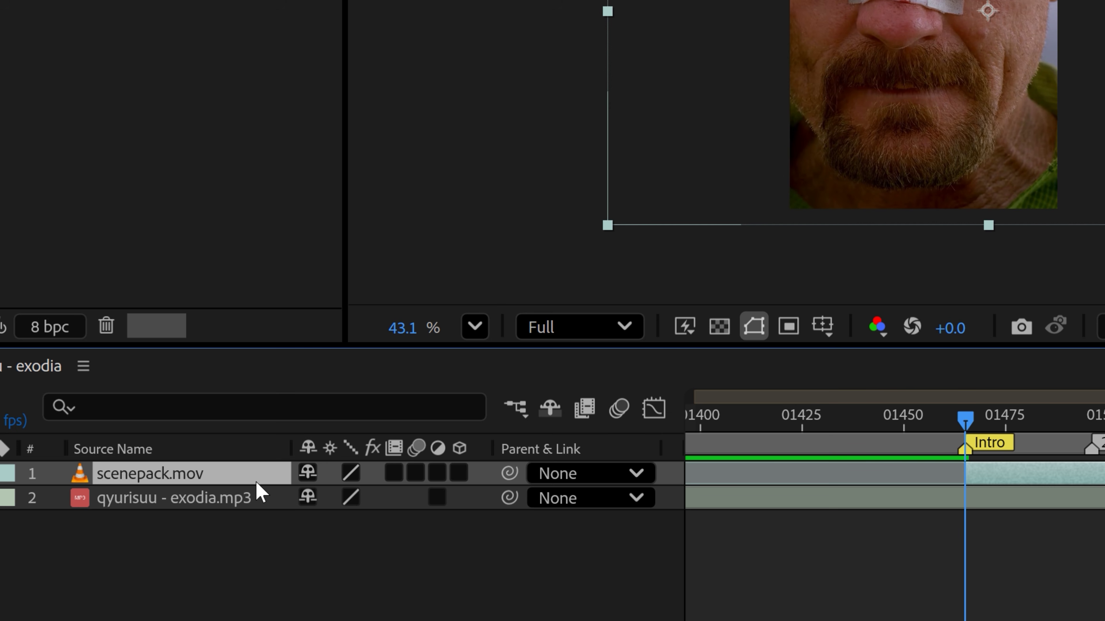
{"action": "key", "text": "s"}
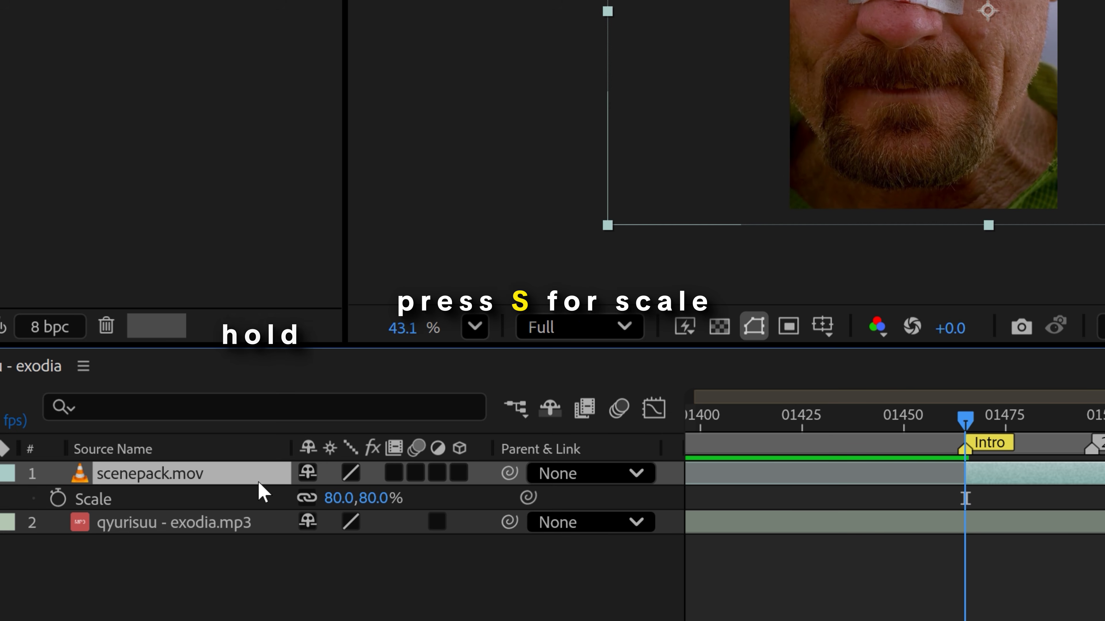
{"action": "key", "text": "shift+p"}
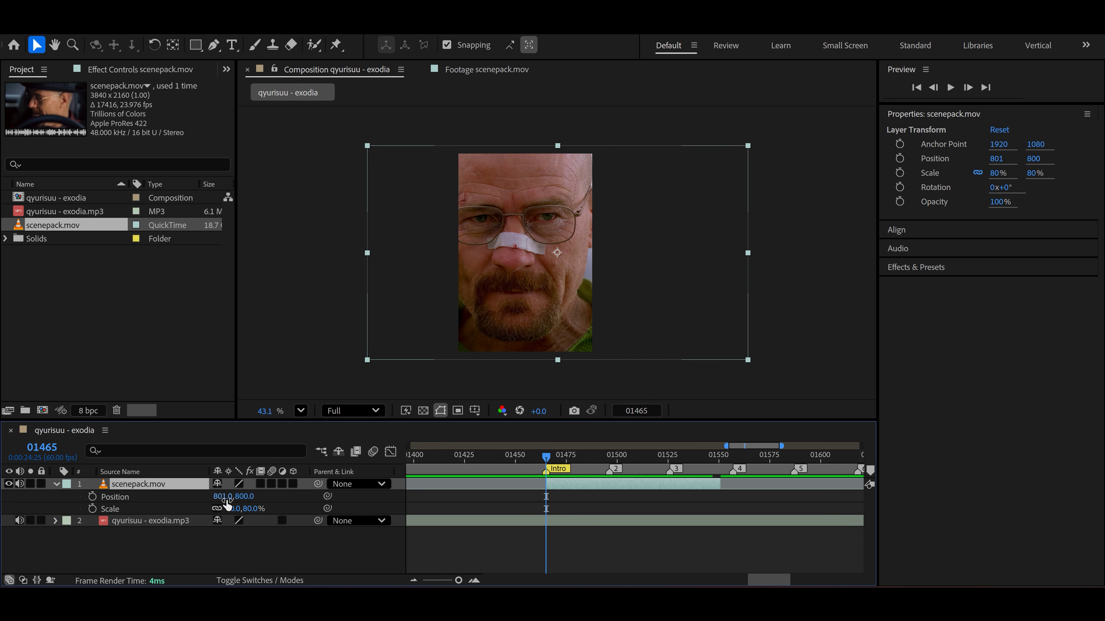
{"action": "left_click_drag", "start_coordinate": [227, 504], "coordinate": [231, 509]}
{"action": "left_click_drag", "start_coordinate": [230, 500], "coordinate": [258, 495]}
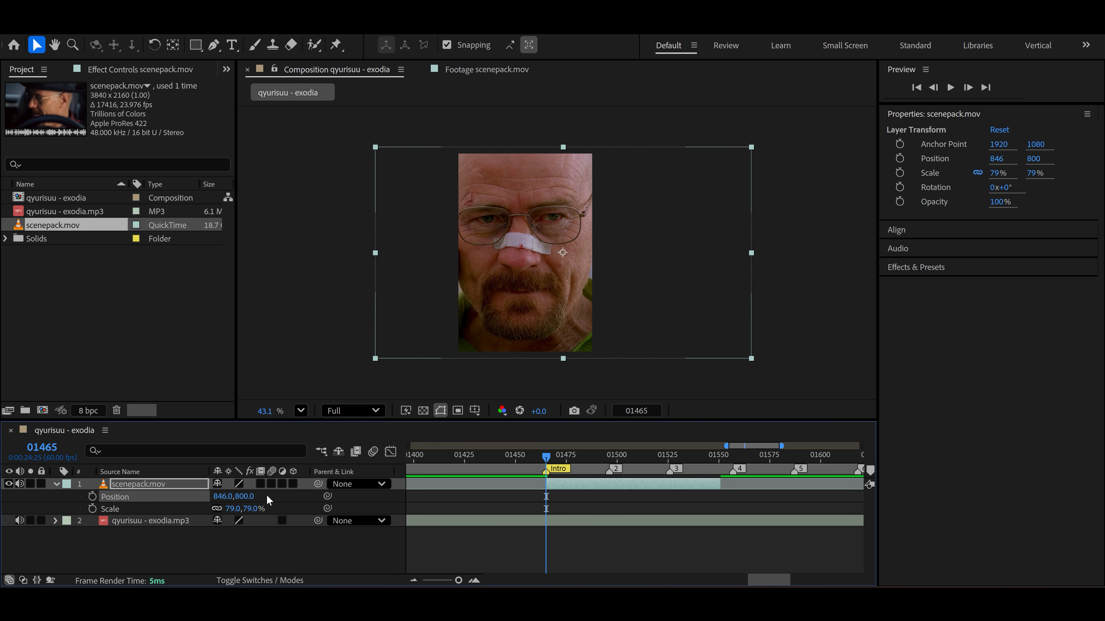
Step: Fit the scenepack.mov layer to the composition height and set its X position to 850 to centre the face
{"action": "right_click", "coordinate": [198, 484]}
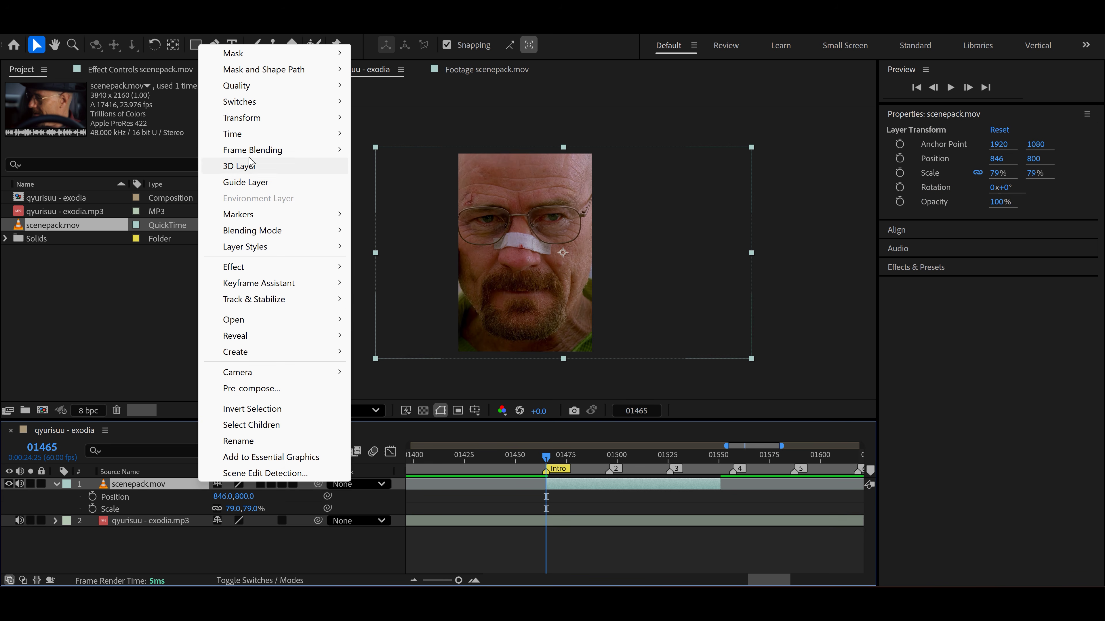
{"action": "mouse_move", "coordinate": [268, 122]}
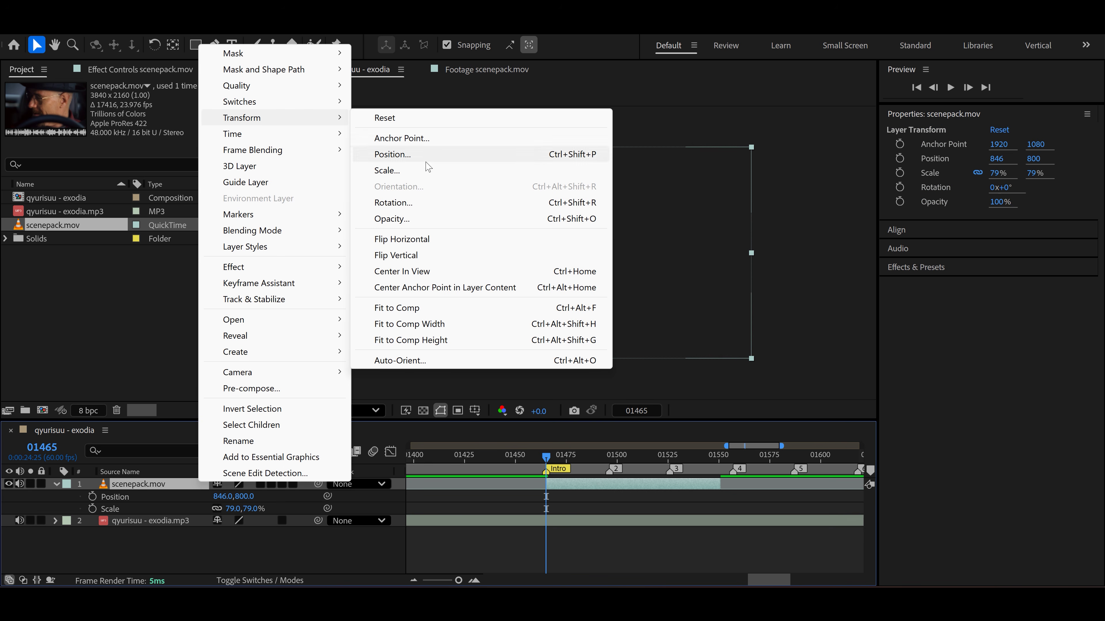
{"action": "left_click", "coordinate": [410, 340]}
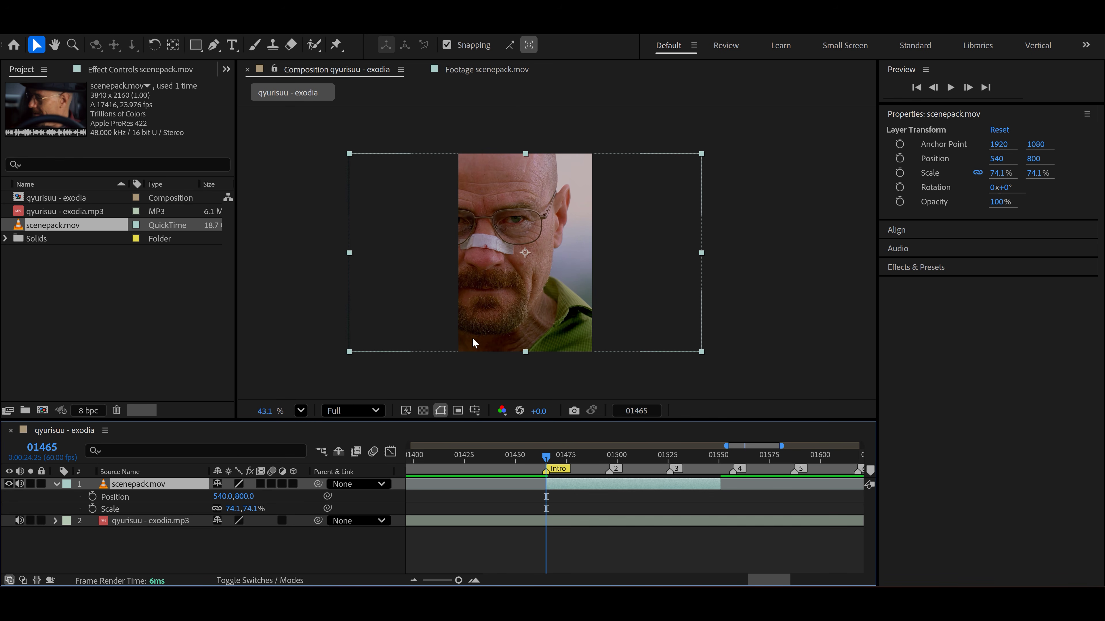
{"action": "left_click_drag", "start_coordinate": [227, 496], "coordinate": [223, 496]}
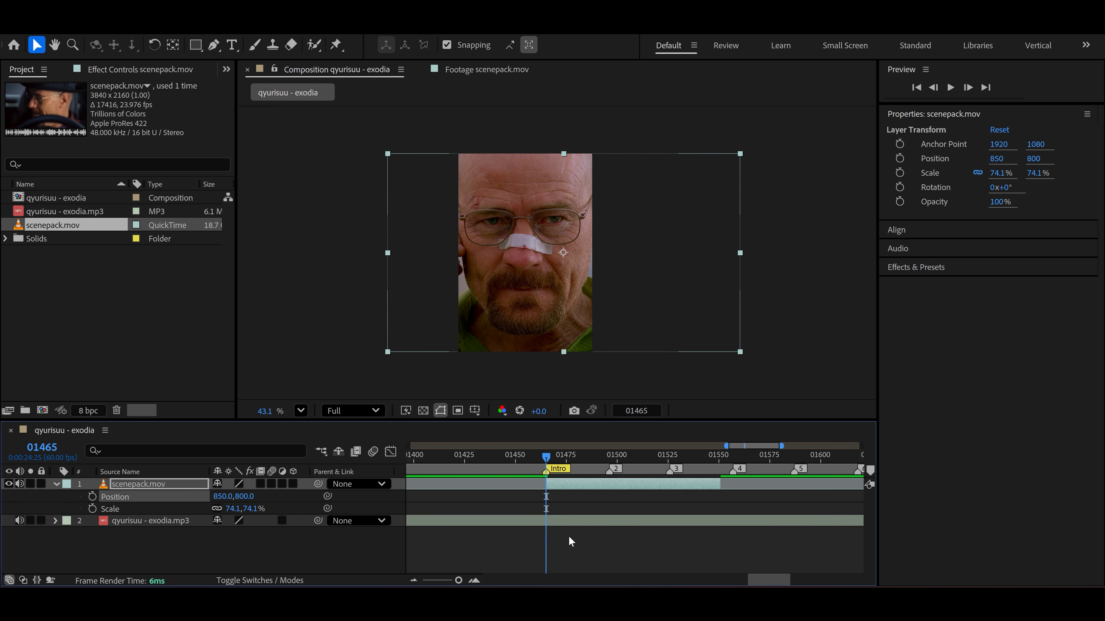
Step: Move the current time to marker 2 at frame 1496
{"action": "scroll", "coordinate": [548, 312], "scroll_direction": "up", "scroll_amount": 1}
{"action": "left_click", "coordinate": [624, 510]}
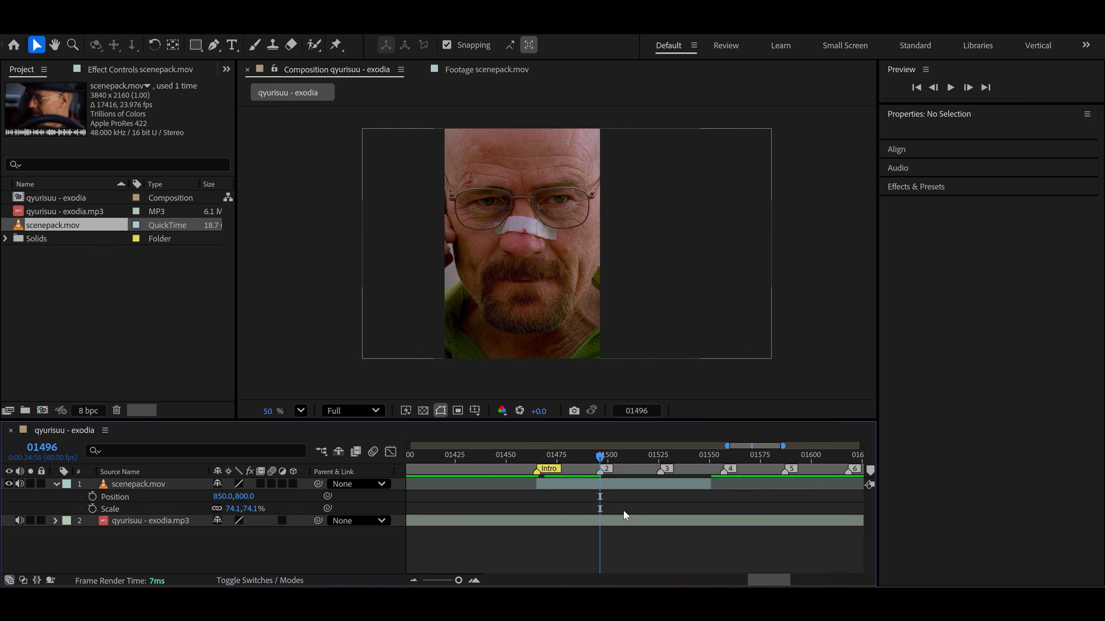
{"action": "left_click", "coordinate": [585, 458]}
{"action": "left_click_drag", "start_coordinate": [584, 458], "coordinate": [605, 495]}
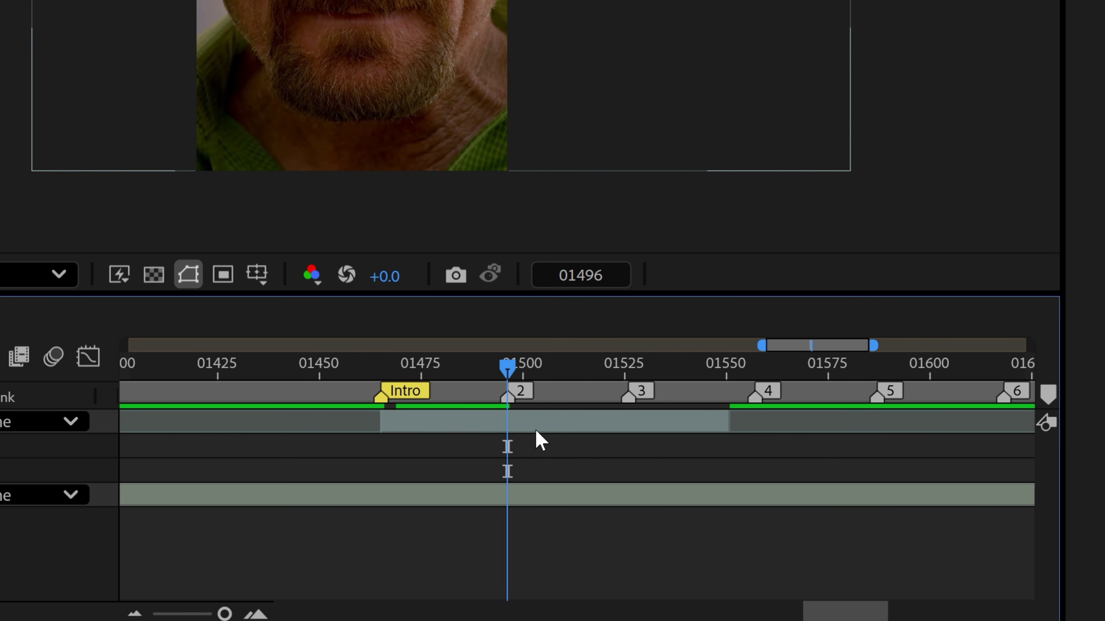
Step: Try trimming the end of the scenepack.mov clip back to marker 2, and undo the trim
{"action": "left_click", "coordinate": [537, 421]}
{"action": "left_click_drag", "start_coordinate": [727, 421], "coordinate": [519, 432]}
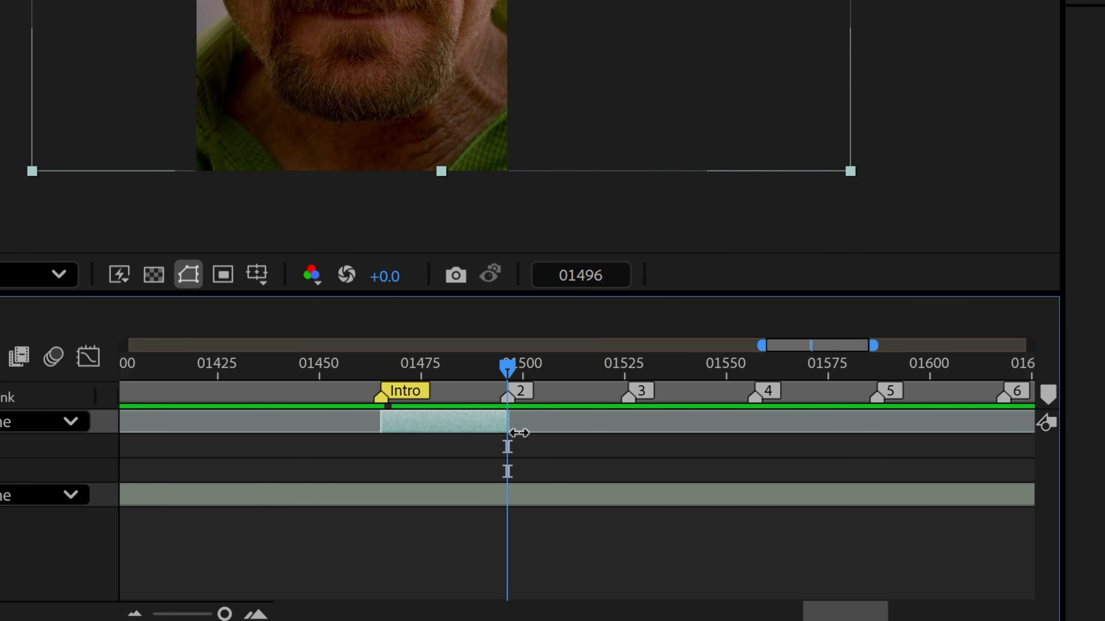
{"action": "key", "text": "ctrl+z"}
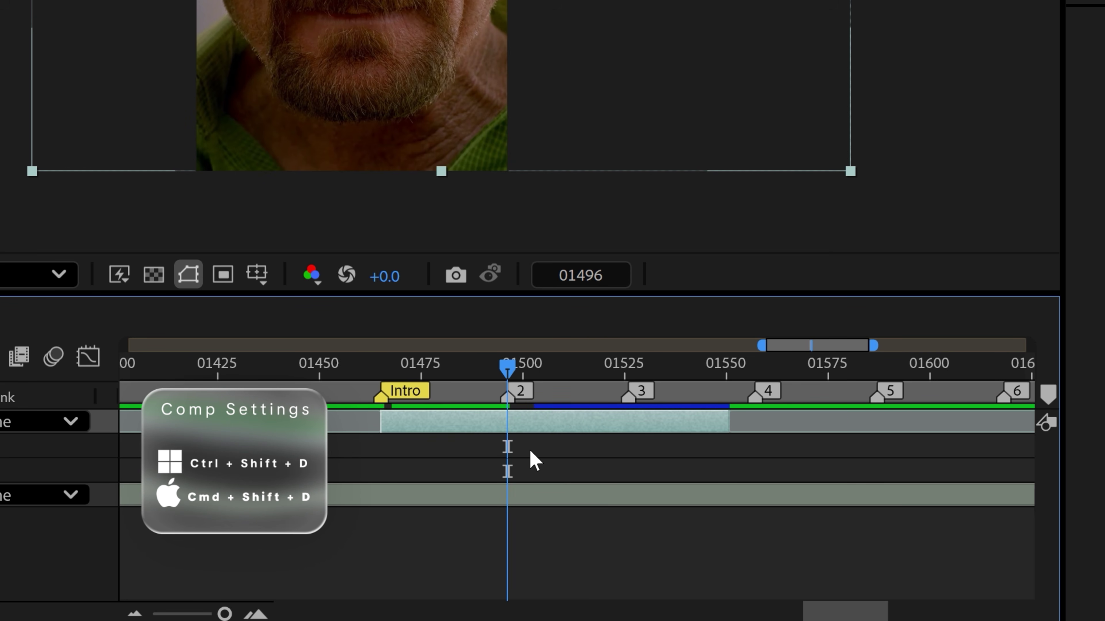
Step: Split the scenepack.mov clip at marker 2, delete the part after it, and scrub through the cut
{"action": "key", "text": "ctrl+shift+d"}
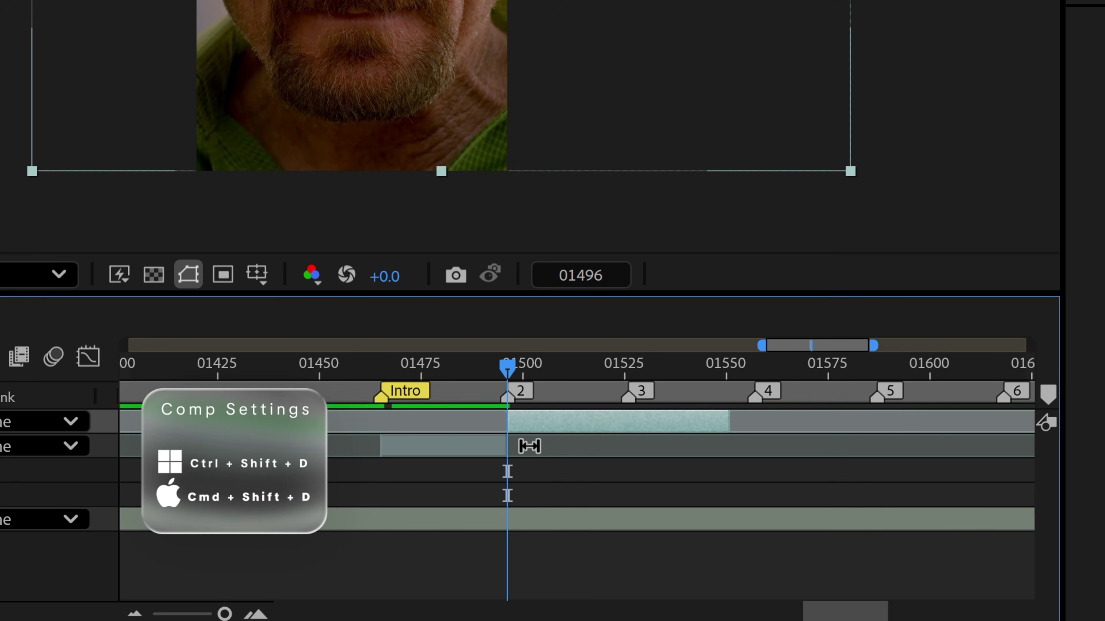
{"action": "key", "text": "Delete"}
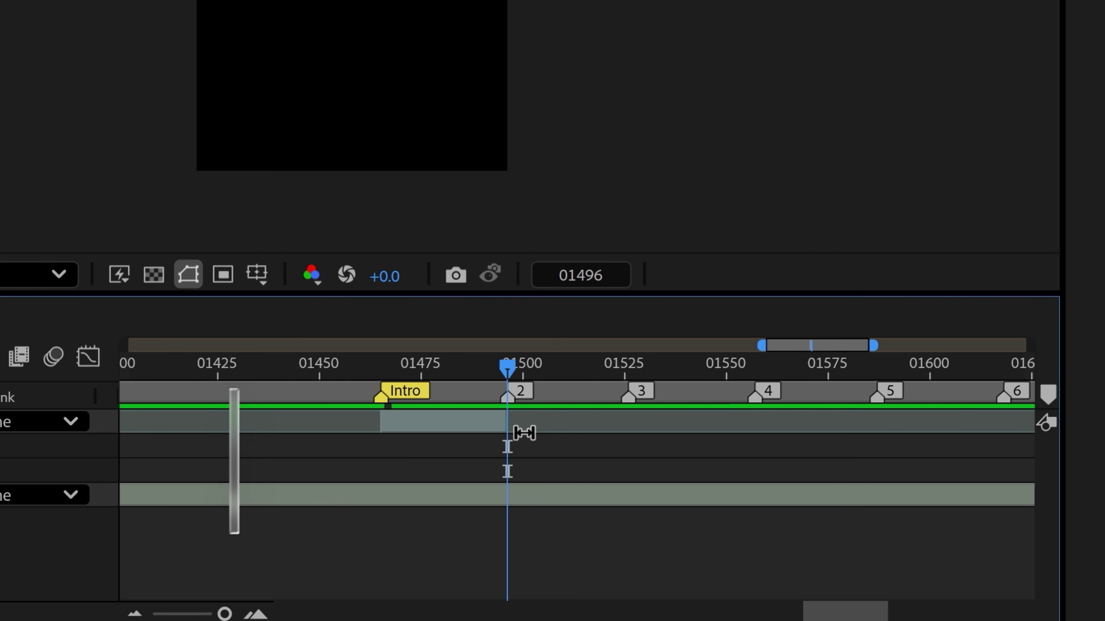
{"action": "left_click", "coordinate": [448, 373]}
{"action": "left_click_drag", "start_coordinate": [502, 409], "coordinate": [537, 406]}
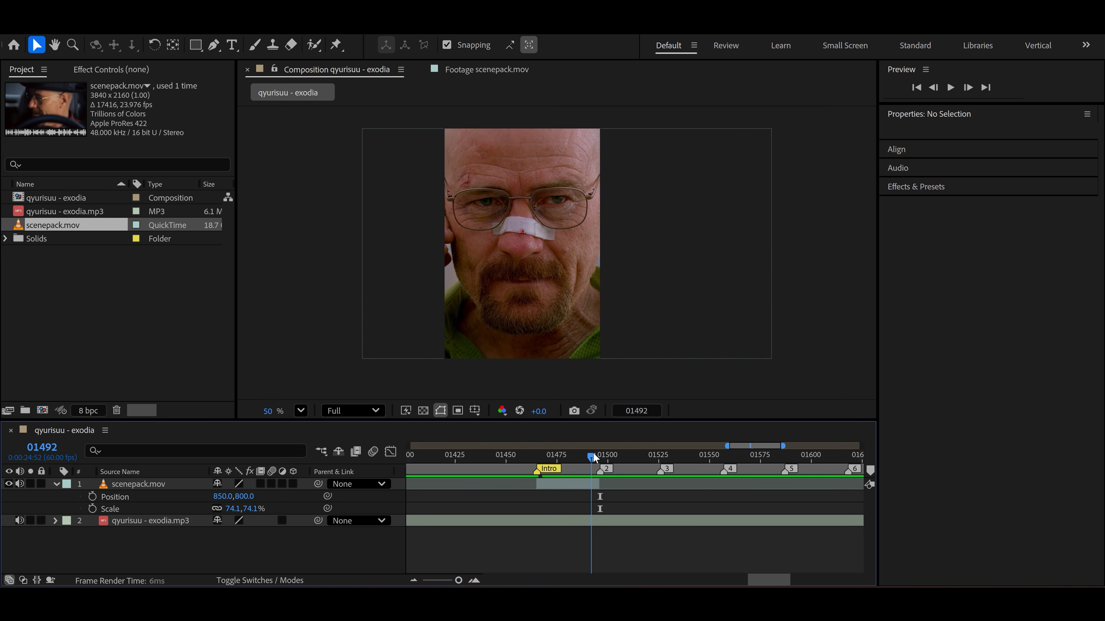
Step: From marker 2, frame 1496, add another scenepack.mov shot above the first clip, scaled to 74.1% and positioned at 494, 800
{"action": "left_click_drag", "start_coordinate": [594, 456], "coordinate": [601, 456]}
{"action": "key", "text": "h"}
{"action": "left_click_drag", "start_coordinate": [649, 497], "coordinate": [574, 517]}
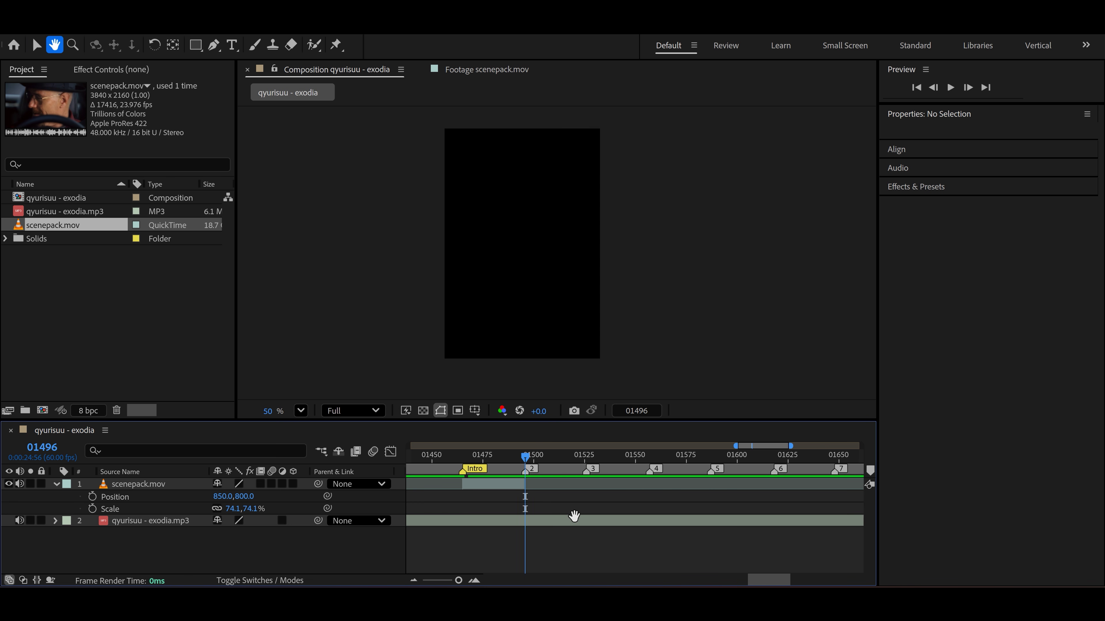
{"action": "key", "text": "v"}
{"action": "left_click", "coordinate": [484, 72]}
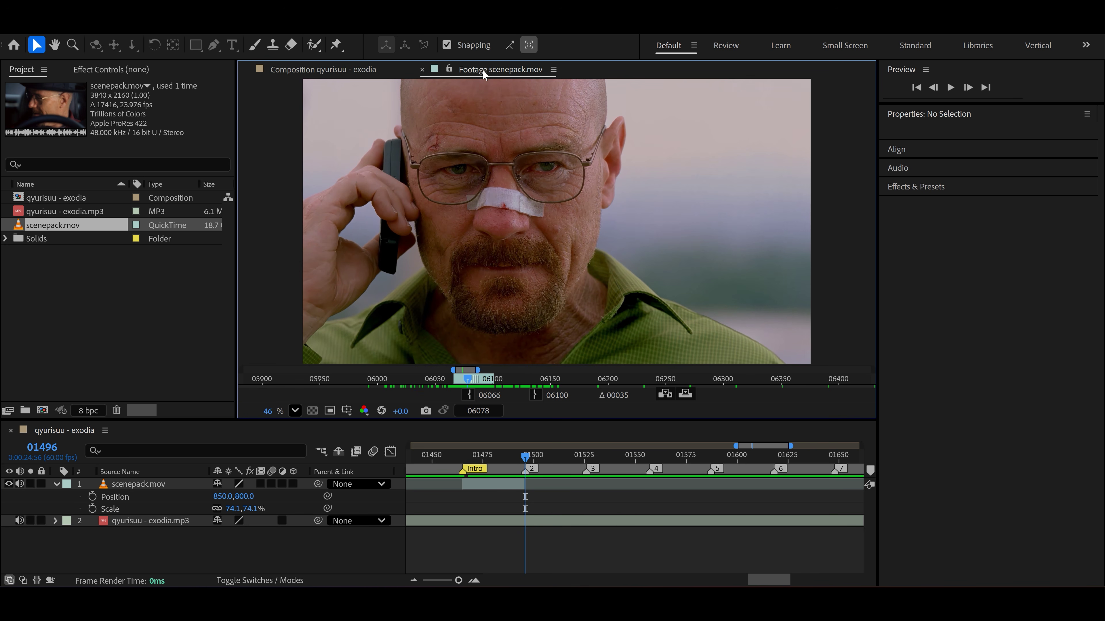
{"action": "left_click_drag", "start_coordinate": [586, 393], "coordinate": [583, 394]}
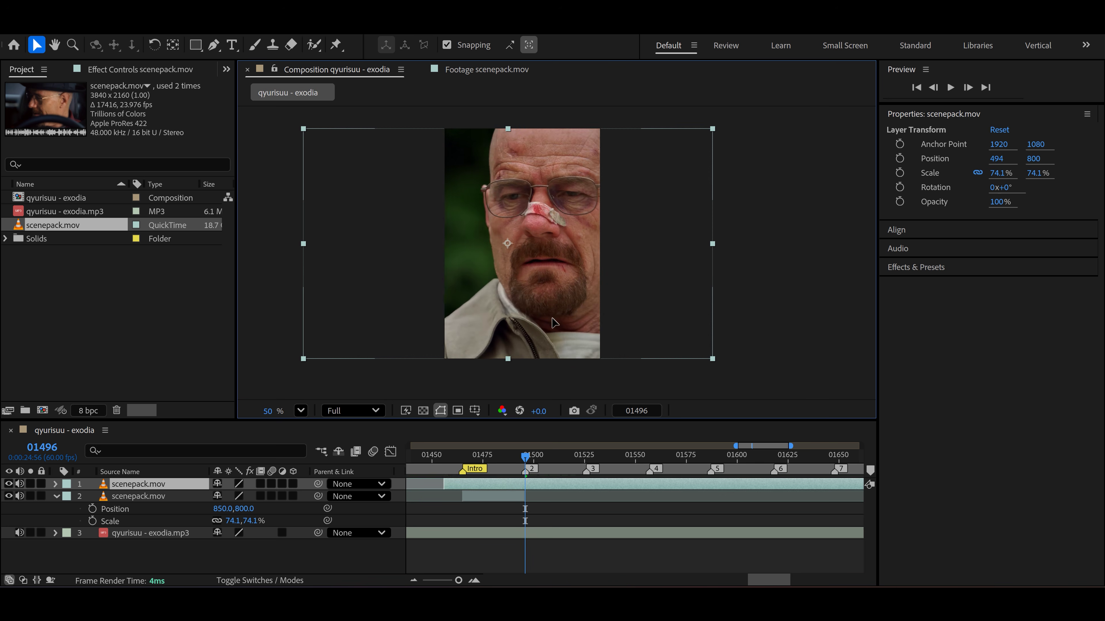
Step: Position the second scenepack.mov shot at 248, 800, split it at marker 3, frame 1526, and delete the part after the cut
{"action": "left_click_drag", "start_coordinate": [551, 318], "coordinate": [528, 321]}
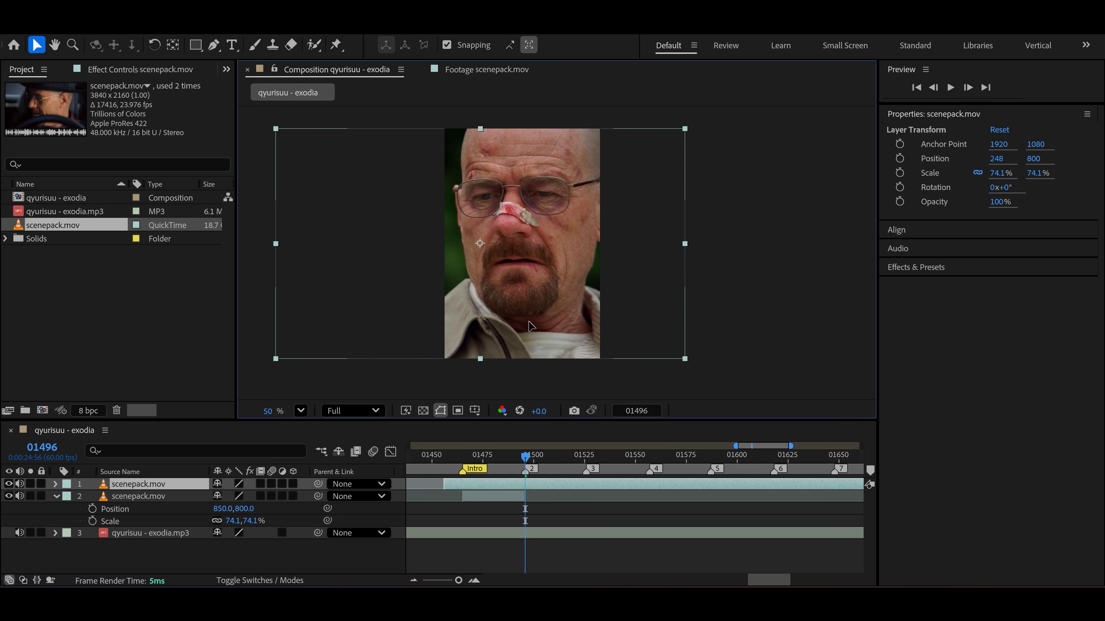
{"action": "left_click", "coordinate": [510, 498]}
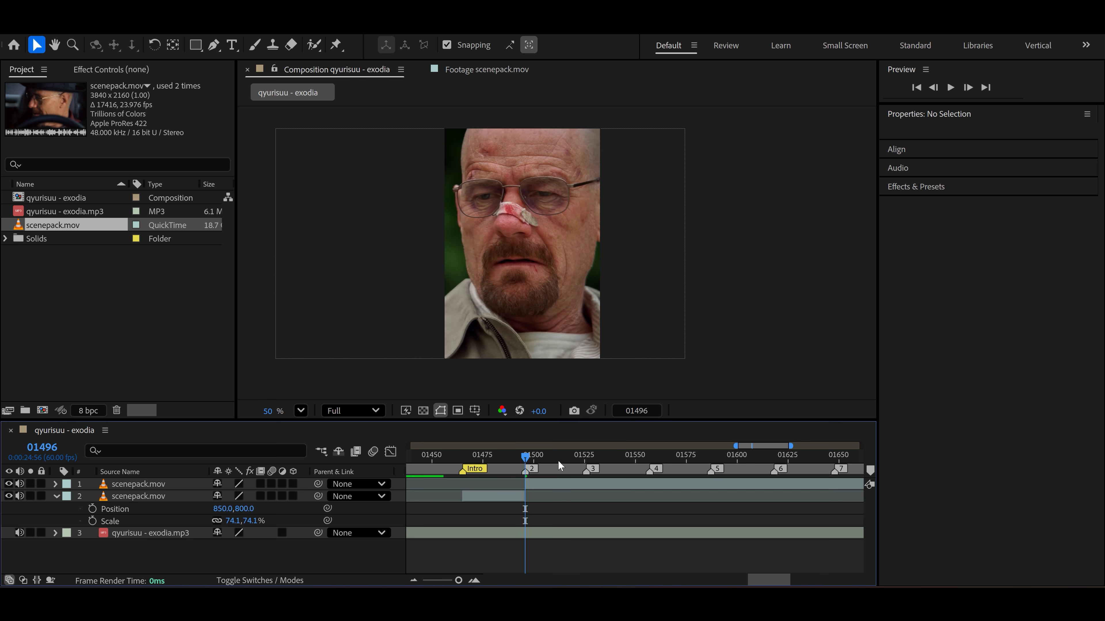
{"action": "left_click_drag", "start_coordinate": [558, 461], "coordinate": [586, 459]}
{"action": "left_click", "coordinate": [595, 487]}
{"action": "key", "text": "ctrl+shift+d"}
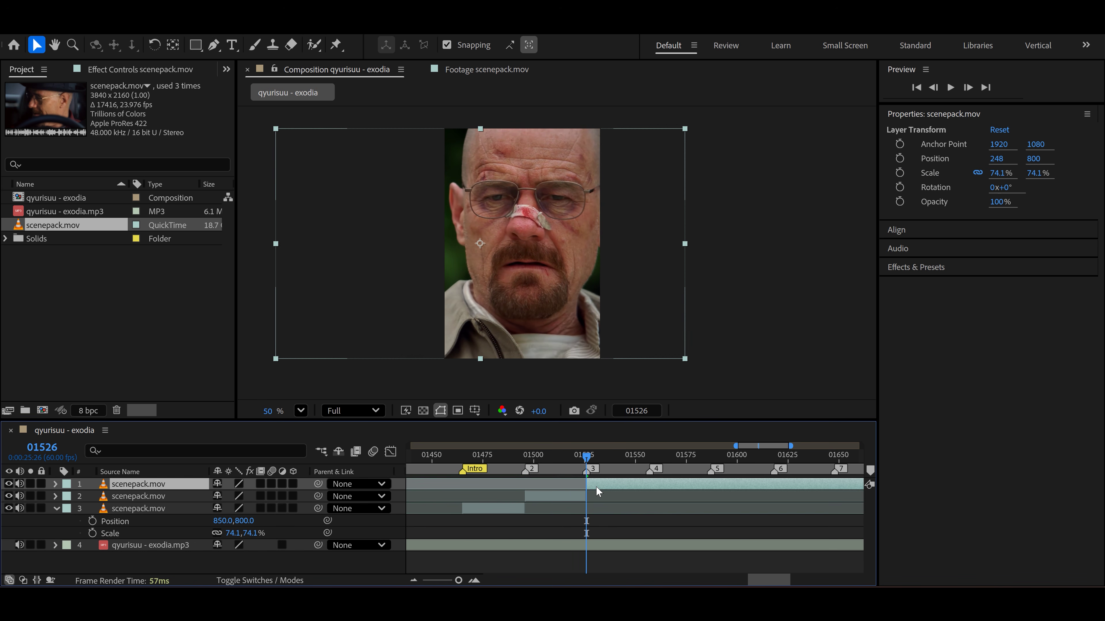
{"action": "key", "text": "Delete"}
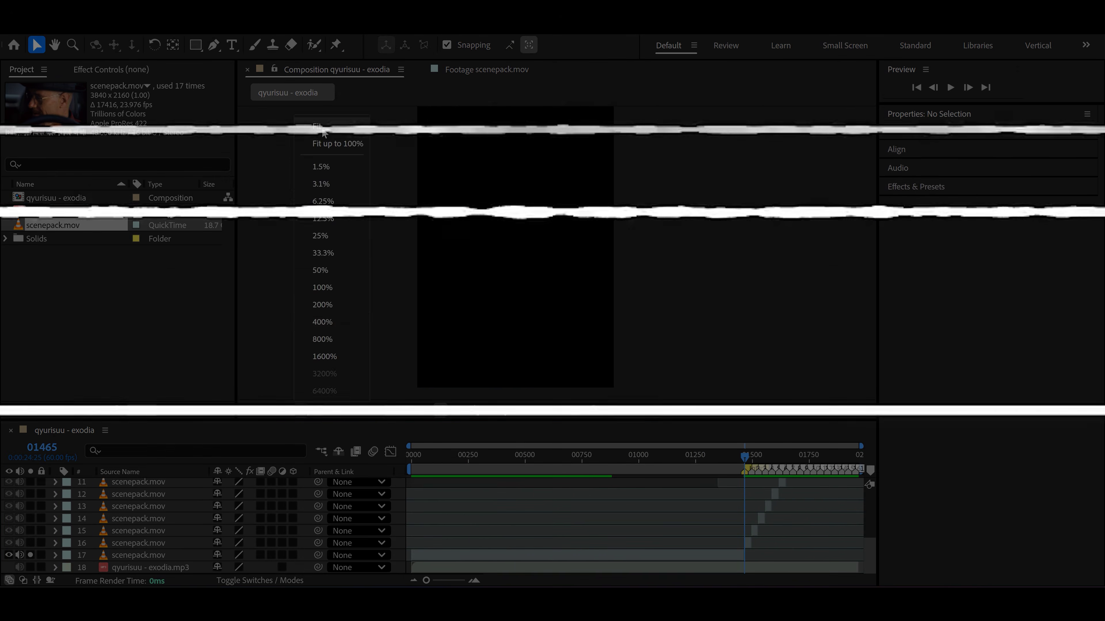
Step: Fit the composition in the viewer and preview the cut shots from the Intro marker at frame 1465
{"action": "left_click", "coordinate": [324, 131]}
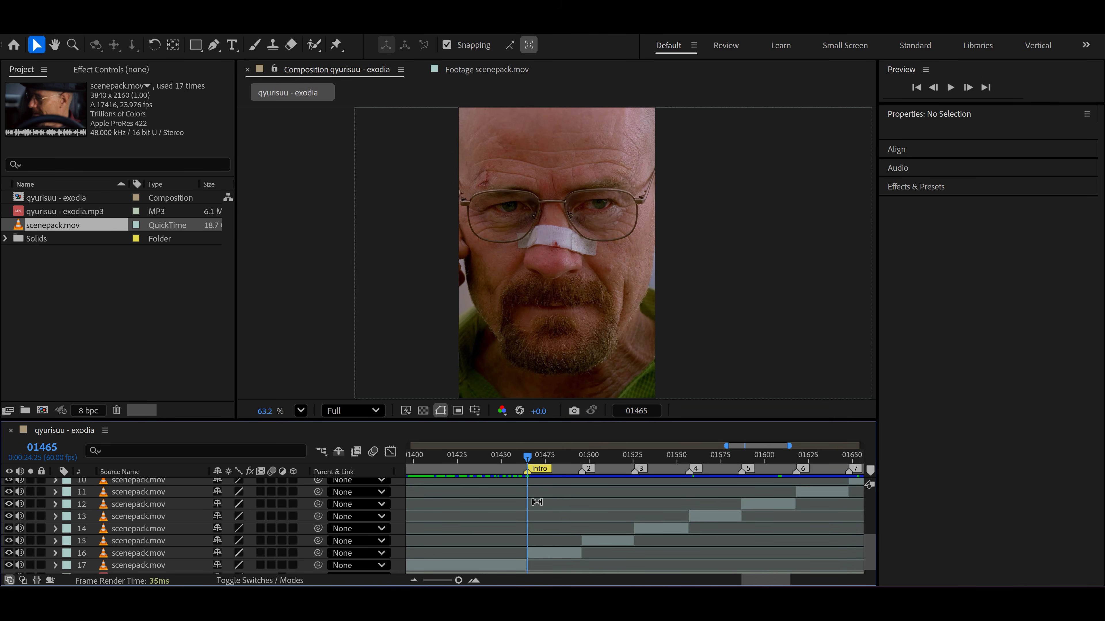
{"action": "key", "text": "space"}
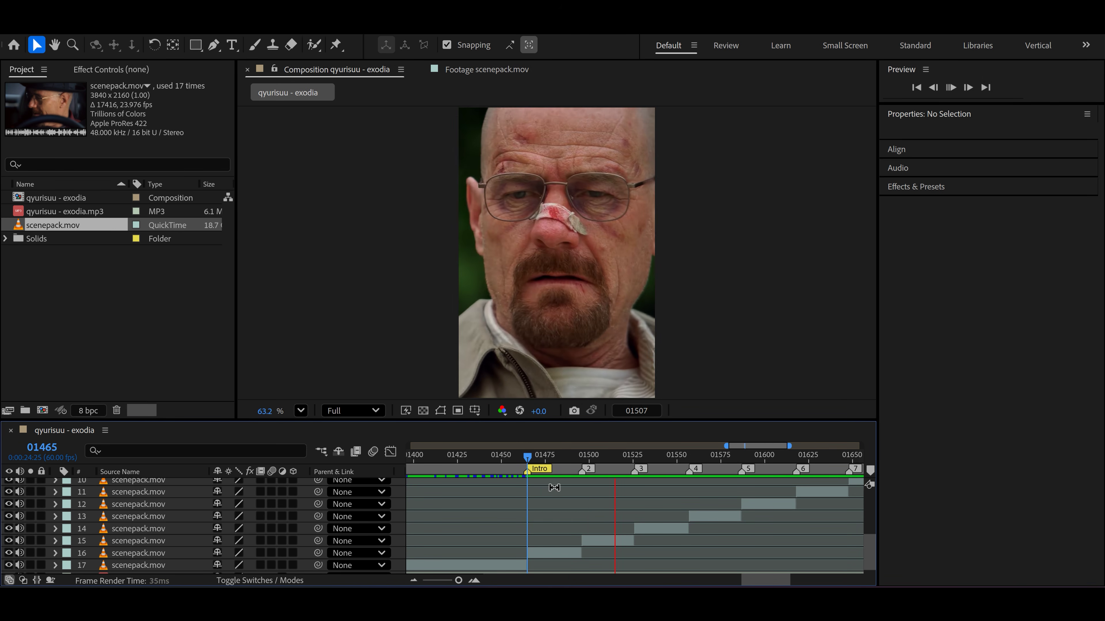
{"action": "key", "text": "space"}
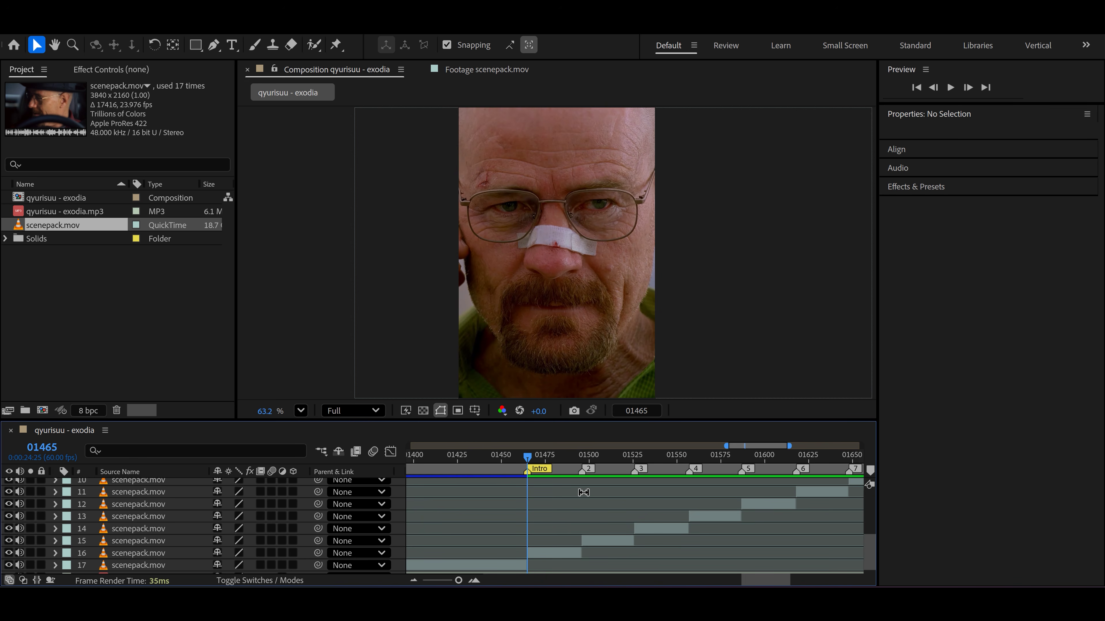
Step: Save the project under the name Untitled Project.aep in the Record folder of Tiktok walter tutorial
{"action": "left_click", "coordinate": [11, 23]}
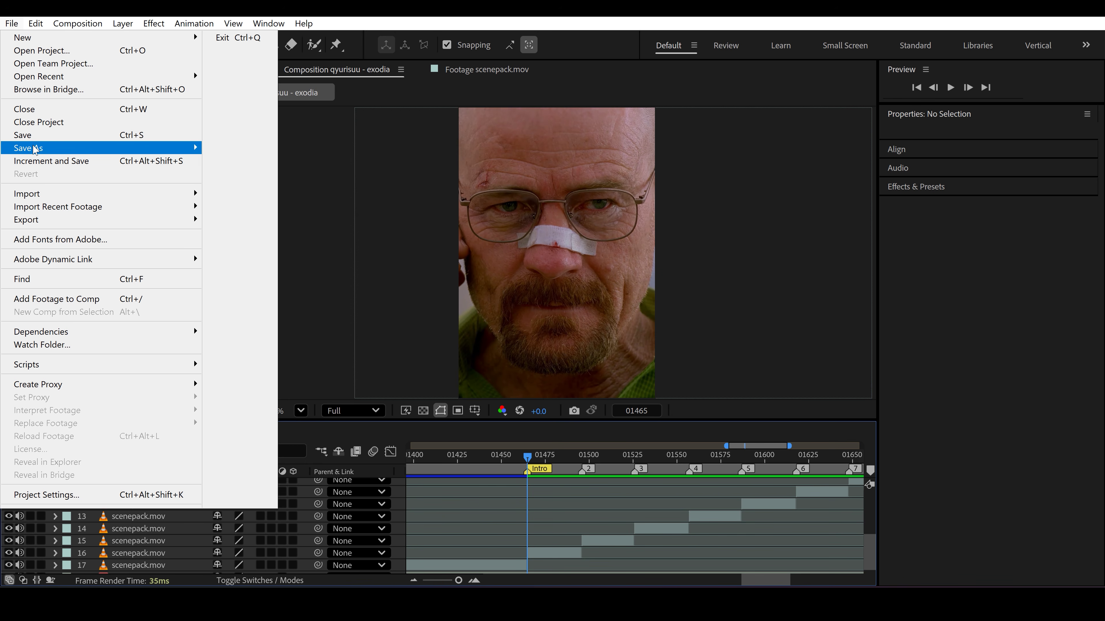
{"action": "mouse_move", "coordinate": [37, 149]}
{"action": "left_click", "coordinate": [237, 148]}
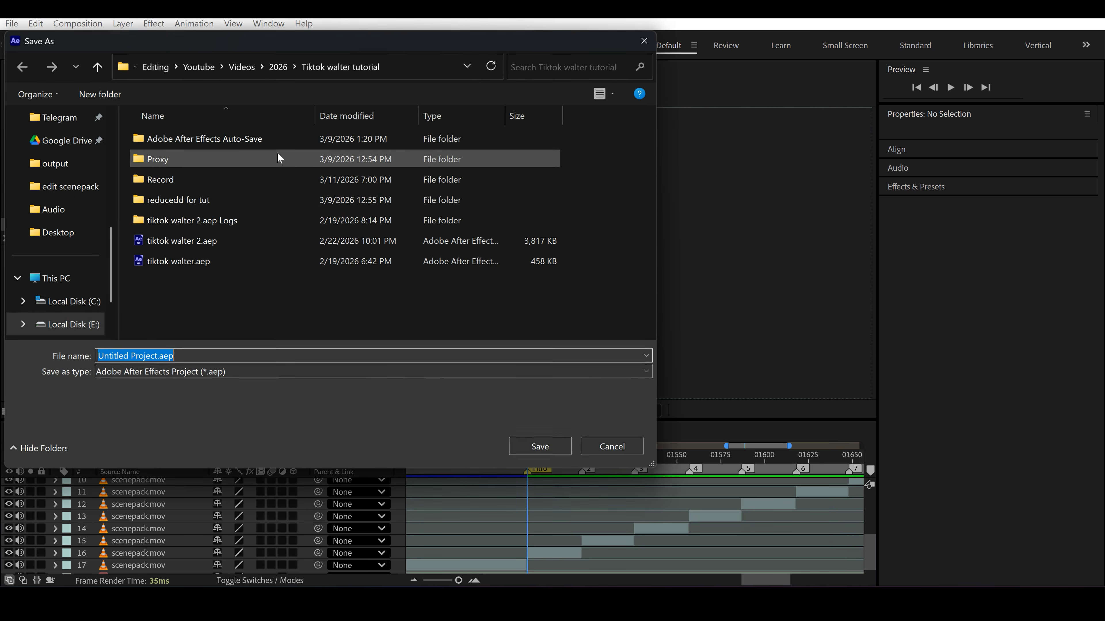
{"action": "double_click", "coordinate": [252, 179]}
{"action": "left_click", "coordinate": [540, 448]}
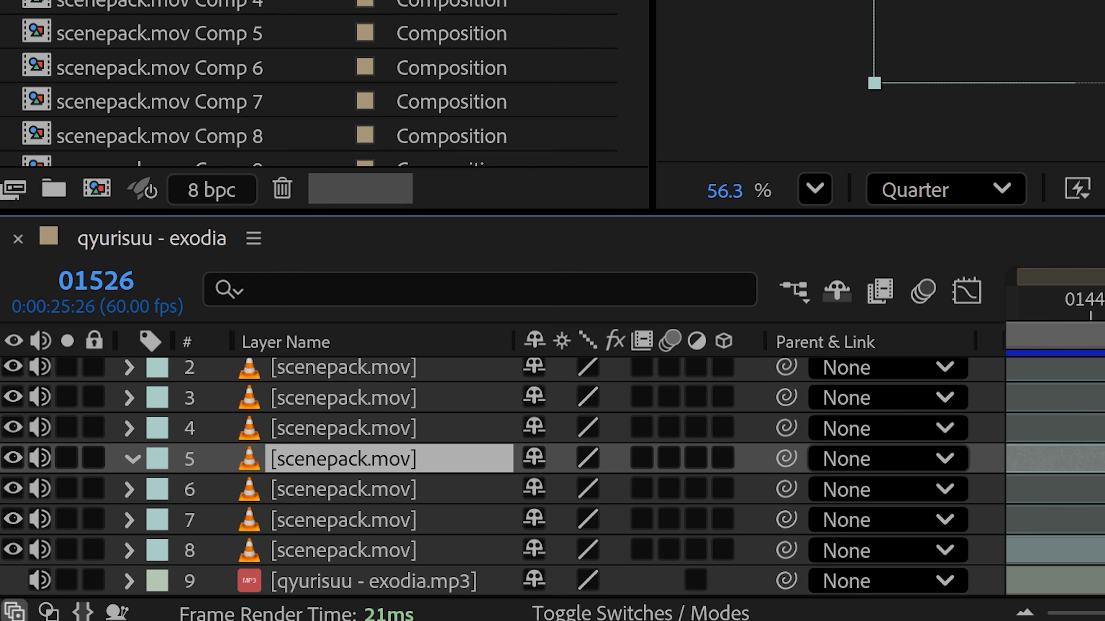
Step: Switch off the audio of the scenepack.mov layers from layer 7 up to layer 3
{"action": "left_click", "coordinate": [154, 569]}
{"action": "left_click", "coordinate": [141, 544]}
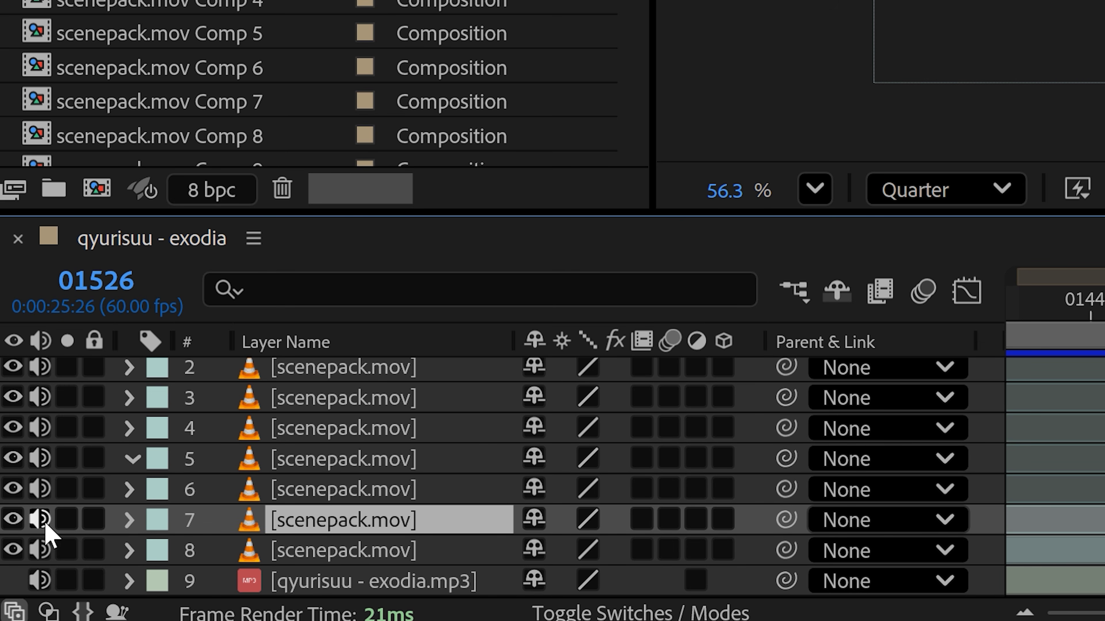
{"action": "left_click_drag", "start_coordinate": [45, 522], "coordinate": [48, 398]}
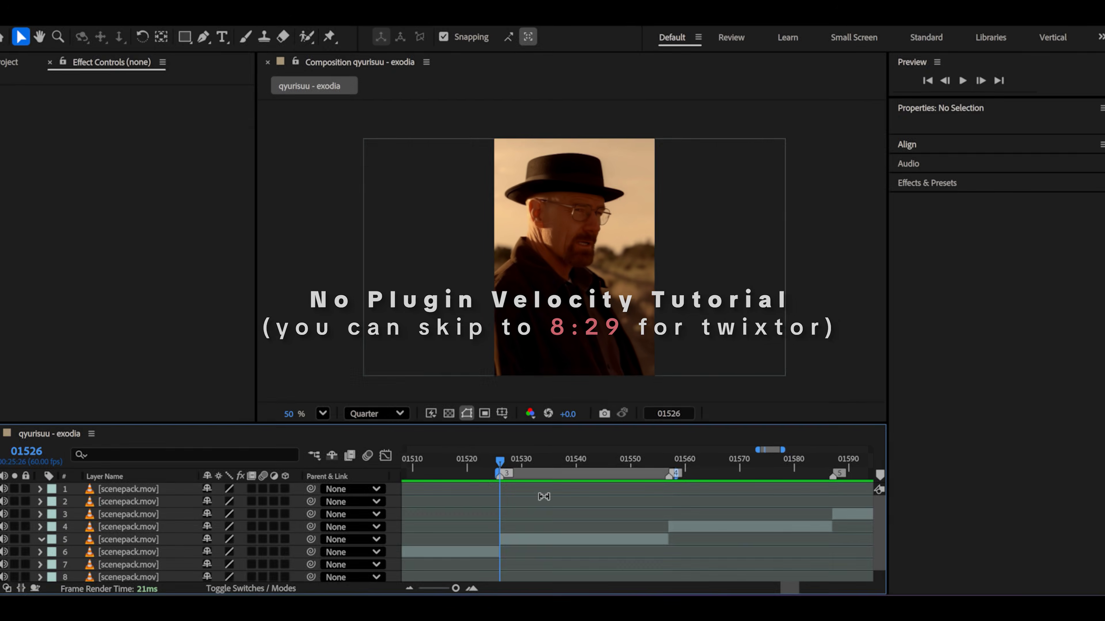
Step: Enable time remapping on the scenepack.mov clip between markers 3 and 4, layer 5
{"action": "left_click", "coordinate": [560, 534]}
{"action": "right_click", "coordinate": [560, 535]}
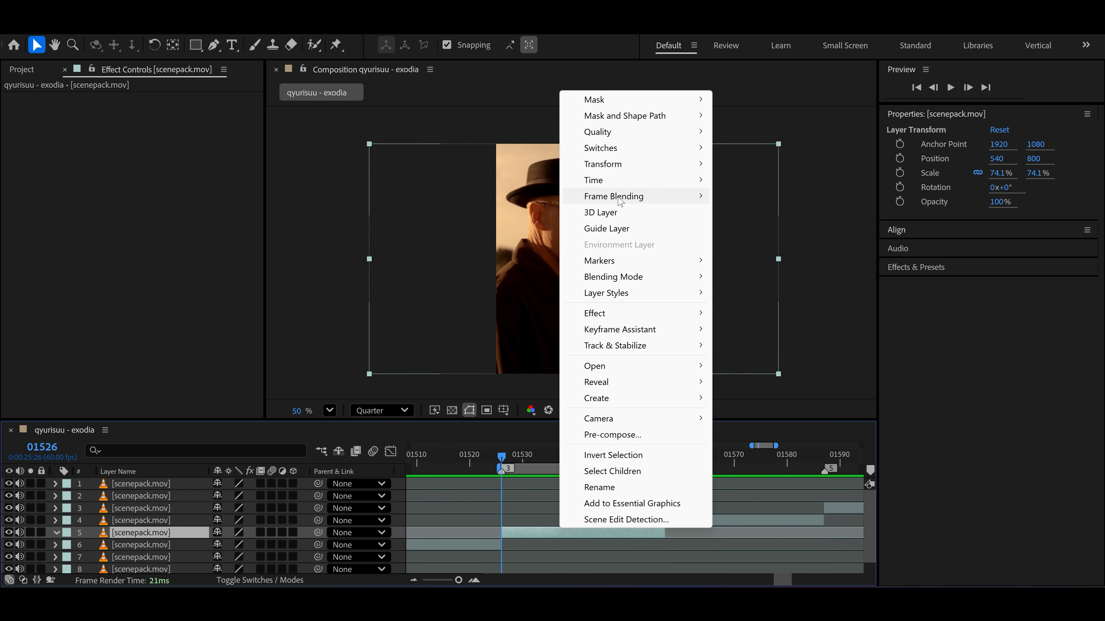
{"action": "mouse_move", "coordinate": [628, 185]}
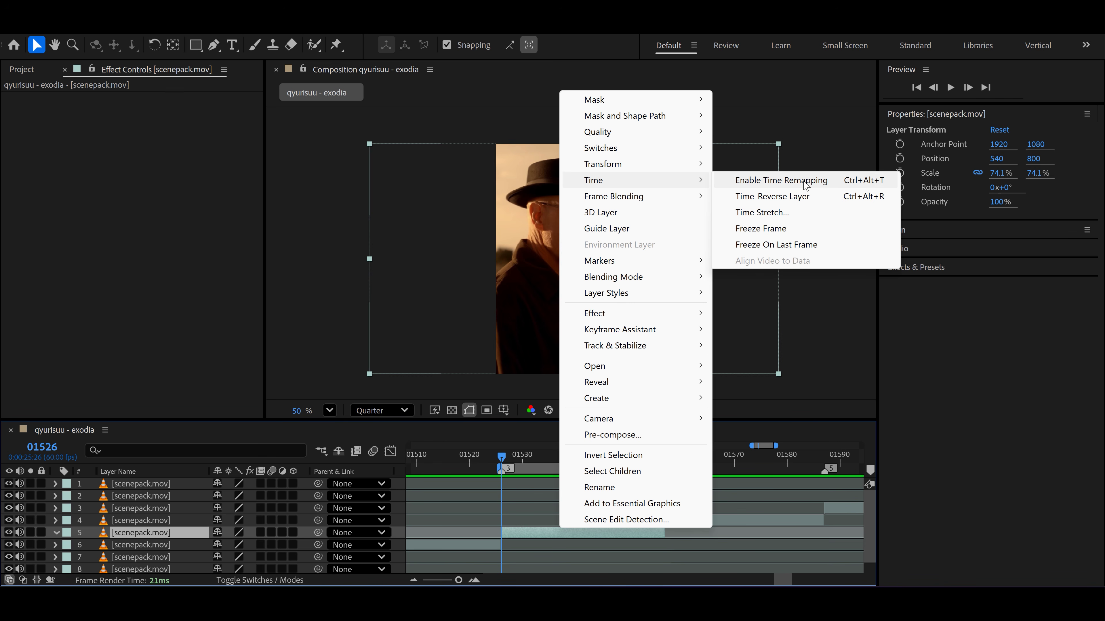
{"action": "left_click", "coordinate": [805, 186]}
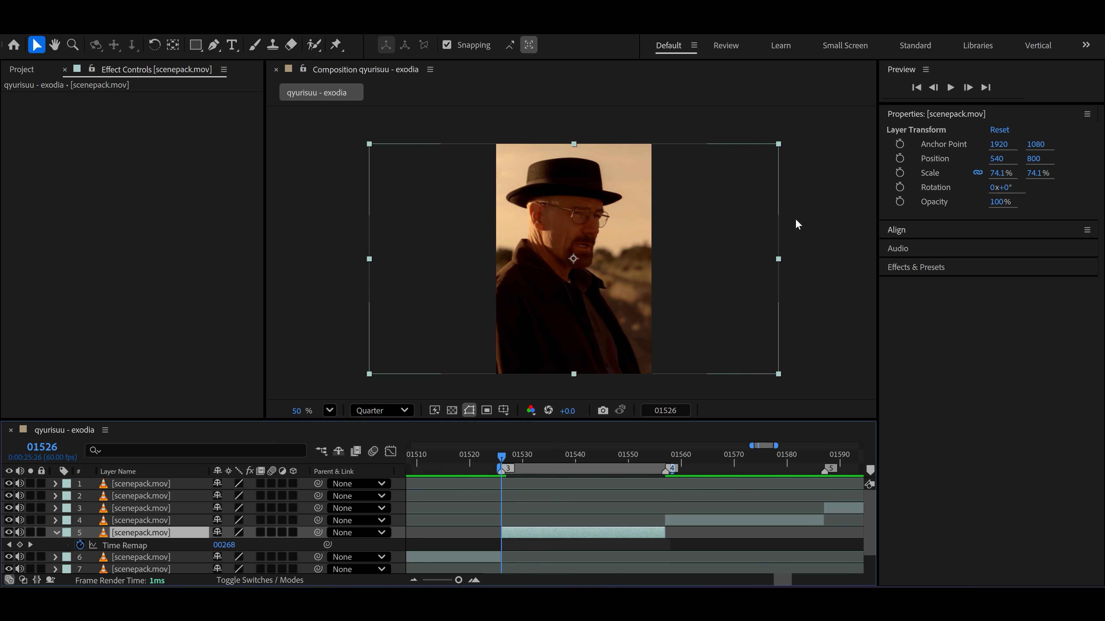
Step: Try changing the clip's Time Remap value at frame 1542, and undo the change
{"action": "left_click_drag", "start_coordinate": [504, 457], "coordinate": [587, 459]}
{"action": "left_click_drag", "start_coordinate": [224, 545], "coordinate": [195, 545]}
{"action": "key", "text": "ctrl+z"}
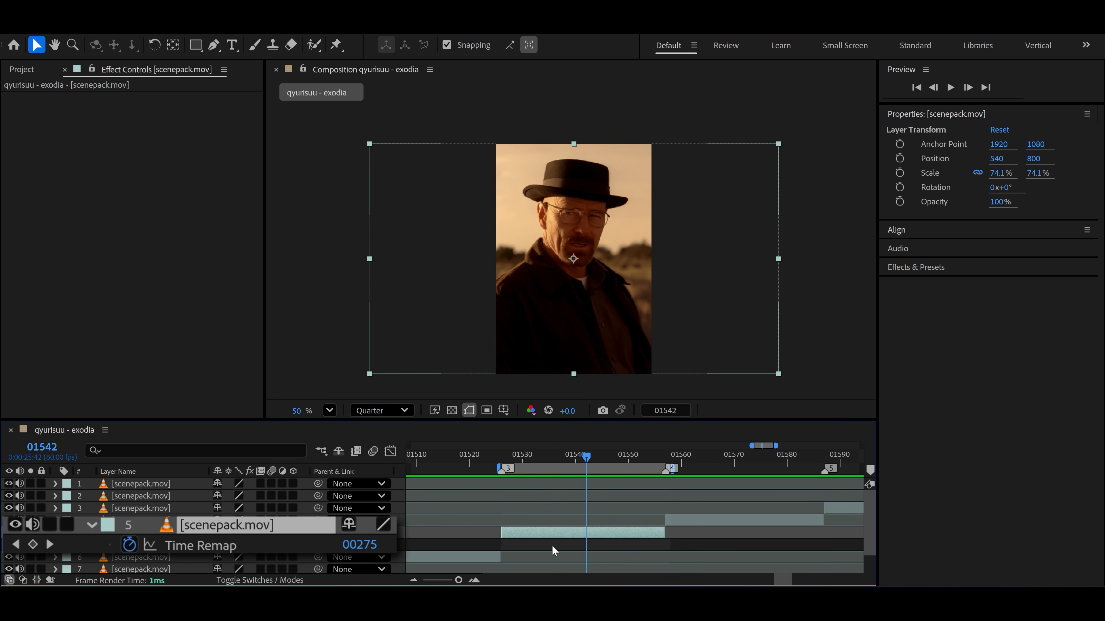
Step: Add Time Remap keyframes to the layer 5 clip at its first frame, 1526, and near its end at frame 1556
{"action": "left_click_drag", "start_coordinate": [531, 463], "coordinate": [514, 458]}
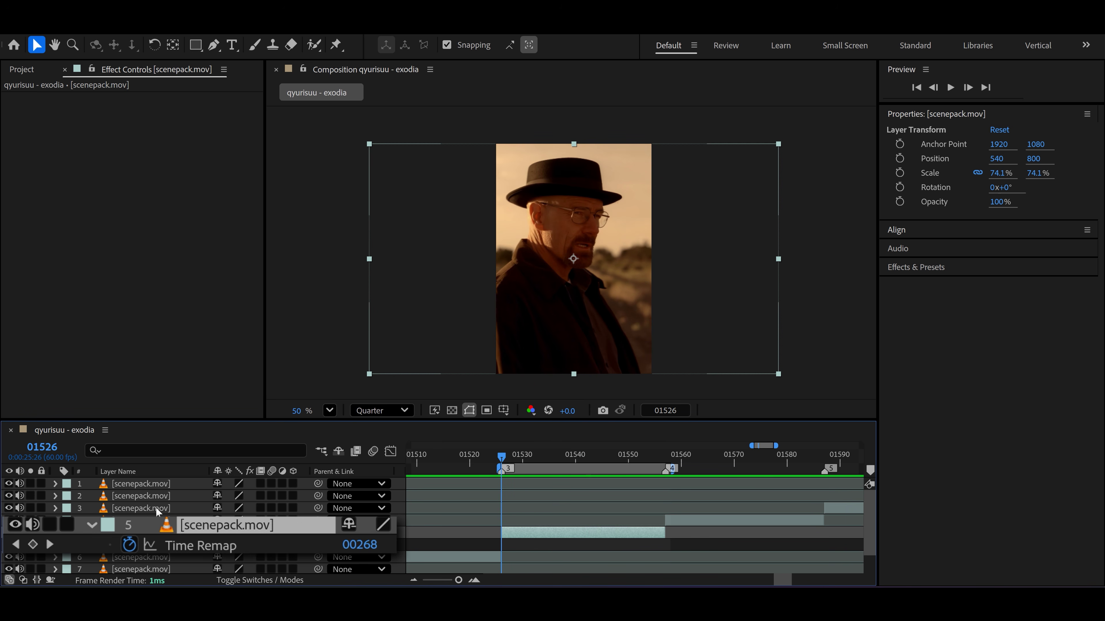
{"action": "left_click", "coordinate": [33, 545]}
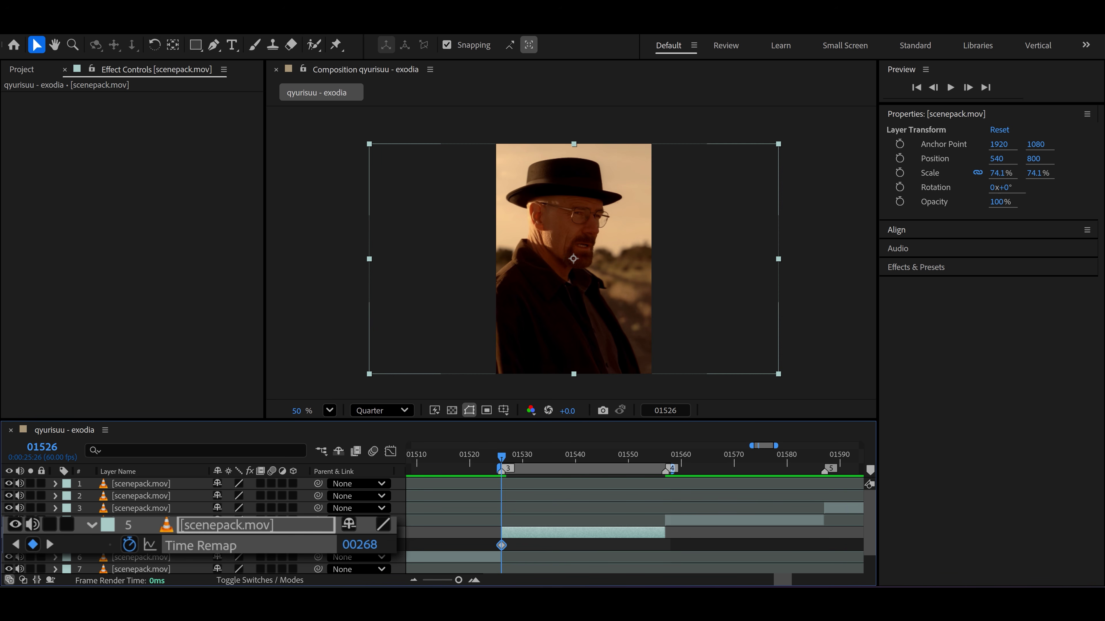
{"action": "left_click_drag", "start_coordinate": [565, 461], "coordinate": [661, 462]}
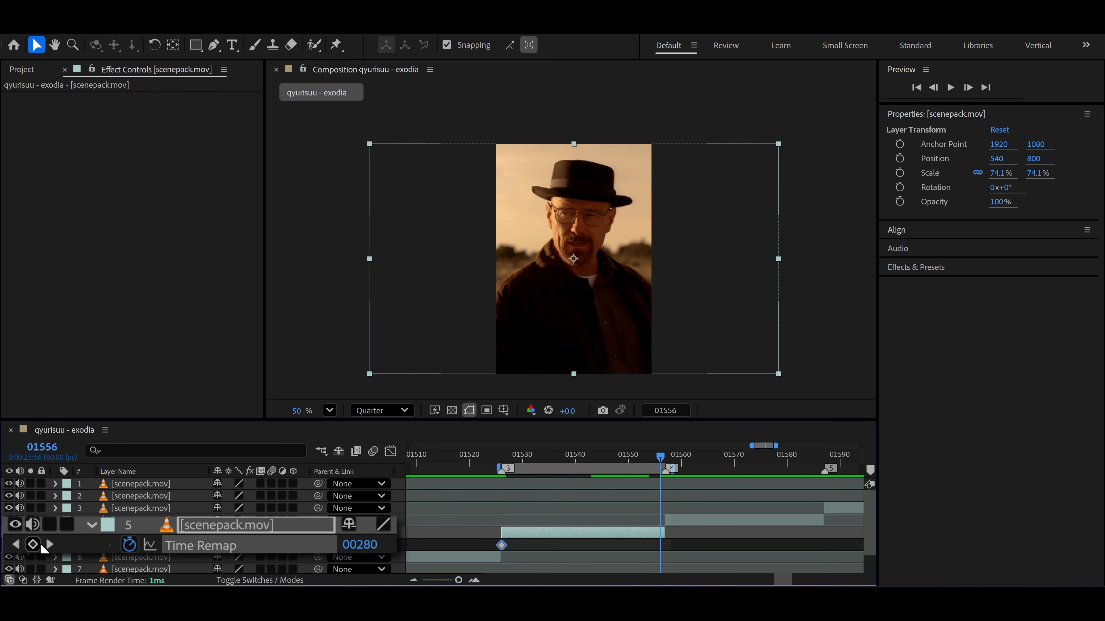
{"action": "left_click", "coordinate": [33, 544]}
Step: Inspect the linear Time Remap curve in the Graph Editor while scrubbing between the two keyframes, and return to the layer view
{"action": "left_click_drag", "start_coordinate": [601, 460], "coordinate": [584, 466]}
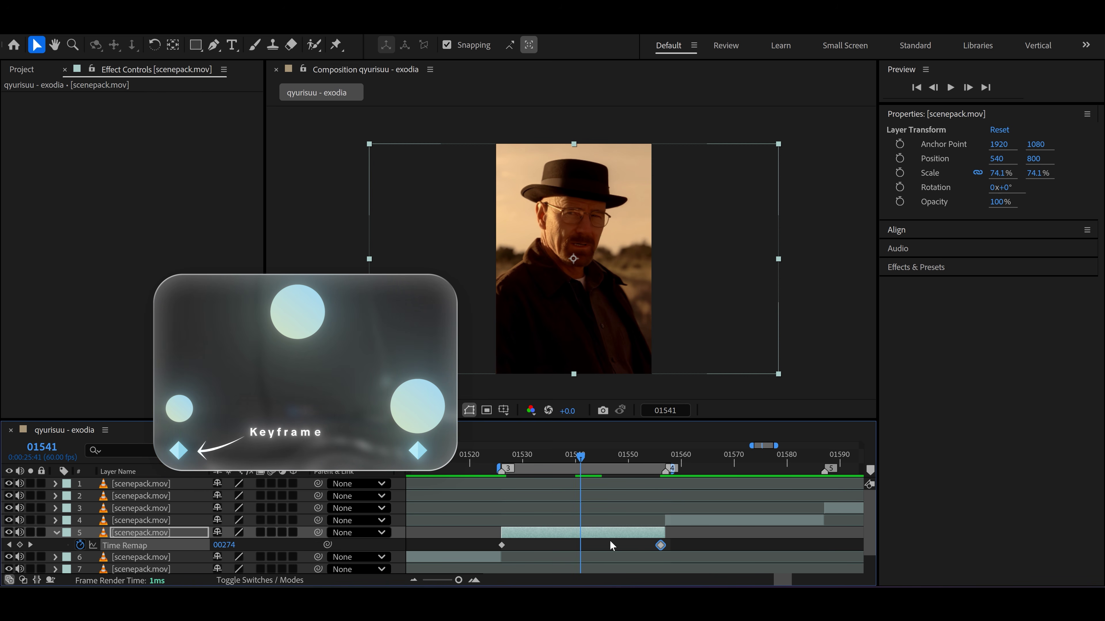
{"action": "left_click", "coordinate": [601, 543]}
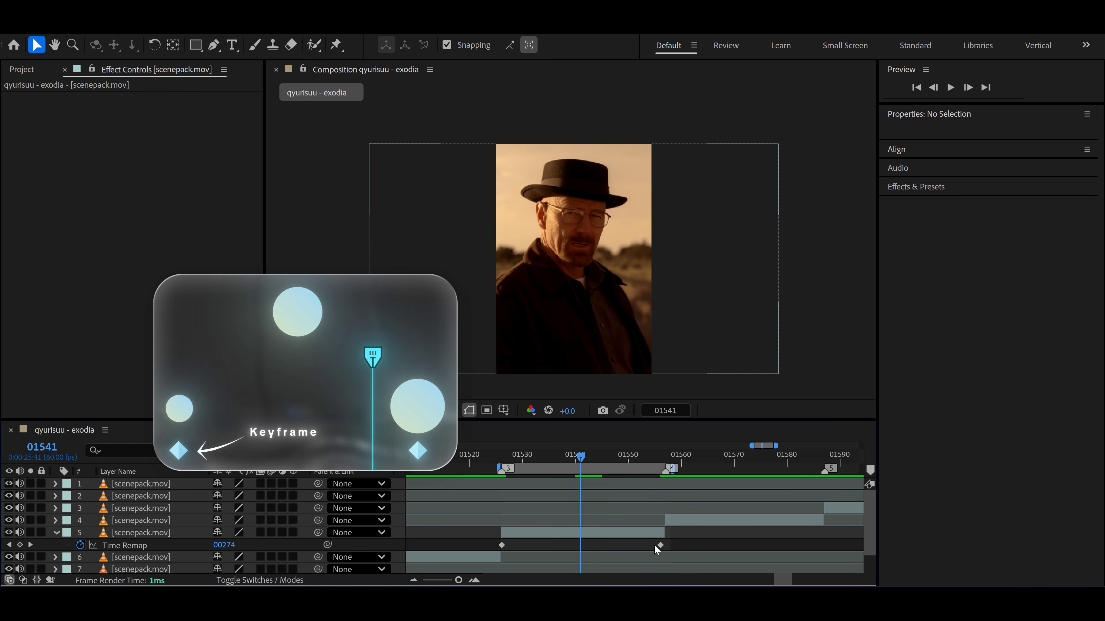
{"action": "left_click", "coordinate": [176, 547]}
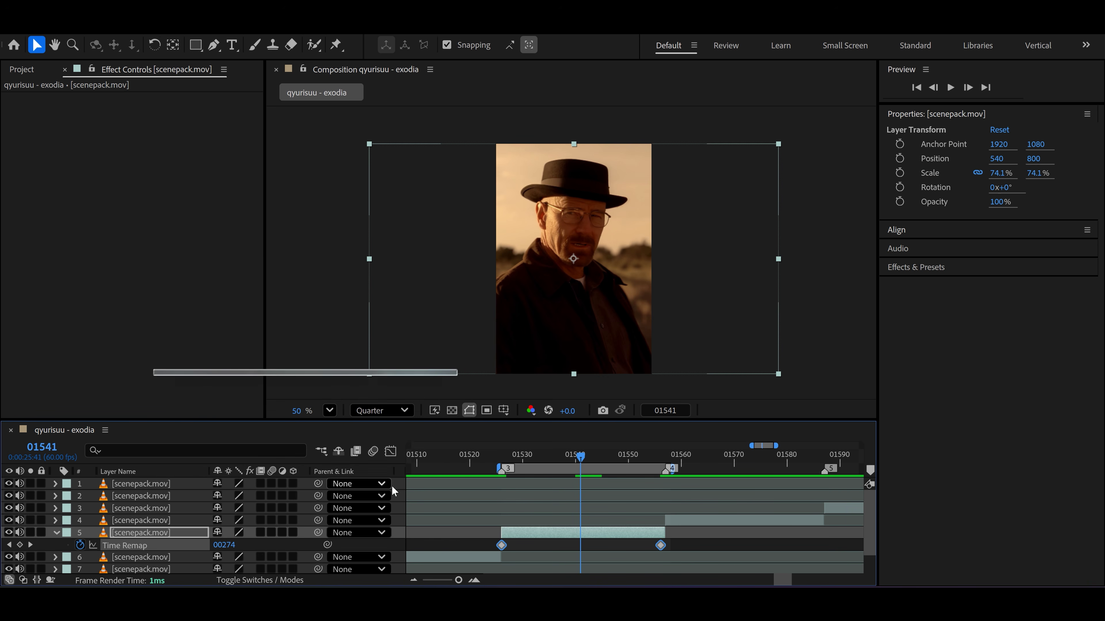
{"action": "left_click", "coordinate": [391, 451]}
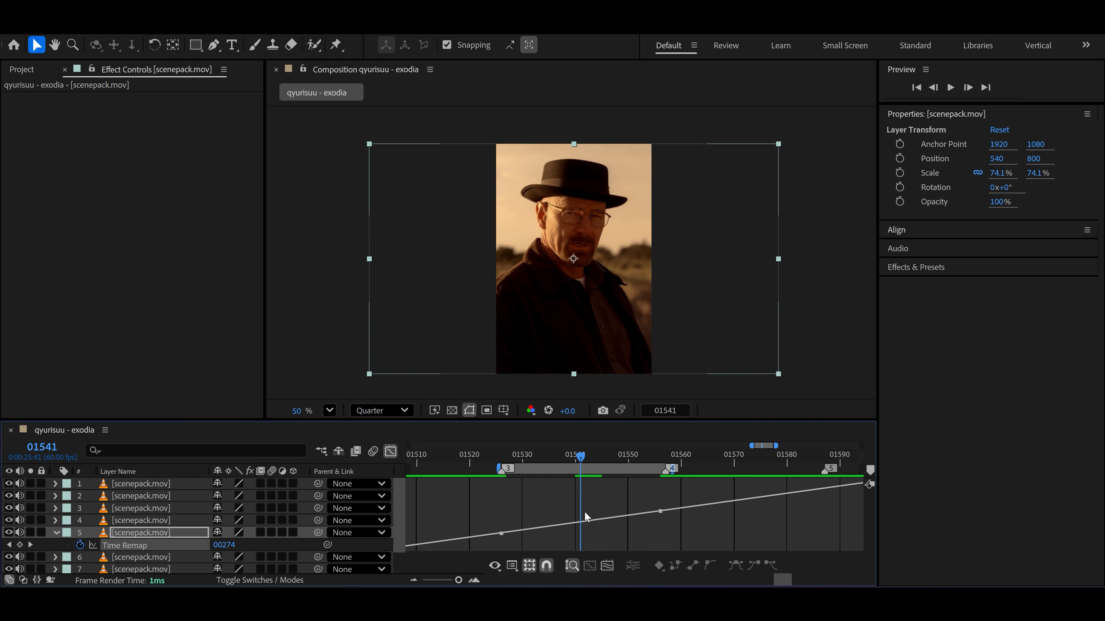
{"action": "left_click_drag", "start_coordinate": [535, 457], "coordinate": [575, 470]}
{"action": "left_click", "coordinate": [394, 452]}
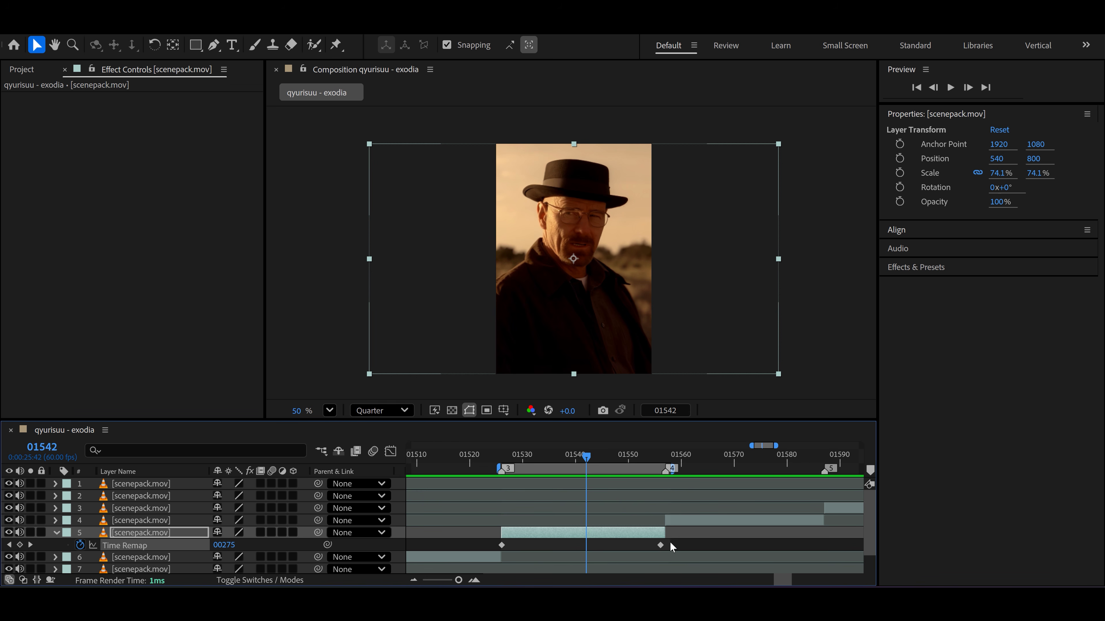
Step: Apply Easy Ease to both Time Remap keyframes of the layer 5 clip
{"action": "left_click_drag", "start_coordinate": [676, 542], "coordinate": [503, 550]}
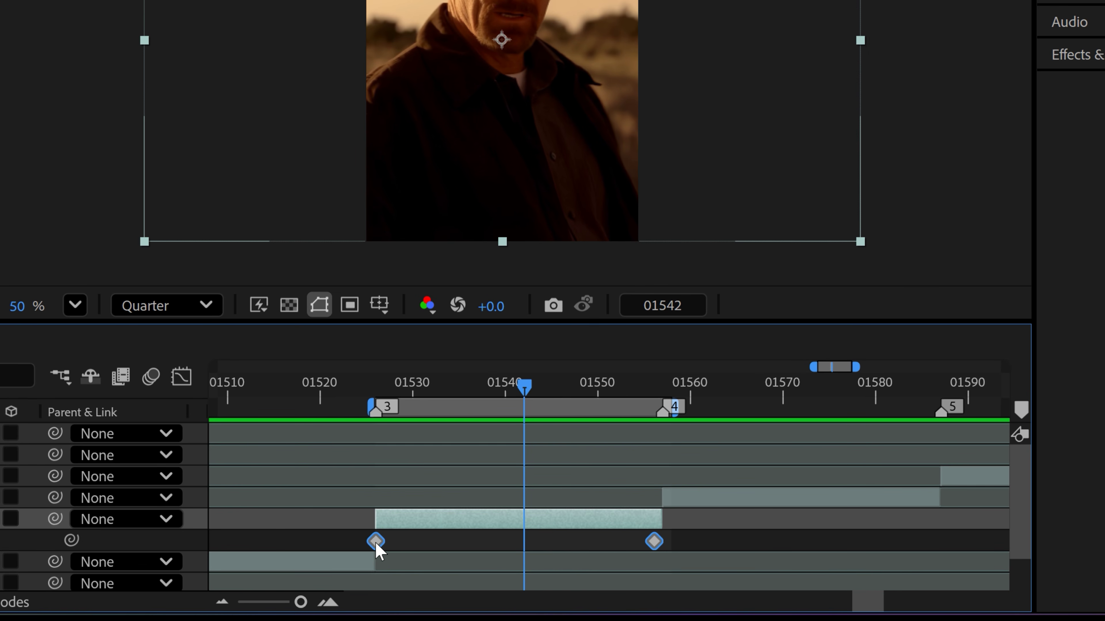
{"action": "right_click", "coordinate": [377, 544]}
{"action": "mouse_move", "coordinate": [584, 526]}
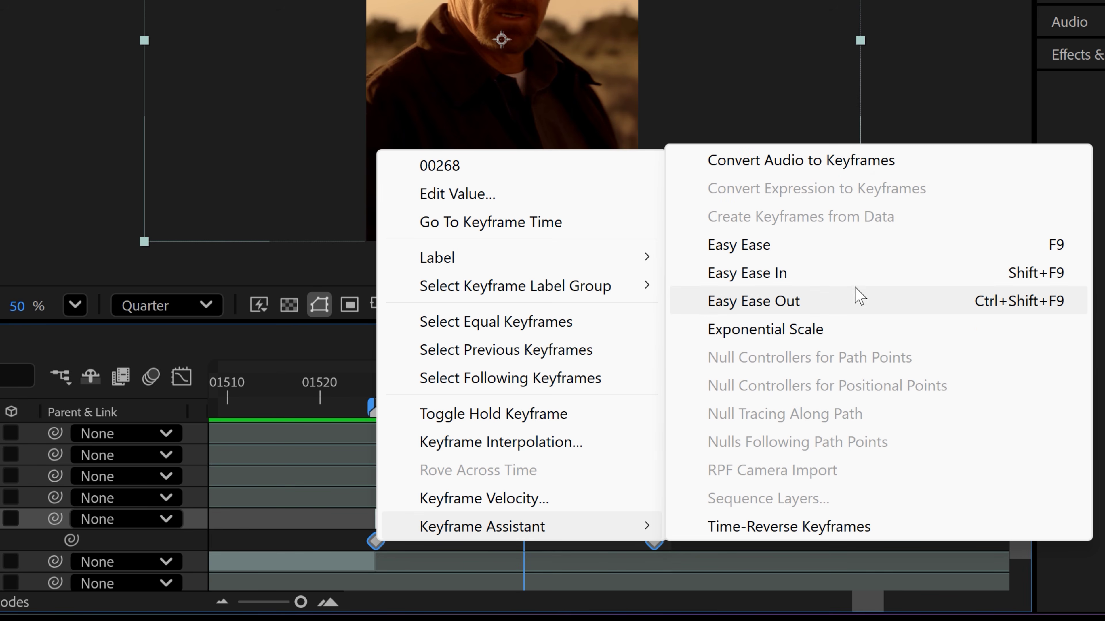
{"action": "left_click", "coordinate": [867, 252]}
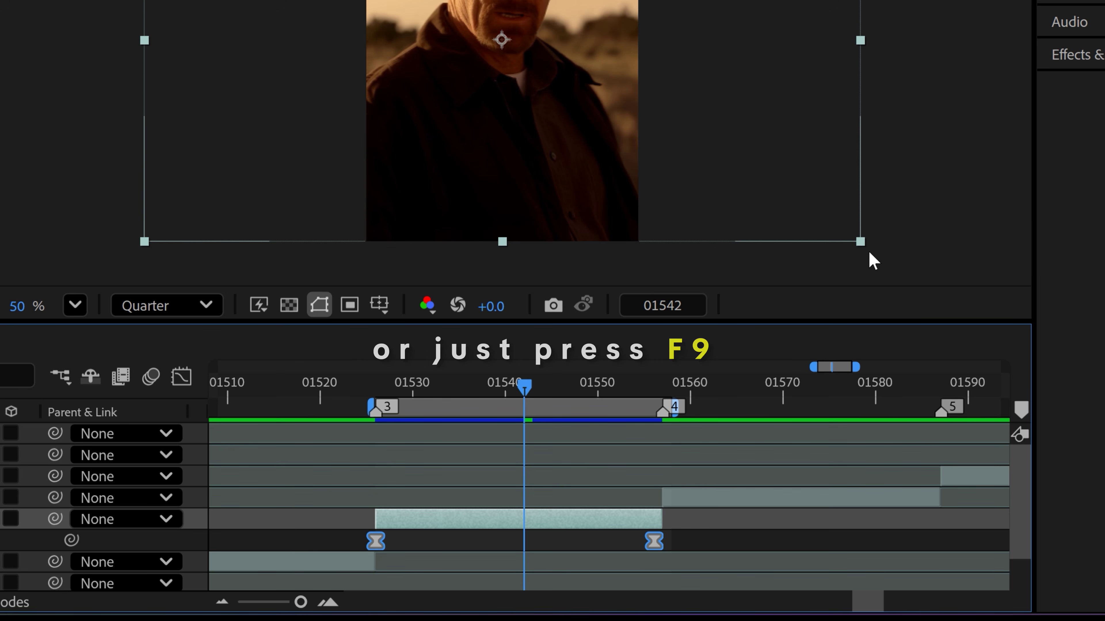
Step: Display the eased Time Remap curve as a value graph in the Graph Editor, with the first keyframe selected
{"action": "left_click", "coordinate": [181, 376]}
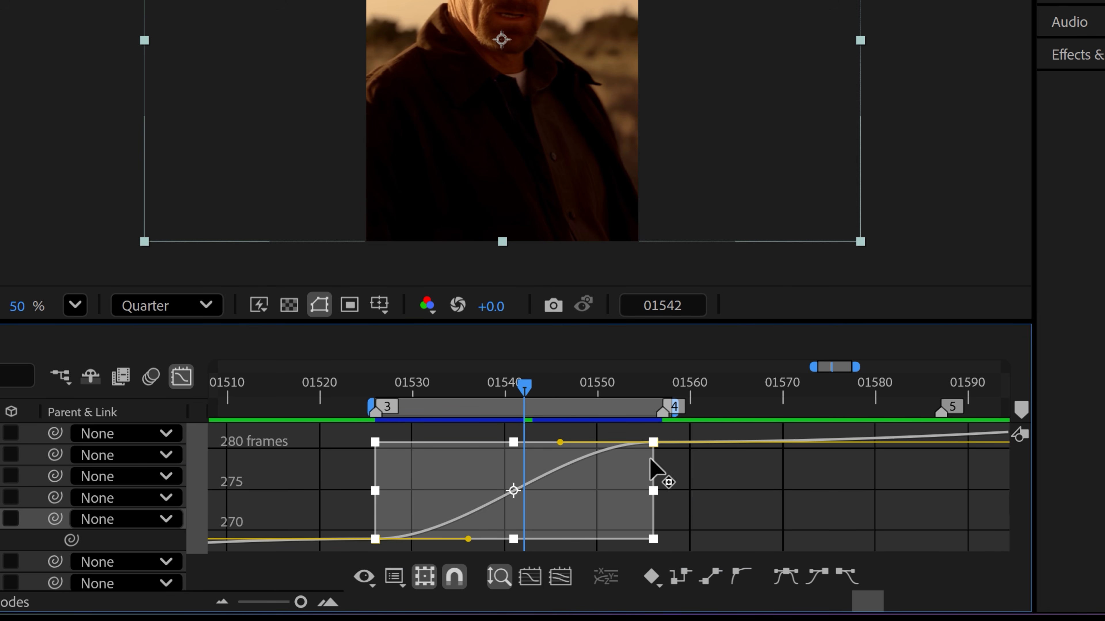
{"action": "left_click", "coordinate": [310, 491]}
{"action": "left_click", "coordinate": [375, 540]}
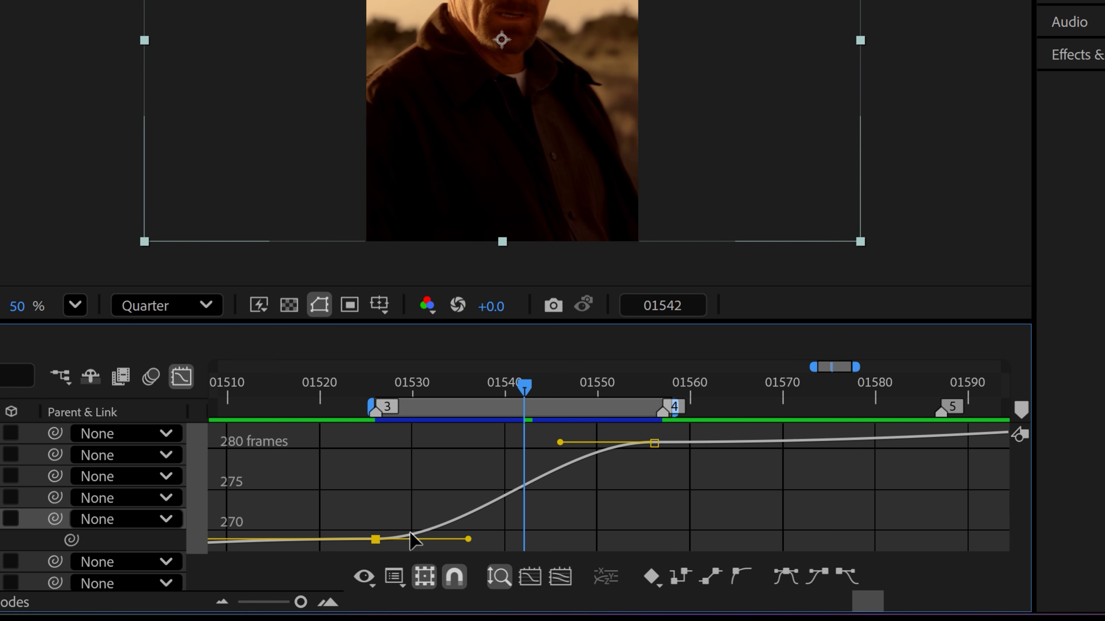
{"action": "right_click", "coordinate": [553, 492]}
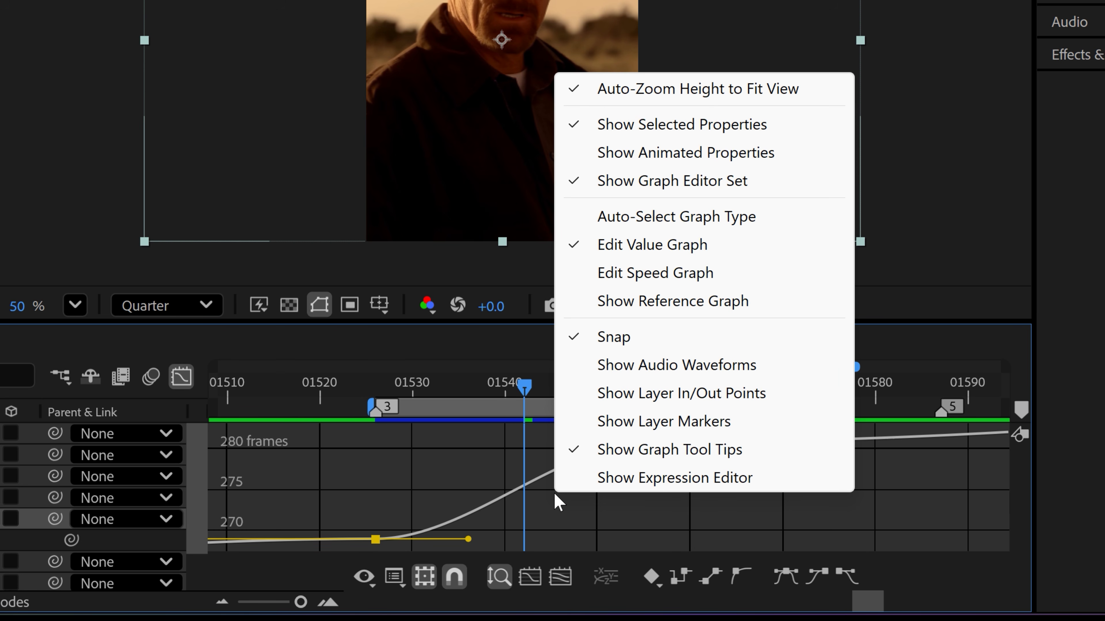
{"action": "left_click", "coordinate": [715, 254]}
Step: Check the eased clip along the curve at frames 1526, 1541 and 1555
{"action": "key", "text": "j"}
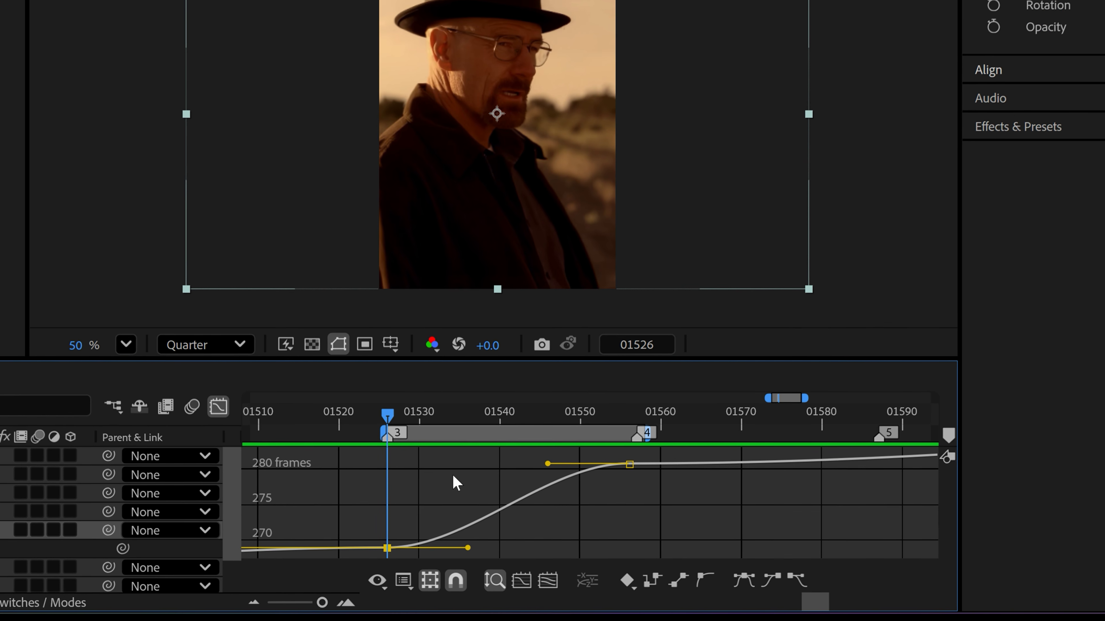
{"action": "left_click", "coordinate": [508, 420]}
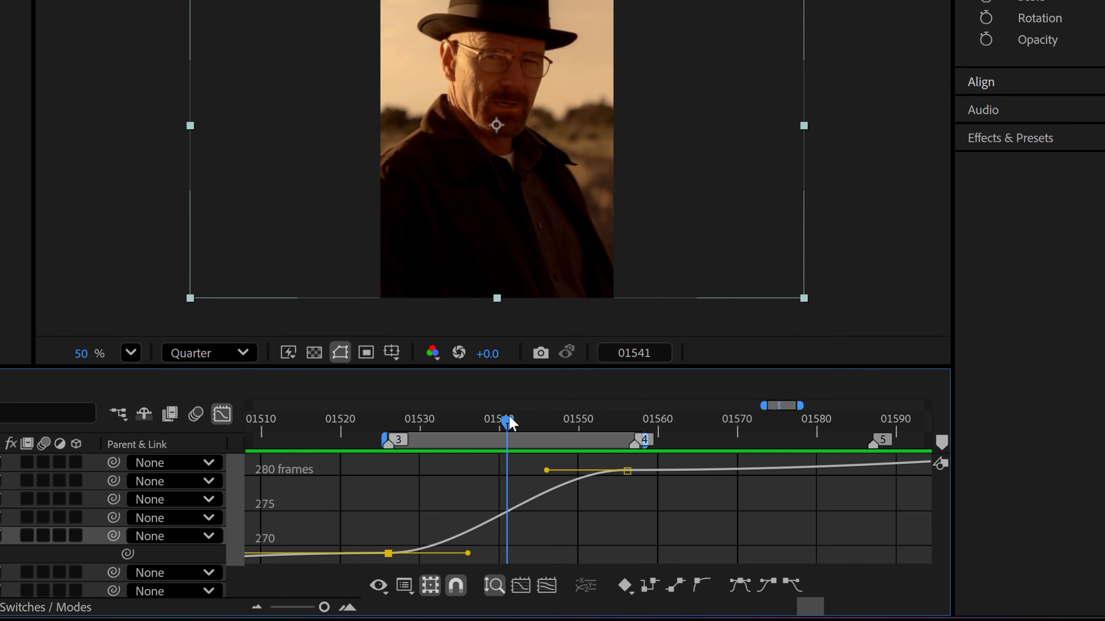
{"action": "left_click", "coordinate": [602, 421]}
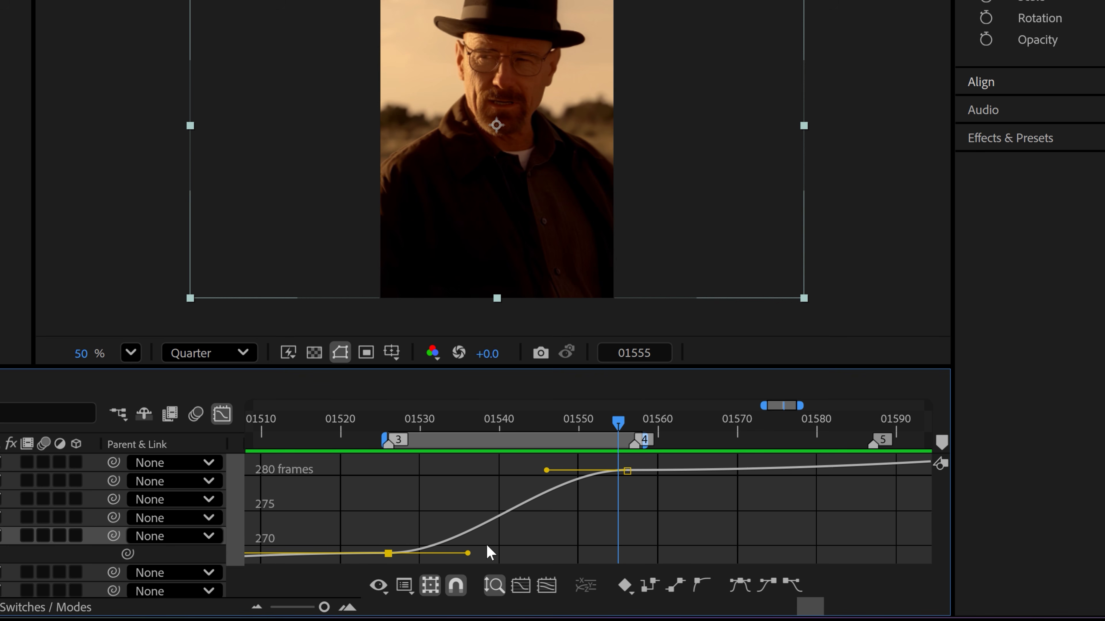
Step: Make both keyframe handles nearly vertical, the first up to about 275 frames and the second down to about 274, and return to frame 1526
{"action": "left_click_drag", "start_coordinate": [468, 557], "coordinate": [392, 510]}
{"action": "left_click_drag", "start_coordinate": [546, 469], "coordinate": [621, 513]}
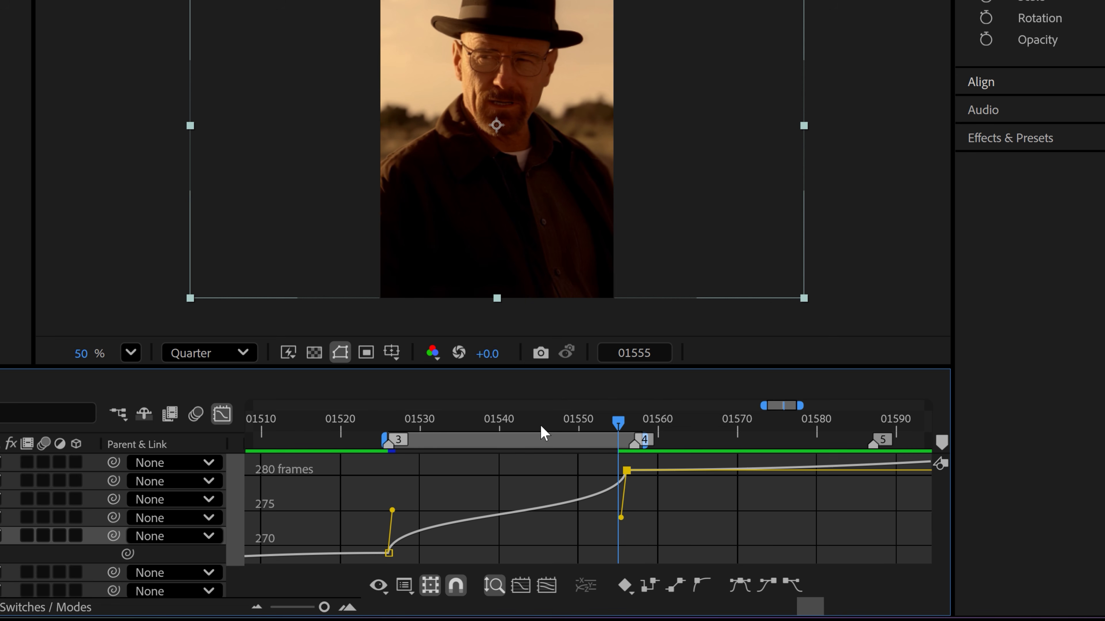
{"action": "left_click_drag", "start_coordinate": [491, 435], "coordinate": [392, 436]}
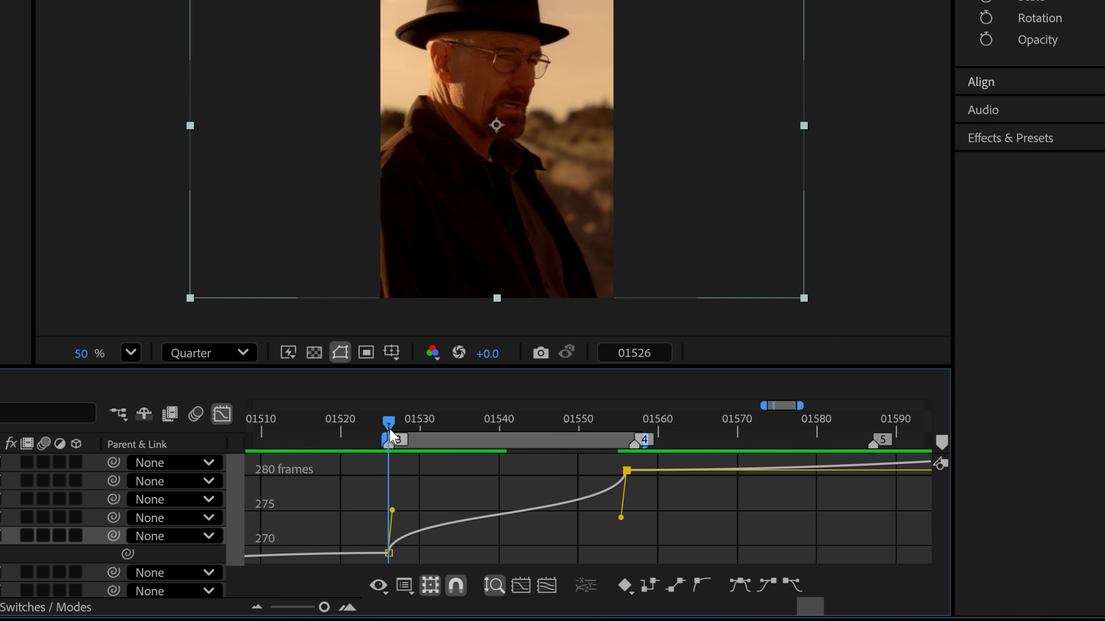
Step: Leave the Graph Editor, preview the layer 5 clip's velocity ramp, and park the playhead at frame 1540
{"action": "left_click", "coordinate": [227, 418]}
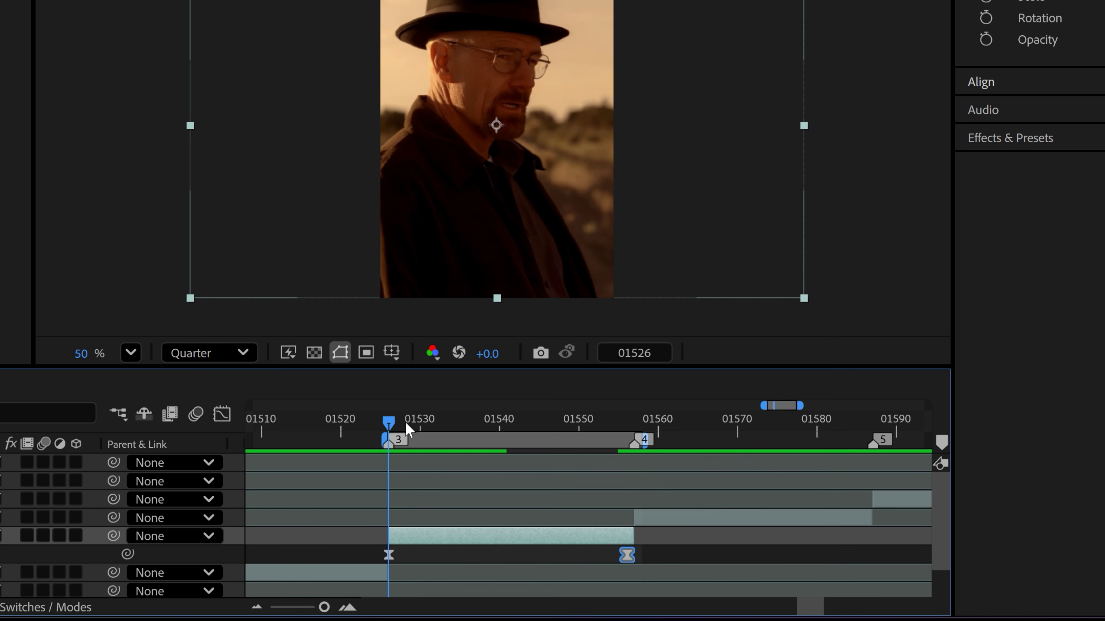
{"action": "key", "text": "space"}
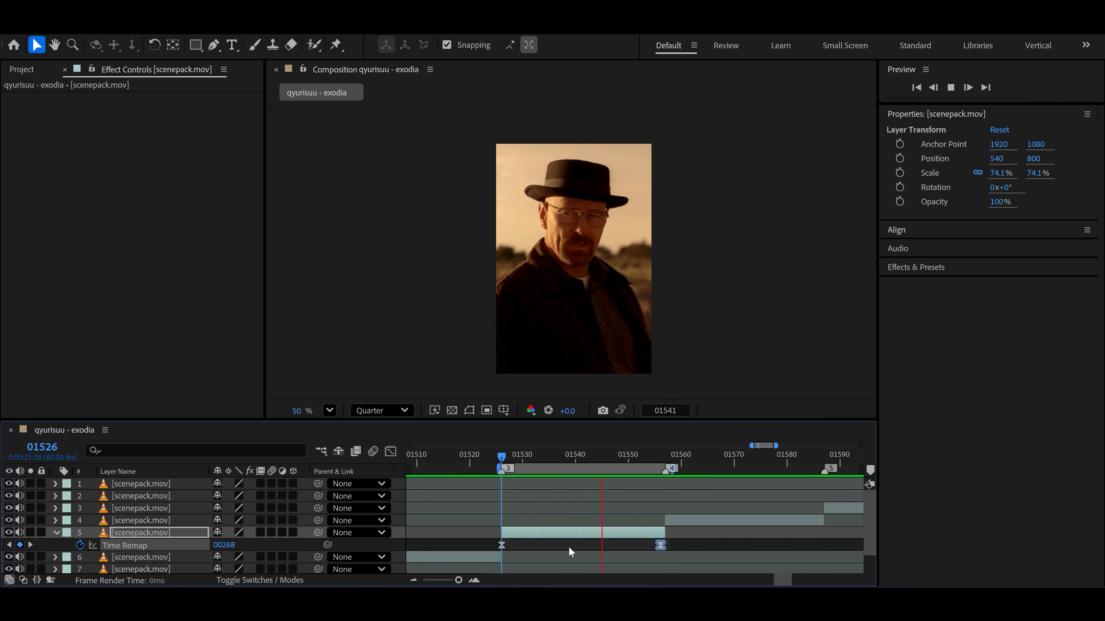
{"action": "key", "text": "space"}
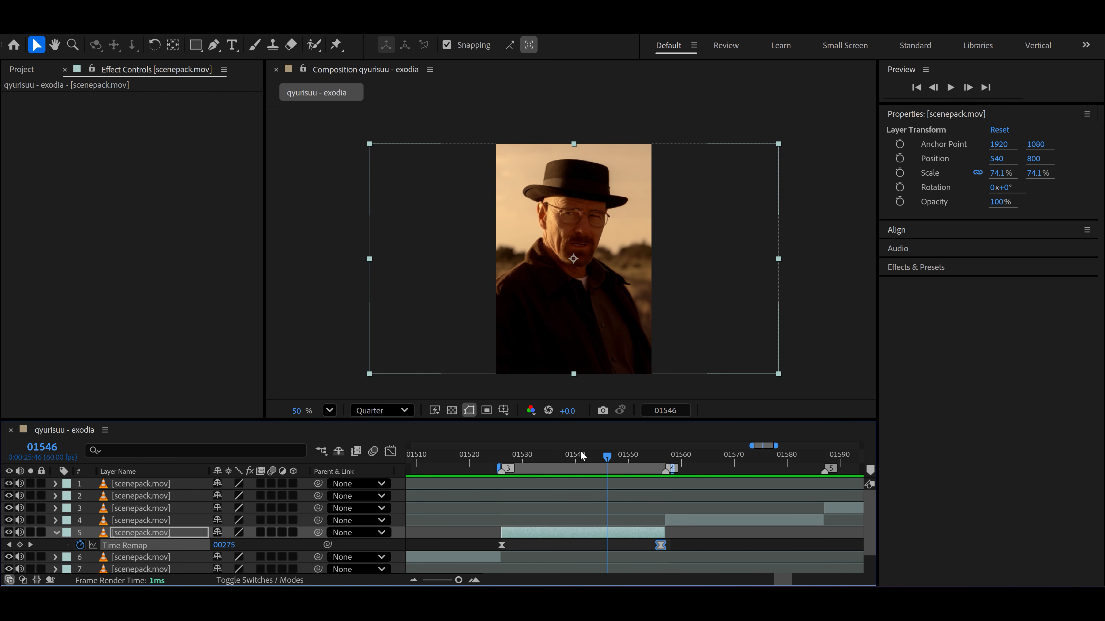
{"action": "mouse_move", "coordinate": [581, 455]}
{"action": "left_mouse_down"}
{"action": "mouse_move", "coordinate": [561, 469]}
{"action": "mouse_move", "coordinate": [597, 470]}
{"action": "mouse_move", "coordinate": [580, 477]}
{"action": "left_mouse_up"}
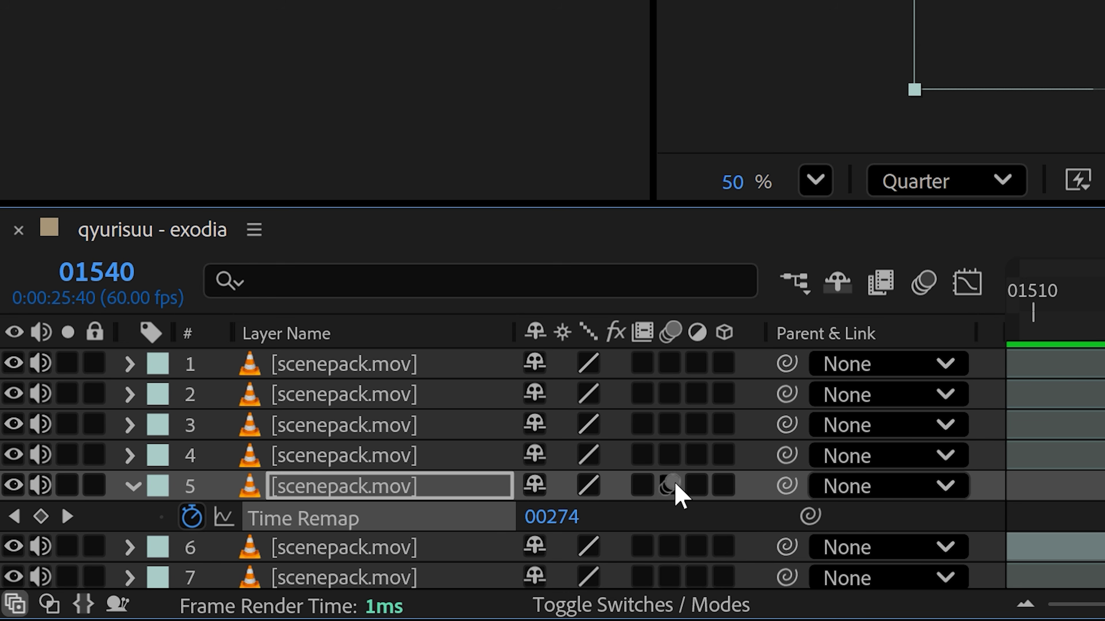
Step: Enable frame blending for the layer 5 clip in Pixel Motion mode and preview the smoothed slow motion
{"action": "left_click", "coordinate": [260, 532]}
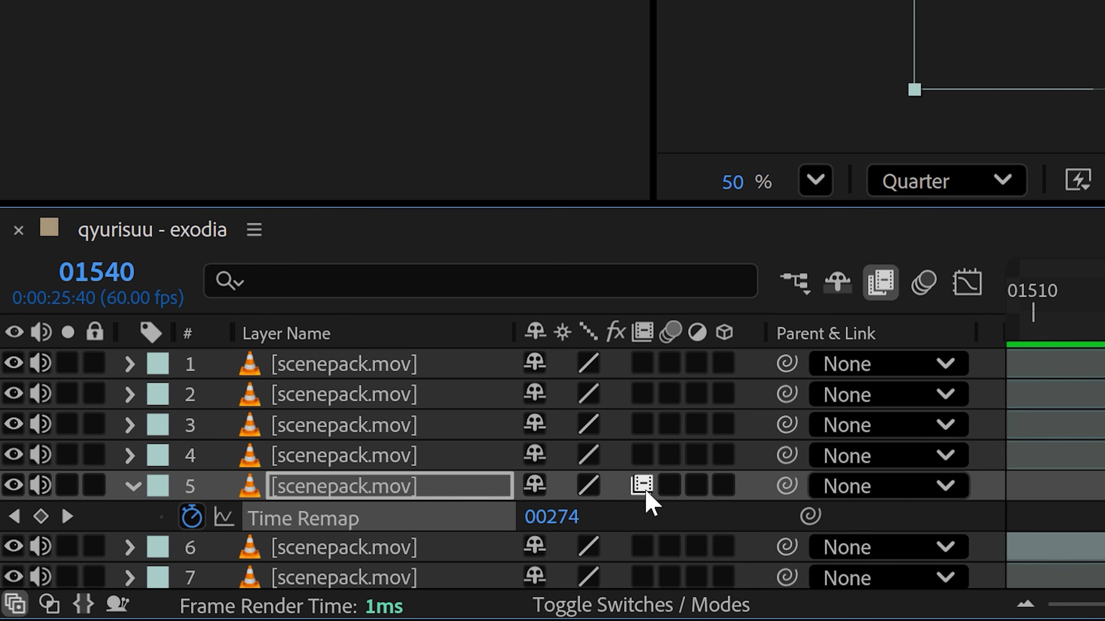
{"action": "left_click", "coordinate": [642, 485]}
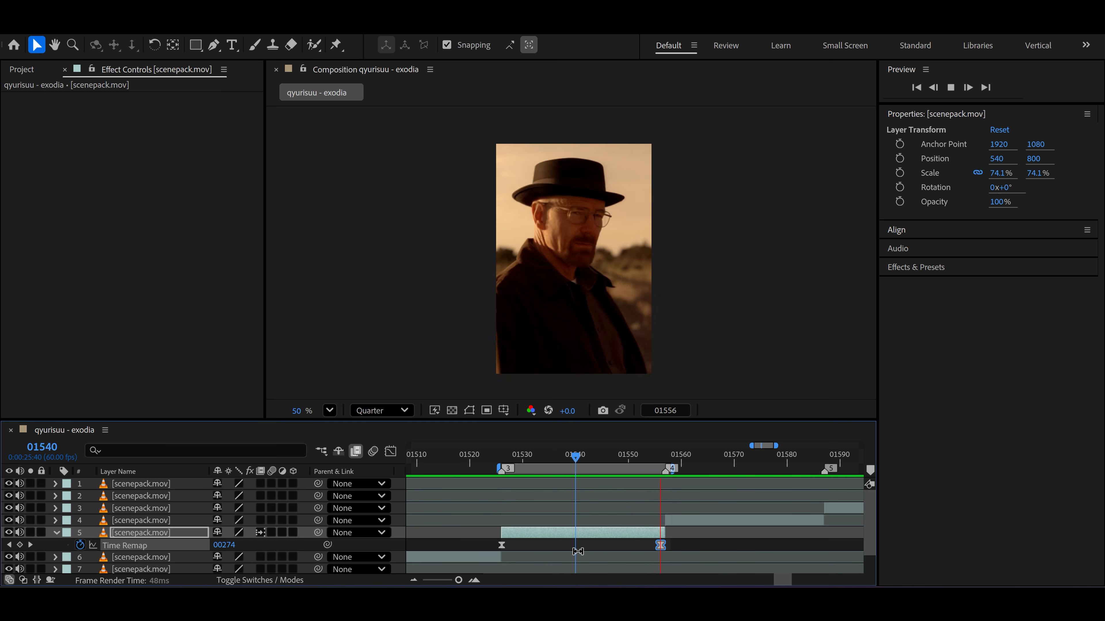
{"action": "key", "text": "space"}
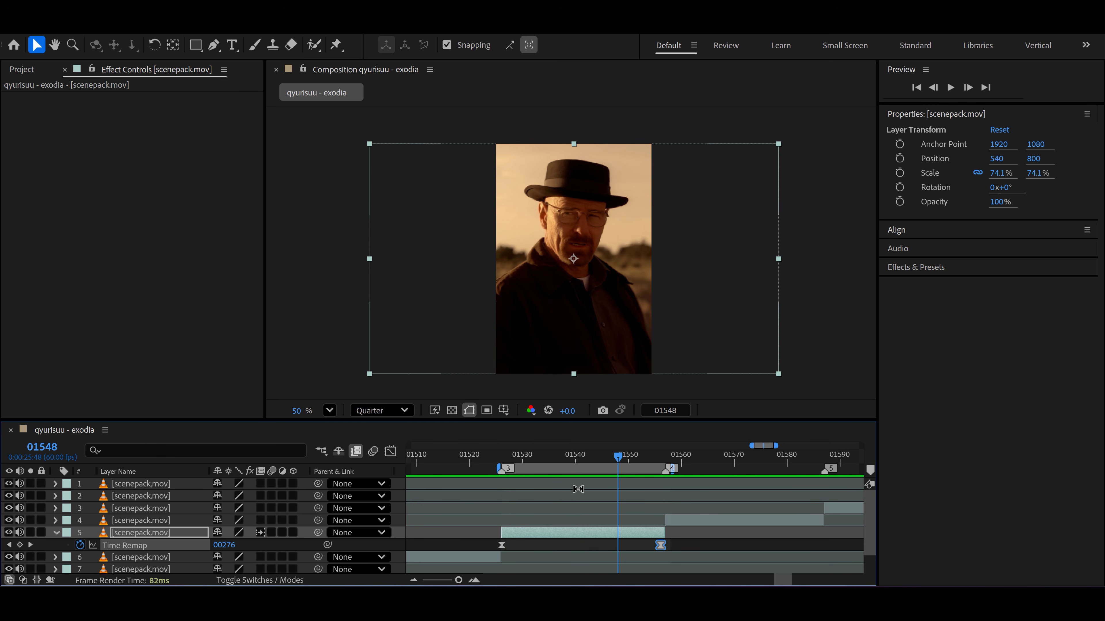
{"action": "left_click", "coordinate": [580, 455]}
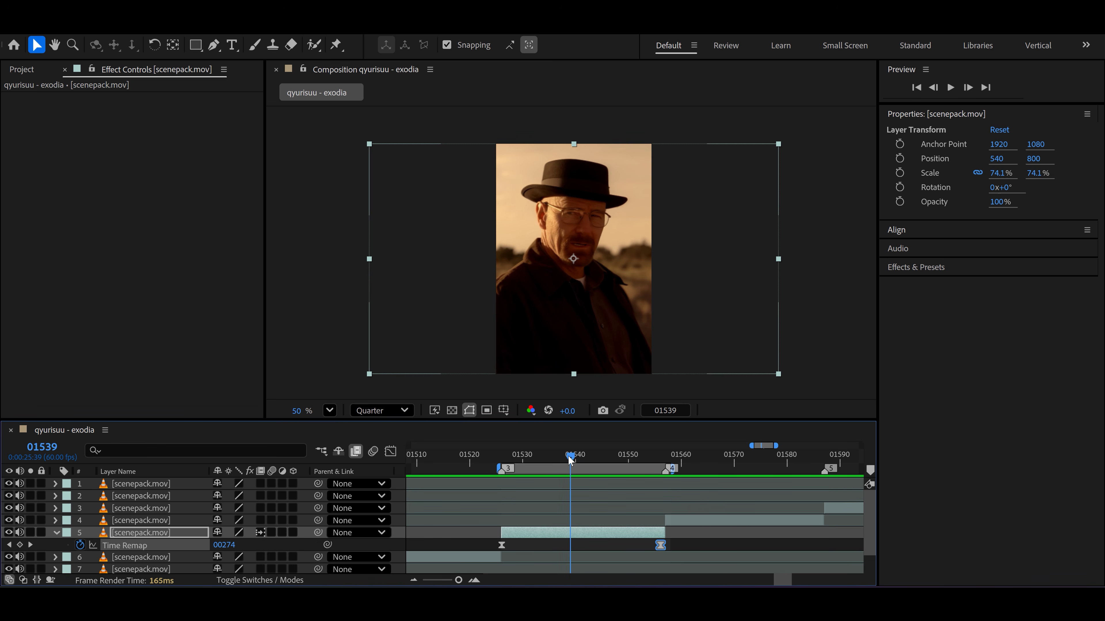
Step: Create a null object above the time-remapped clip and cut away its part before frame 1526
{"action": "left_click_drag", "start_coordinate": [570, 460], "coordinate": [502, 466]}
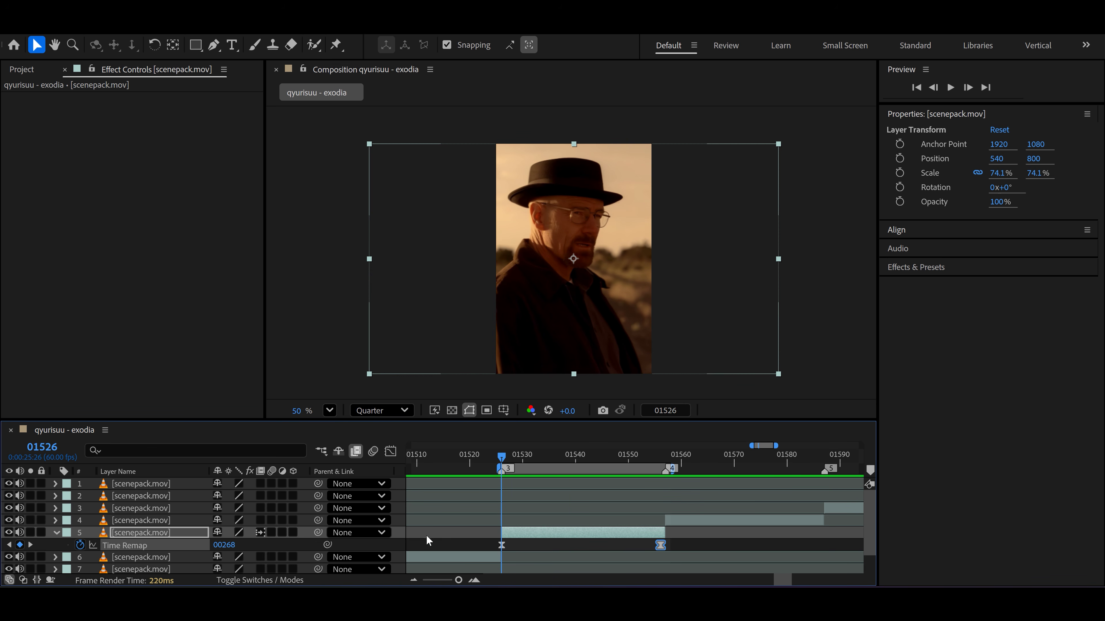
{"action": "right_click", "coordinate": [396, 552]}
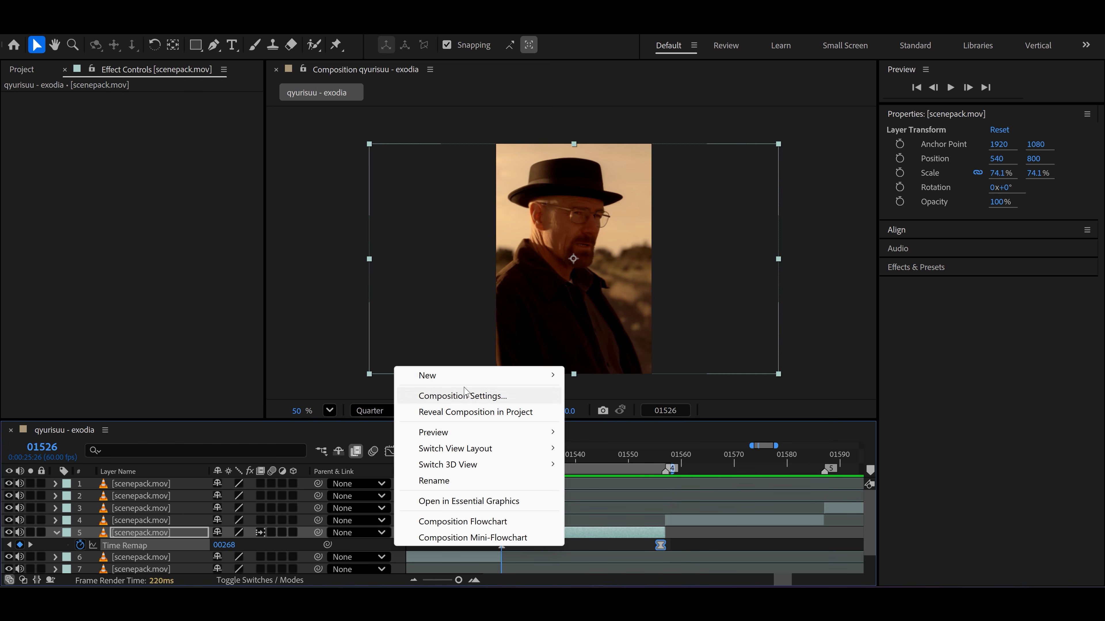
{"action": "mouse_move", "coordinate": [472, 382]}
{"action": "left_click", "coordinate": [609, 460]}
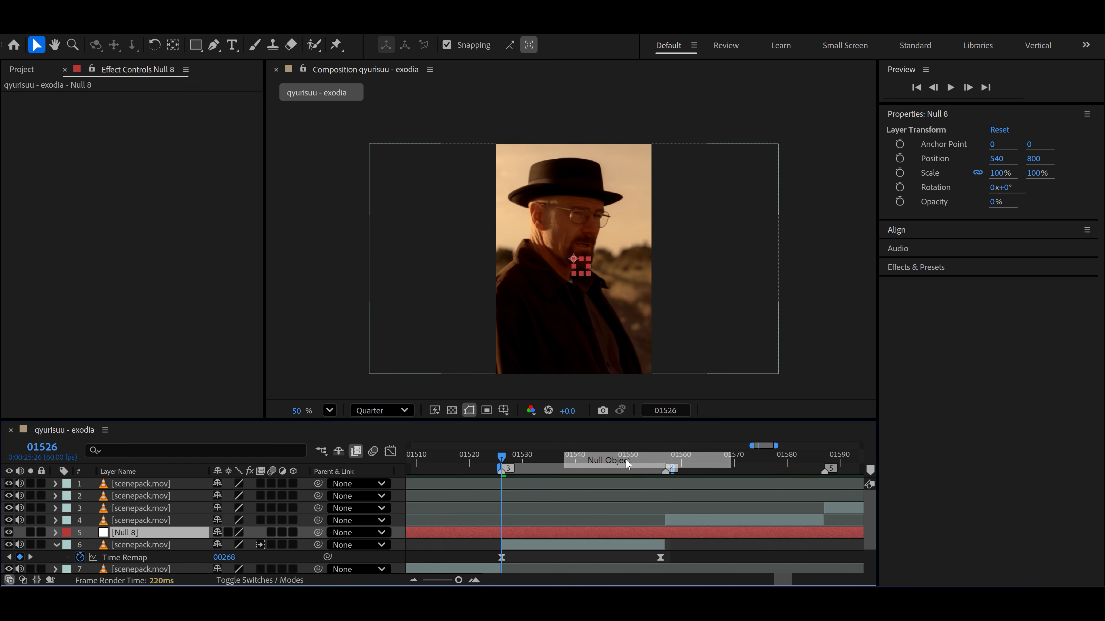
{"action": "key", "text": "ctrl+shift+d"}
{"action": "key", "text": "Delete"}
Step: Cut away the null's part after the clip's end at marker 4 and return to its in point at frame 1526
{"action": "left_click", "coordinate": [664, 458]}
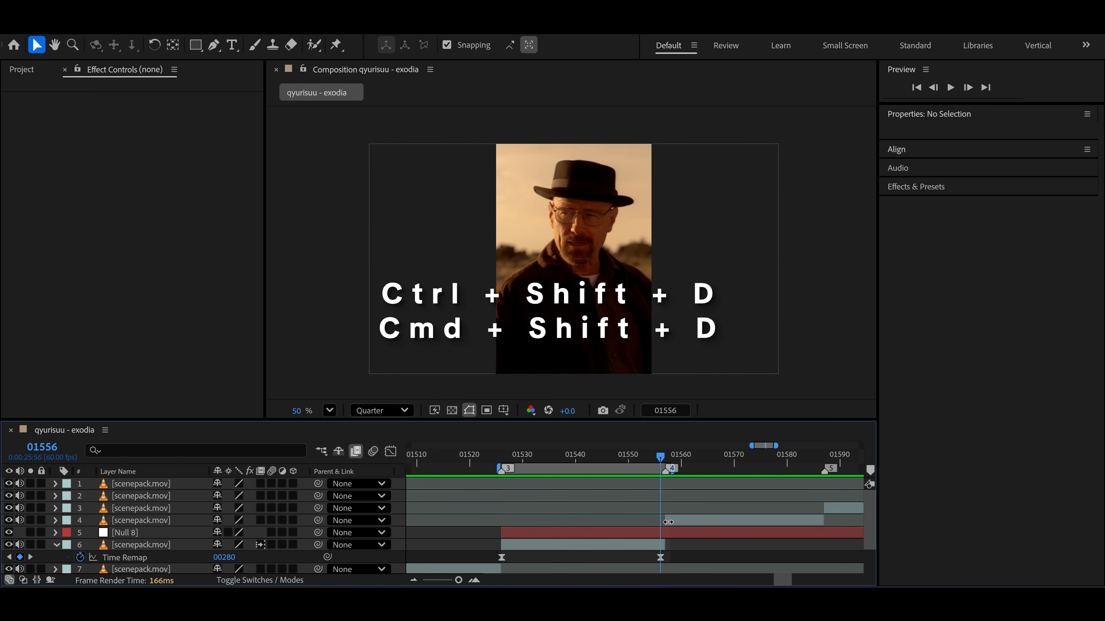
{"action": "left_click", "coordinate": [668, 533]}
{"action": "key", "text": "ctrl+shift+d"}
{"action": "key", "text": "Delete"}
{"action": "left_click", "coordinate": [609, 532]}
{"action": "key", "text": "i"}
Step: Try scaling the layer 6 clip directly to about 80% and shifting it sideways, and undo these changes
{"action": "left_click", "coordinate": [535, 546]}
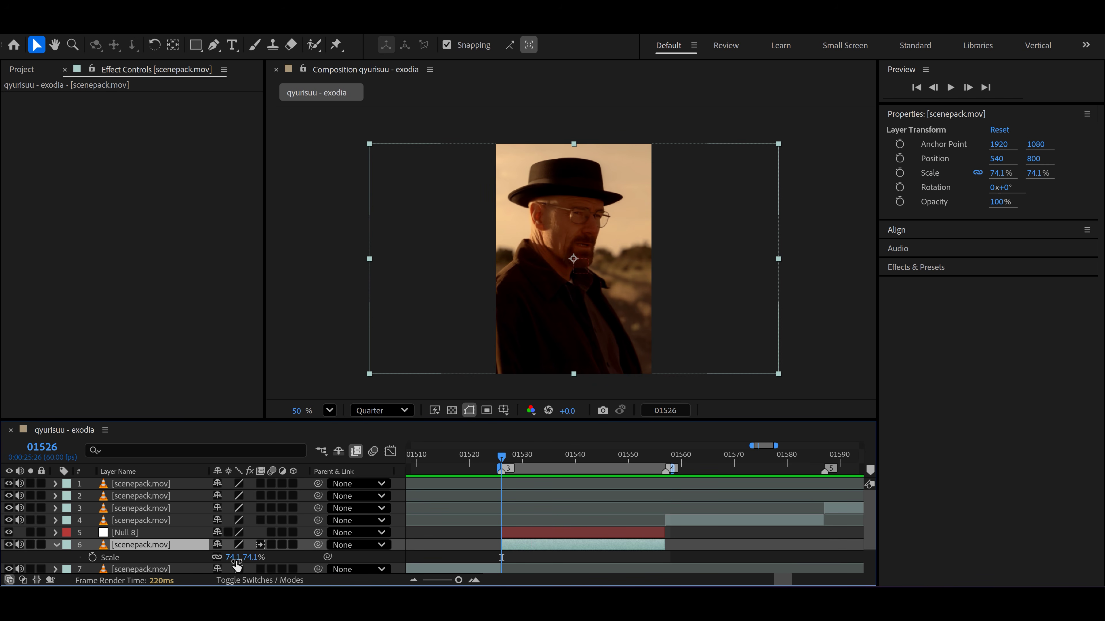
{"action": "mouse_move", "coordinate": [235, 565]}
{"action": "left_mouse_down"}
{"action": "mouse_move", "coordinate": [270, 563]}
{"action": "mouse_move", "coordinate": [231, 557]}
{"action": "left_mouse_up"}
{"action": "left_click_drag", "start_coordinate": [584, 305], "coordinate": [713, 309]}
{"action": "mouse_move", "coordinate": [245, 557]}
{"action": "left_mouse_down"}
{"action": "mouse_move", "coordinate": [257, 557]}
{"action": "mouse_move", "coordinate": [237, 557]}
{"action": "left_mouse_up"}
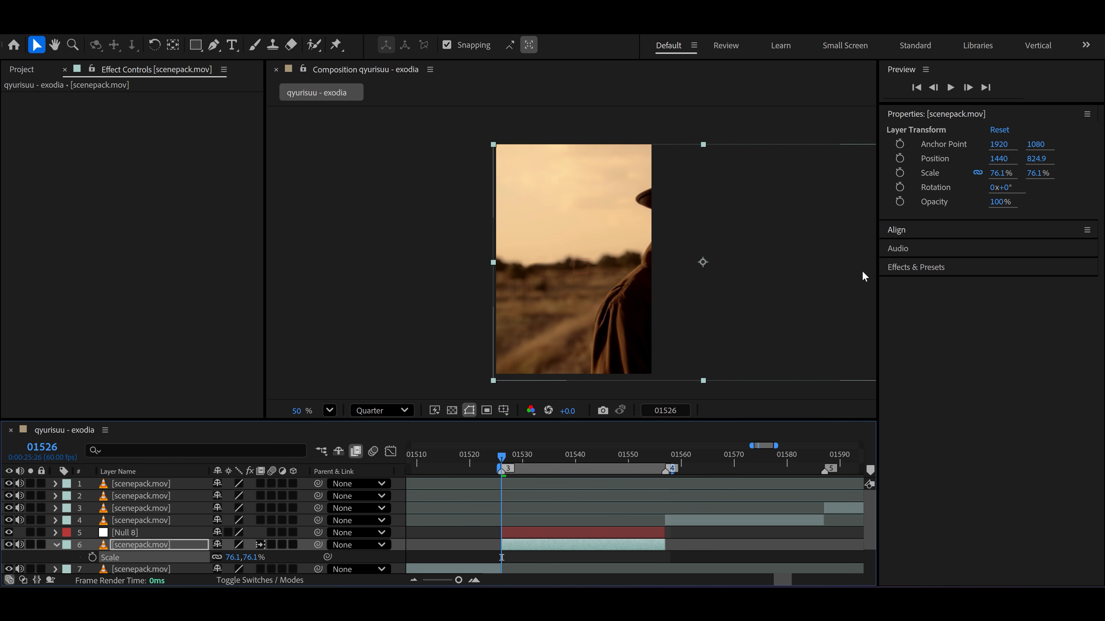
{"action": "key", "text": "ctrl+z"}
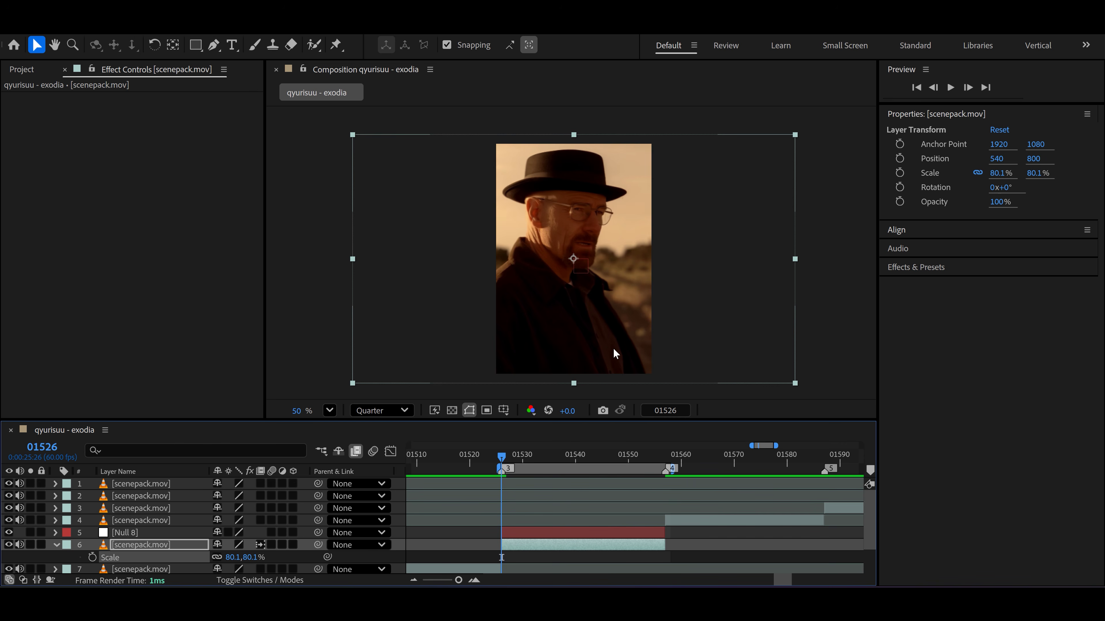
{"action": "key", "text": "ctrl+z"}
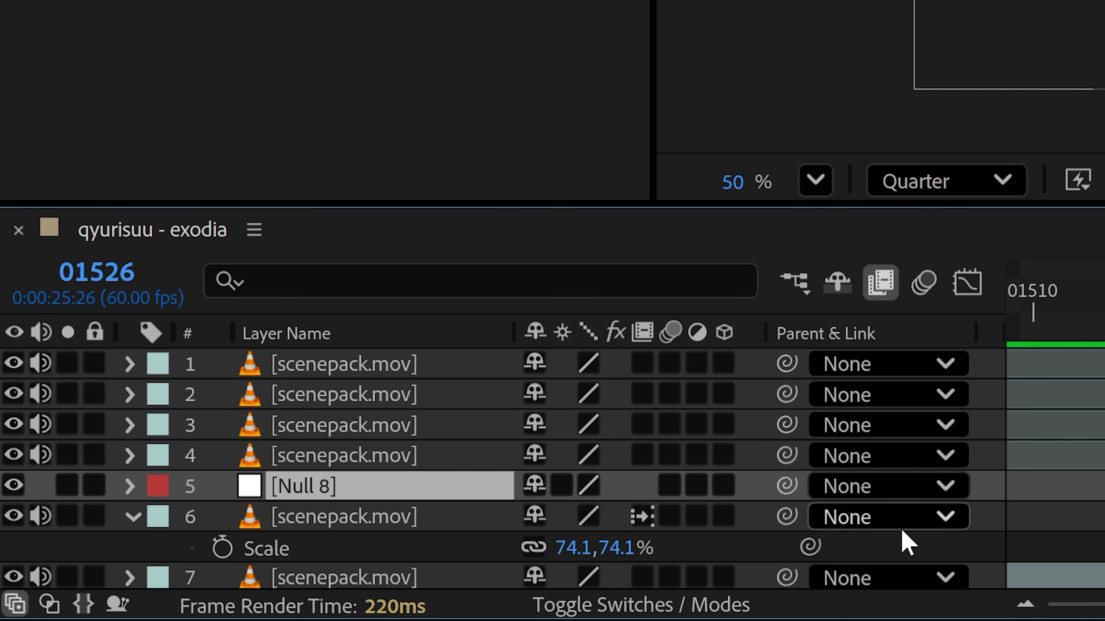
Step: Parent the layer 6 clip to Null 8, test the link by scaling the null down to about 85%, and undo that scaling
{"action": "left_click_drag", "start_coordinate": [787, 520], "coordinate": [483, 495]}
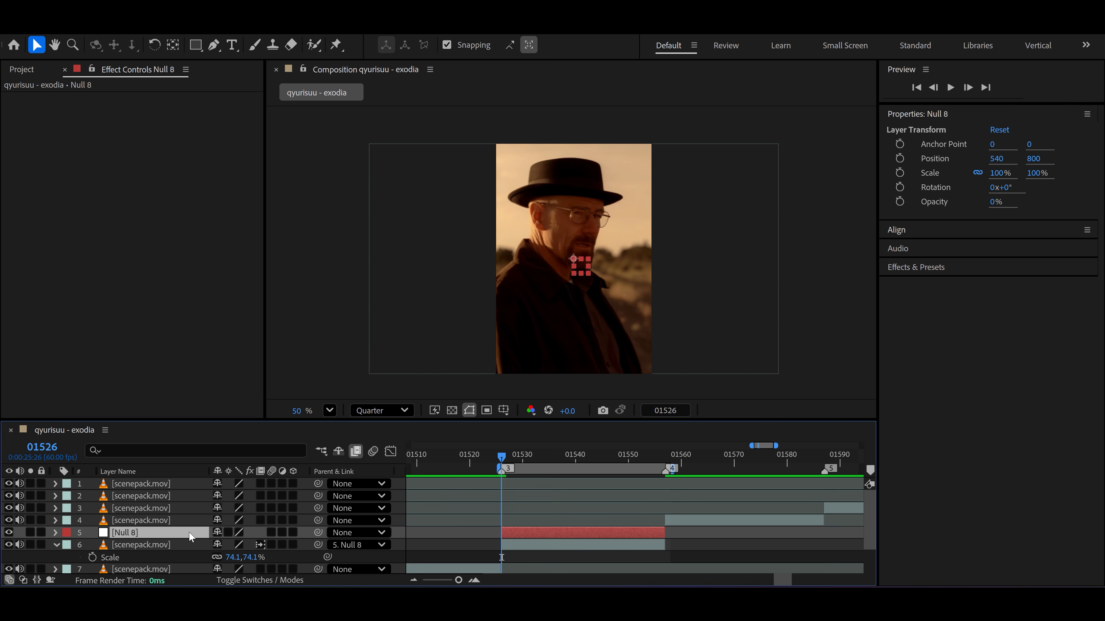
{"action": "key", "text": "s"}
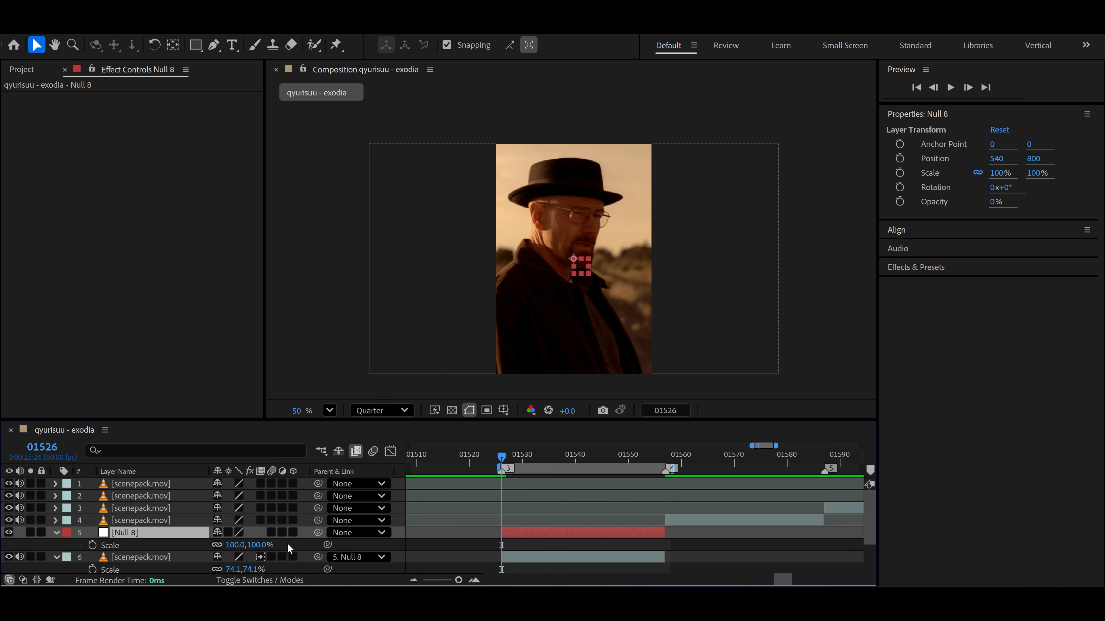
{"action": "left_click_drag", "start_coordinate": [237, 546], "coordinate": [204, 545]}
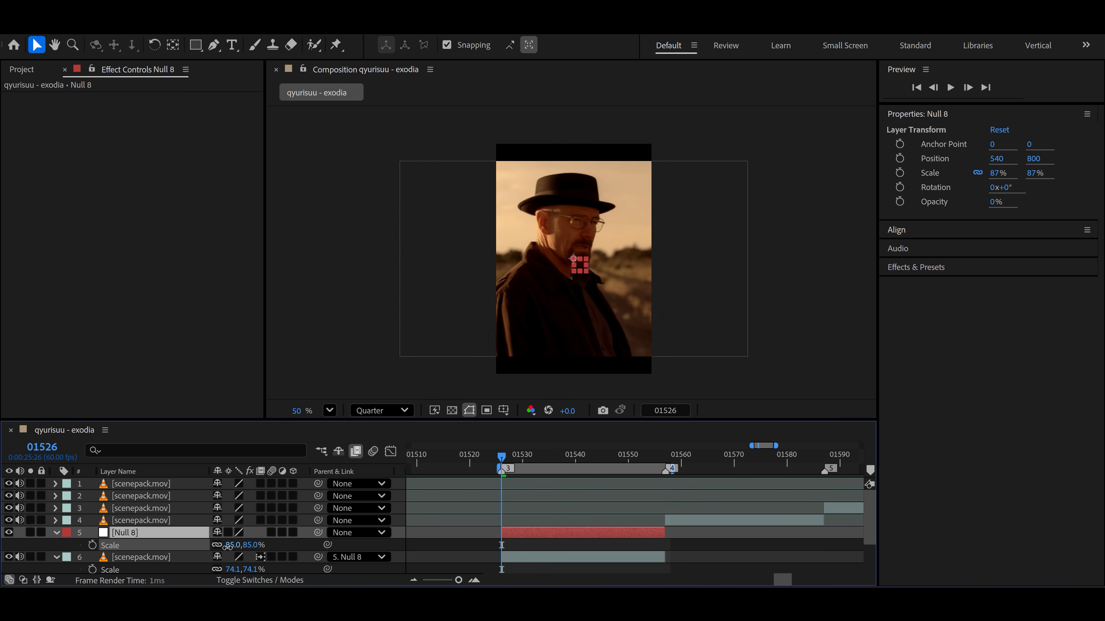
{"action": "key", "text": "ctrl+z"}
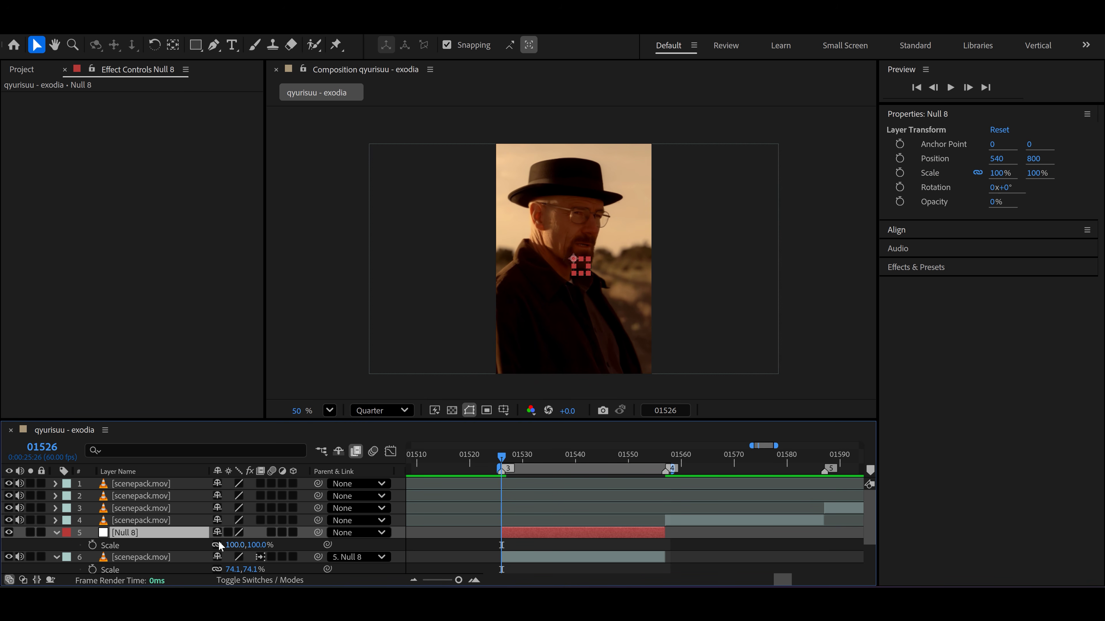
Step: Keyframe Null 8's Scale at 100% on frame 1526 and 120% on frame 1556, and move the second keyframe to marker 4
{"action": "left_click", "coordinate": [94, 546]}
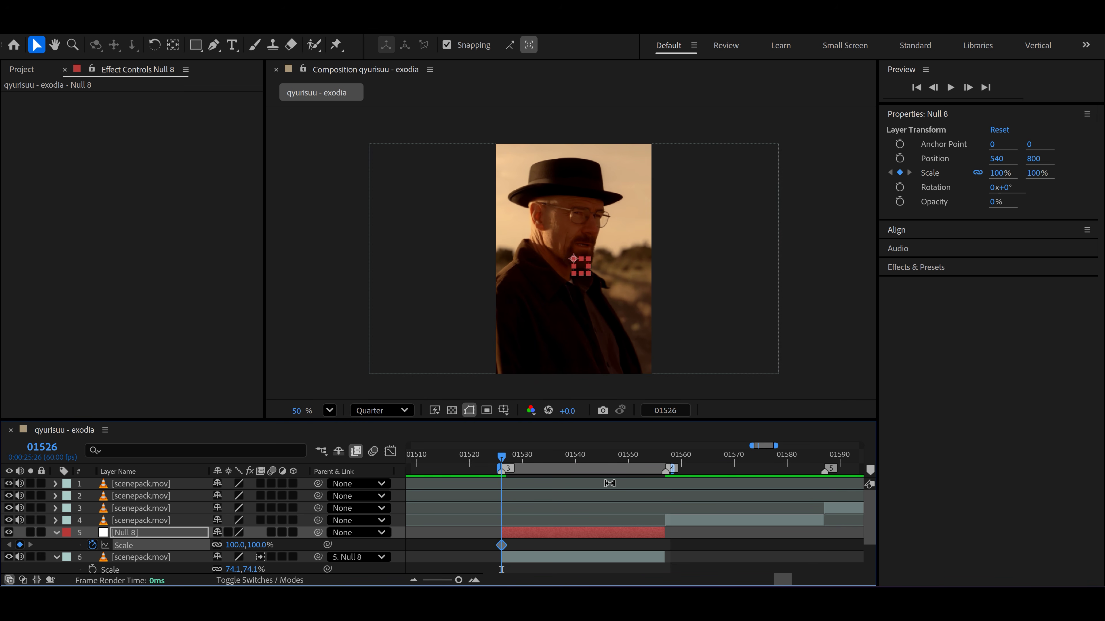
{"action": "left_click", "coordinate": [660, 460]}
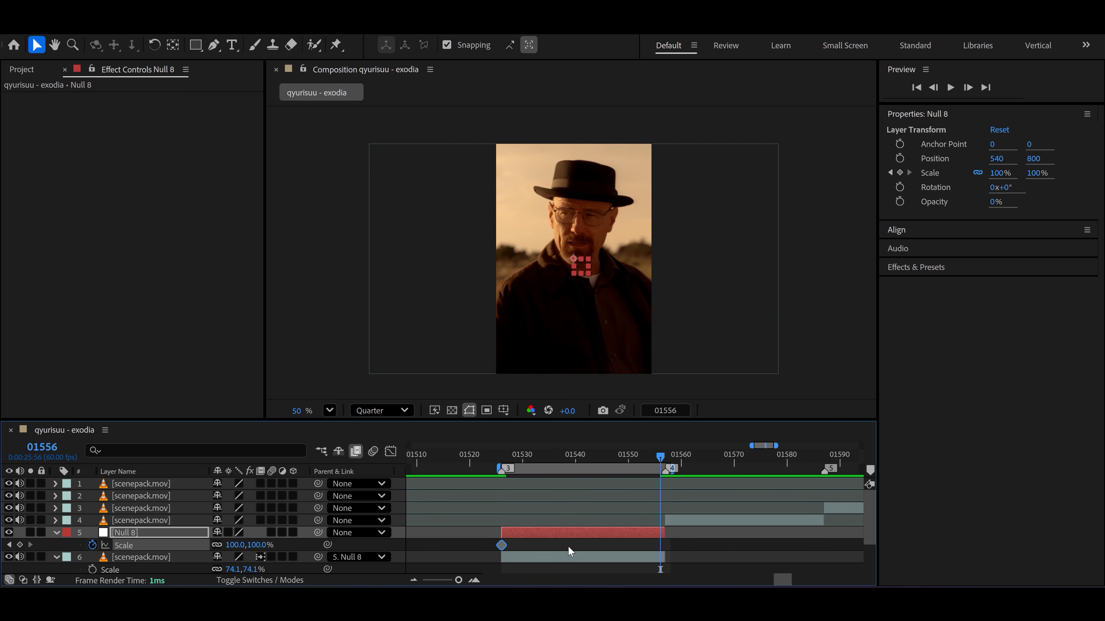
{"action": "left_click", "coordinate": [287, 547]}
{"action": "left_click", "coordinate": [238, 545]}
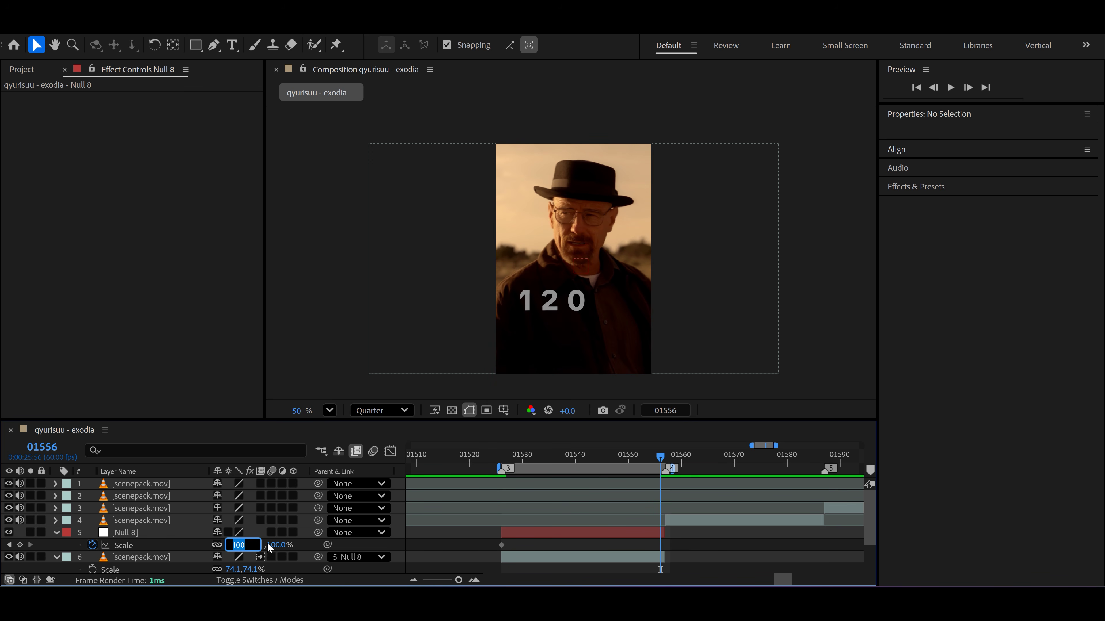
{"action": "type", "text": "120"}
{"action": "key", "text": "Return"}
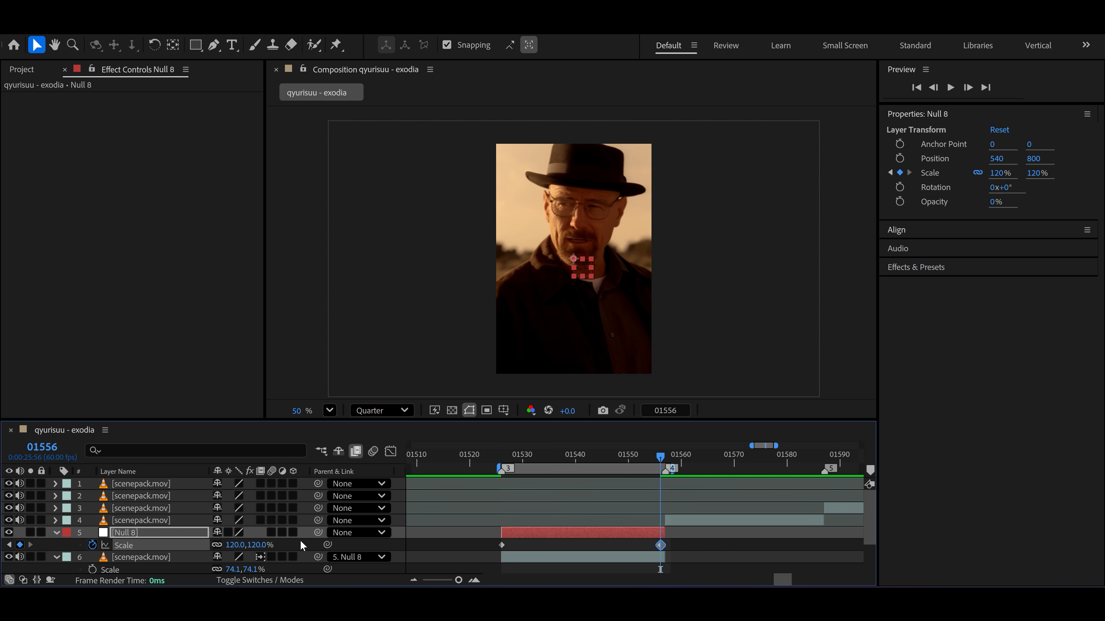
{"action": "left_click_drag", "start_coordinate": [660, 549], "coordinate": [665, 546]}
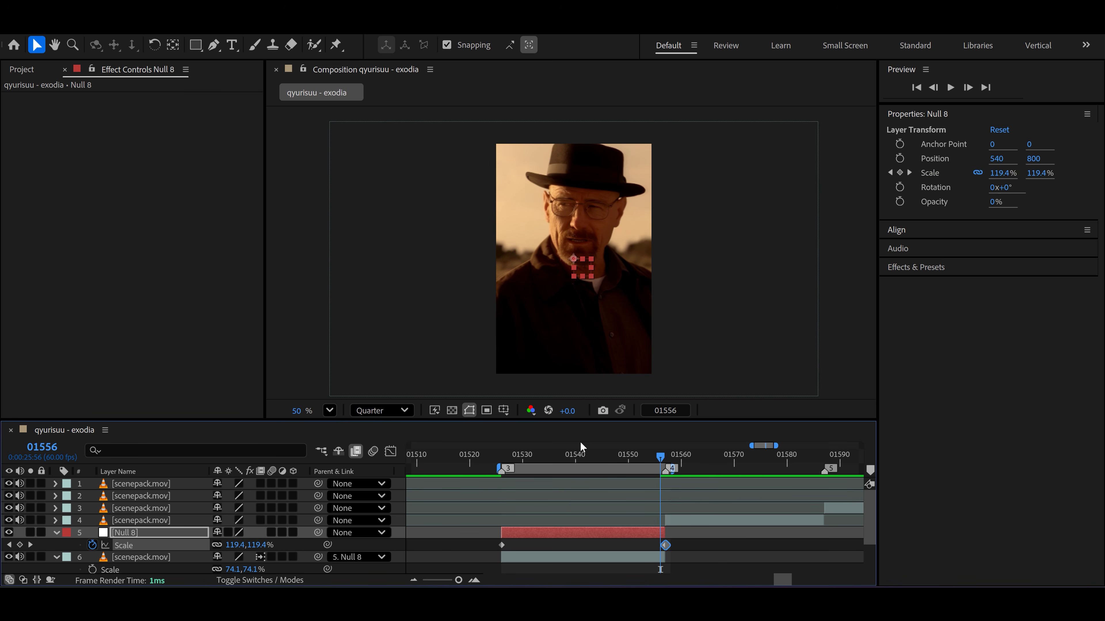
Step: Apply Easy Ease to both Scale keyframes of Null 8 and display their curve in the Graph Editor
{"action": "left_click_drag", "start_coordinate": [581, 448], "coordinate": [507, 468]}
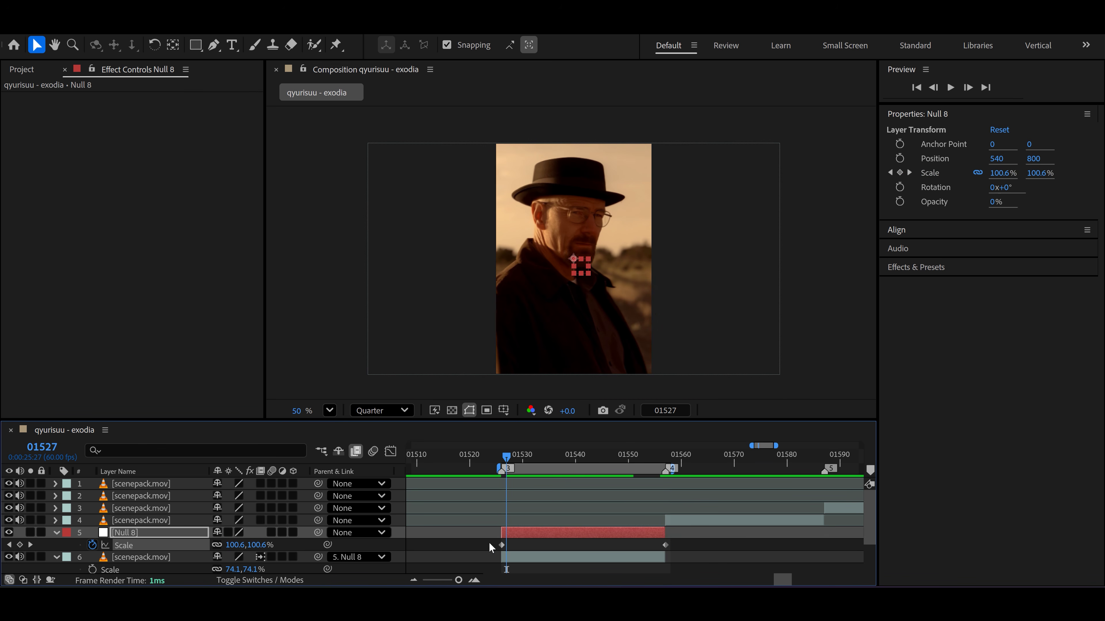
{"action": "left_click_drag", "start_coordinate": [488, 546], "coordinate": [685, 556]}
{"action": "key", "text": "F9"}
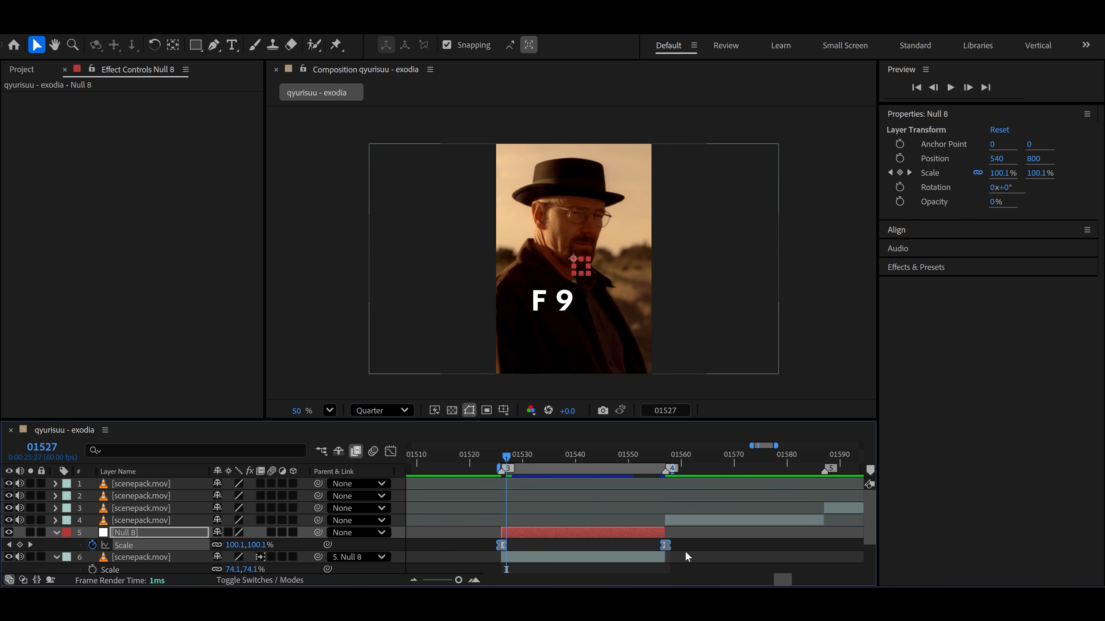
{"action": "left_click", "coordinate": [391, 453]}
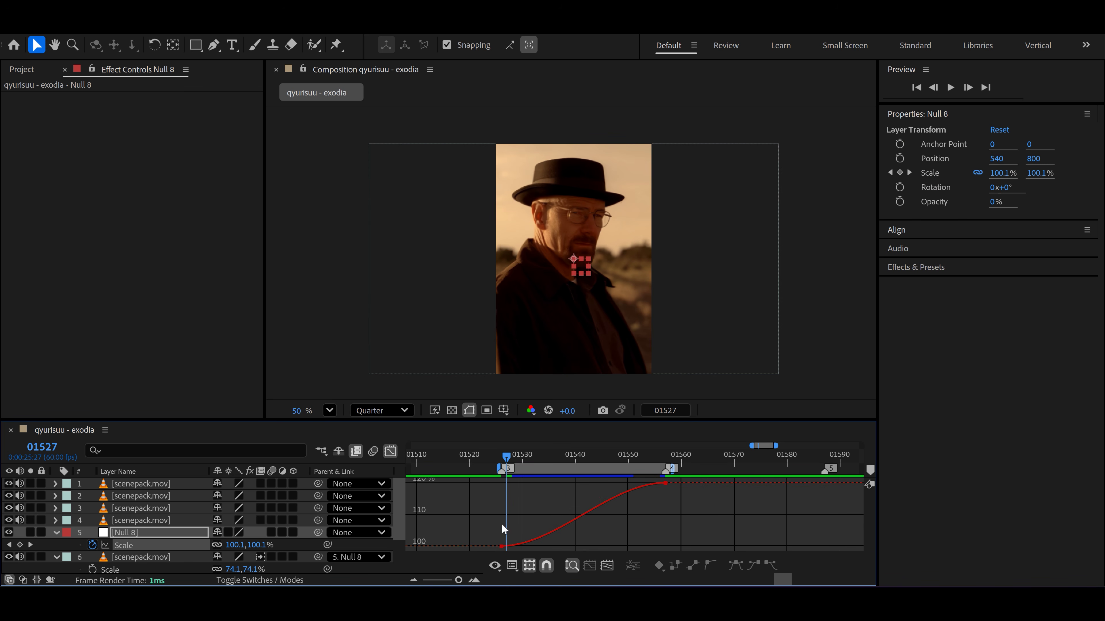
Step: Make both Scale curve handles nearly vertical, the first up to about 110% and the second down to about 108%, and preview the zoom
{"action": "left_click", "coordinate": [530, 543]}
{"action": "left_click_drag", "start_coordinate": [557, 546], "coordinate": [504, 511]}
{"action": "left_click_drag", "start_coordinate": [610, 483], "coordinate": [657, 506]}
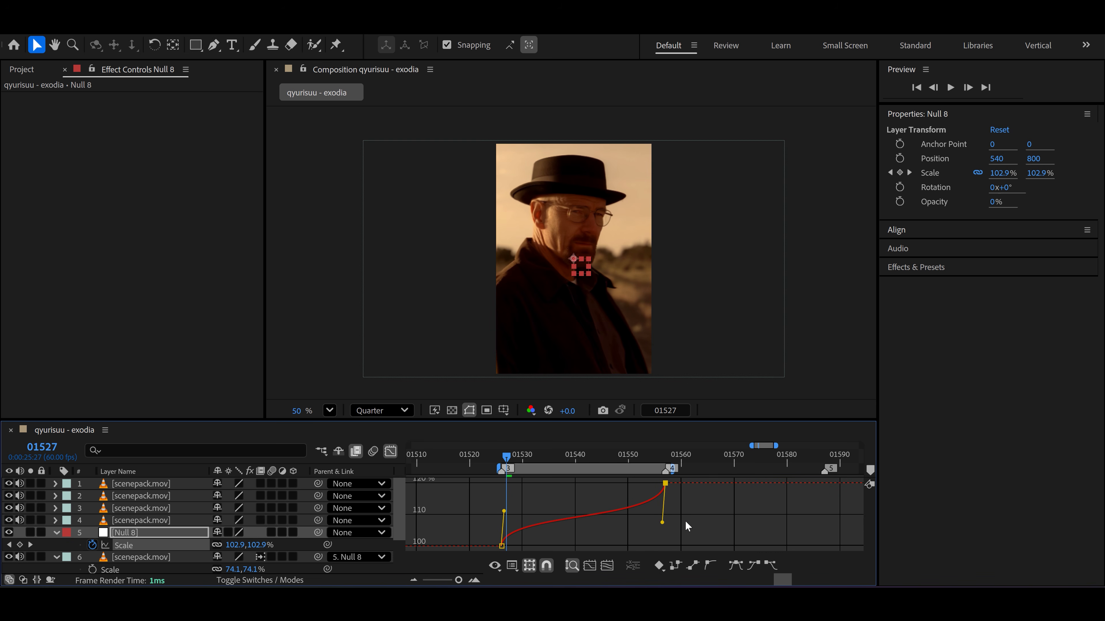
{"action": "left_click", "coordinate": [393, 451]}
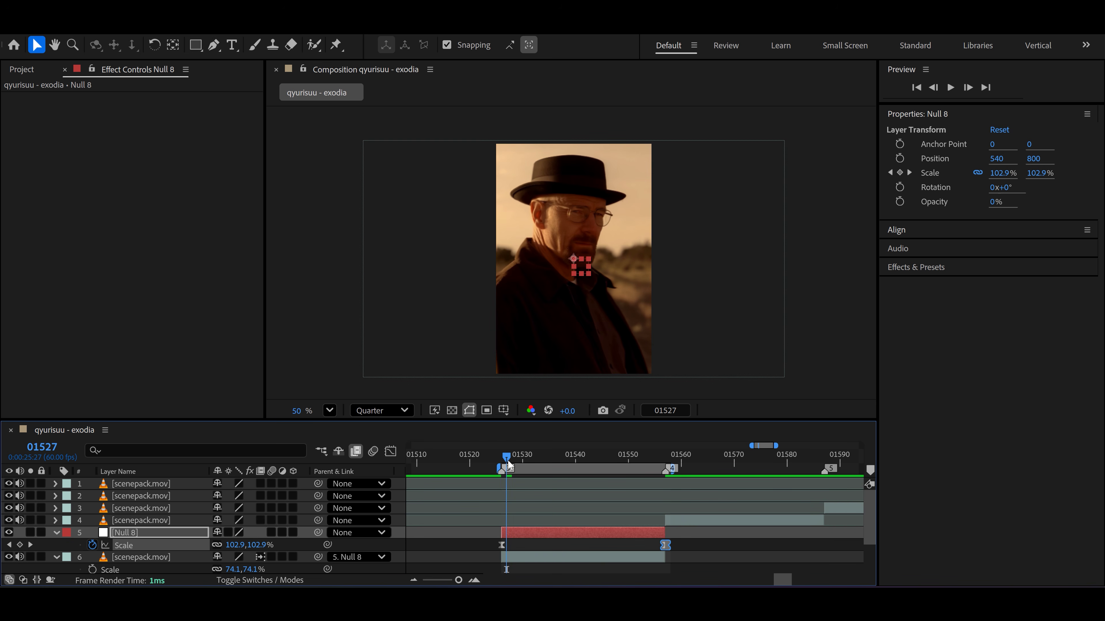
{"action": "key", "text": "space"}
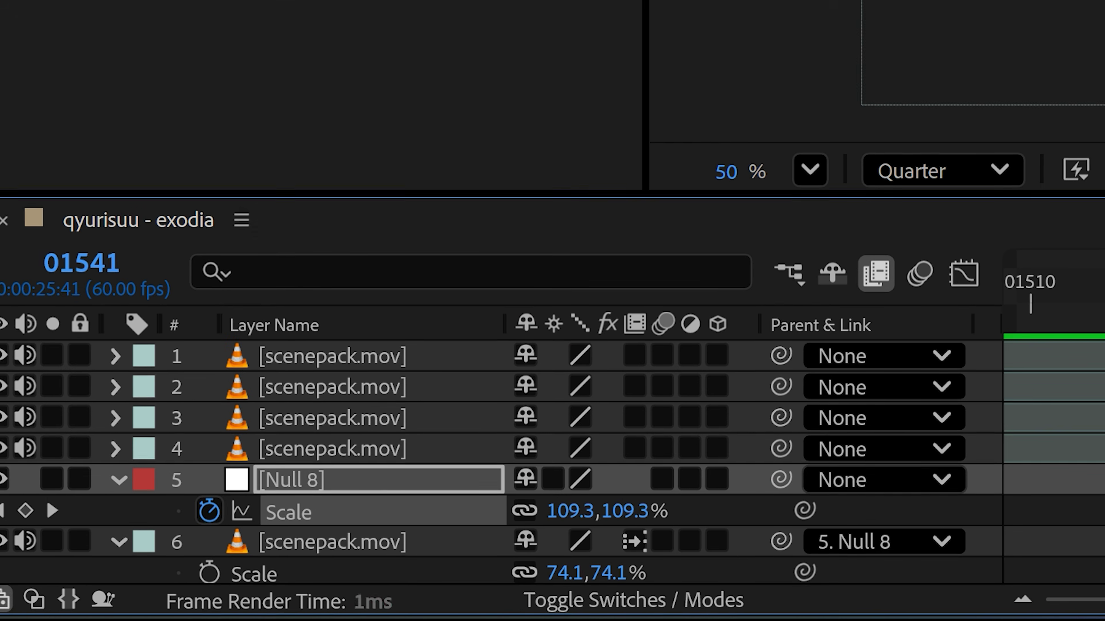
Step: Enable motion blur for the layer 6 clip at frame 1540 and preview the blurred motion
{"action": "left_click_drag", "start_coordinate": [580, 457], "coordinate": [575, 457]}
{"action": "left_click", "coordinate": [273, 556]}
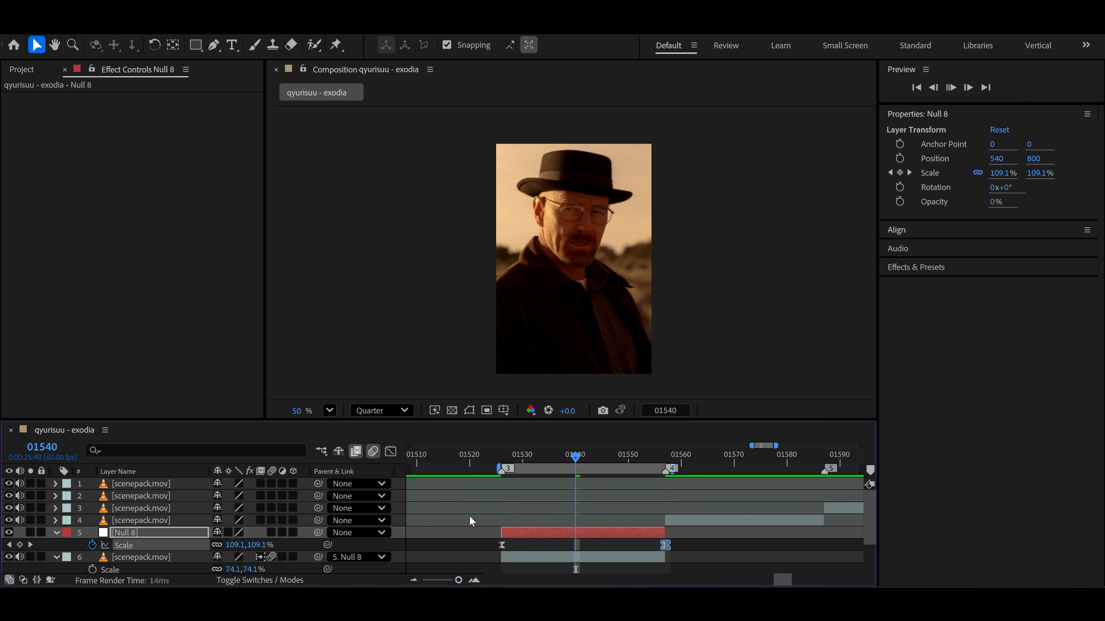
{"action": "key", "text": "space"}
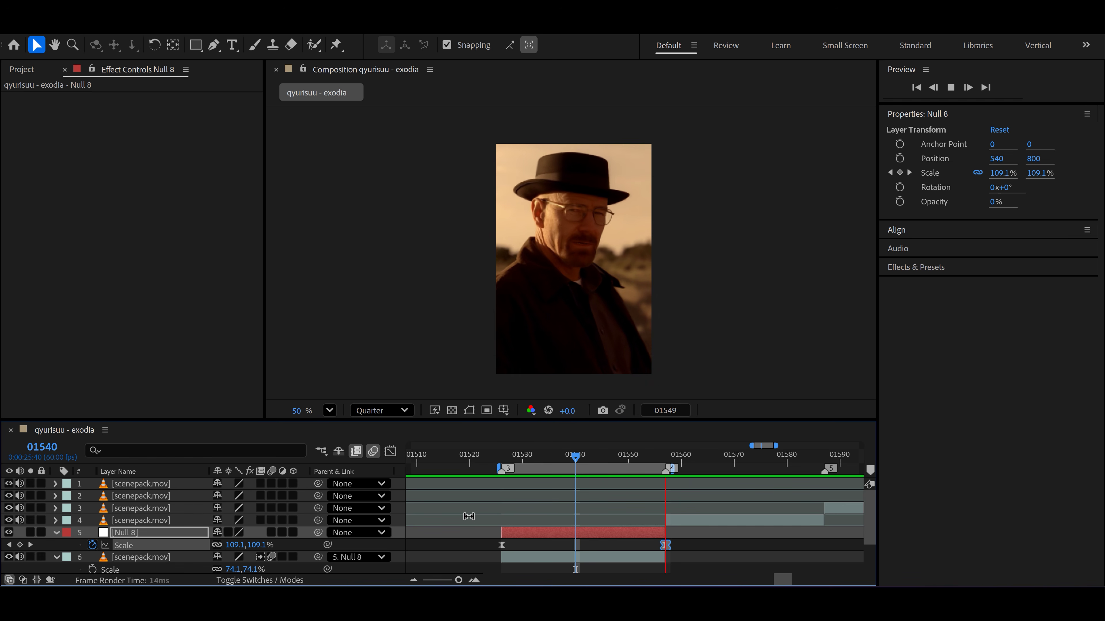
{"action": "key", "text": "space"}
Step: Pre-compose Null 8 and its parented layer 6 clip together, moving all attributes into the new composition, and preview the result
{"action": "key", "text": "u"}
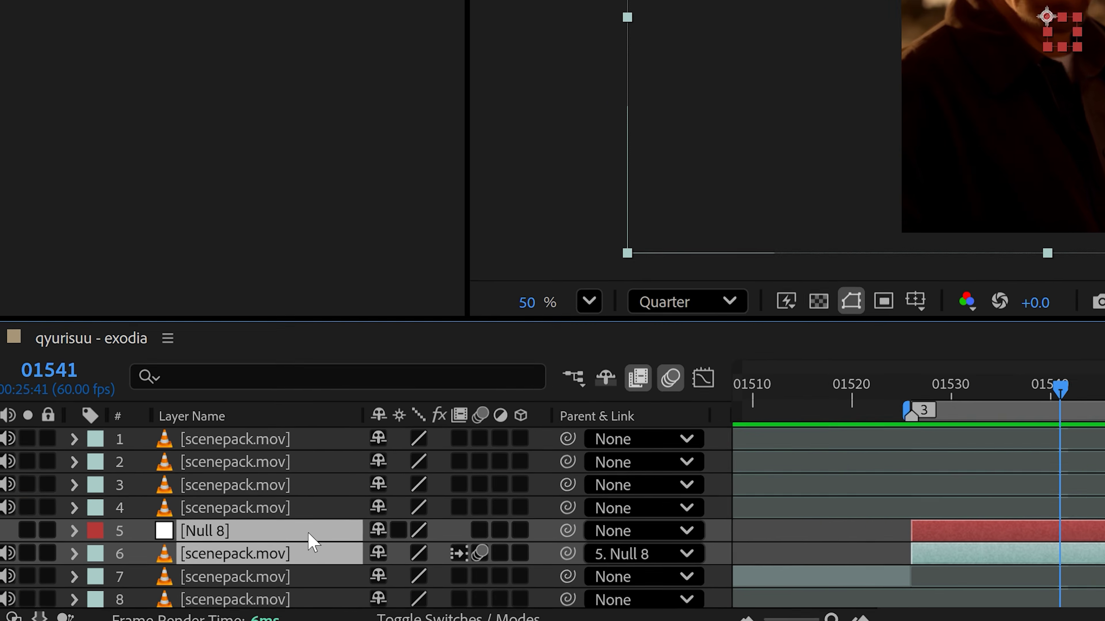
{"action": "right_click", "coordinate": [173, 548]}
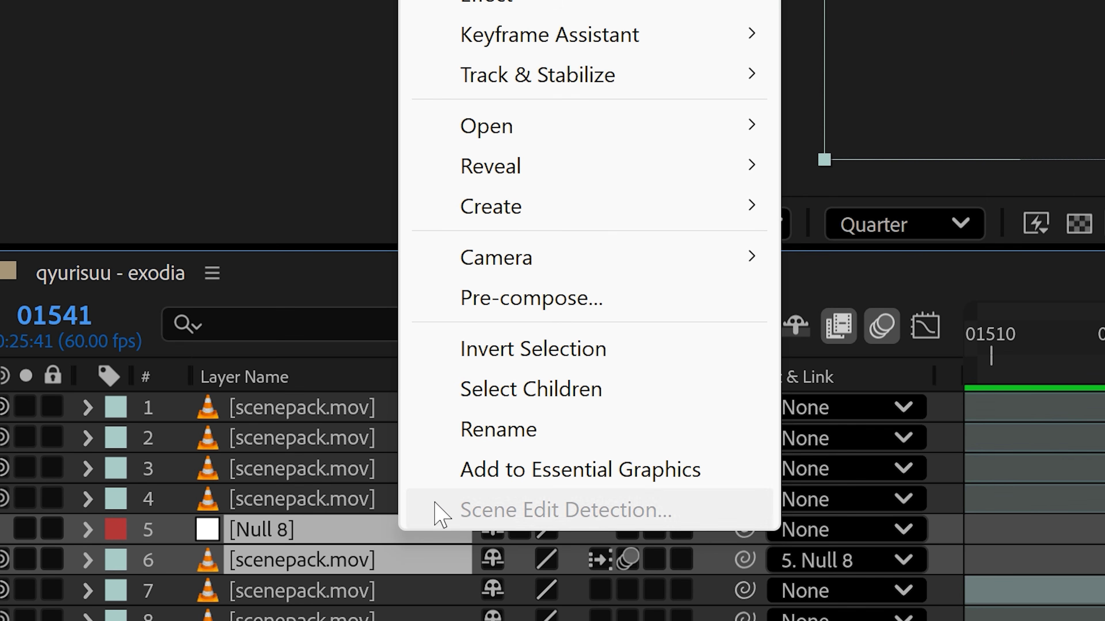
{"action": "left_click", "coordinate": [652, 300]}
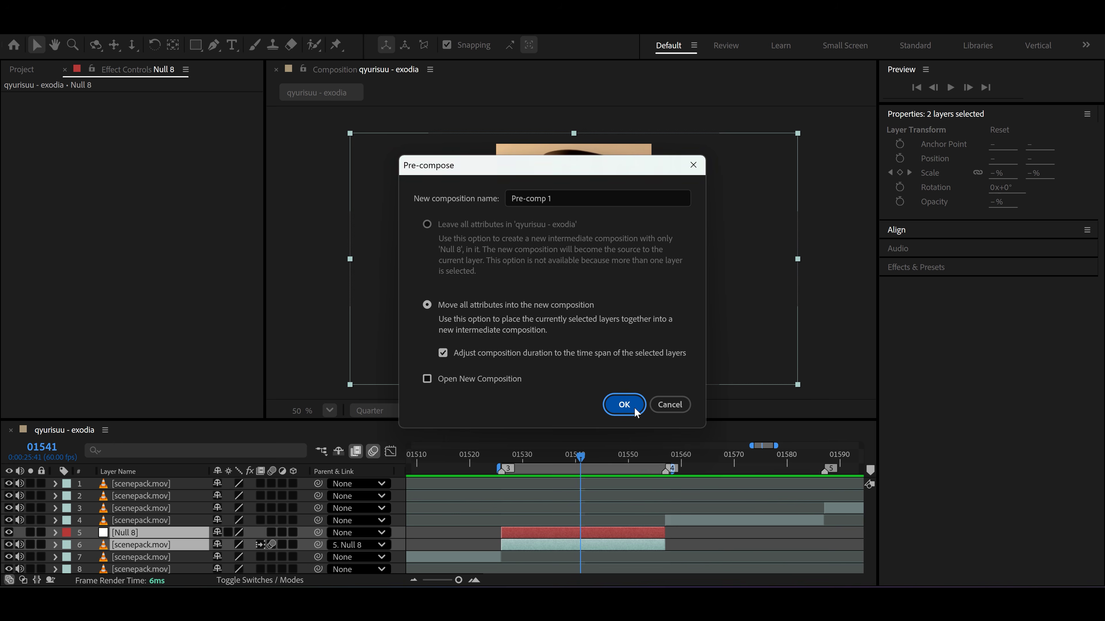
{"action": "left_click", "coordinate": [756, 561]}
{"action": "key", "text": "space"}
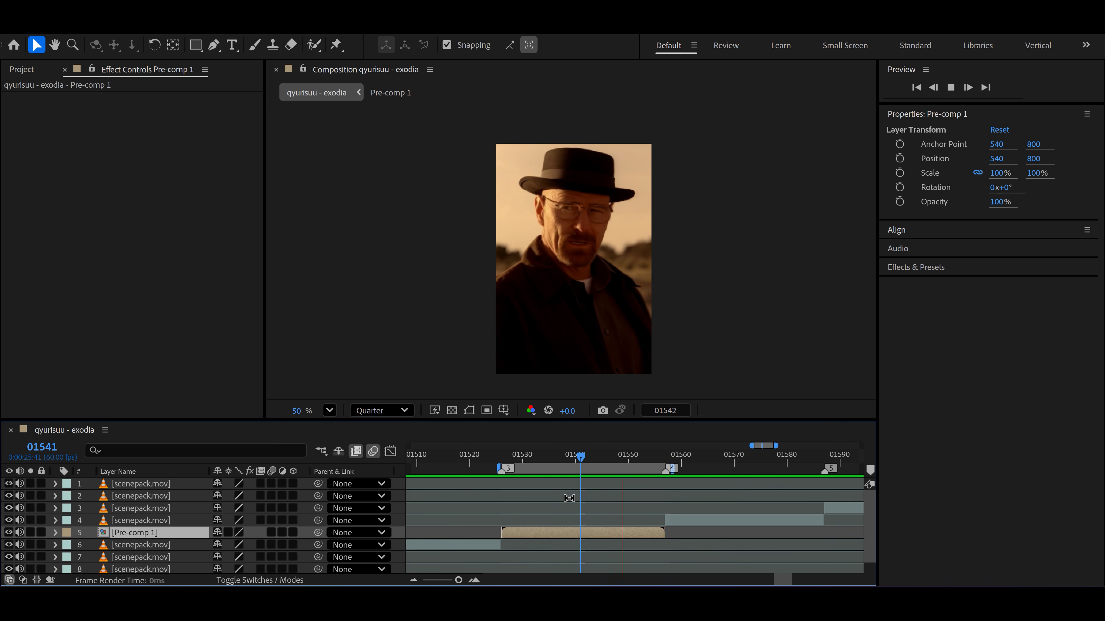
{"action": "key", "text": "space"}
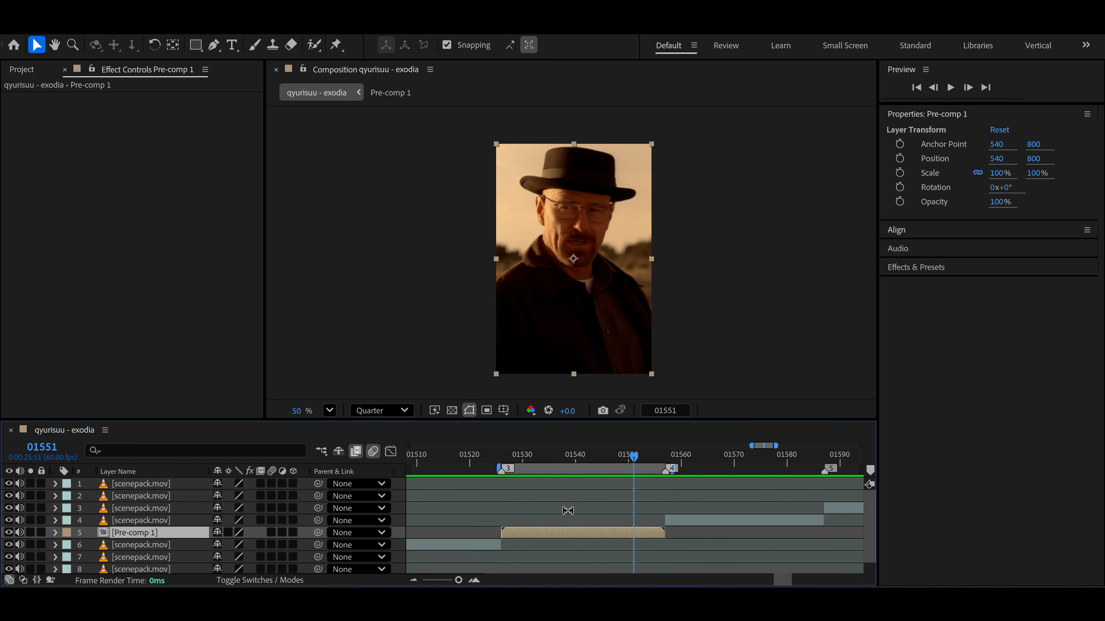
Step: Pre-compose the layer 16 scenepack.mov clip at the Intro marker, moving all attributes into the new composition
{"action": "left_click_drag", "start_coordinate": [722, 506], "coordinate": [678, 520]}
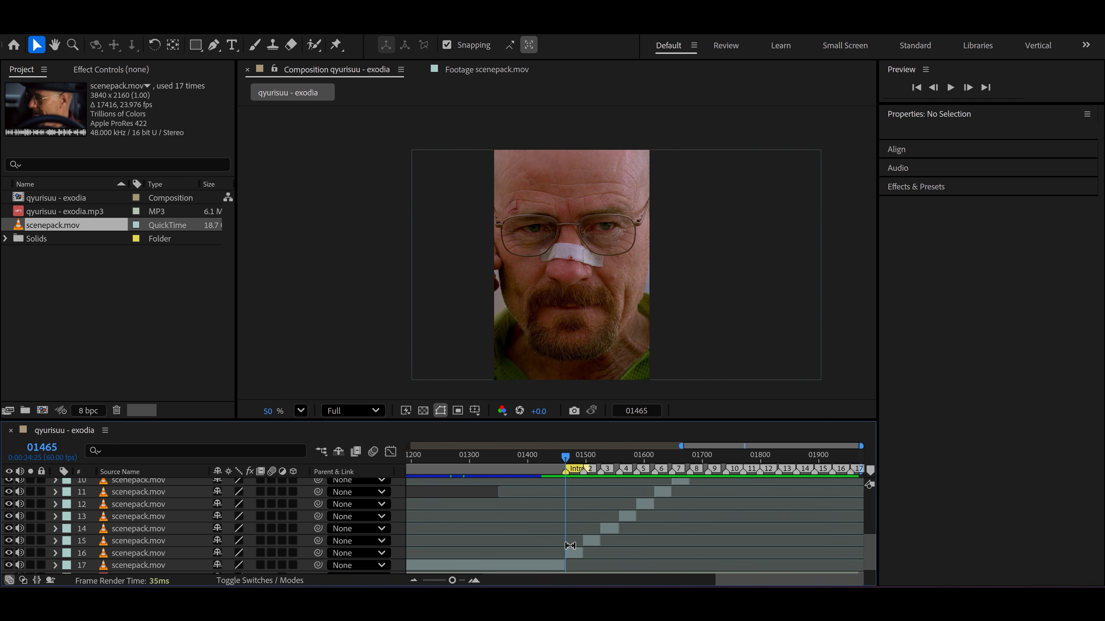
{"action": "scroll", "coordinate": [565, 522], "scroll_direction": "up", "scroll_amount": 3}
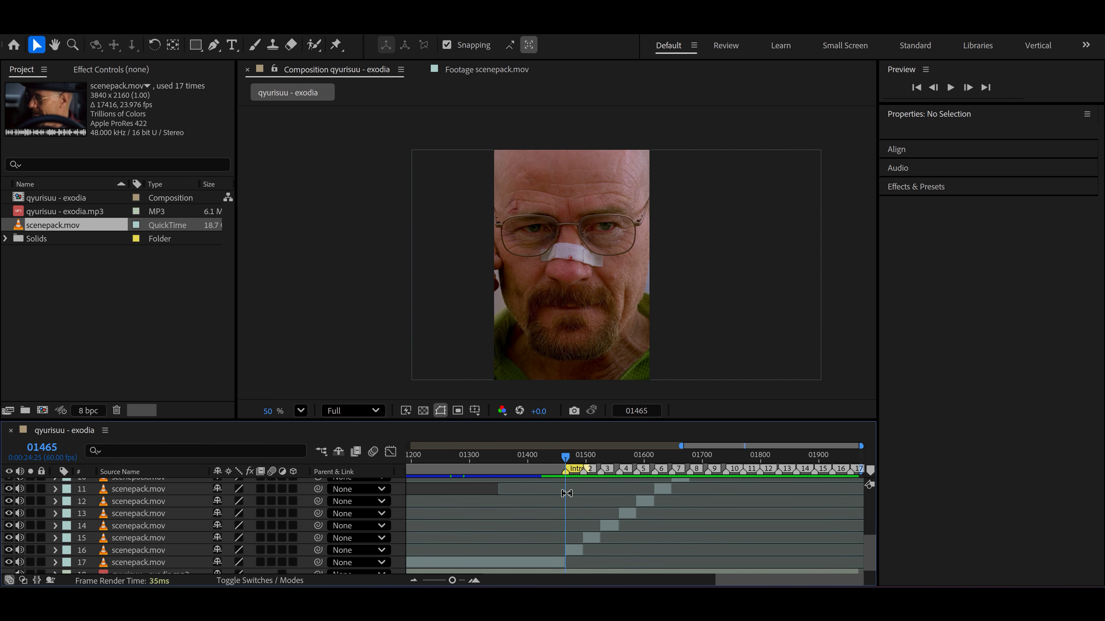
{"action": "left_click_drag", "start_coordinate": [566, 453], "coordinate": [568, 452]}
{"action": "left_click", "coordinate": [574, 551]}
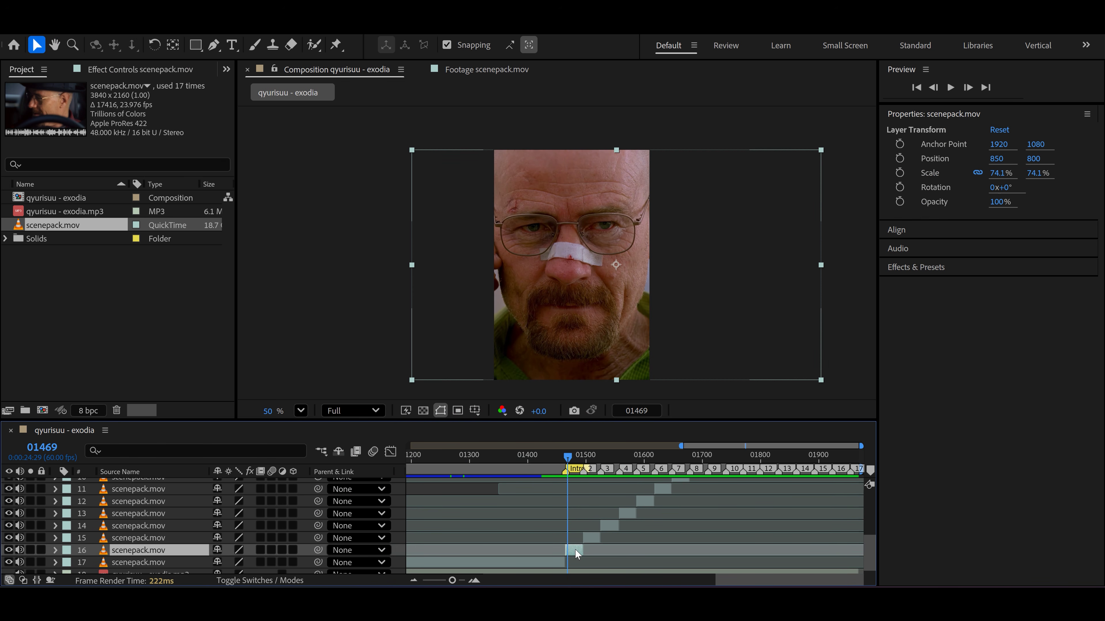
{"action": "right_click", "coordinate": [575, 550]}
{"action": "left_click", "coordinate": [612, 455]}
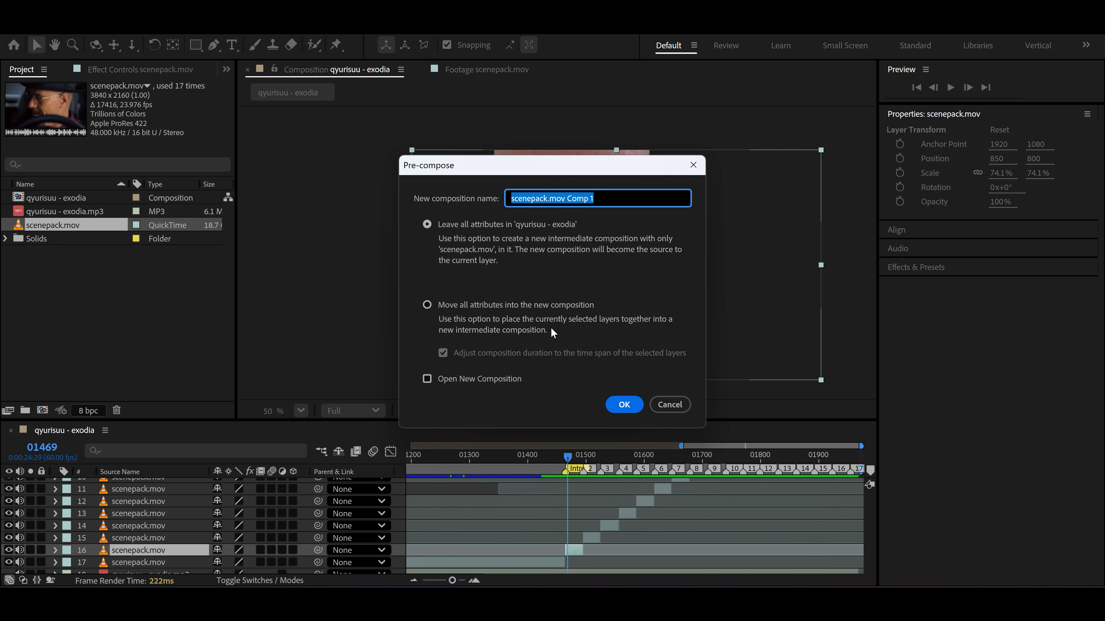
{"action": "left_click", "coordinate": [552, 307]}
{"action": "left_click", "coordinate": [625, 403]}
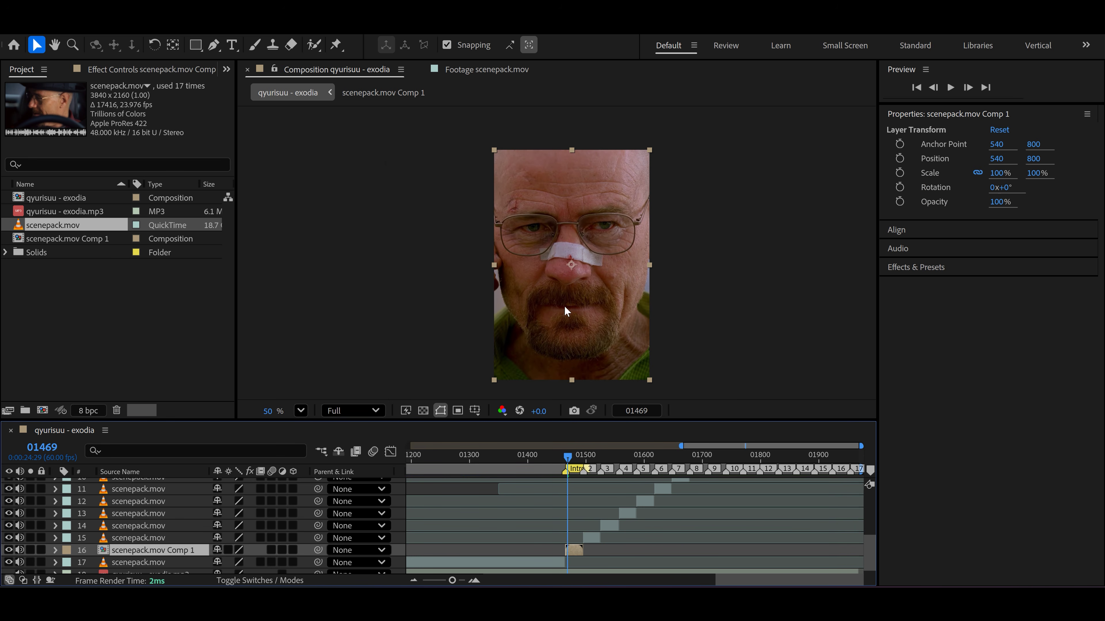
Step: Pre-compose the layer 15 clip and each remaining marker clip above it separately, moving all attributes and adjusting duration to the layer's span
{"action": "left_click", "coordinate": [589, 457]}
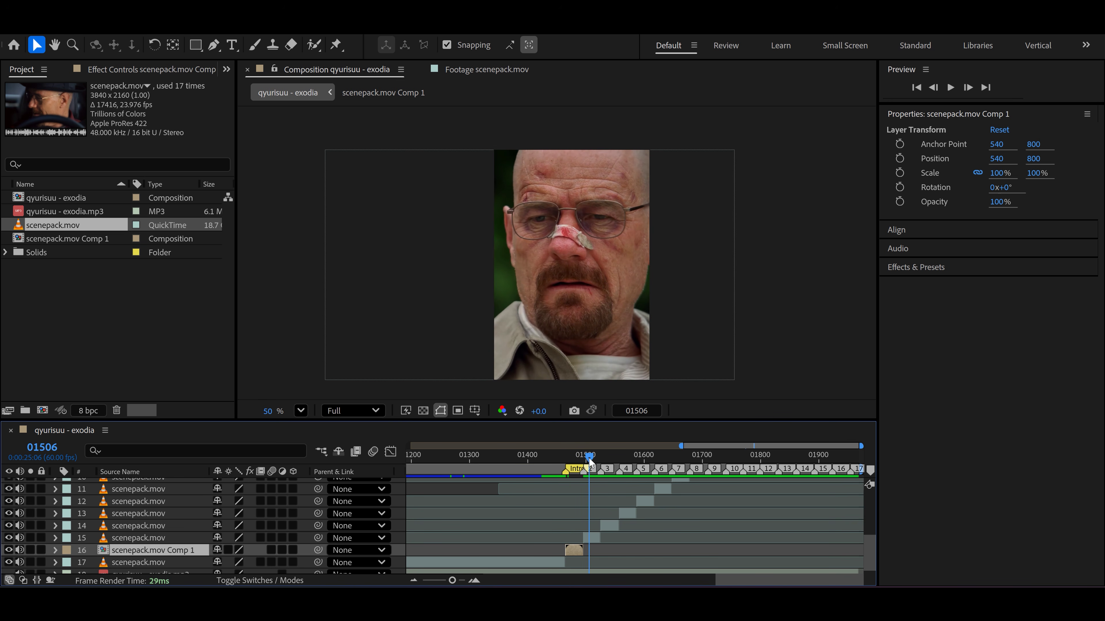
{"action": "right_click", "coordinate": [594, 540]}
{"action": "left_click", "coordinate": [626, 445]}
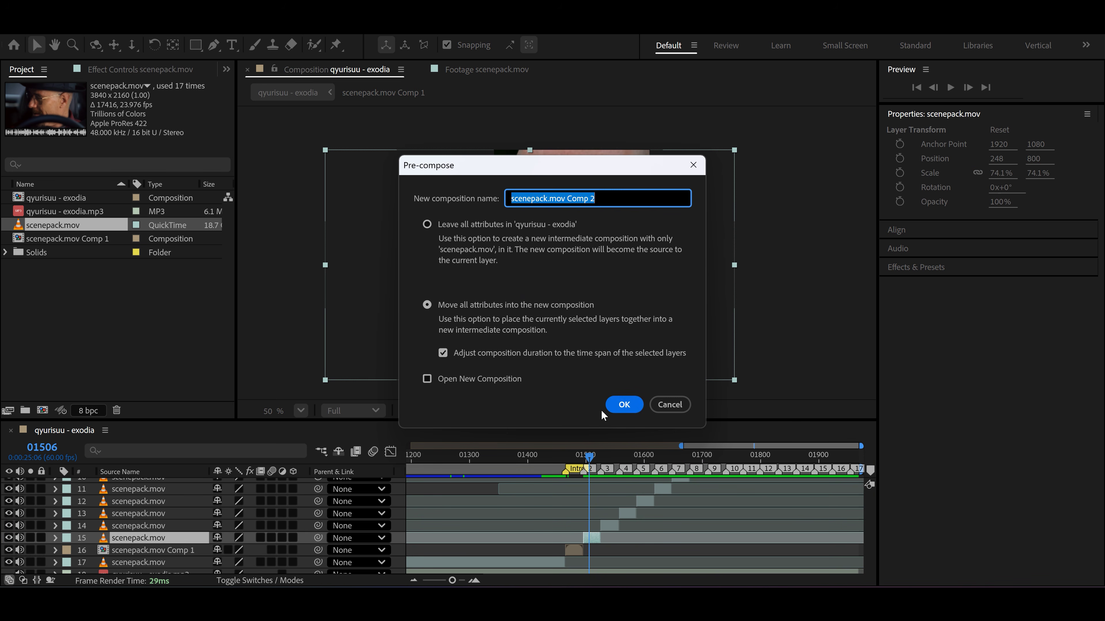
{"action": "left_click", "coordinate": [622, 402]}
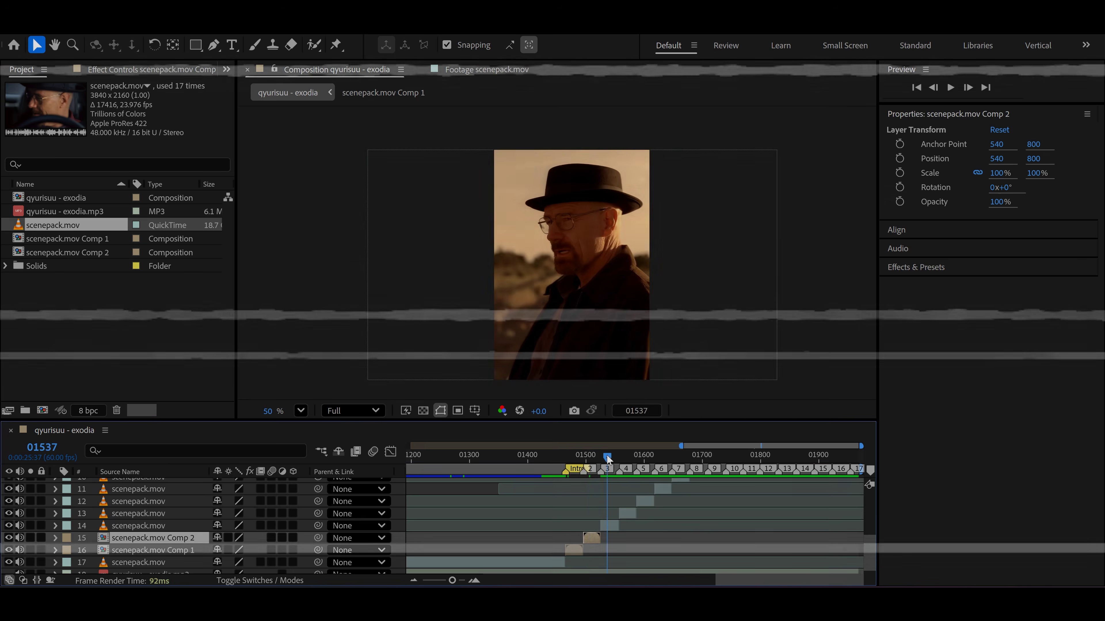
{"action": "right_click", "coordinate": [665, 518]}
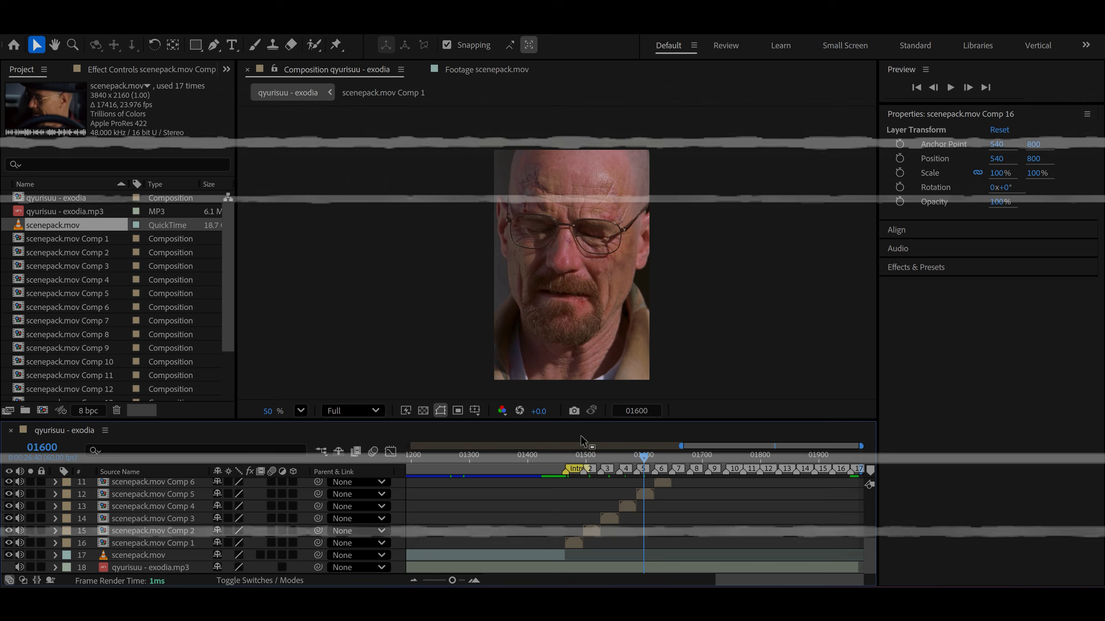
Step: Find the Twixtor Pro effect and apply it to the scenepack.mov Comp 1 layer at the Intro marker
{"action": "left_click_drag", "start_coordinate": [491, 514], "coordinate": [483, 511]}
{"action": "key", "text": "v"}
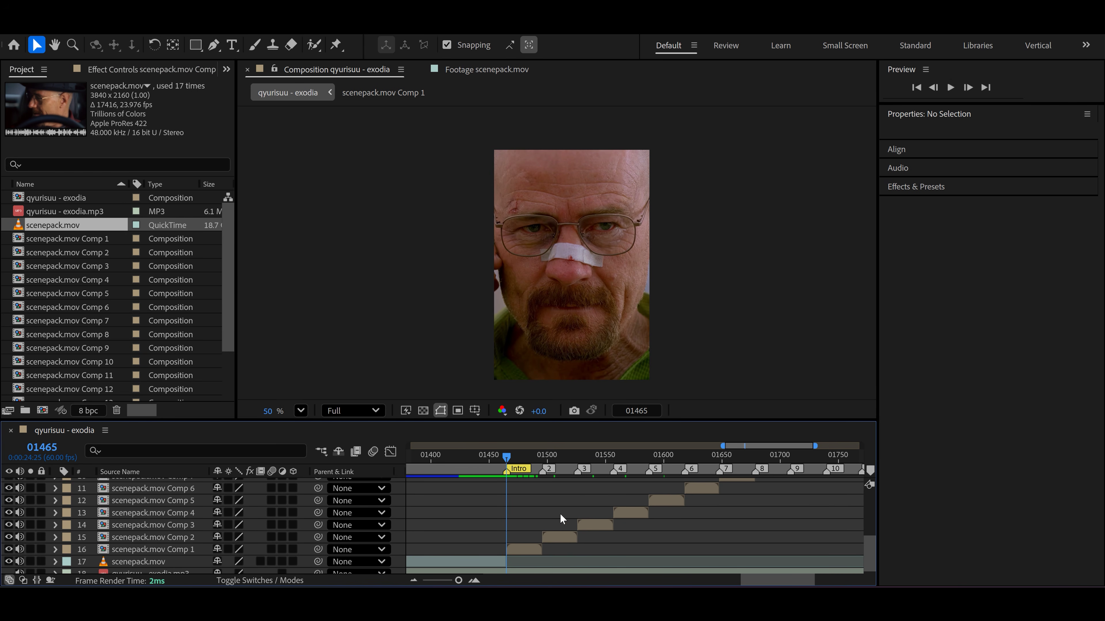
{"action": "left_click", "coordinate": [524, 550]}
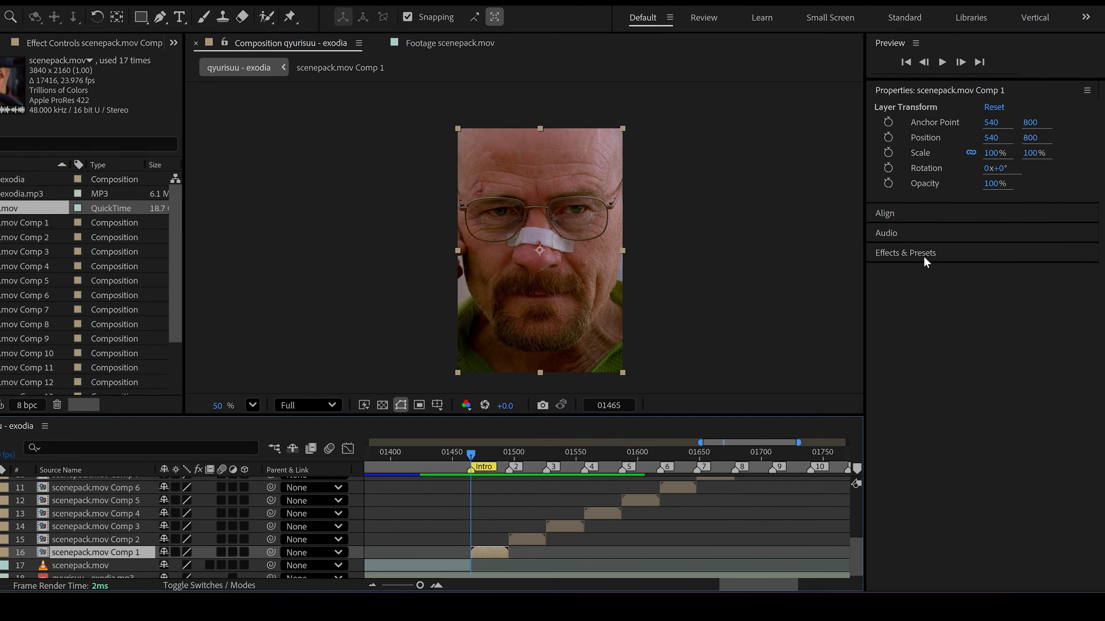
{"action": "left_click", "coordinate": [925, 267]}
{"action": "left_click", "coordinate": [934, 282]}
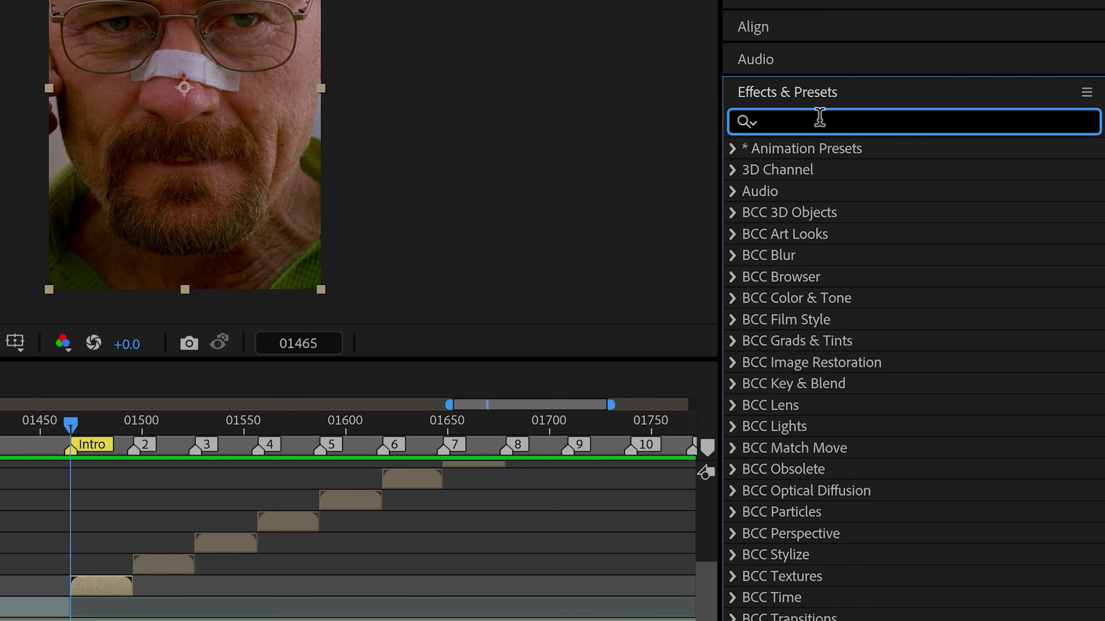
{"action": "type", "text": "twixtor pro"}
{"action": "left_click_drag", "start_coordinate": [808, 176], "coordinate": [112, 582]}
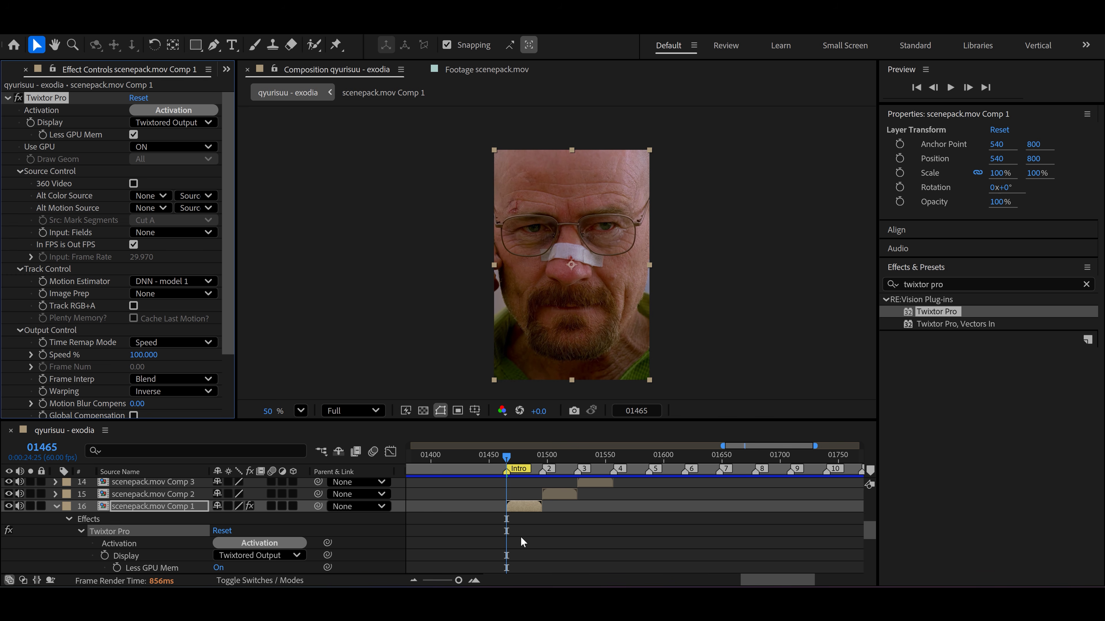
{"action": "scroll", "coordinate": [523, 542], "scroll_direction": "down", "scroll_amount": 2}
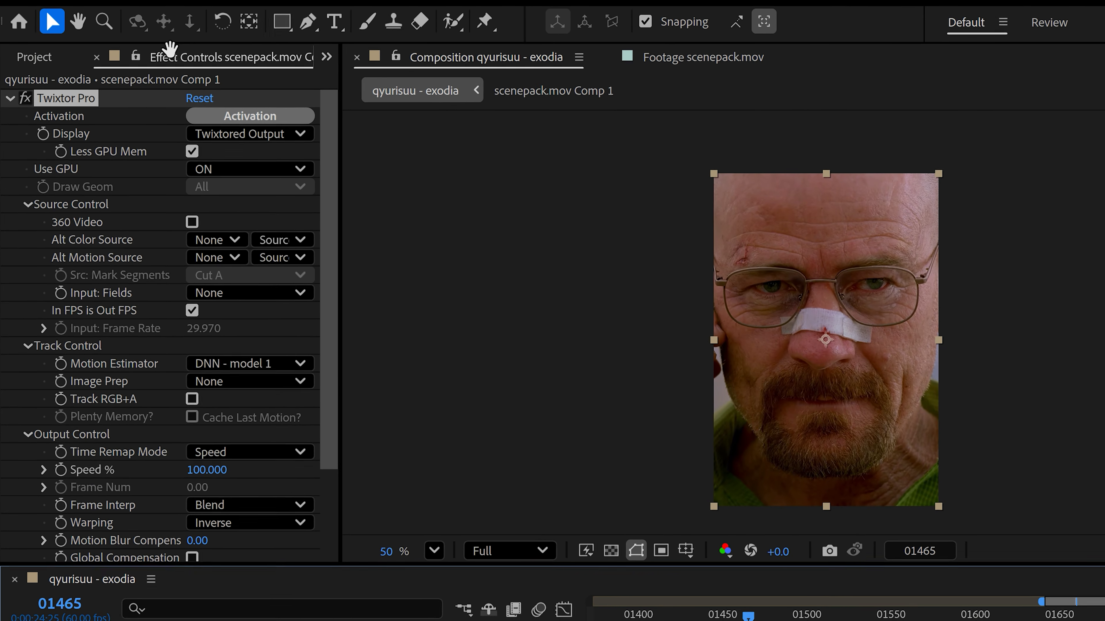
{"action": "scroll", "coordinate": [21, 72], "scroll_direction": "up", "scroll_amount": 2}
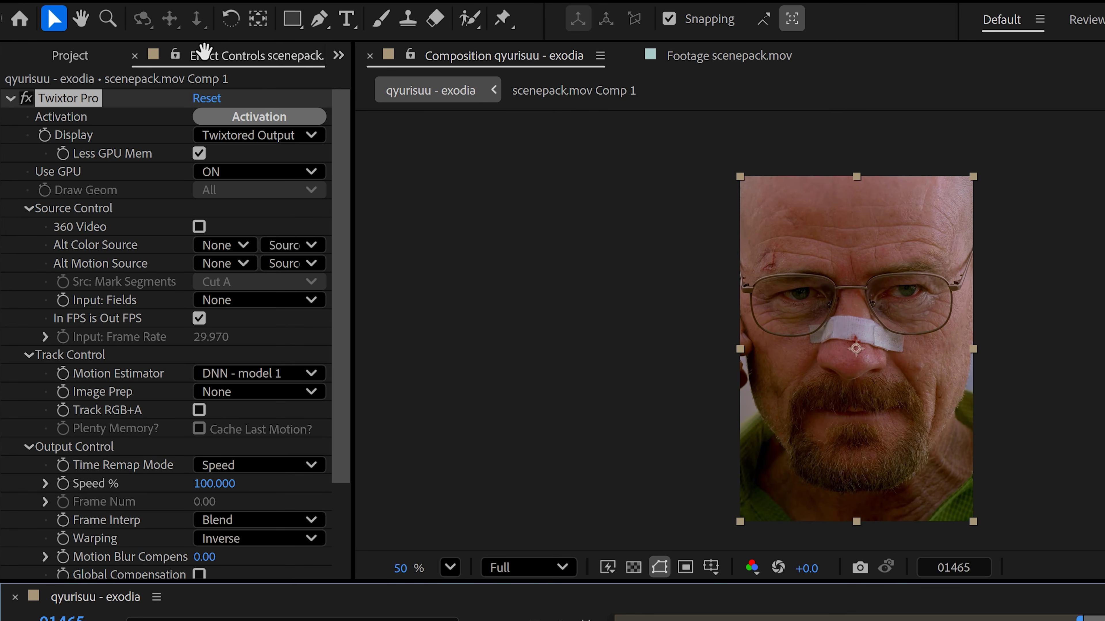
Step: Check the source frame rate in the project, set Twixtor Pro's input frame rate to 23.976 with In FPS is Out FPS off, and Image Prep to Contrast/Edge Enhance
{"action": "left_click", "coordinate": [31, 56]}
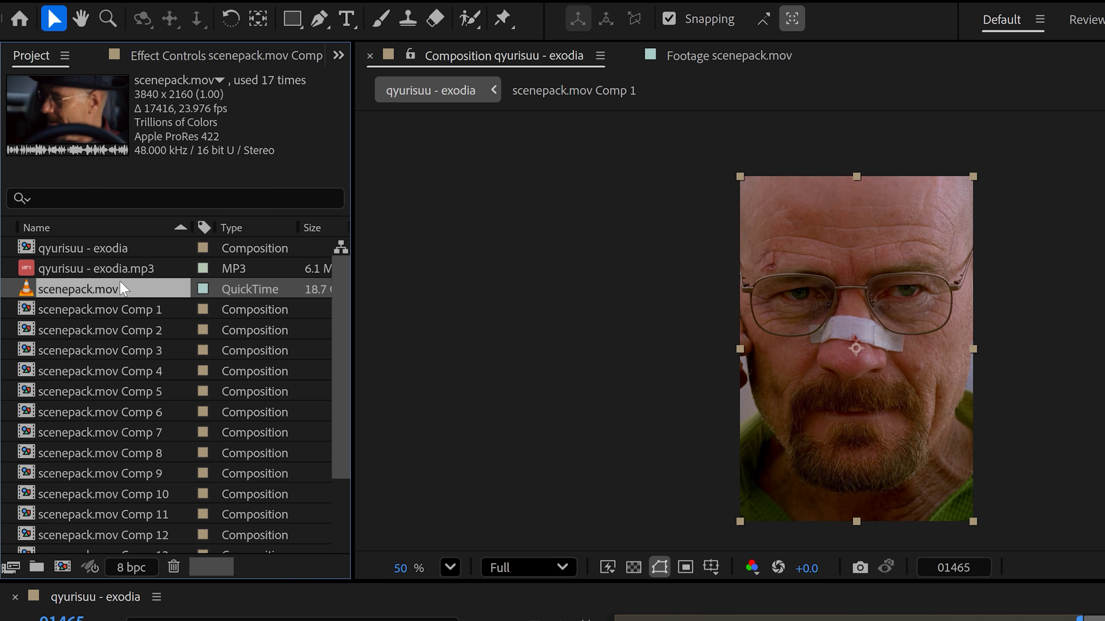
{"action": "left_click_drag", "start_coordinate": [210, 567], "coordinate": [230, 567]}
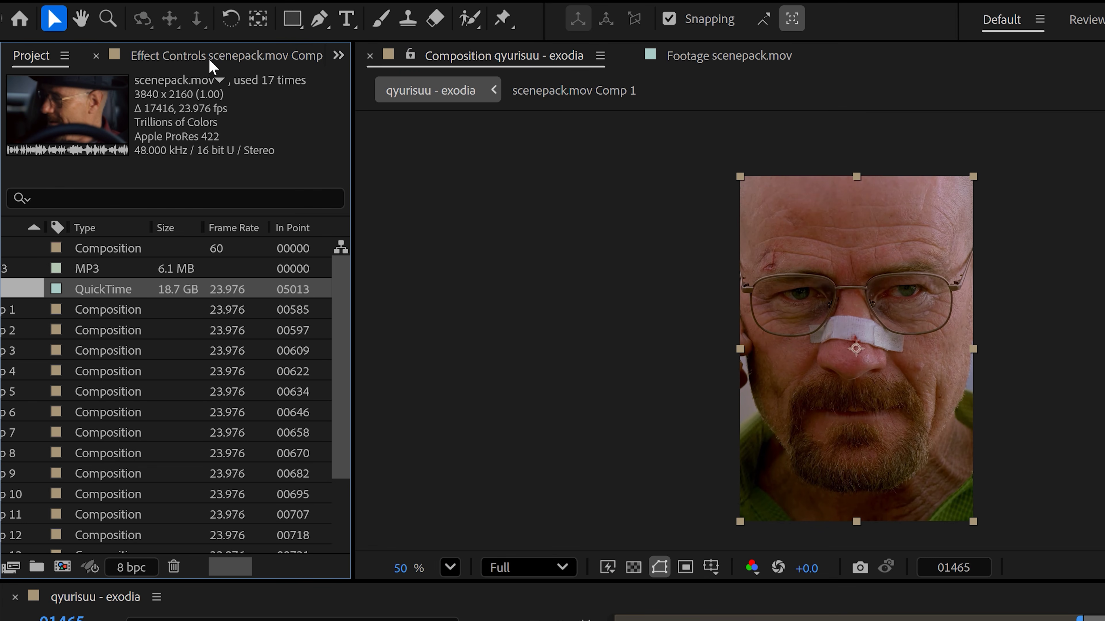
{"action": "left_click", "coordinate": [211, 61]}
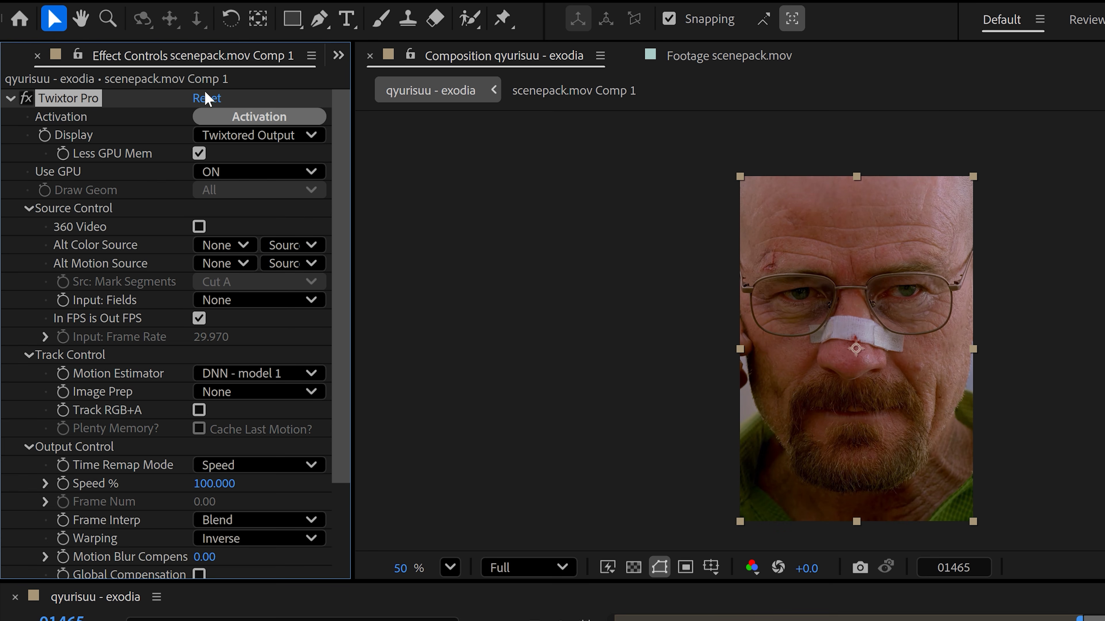
{"action": "left_click", "coordinate": [199, 317]}
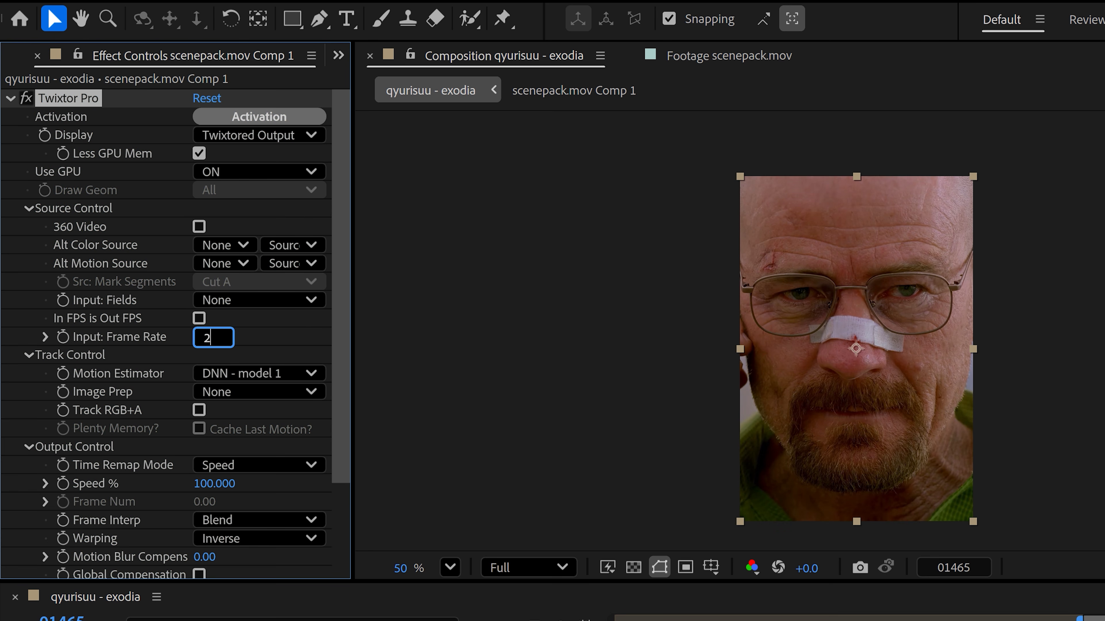
{"action": "key", "text": "Return"}
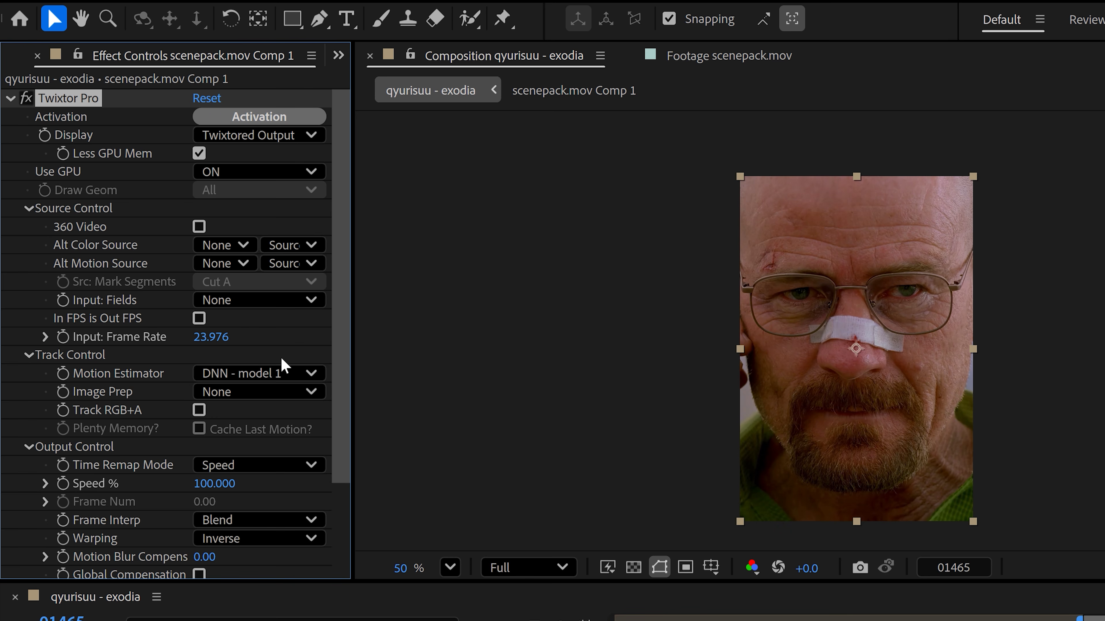
{"action": "left_click", "coordinate": [301, 393]}
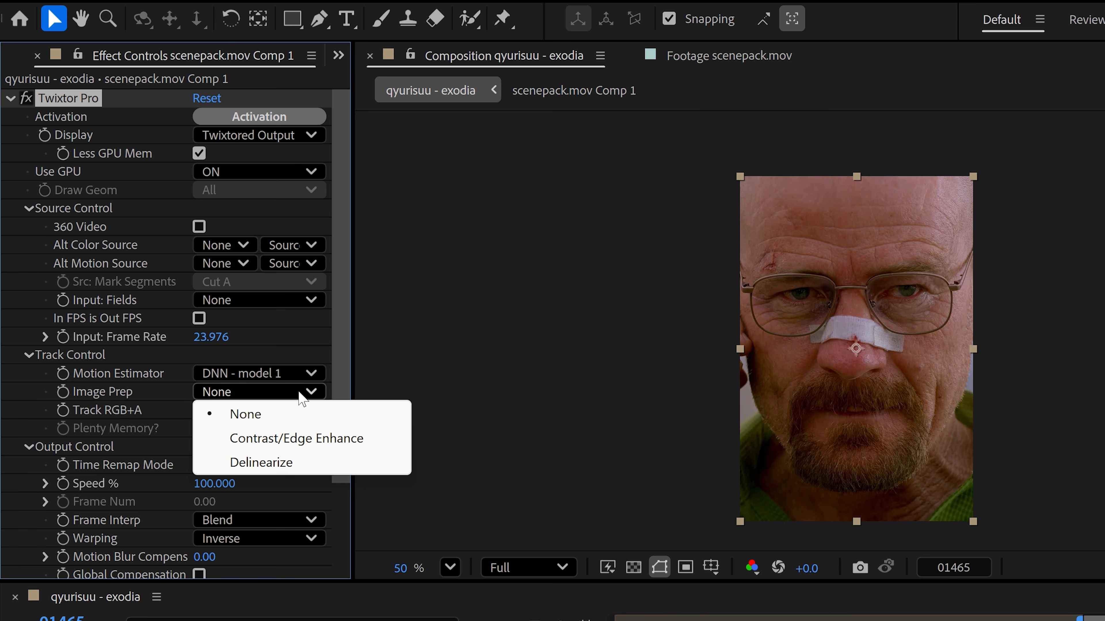
{"action": "left_click", "coordinate": [318, 440]}
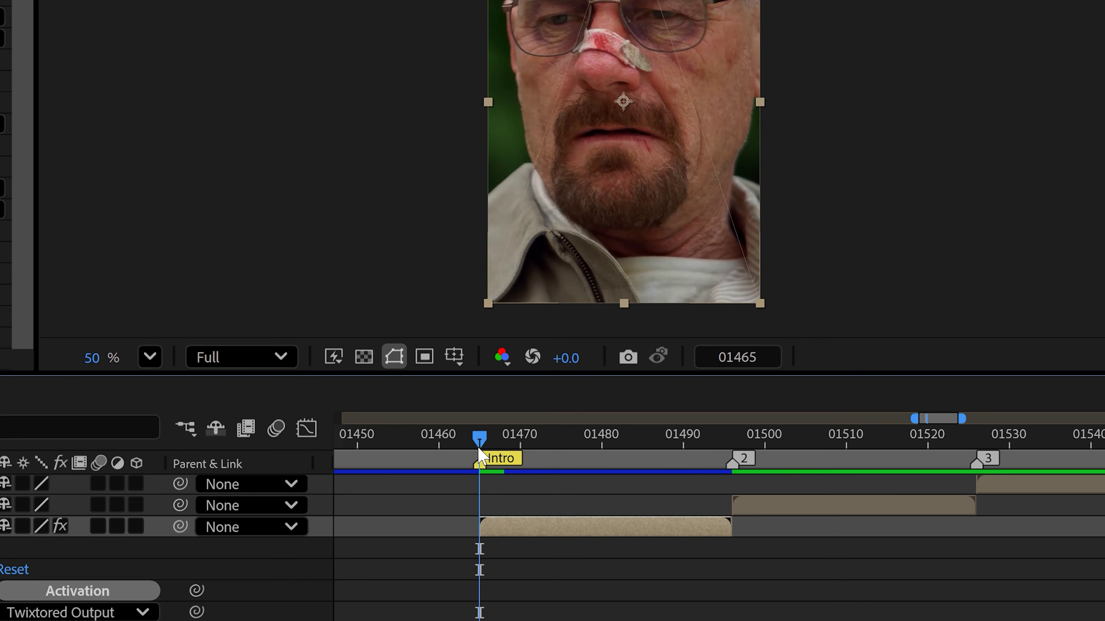
Step: Keyframe Twixtor Pro's Speed % at 500 on frame 1465, the start of the scenepack.mov Comp 1 layer
{"action": "left_click_drag", "start_coordinate": [569, 440], "coordinate": [593, 441]}
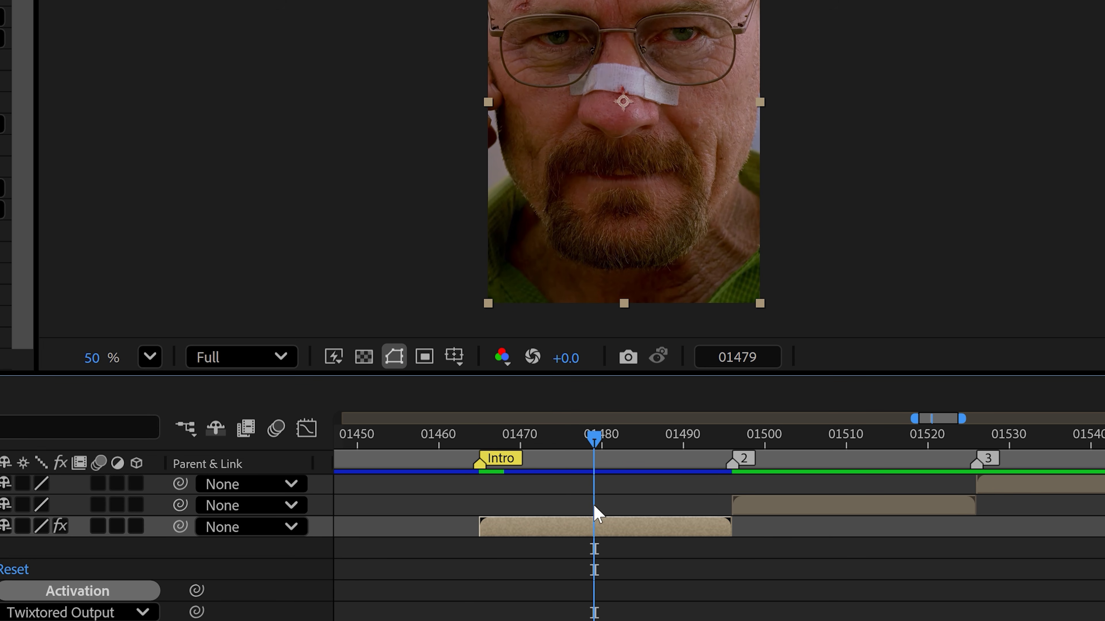
{"action": "left_click_drag", "start_coordinate": [700, 445], "coordinate": [490, 463]}
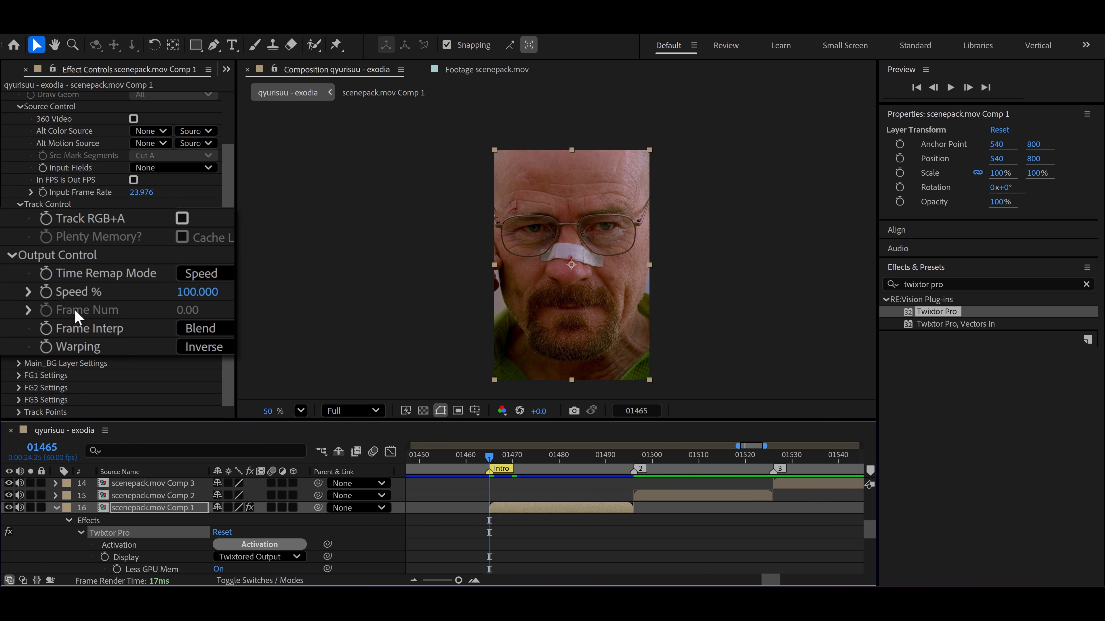
{"action": "left_click", "coordinate": [49, 296]}
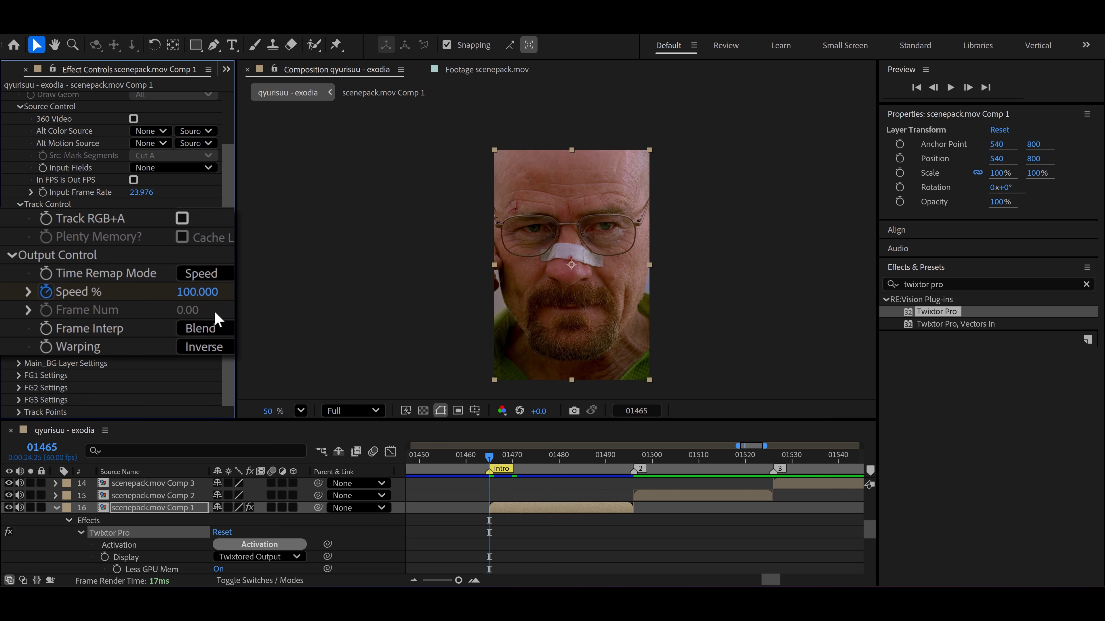
{"action": "left_click", "coordinate": [197, 291]}
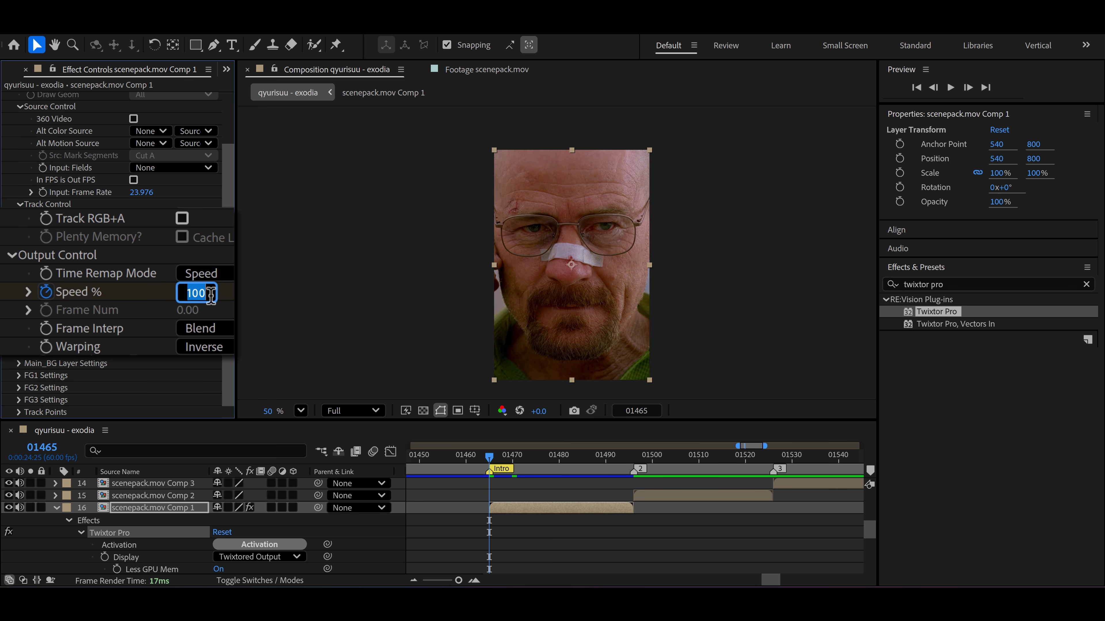
{"action": "type", "text": "500"}
{"action": "key", "text": "Return"}
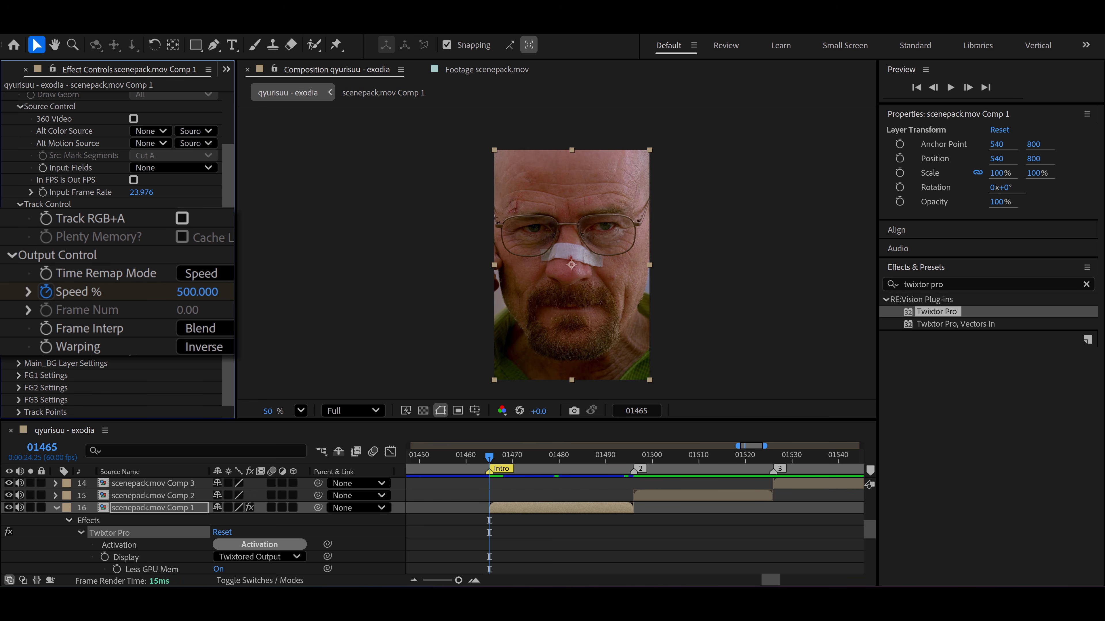
Step: Keyframe Twixtor Pro's Speed % at 40 on frame 1480 and move the current time to frame 1496 at marker 2
{"action": "left_click", "coordinate": [557, 457]}
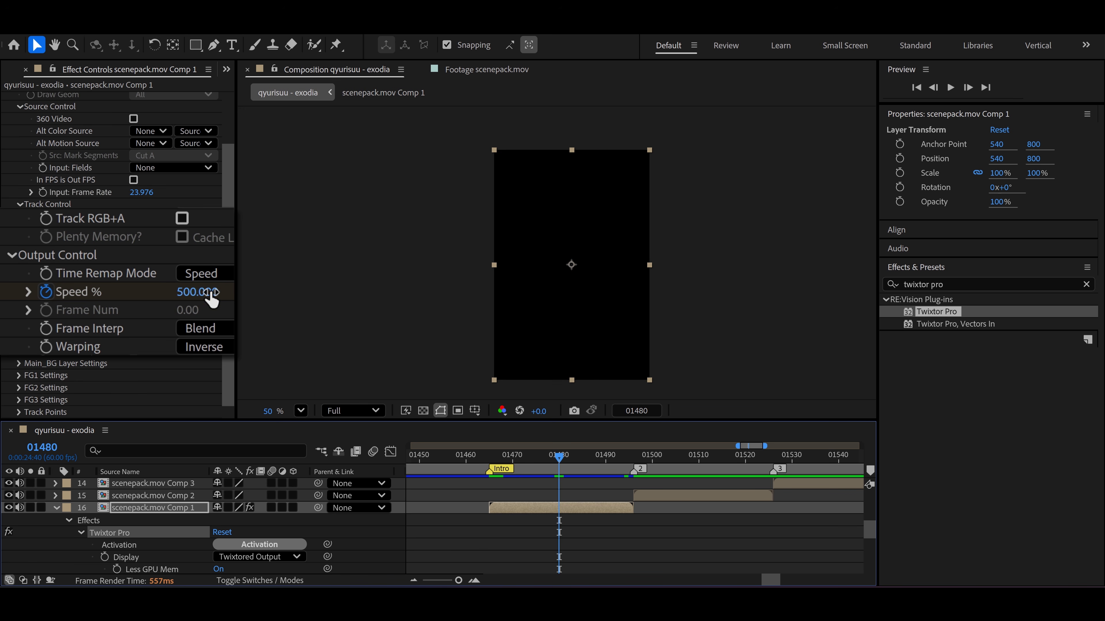
{"action": "left_click", "coordinate": [210, 292]}
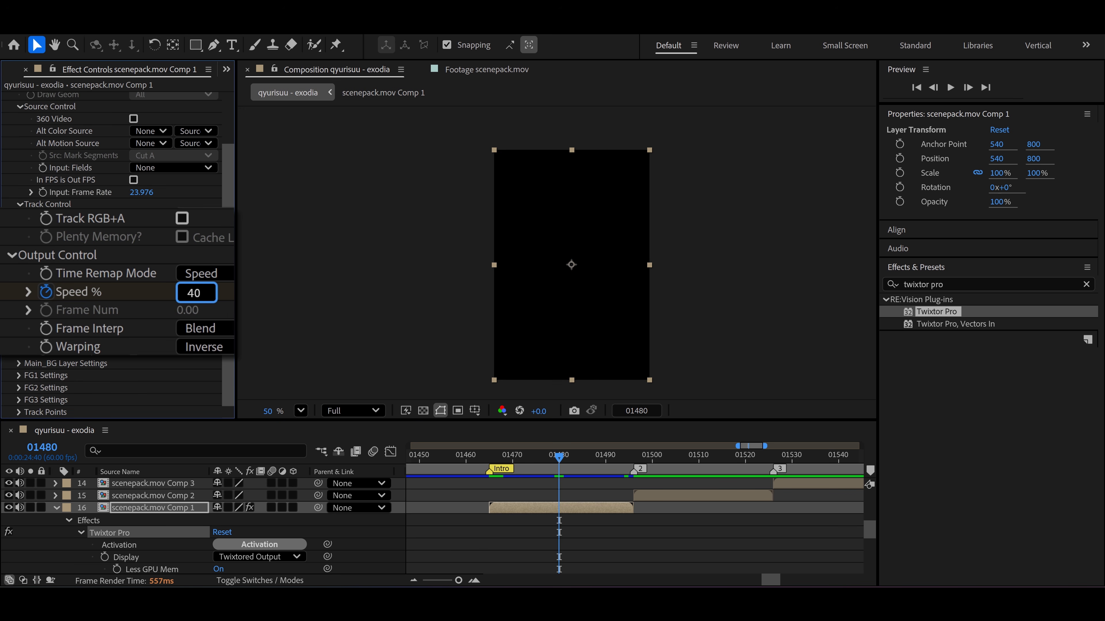
{"action": "key", "text": "Return"}
{"action": "left_click_drag", "start_coordinate": [625, 458], "coordinate": [633, 457]}
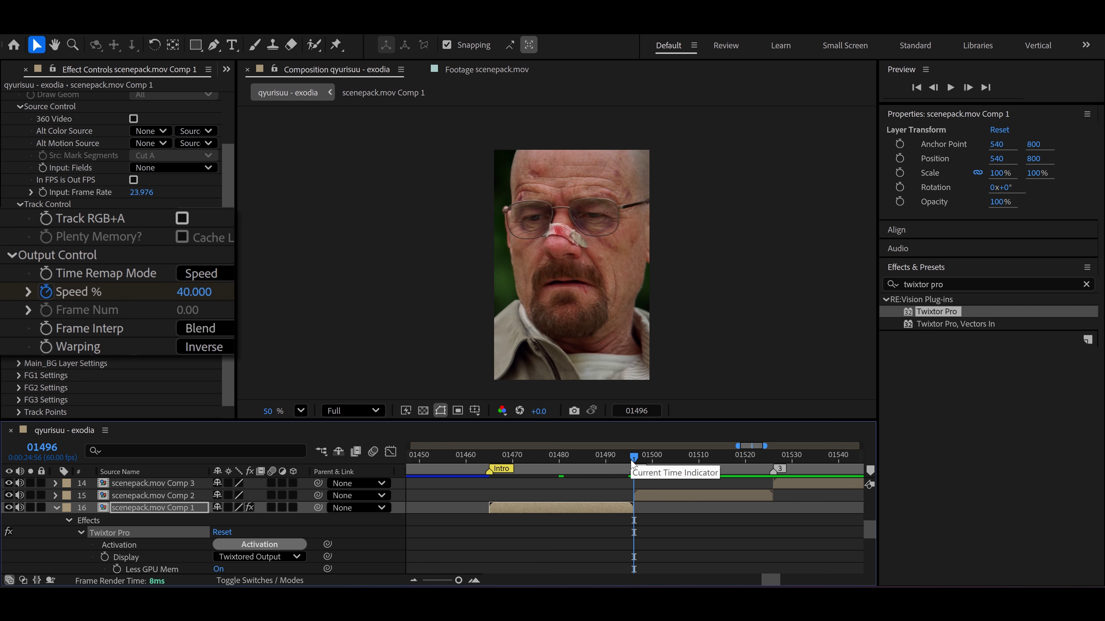
Step: Keyframe Twixtor Pro's Speed % at 500 on frame 1496, go to frame 1480 and reveal the scenepack.mov Comp 1 layer's keyframes
{"action": "left_click", "coordinate": [198, 288]}
{"action": "key", "text": "Return"}
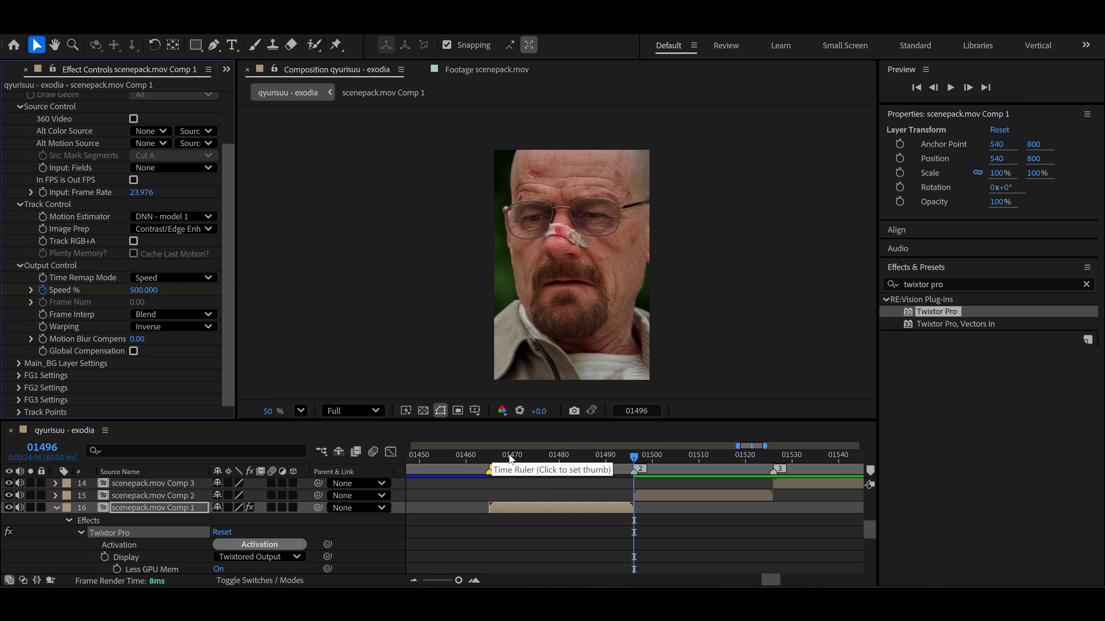
{"action": "left_click", "coordinate": [559, 456]}
{"action": "left_click", "coordinate": [569, 509]}
{"action": "key", "text": "u"}
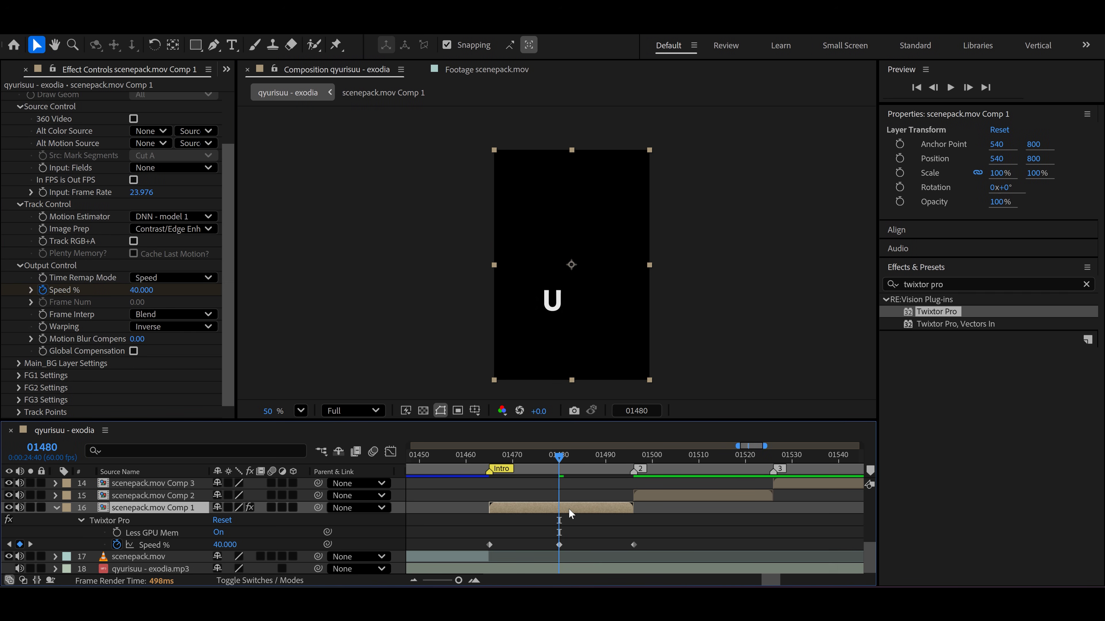
Step: Review the three Speed % keyframes across frames 1465 to 1496 and inspect their linear curve in the graph editor
{"action": "left_click_drag", "start_coordinate": [651, 539], "coordinate": [478, 556]}
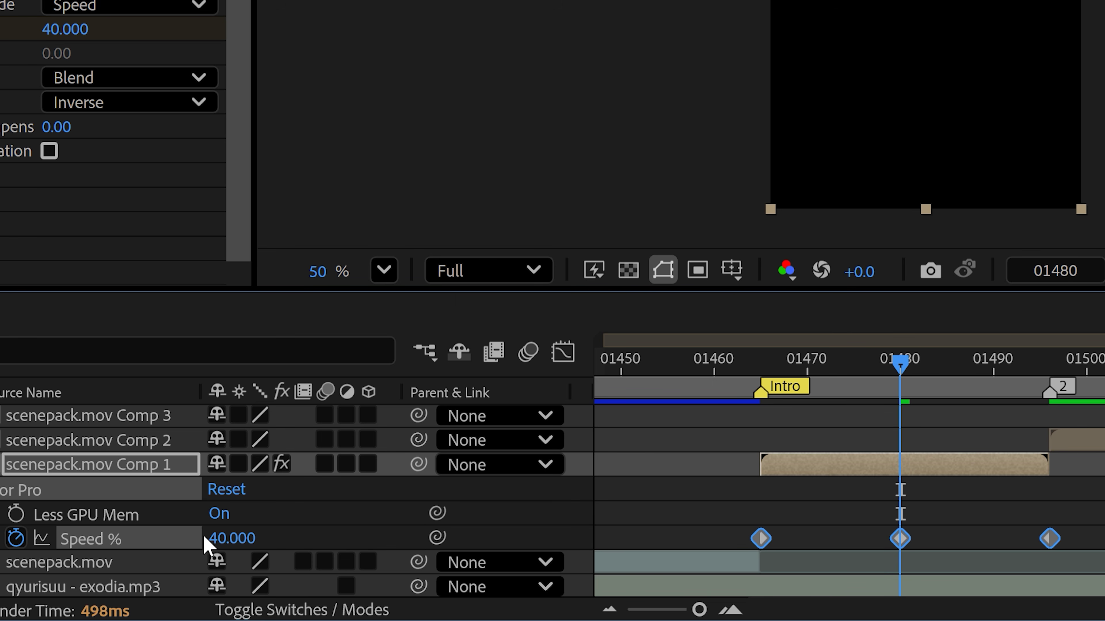
{"action": "left_click_drag", "start_coordinate": [831, 364], "coordinate": [760, 365]}
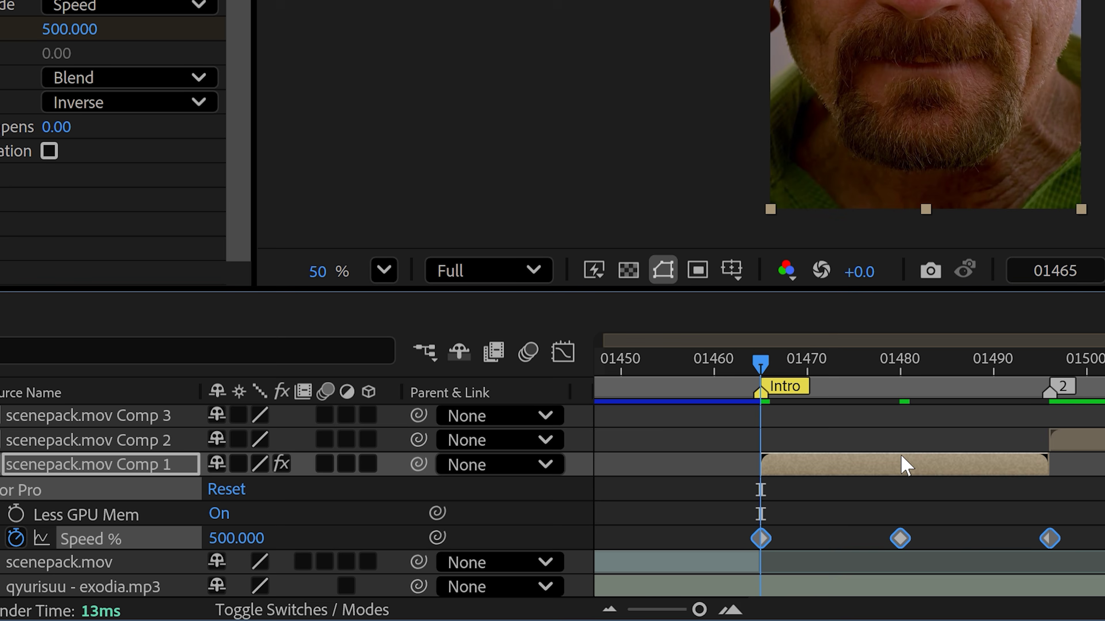
{"action": "left_click", "coordinate": [1018, 486]}
{"action": "left_click_drag", "start_coordinate": [1037, 364], "coordinate": [915, 386]}
{"action": "left_click", "coordinate": [174, 540]}
{"action": "left_click", "coordinate": [562, 352]}
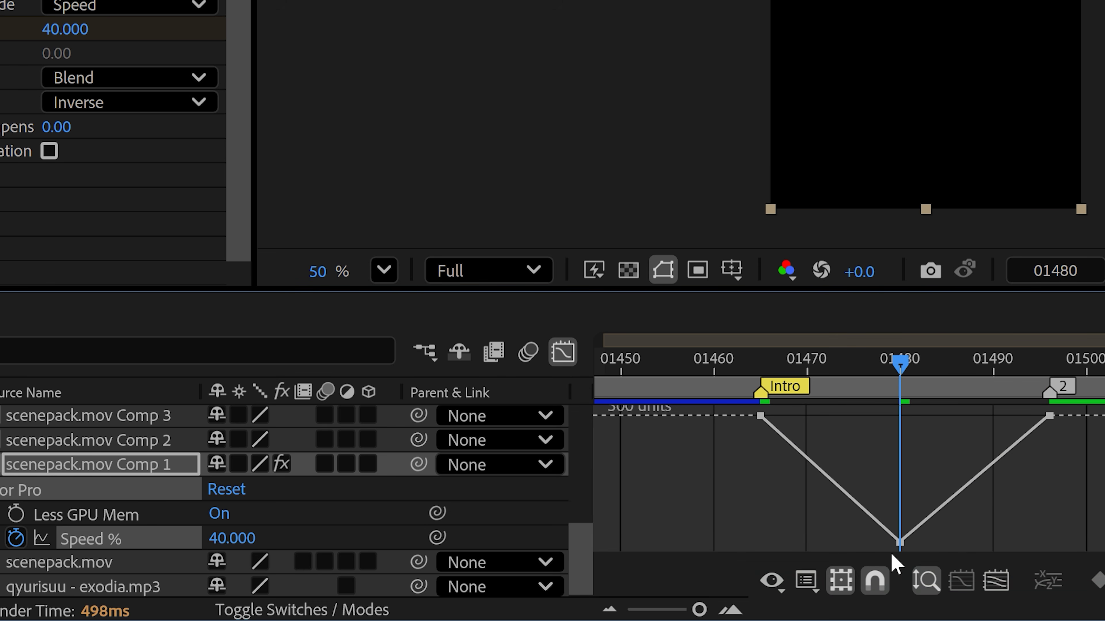
{"action": "left_click", "coordinate": [563, 353]}
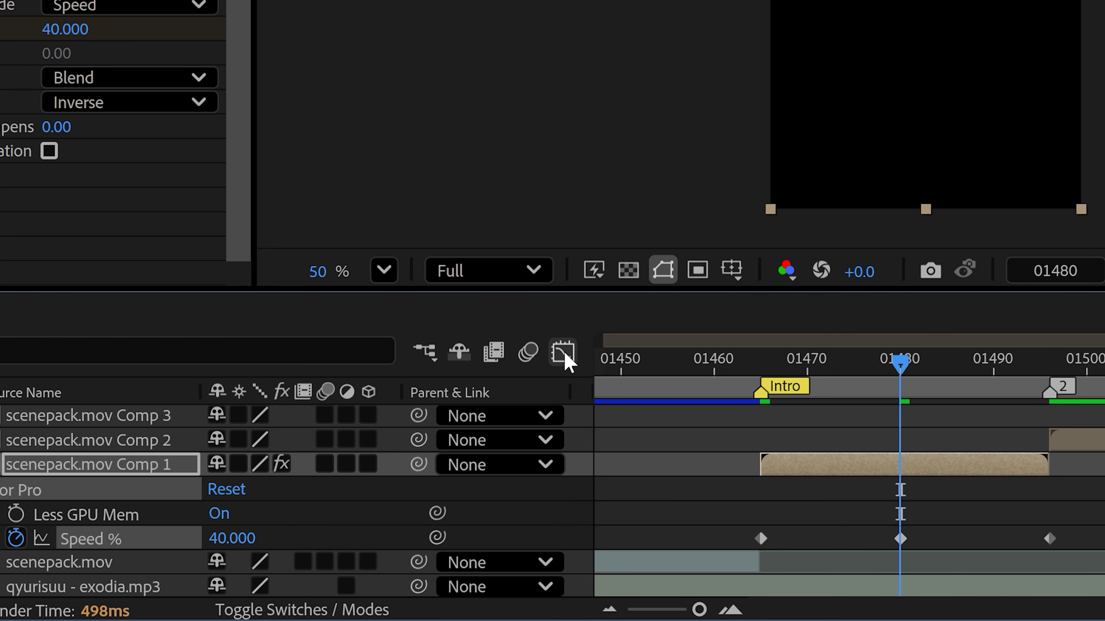
Step: Easy-ease all three Speed % keyframes and shape their graph into a U with steep ends and a long flat stretch around frame 1480
{"action": "left_click_drag", "start_coordinate": [739, 531], "coordinate": [1074, 561]}
{"action": "key", "text": "F9"}
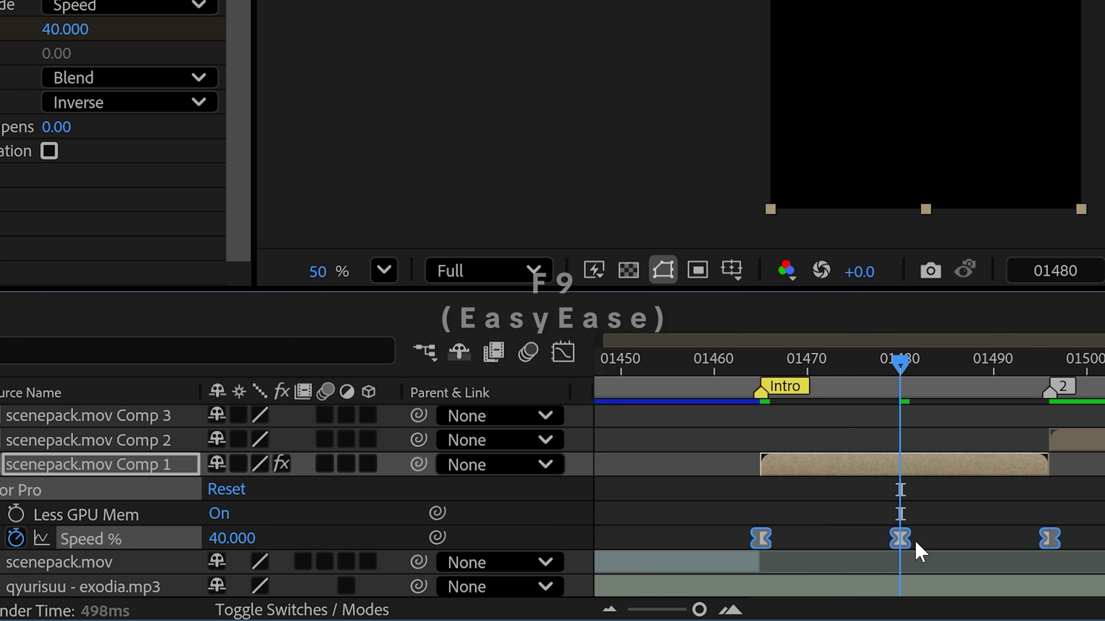
{"action": "left_click", "coordinate": [552, 352]}
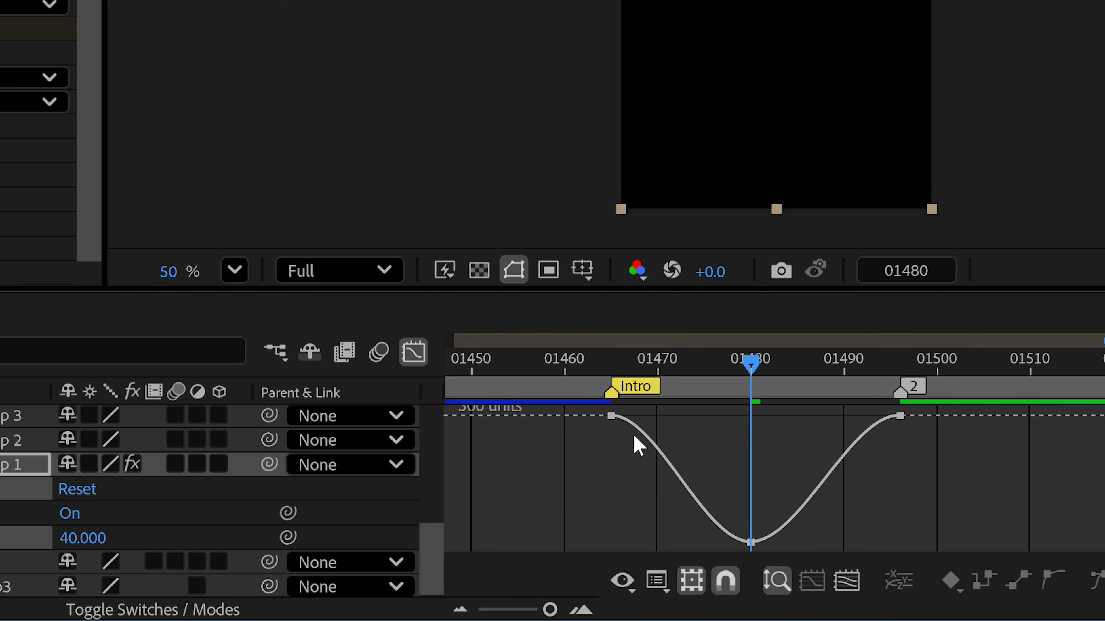
{"action": "key", "text": "minus"}
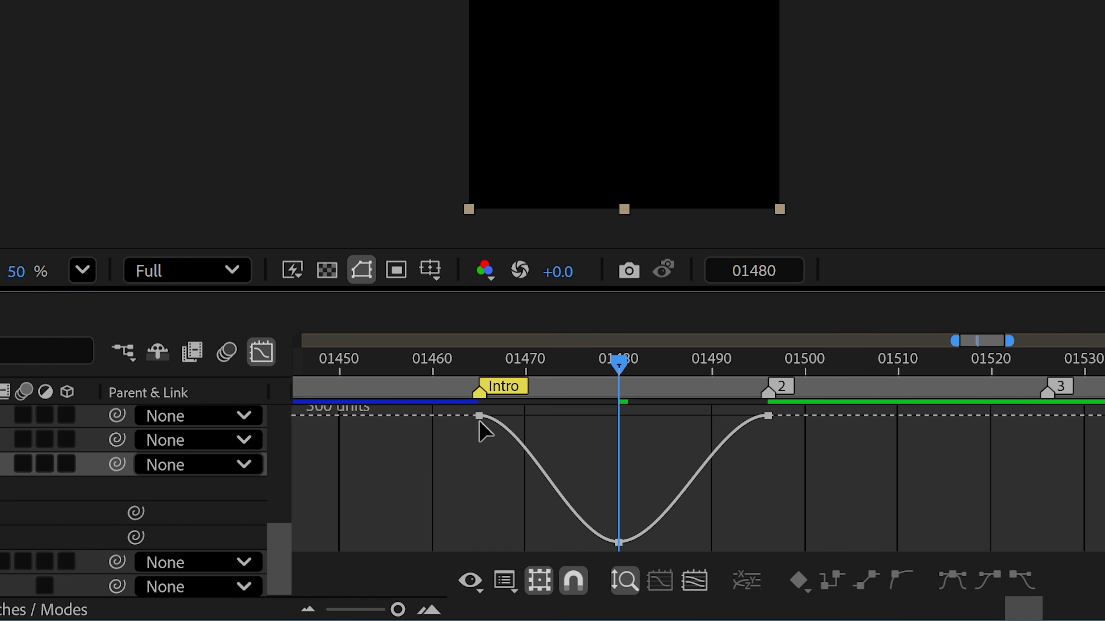
{"action": "left_click", "coordinate": [491, 416]}
{"action": "left_click_drag", "start_coordinate": [524, 415], "coordinate": [495, 536]}
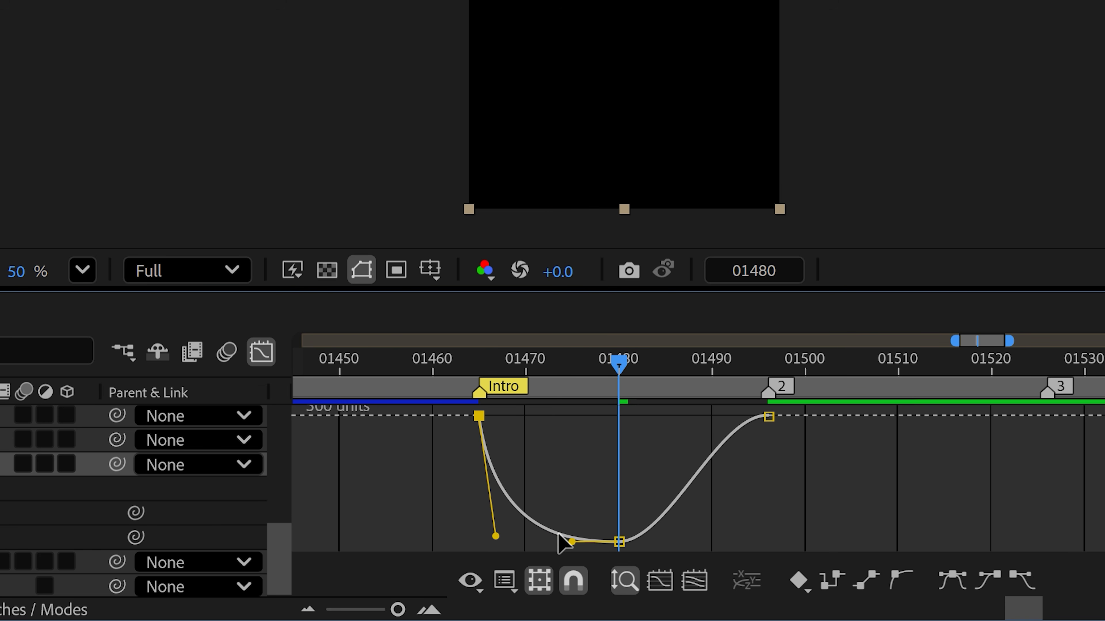
{"action": "left_click_drag", "start_coordinate": [572, 541], "coordinate": [538, 542]}
{"action": "left_click_drag", "start_coordinate": [717, 416], "coordinate": [767, 560]}
{"action": "left_click_drag", "start_coordinate": [668, 542], "coordinate": [717, 543]}
Step: Steepen the outgoing curve of the first Speed % keyframe slightly, checking frames 1466, 1480 and 1495, and leave the graph editor
{"action": "left_click", "coordinate": [759, 371]}
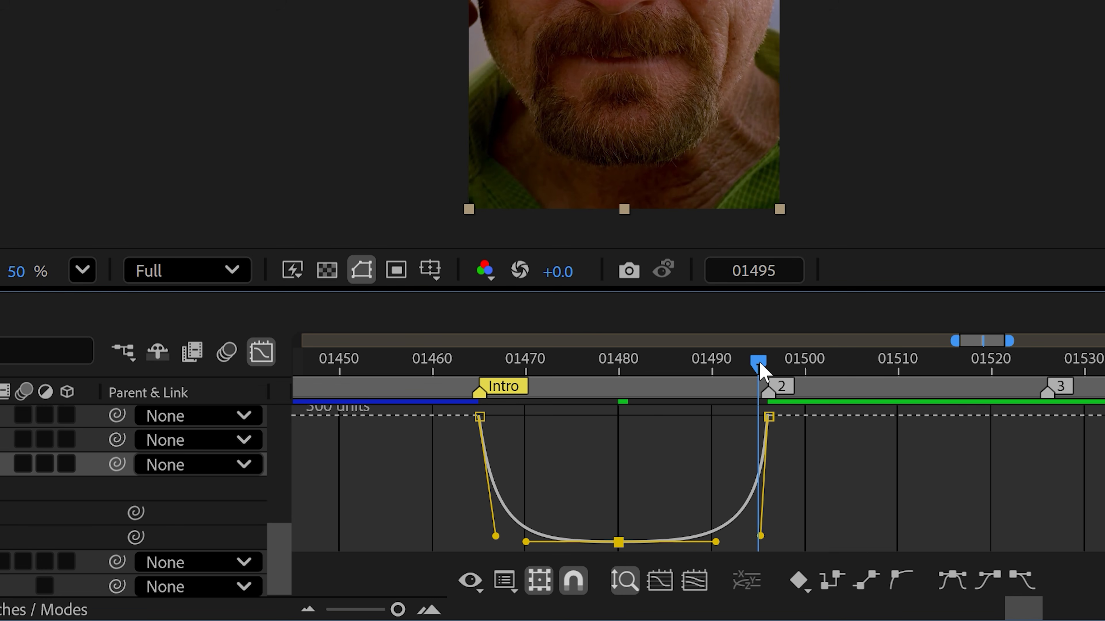
{"action": "left_click", "coordinate": [618, 369]}
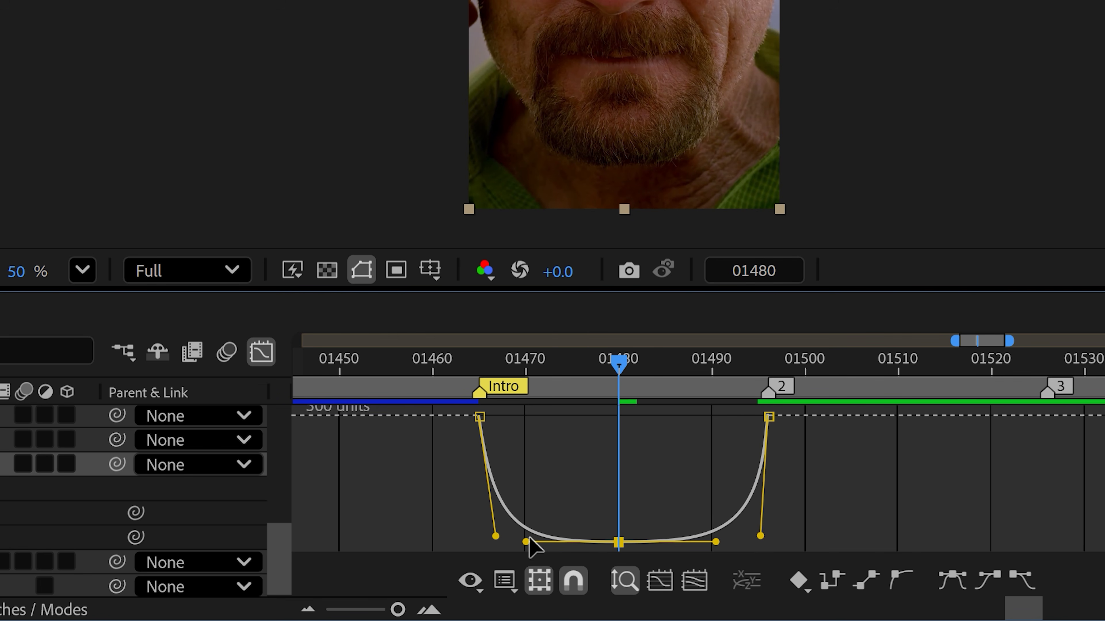
{"action": "left_click_drag", "start_coordinate": [587, 375], "coordinate": [488, 369]}
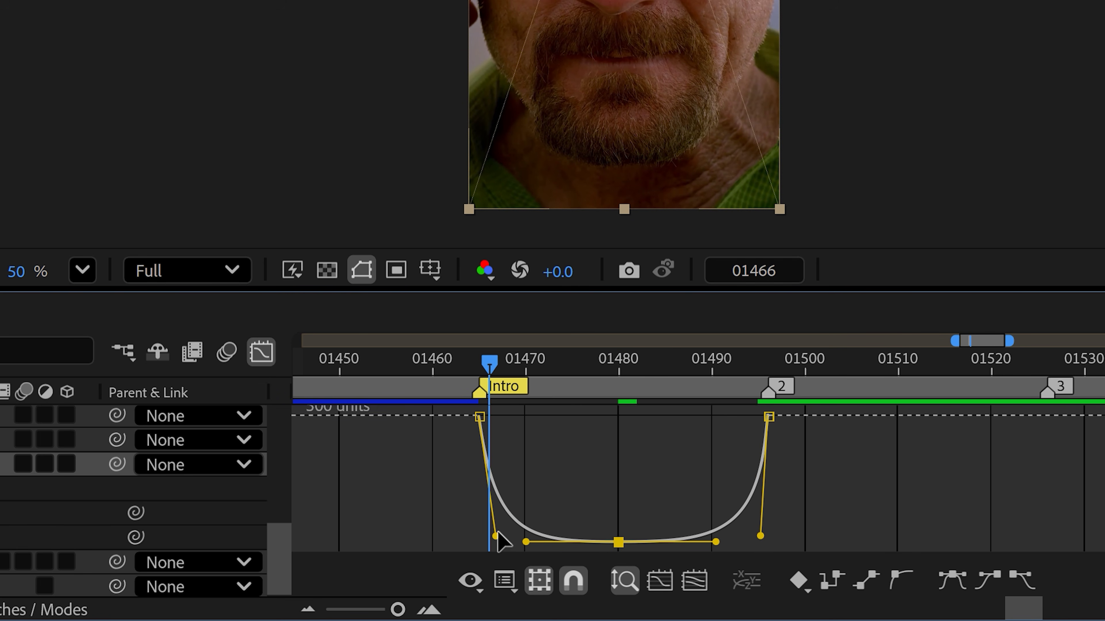
{"action": "left_click_drag", "start_coordinate": [495, 536], "coordinate": [491, 536]}
{"action": "left_click", "coordinate": [759, 370]}
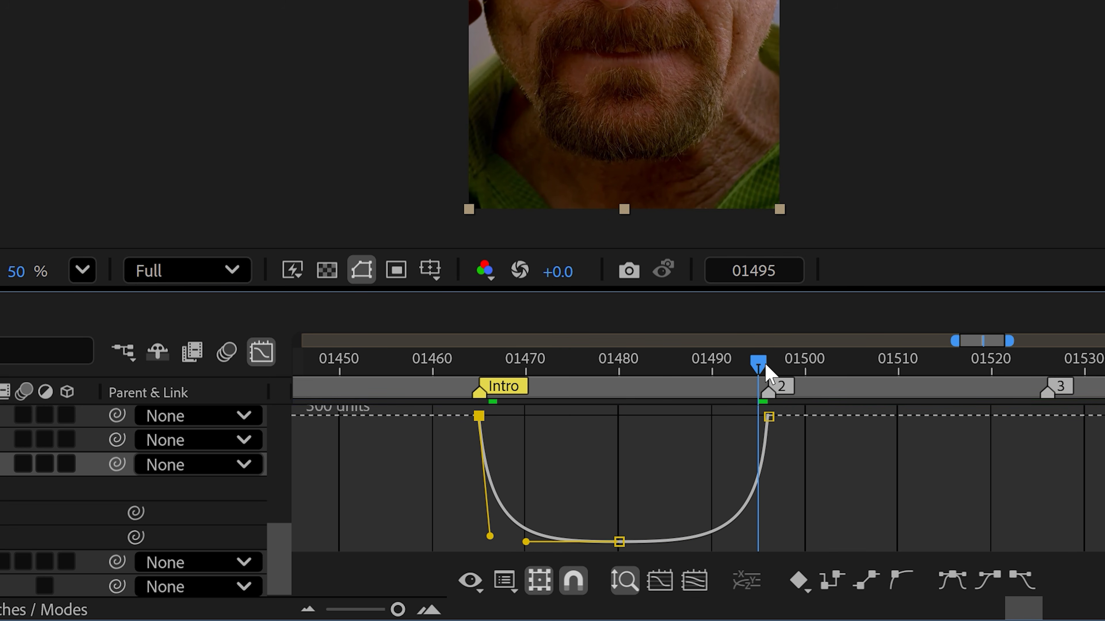
{"action": "left_click_drag", "start_coordinate": [627, 370], "coordinate": [622, 555]}
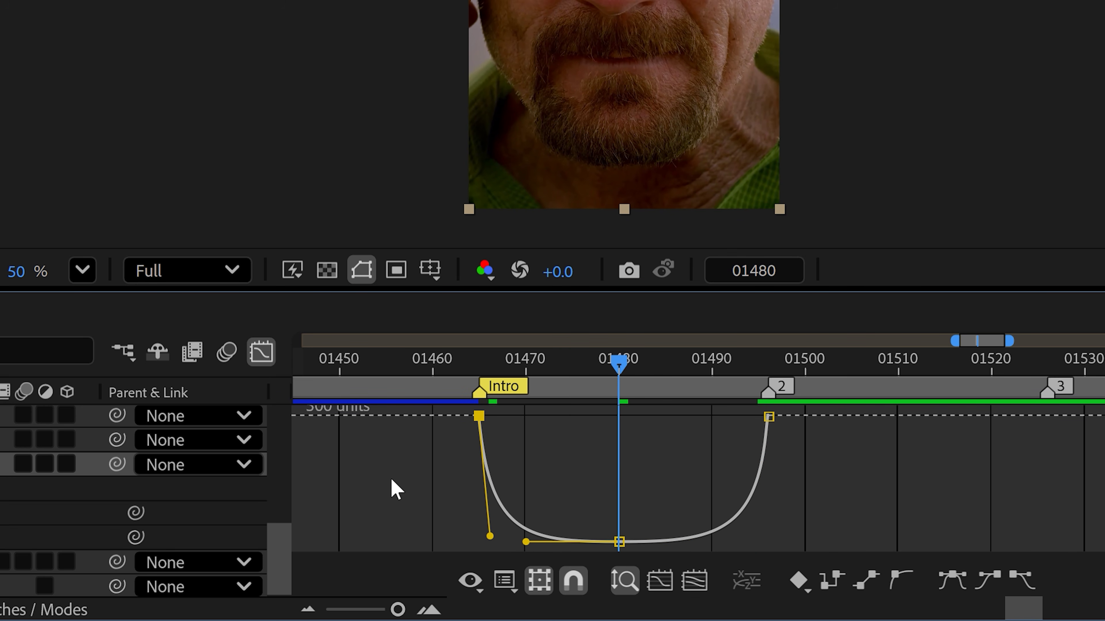
{"action": "left_click", "coordinate": [261, 353]}
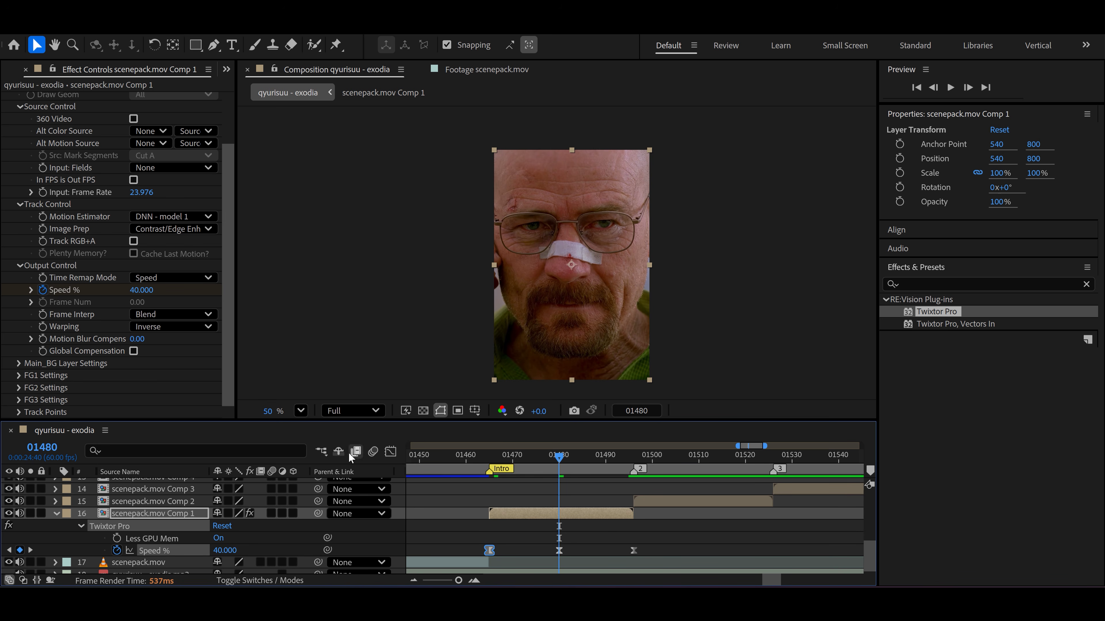
Step: Set Twixtor Pro's Motion Blur Compensation to 1 and preview the clip from frame 1462
{"action": "left_click", "coordinate": [150, 340]}
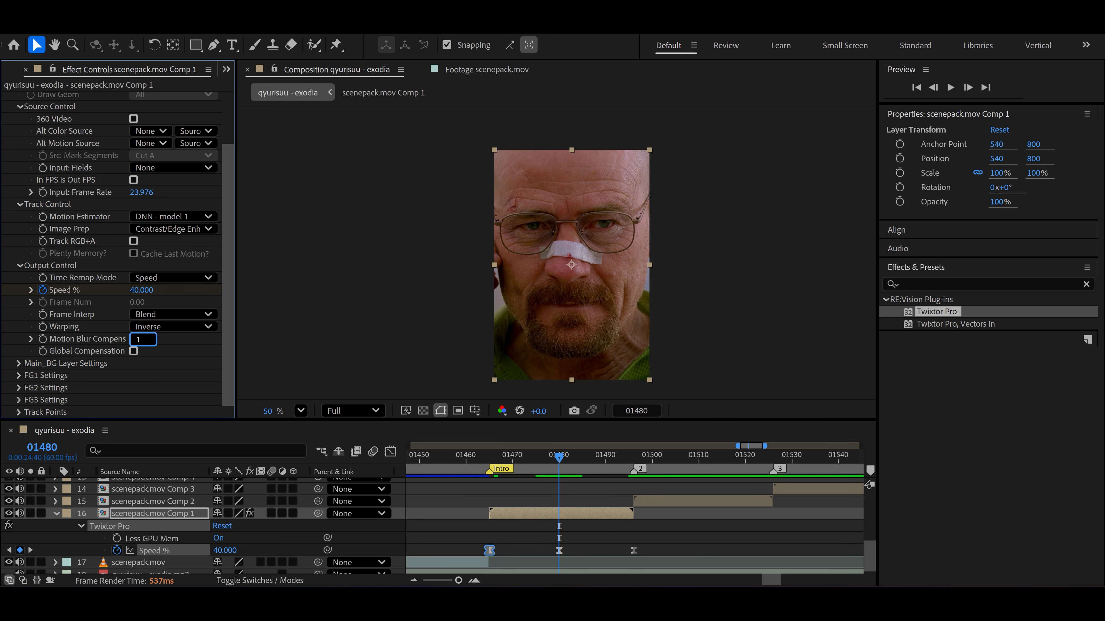
{"action": "left_click", "coordinate": [159, 348]}
{"action": "left_click", "coordinate": [479, 455]}
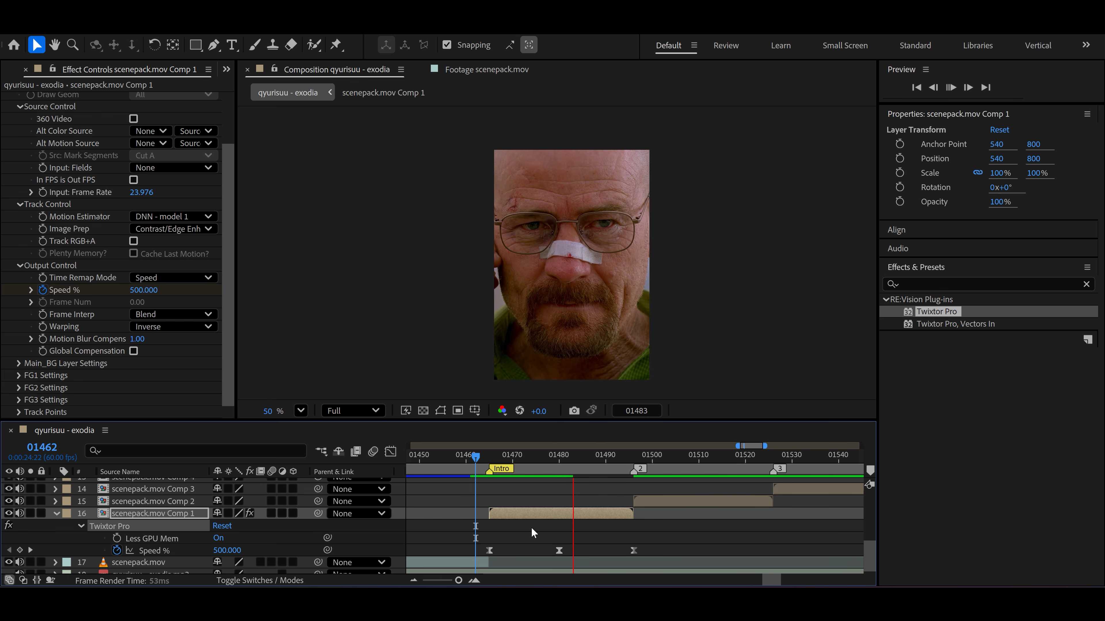
{"action": "key", "text": "space"}
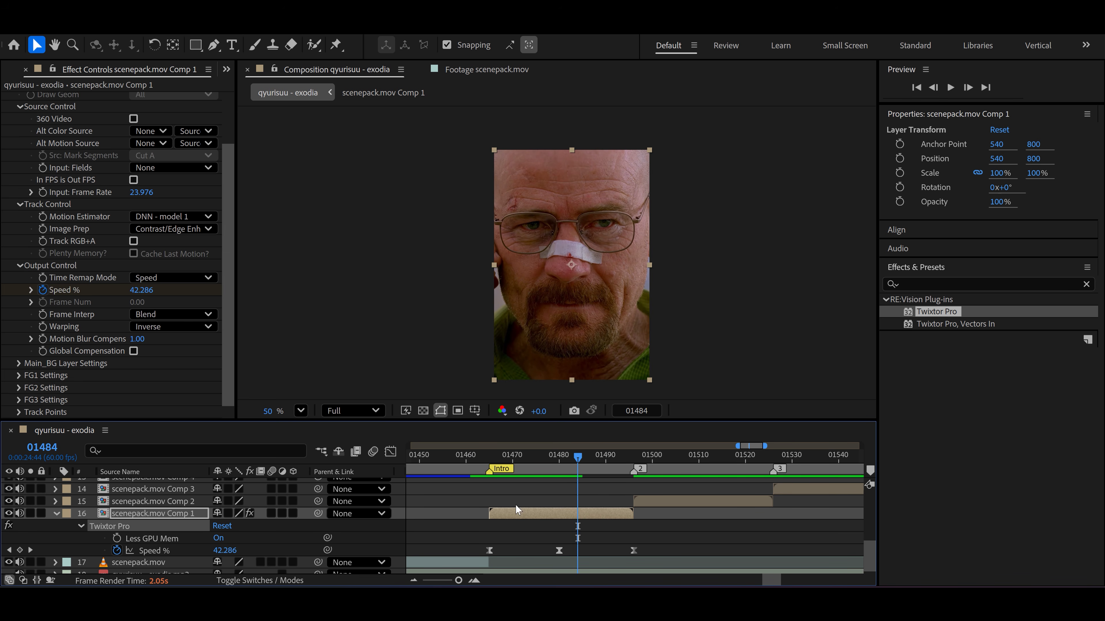
Step: Lower the preview resolution to Quarter, play from frame 1456 and scrub through the first Twixtor clip
{"action": "left_click", "coordinate": [369, 412]}
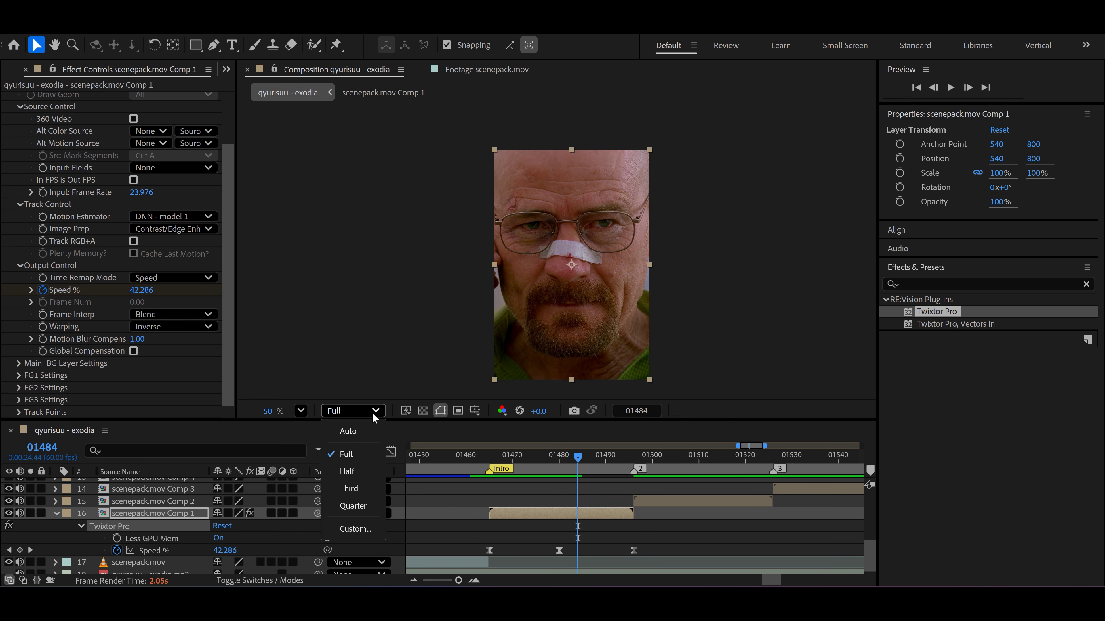
{"action": "left_click", "coordinate": [385, 505]}
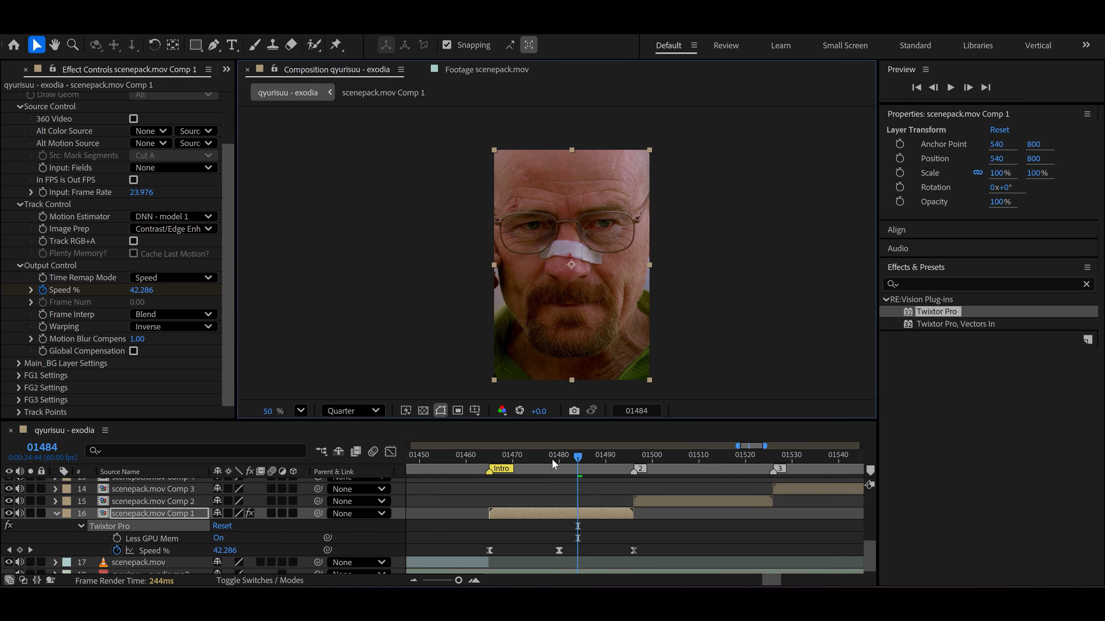
{"action": "left_click_drag", "start_coordinate": [554, 458], "coordinate": [447, 459]}
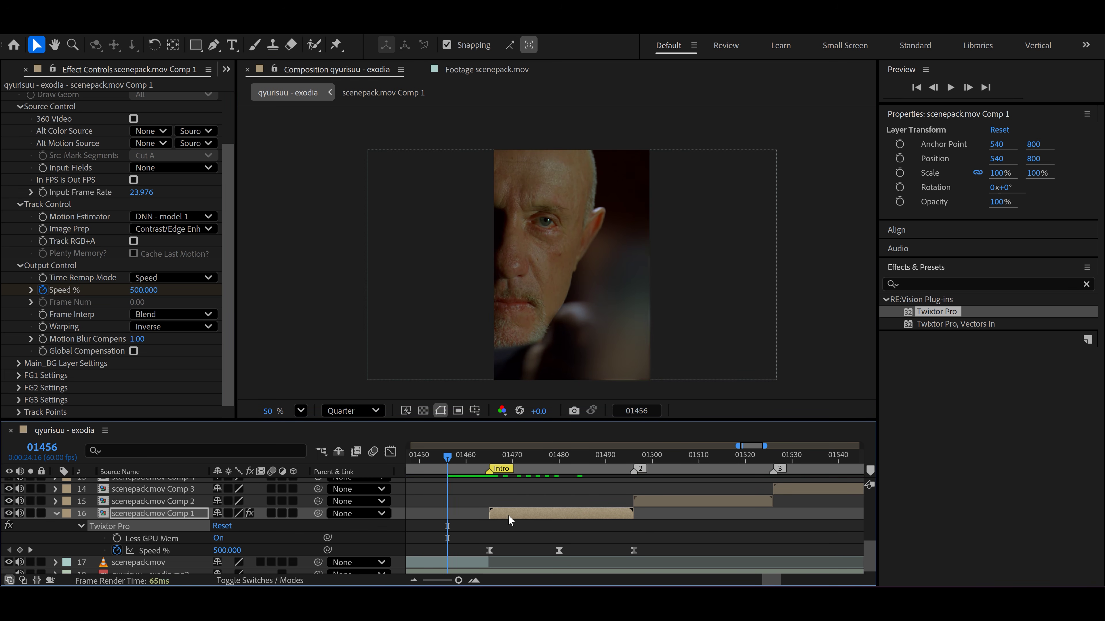
{"action": "key", "text": "space"}
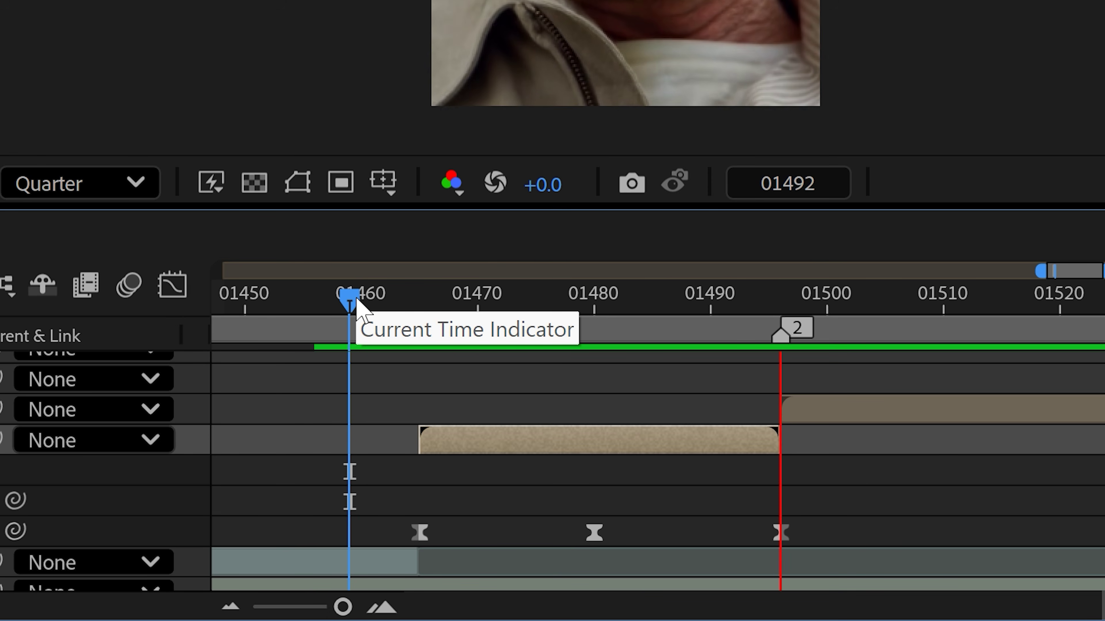
{"action": "left_click", "coordinate": [463, 457]}
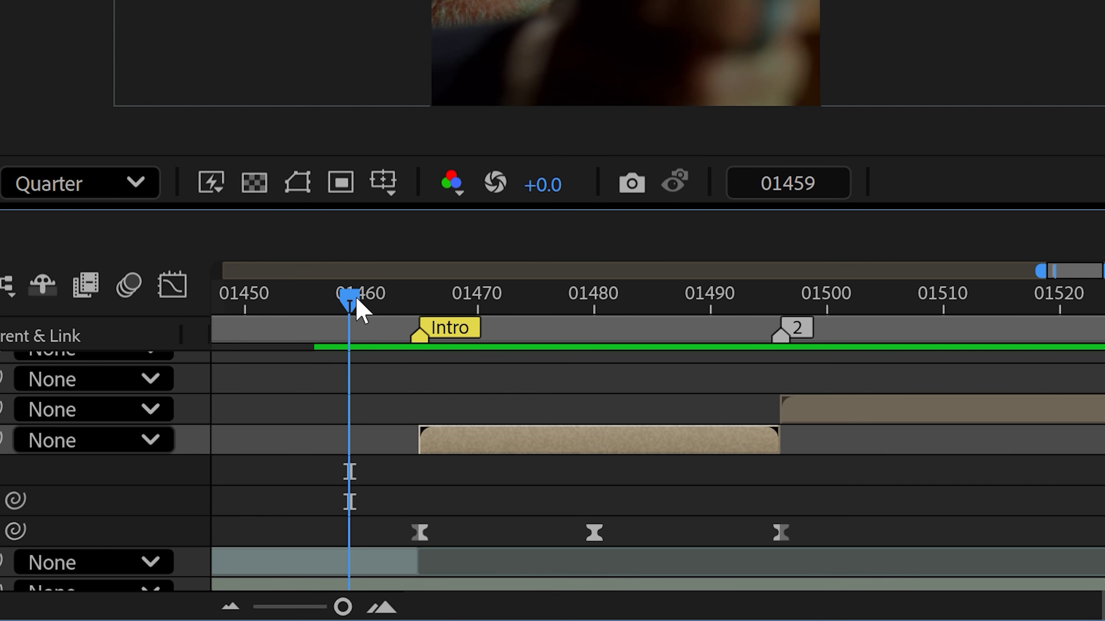
{"action": "left_click_drag", "start_coordinate": [361, 308], "coordinate": [614, 326]}
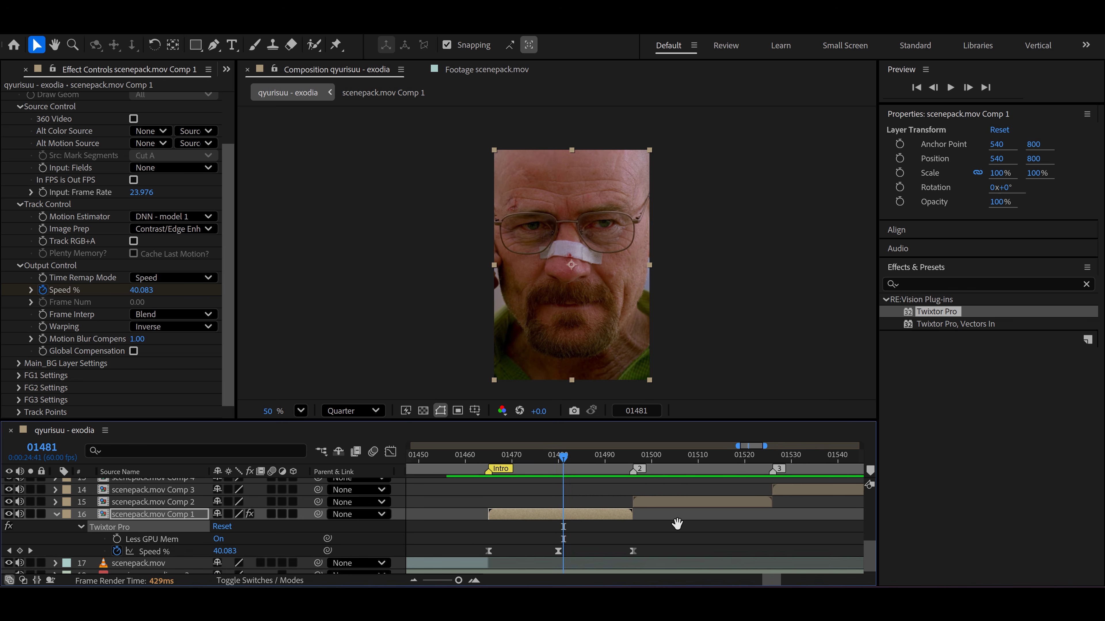
Step: Copy the keyframed Twixtor Pro effect from the scenepack.mov Comp 1 layer
{"action": "left_click_drag", "start_coordinate": [885, 464], "coordinate": [811, 462]}
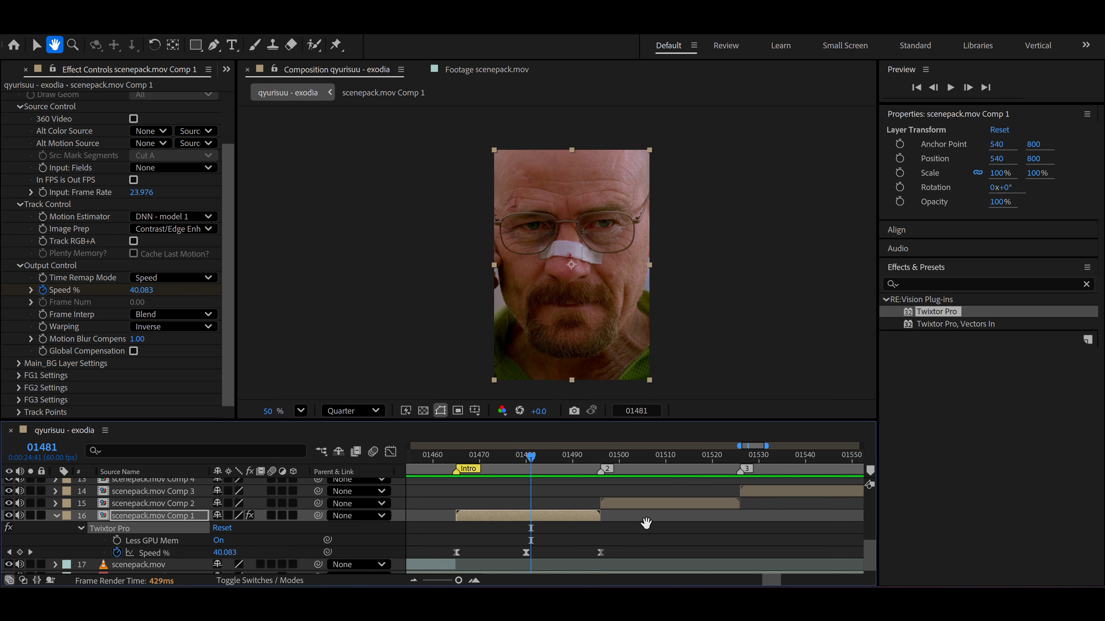
{"action": "left_click_drag", "start_coordinate": [631, 516], "coordinate": [604, 525]}
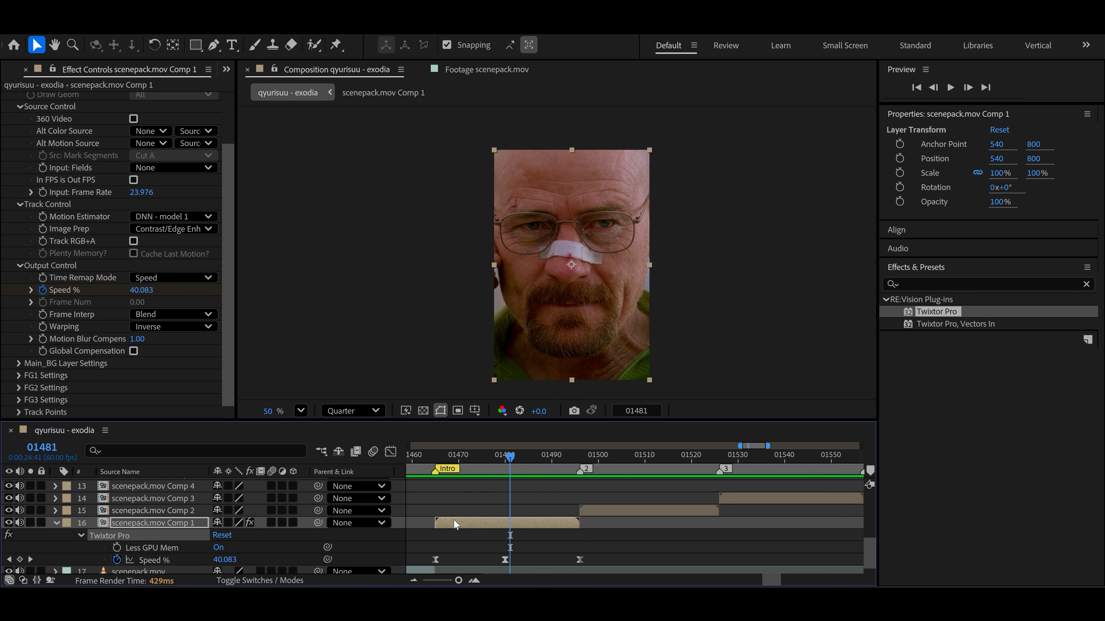
{"action": "left_click", "coordinate": [500, 544]}
{"action": "left_click", "coordinate": [497, 528]}
{"action": "scroll", "coordinate": [92, 182], "scroll_direction": "up", "scroll_amount": 3}
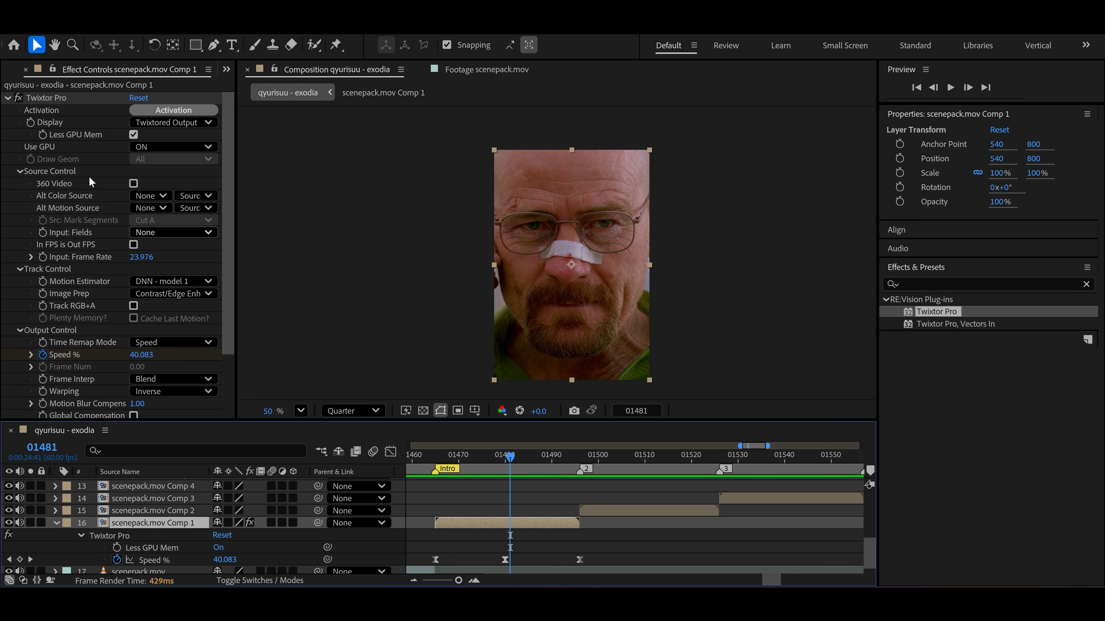
{"action": "left_click", "coordinate": [59, 97]}
{"action": "key", "text": "ctrl+c"}
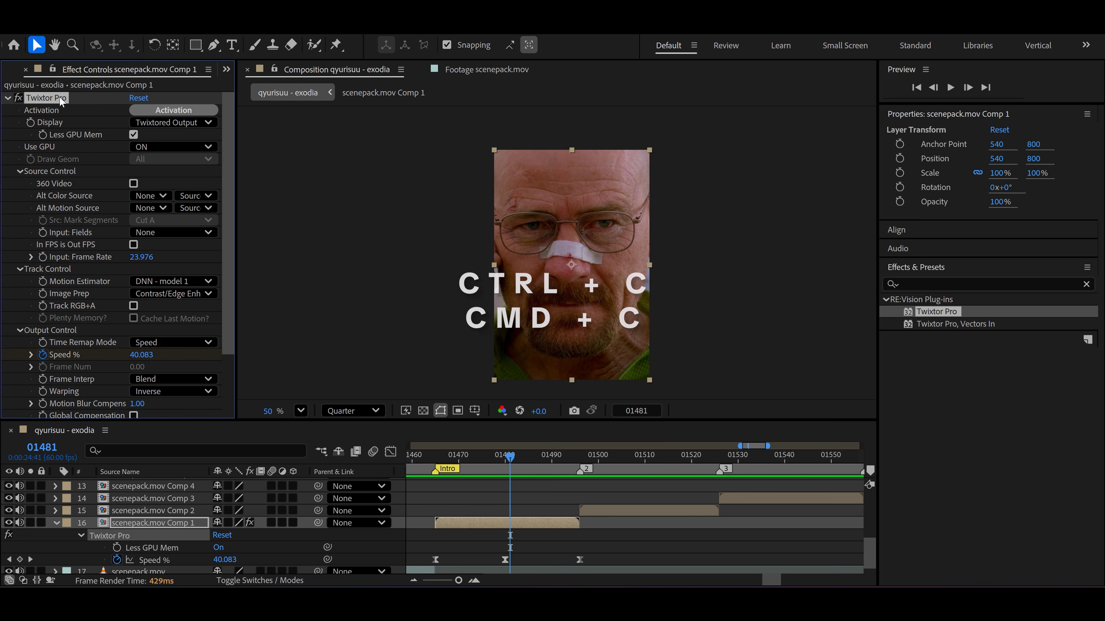
Step: Paste the Twixtor Pro effect onto the scenepack.mov Comp 2 layer at frame 1496 and reveal its Speed % keyframes
{"action": "left_click", "coordinate": [579, 455]}
{"action": "left_click", "coordinate": [602, 509]}
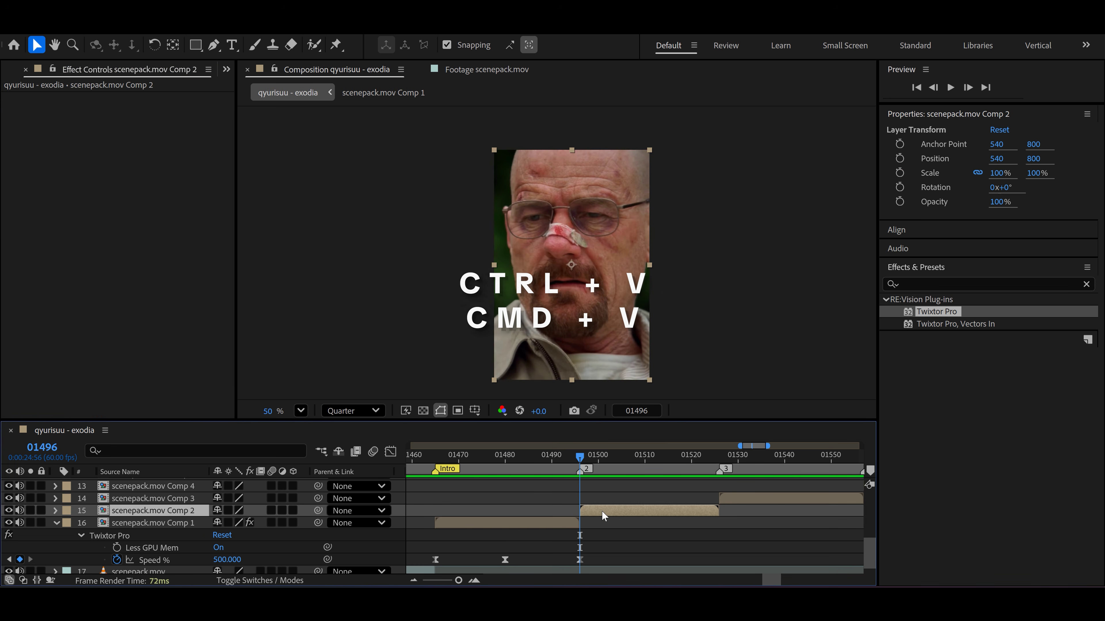
{"action": "key", "text": "ctrl+v"}
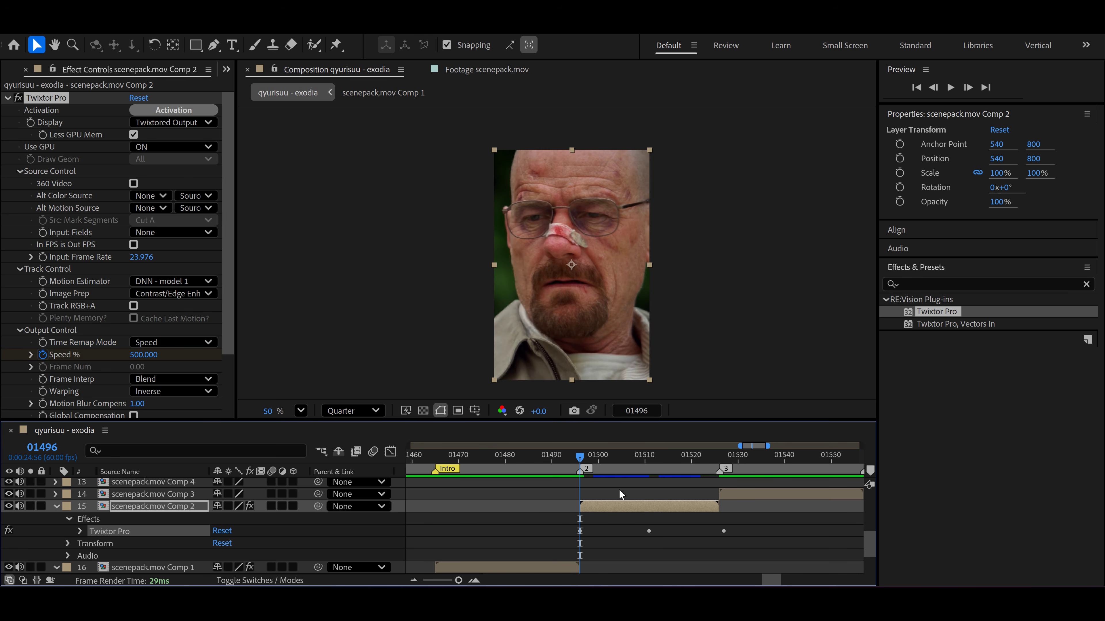
{"action": "key", "text": "u"}
{"action": "key", "text": "u"}
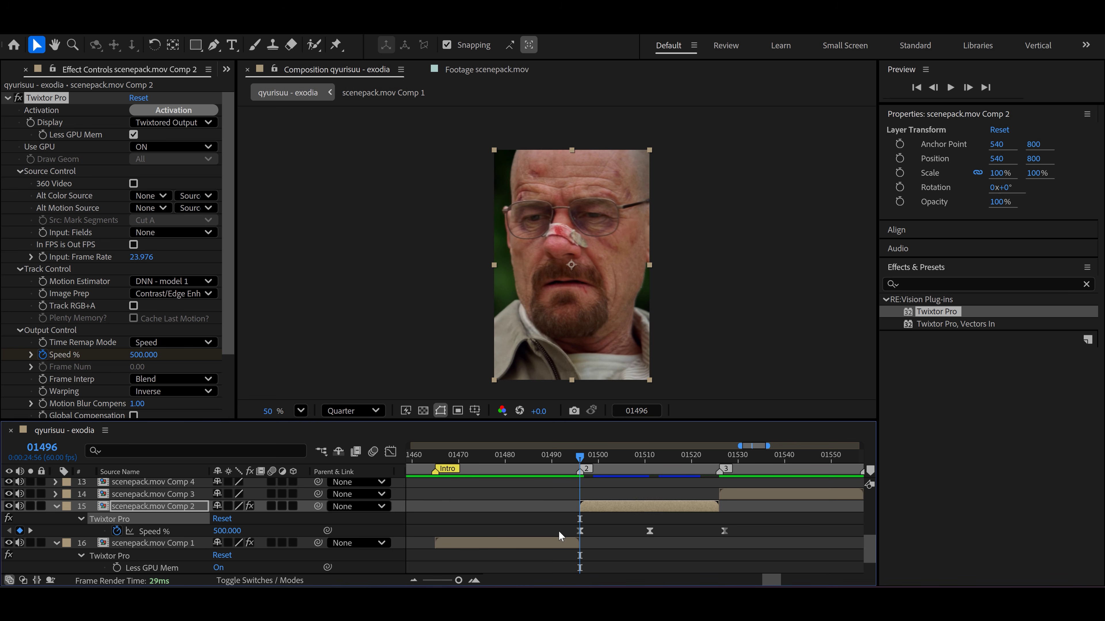
{"action": "left_click_drag", "start_coordinate": [559, 531], "coordinate": [721, 532]}
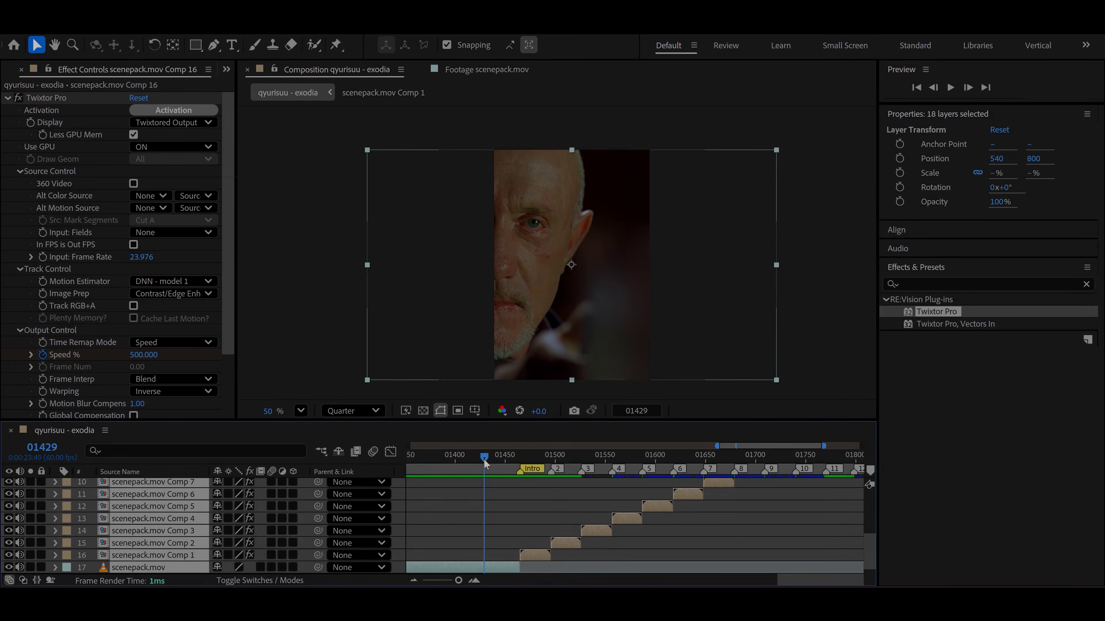
Step: Preview the clips around the Intro marker and open the scenepack.mov Comp 1 pre-composition
{"action": "left_click", "coordinate": [489, 540]}
{"action": "key", "text": "space"}
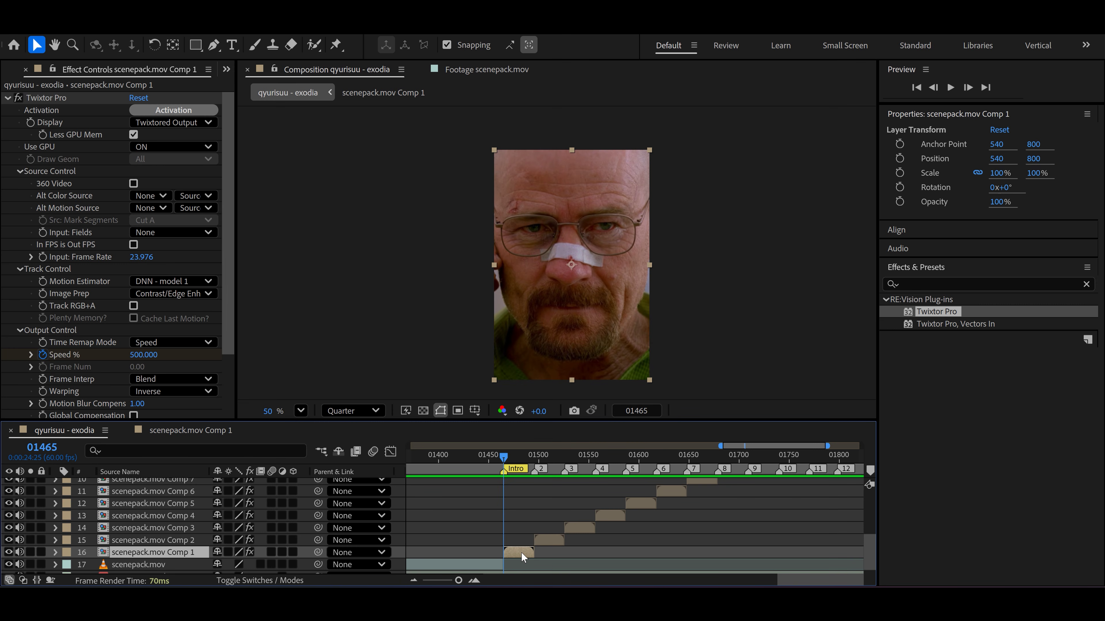
{"action": "double_click", "coordinate": [522, 553]}
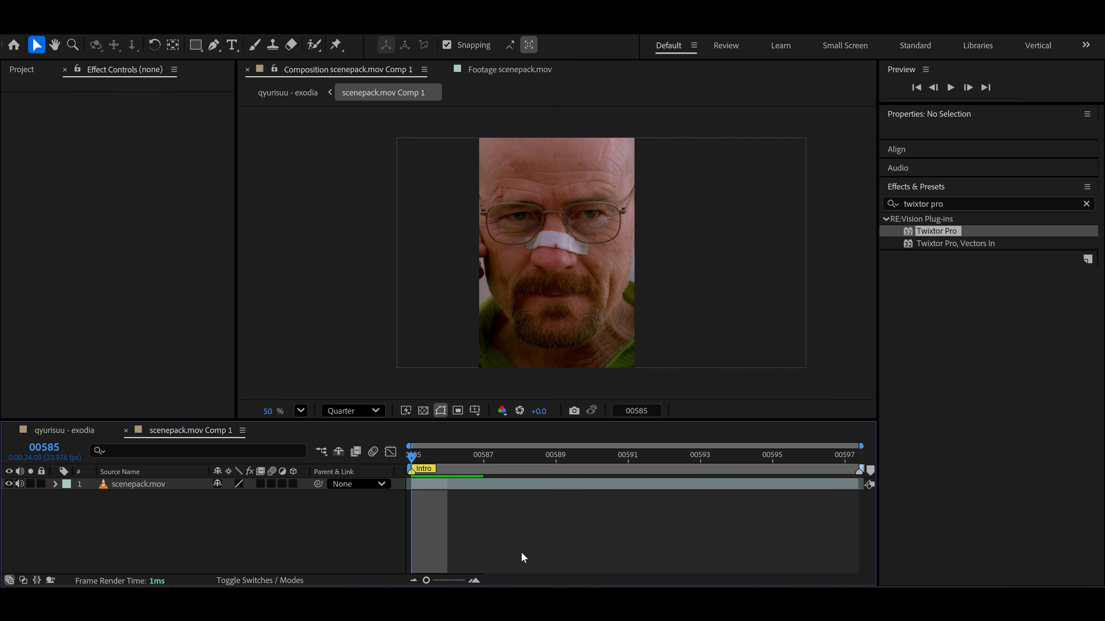
Step: Add a null object to scenepack.mov Comp 1 and parent the scenepack.mov layer to it
{"action": "left_click", "coordinate": [159, 484]}
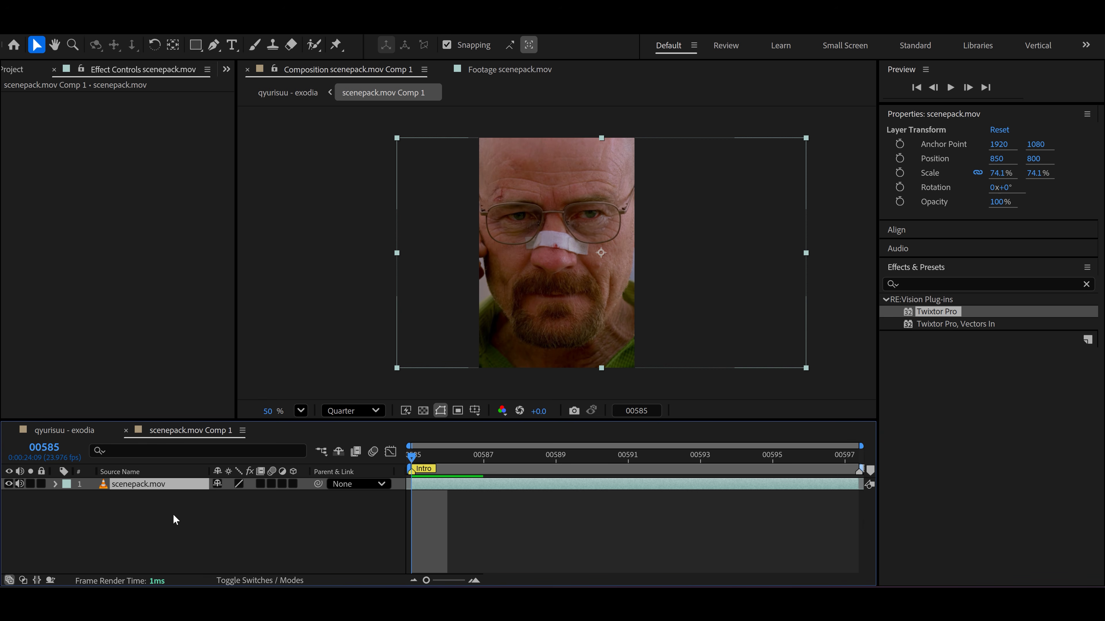
{"action": "key", "text": "s"}
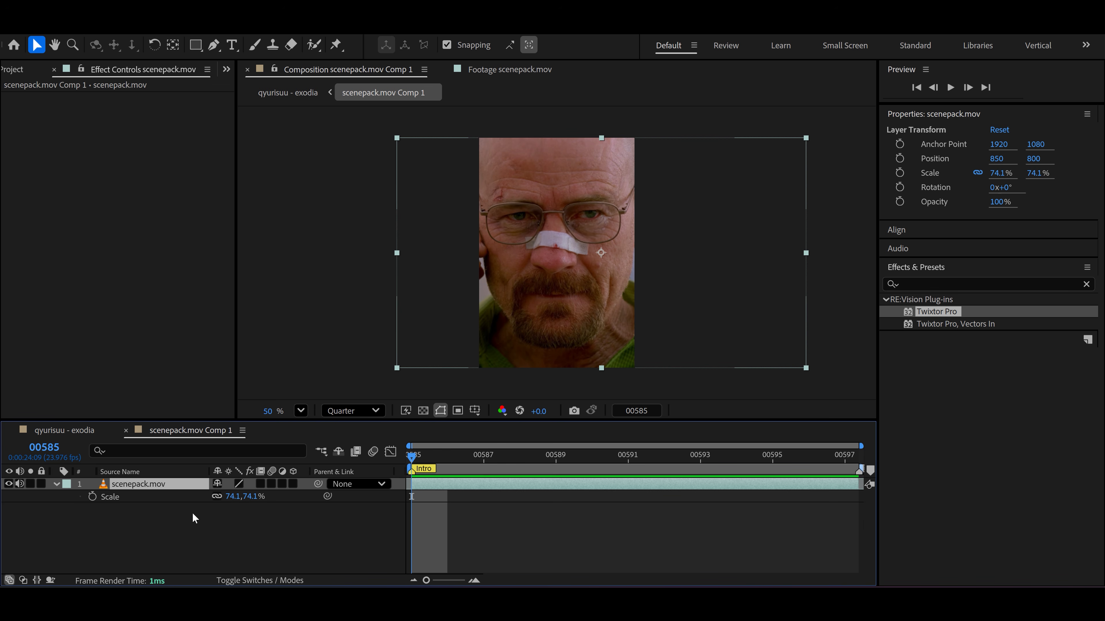
{"action": "right_click", "coordinate": [213, 516]}
{"action": "mouse_move", "coordinate": [333, 347]}
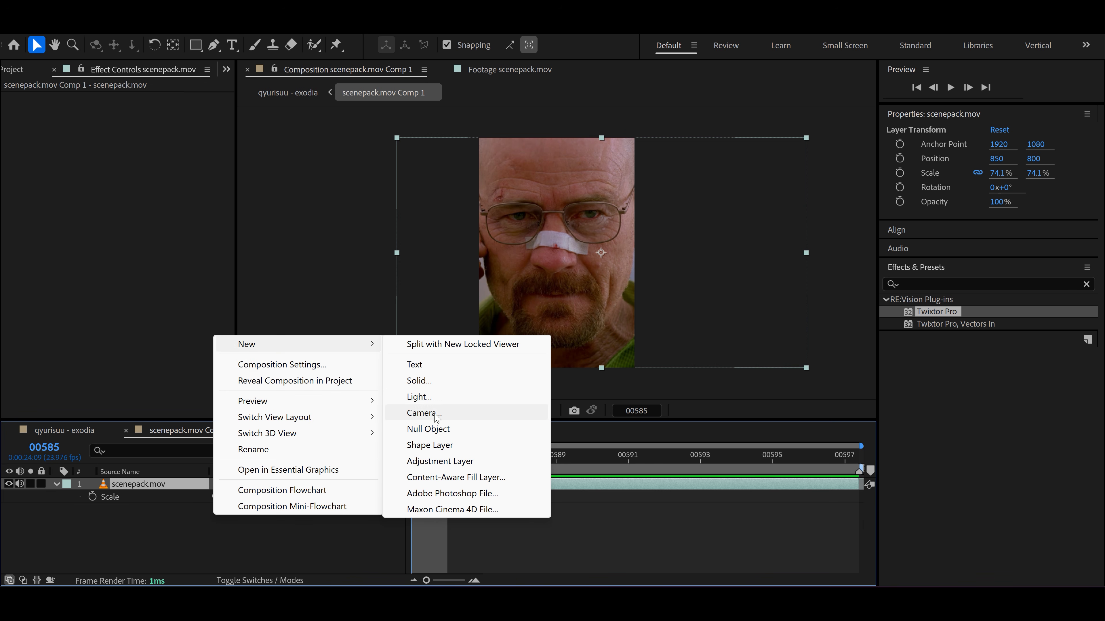
{"action": "left_click", "coordinate": [436, 429]}
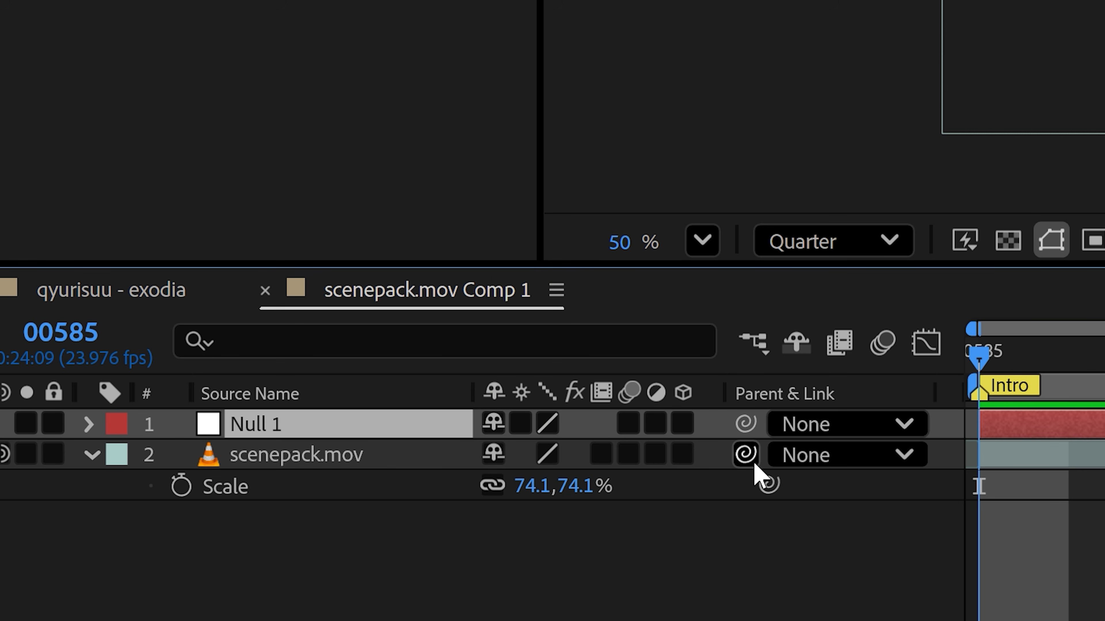
{"action": "left_click_drag", "start_coordinate": [753, 464], "coordinate": [429, 435]}
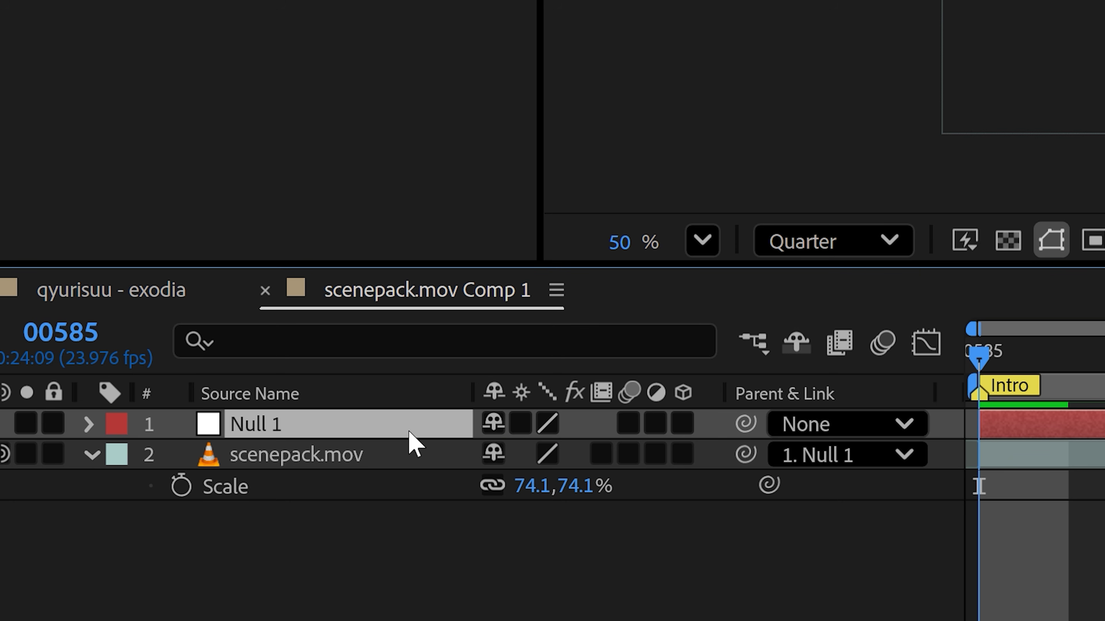
Step: Try scaling Null 1 down to 72% to see its effect on the parented footage
{"action": "key", "text": "s"}
{"action": "left_click_drag", "start_coordinate": [533, 456], "coordinate": [500, 471]}
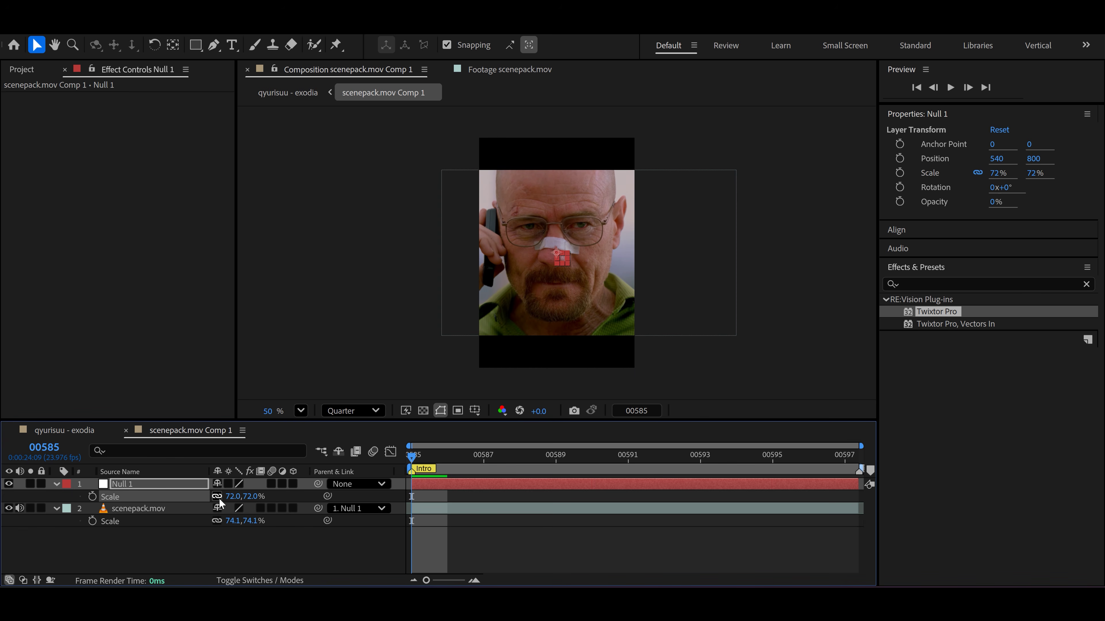
{"action": "key", "text": "ctrl+z"}
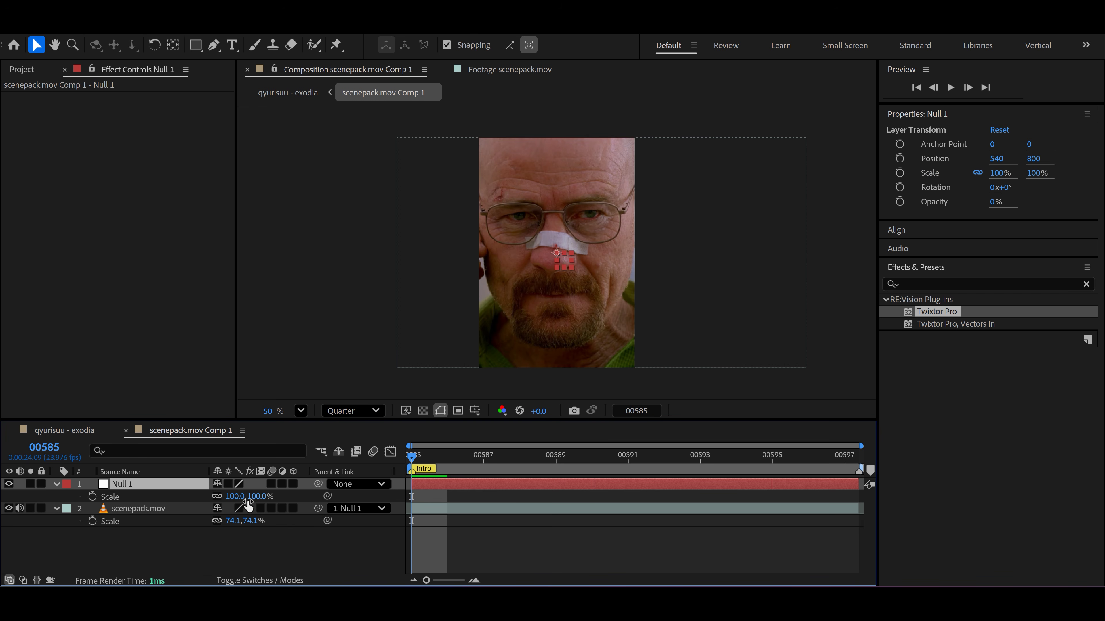
Step: Keyframe Null 1's Scale at 100% on frame 585 and at 120% on frame 597
{"action": "key", "text": "alt+shift+s"}
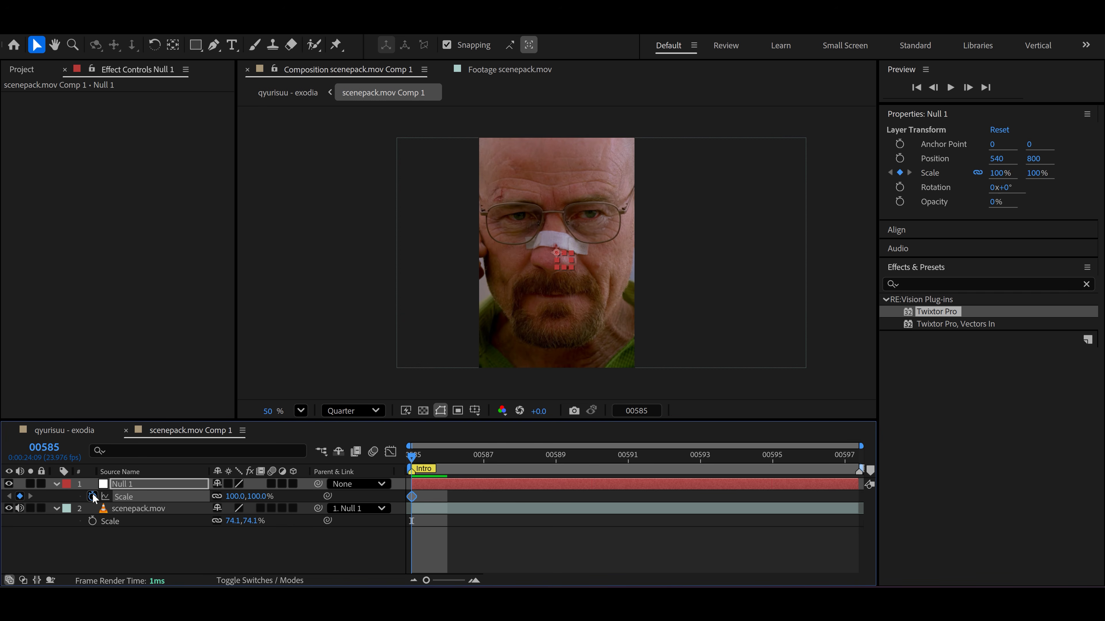
{"action": "left_click_drag", "start_coordinate": [546, 470], "coordinate": [845, 468]}
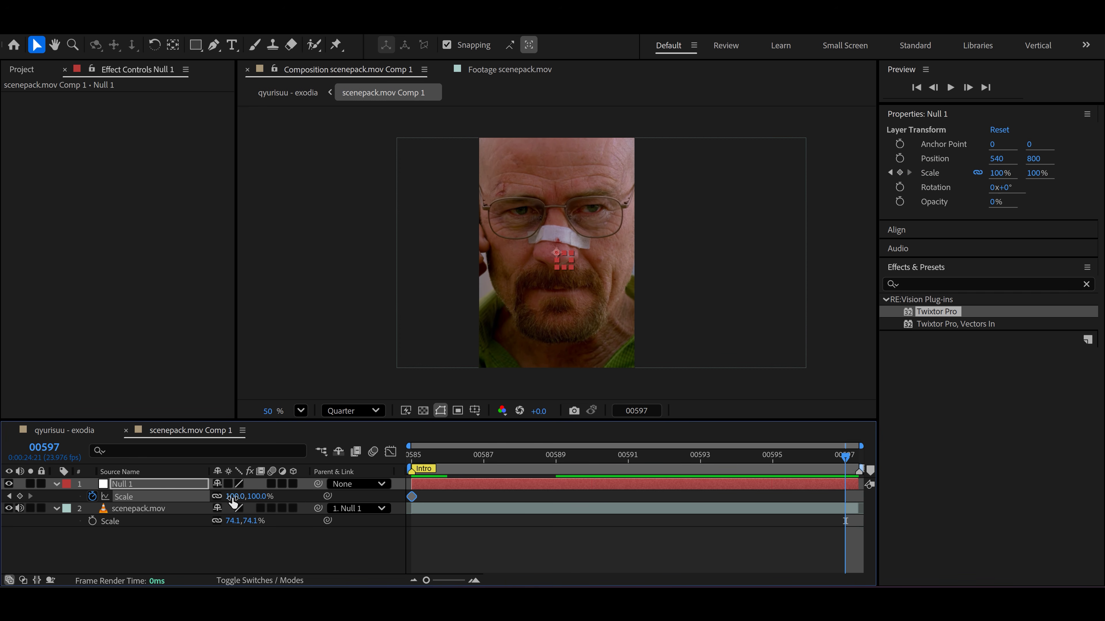
{"action": "left_click", "coordinate": [235, 497]}
{"action": "type", "text": "120"}
{"action": "key", "text": "Return"}
{"action": "left_click_drag", "start_coordinate": [547, 466], "coordinate": [411, 486]}
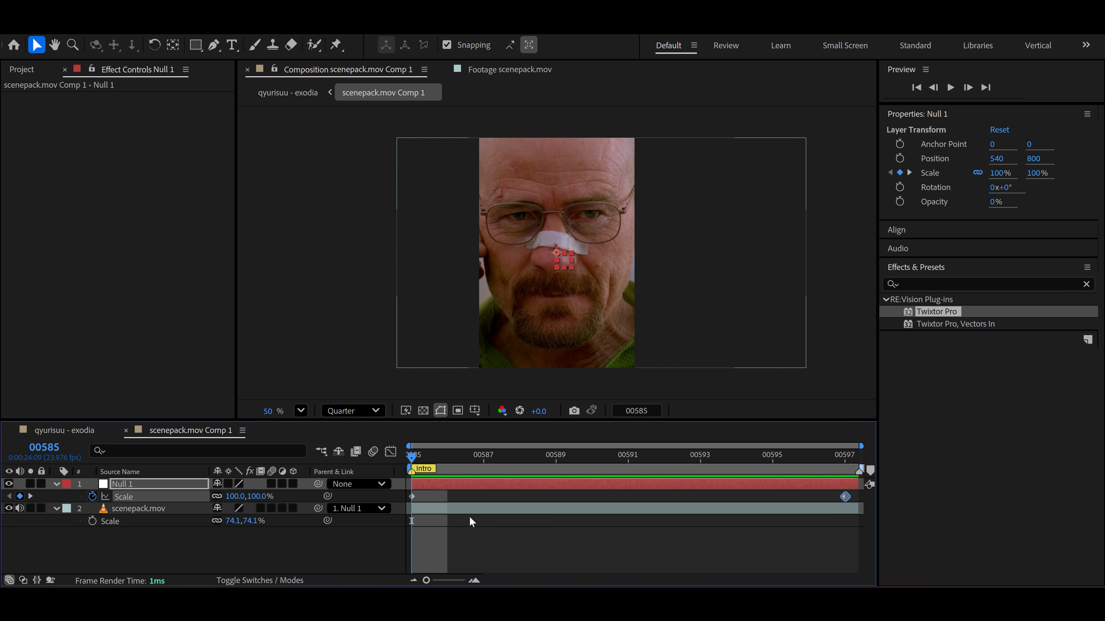
Step: Copy the keyframed Null 1 layer and return to the qyurisuu - exodia composition
{"action": "left_click", "coordinate": [252, 528]}
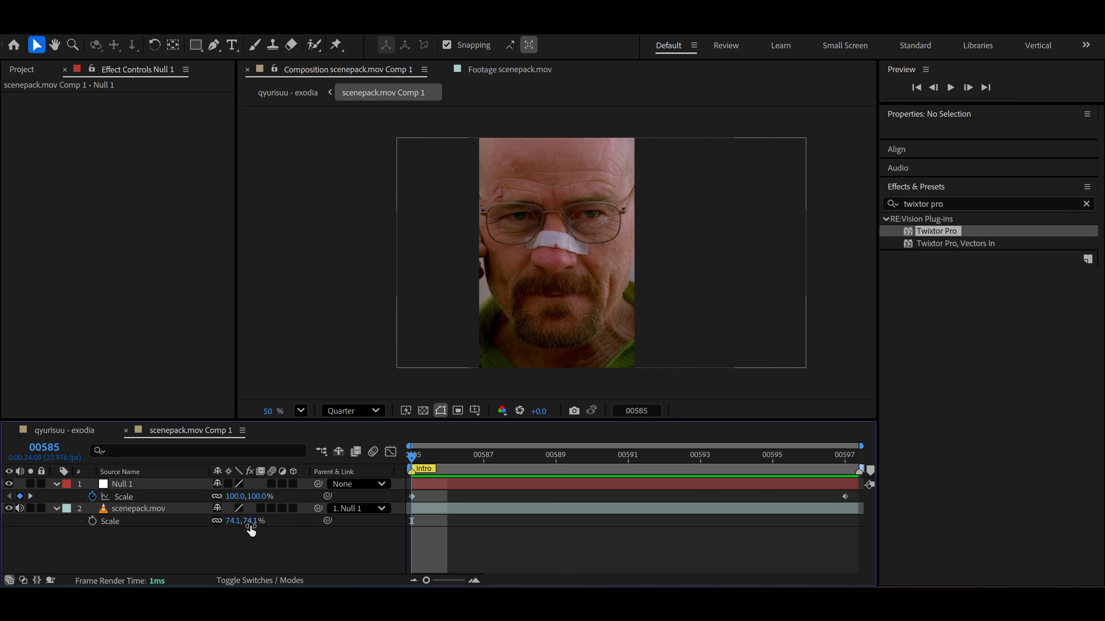
{"action": "left_click", "coordinate": [164, 486]}
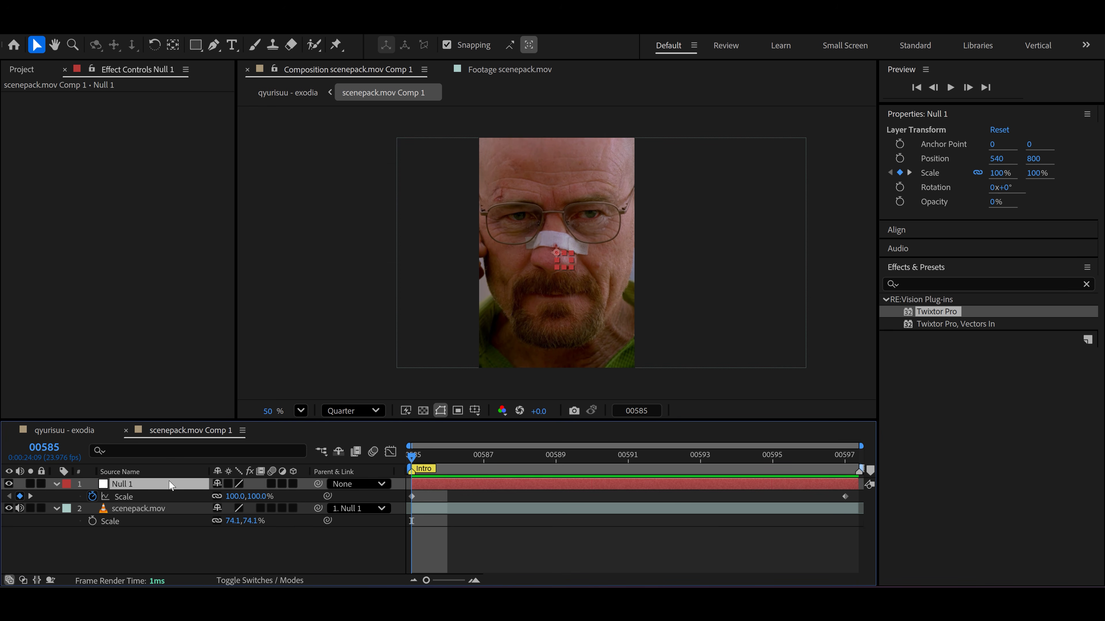
{"action": "left_click", "coordinate": [287, 93]}
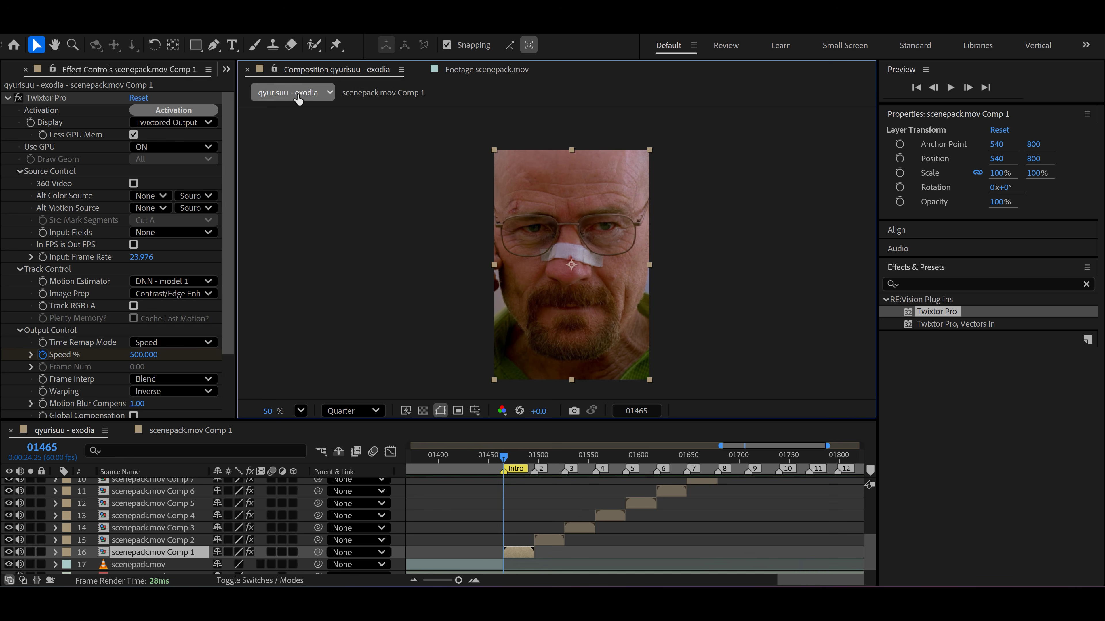
Step: Paste the keyframed null into scenepack.mov Comp 2 and parent its scenepack.mov layer to the null
{"action": "left_click", "coordinate": [548, 462]}
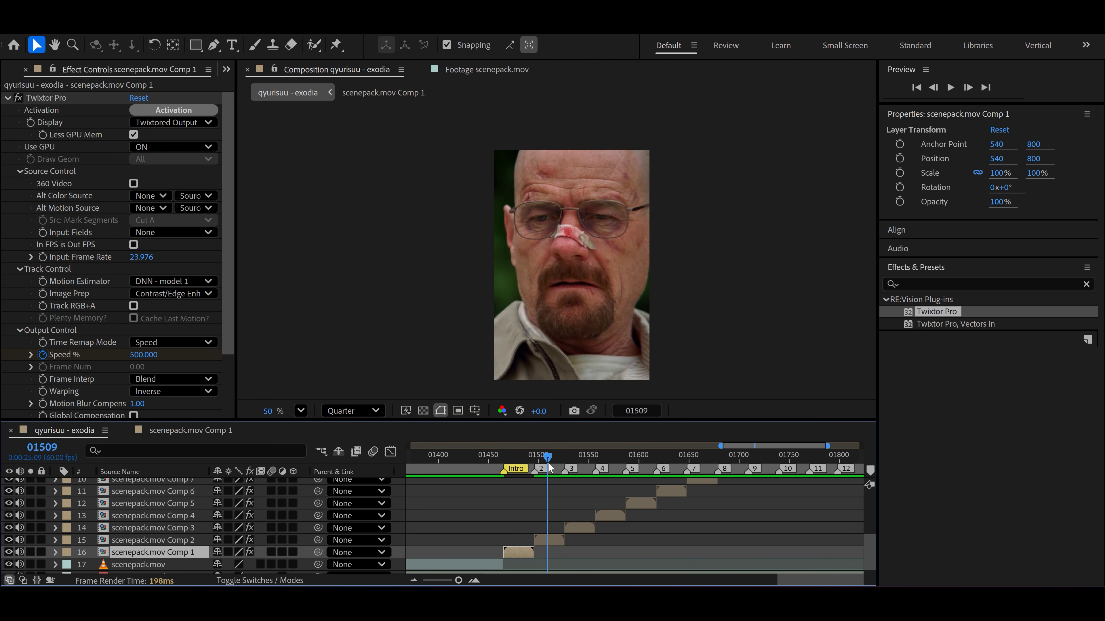
{"action": "double_click", "coordinate": [553, 539]}
{"action": "key", "text": "ctrl+alt+shift+y"}
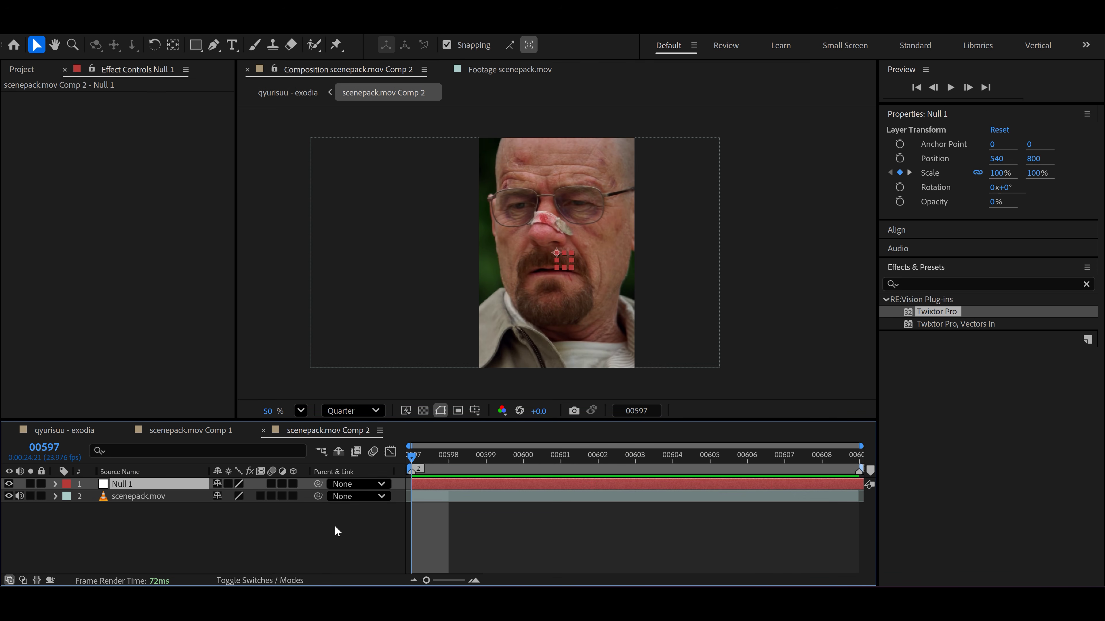
{"action": "left_click_drag", "start_coordinate": [319, 496], "coordinate": [178, 487]}
Step: Play back the qyurisuu - exodia edit from frame 1437 to review the zooming clips
{"action": "key", "text": "space"}
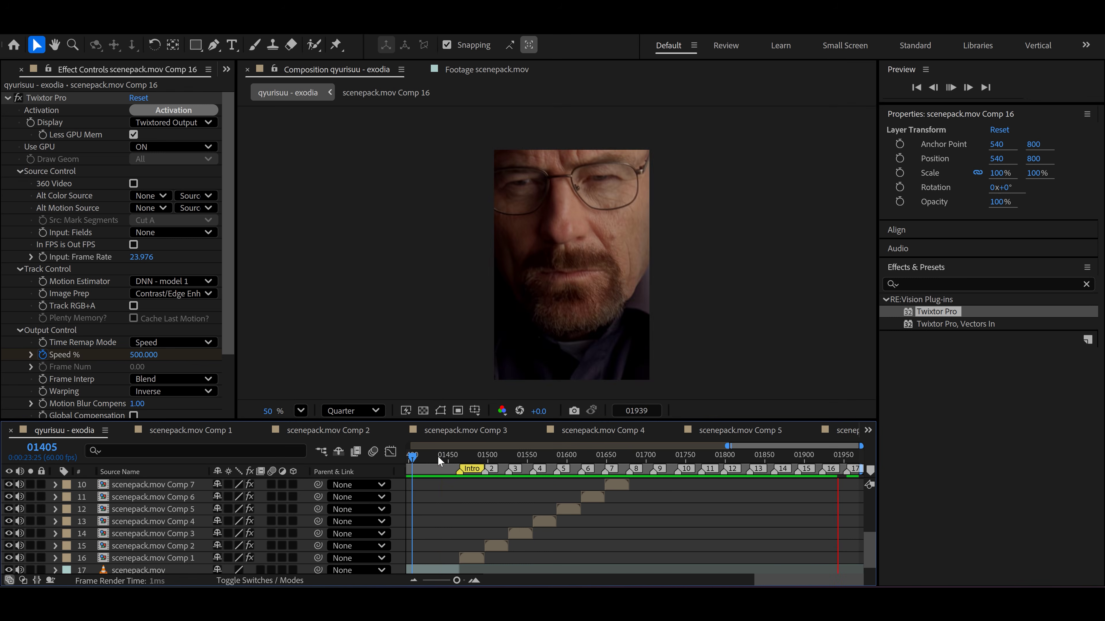
{"action": "left_click", "coordinate": [438, 456]}
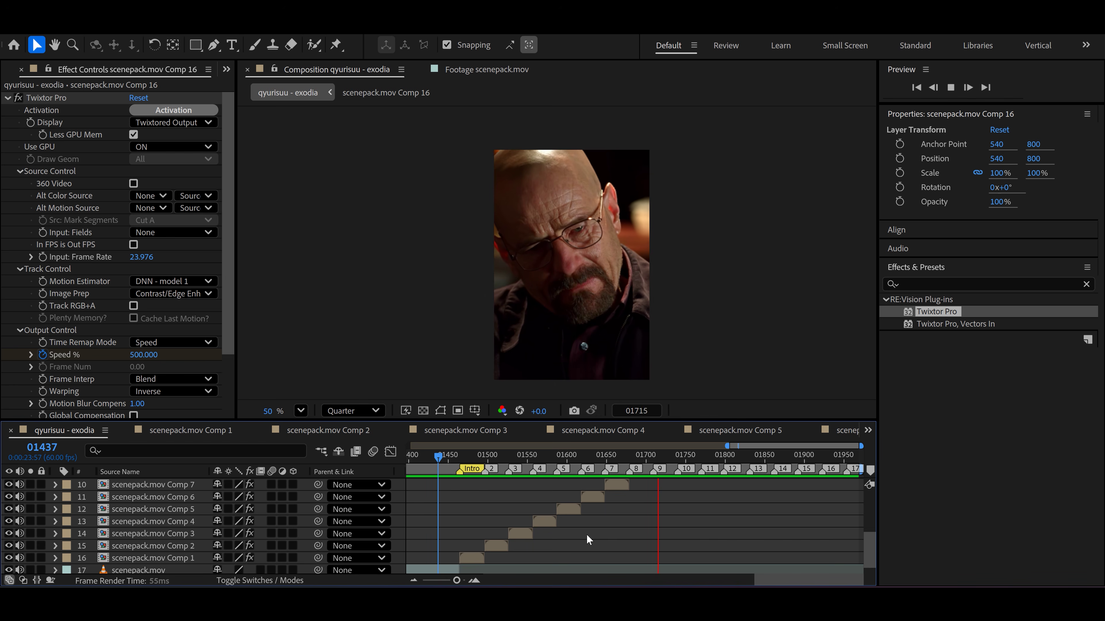
{"action": "key", "text": "space"}
Step: Move the scenepack.mov Comp 9 clip to start at marker 9 on frame 1709 and end at frame 1740
{"action": "scroll", "coordinate": [730, 500], "scroll_direction": "up", "scroll_amount": 3}
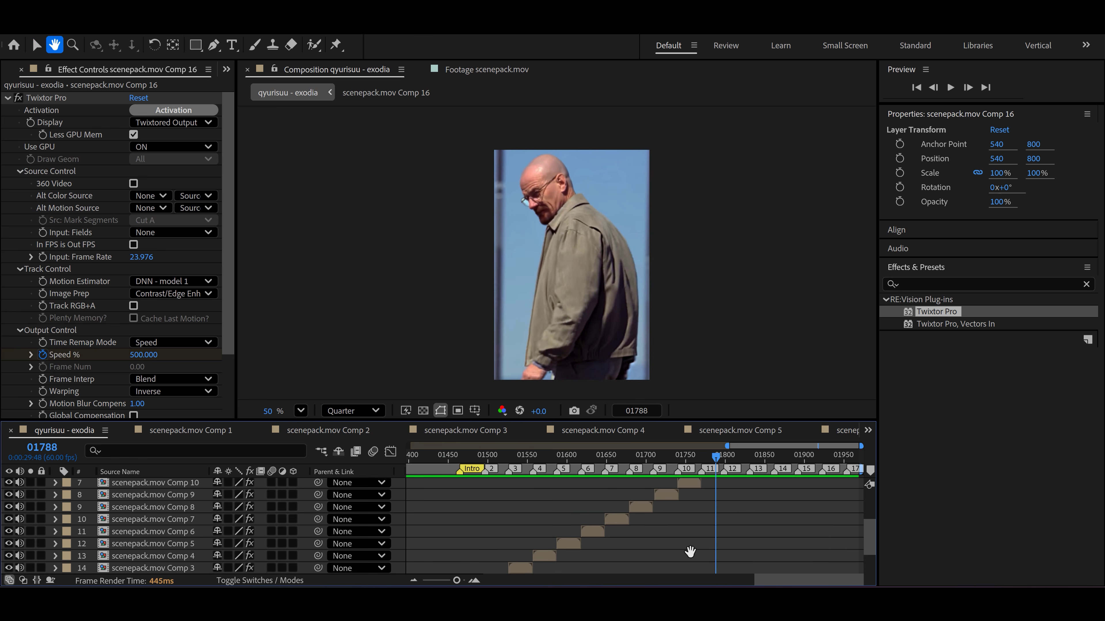
{"action": "left_click_drag", "start_coordinate": [662, 453], "coordinate": [654, 455]}
{"action": "scroll", "coordinate": [679, 526], "scroll_direction": "up", "scroll_amount": 10}
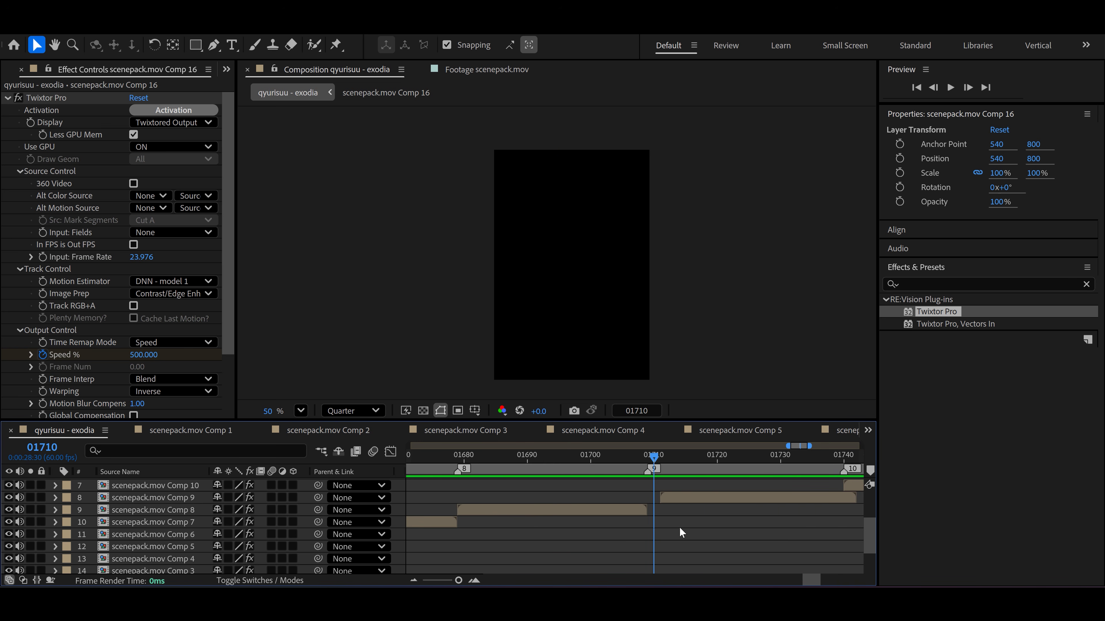
{"action": "scroll", "coordinate": [679, 526], "scroll_direction": "up", "scroll_amount": 2}
{"action": "left_click_drag", "start_coordinate": [625, 525], "coordinate": [620, 524]}
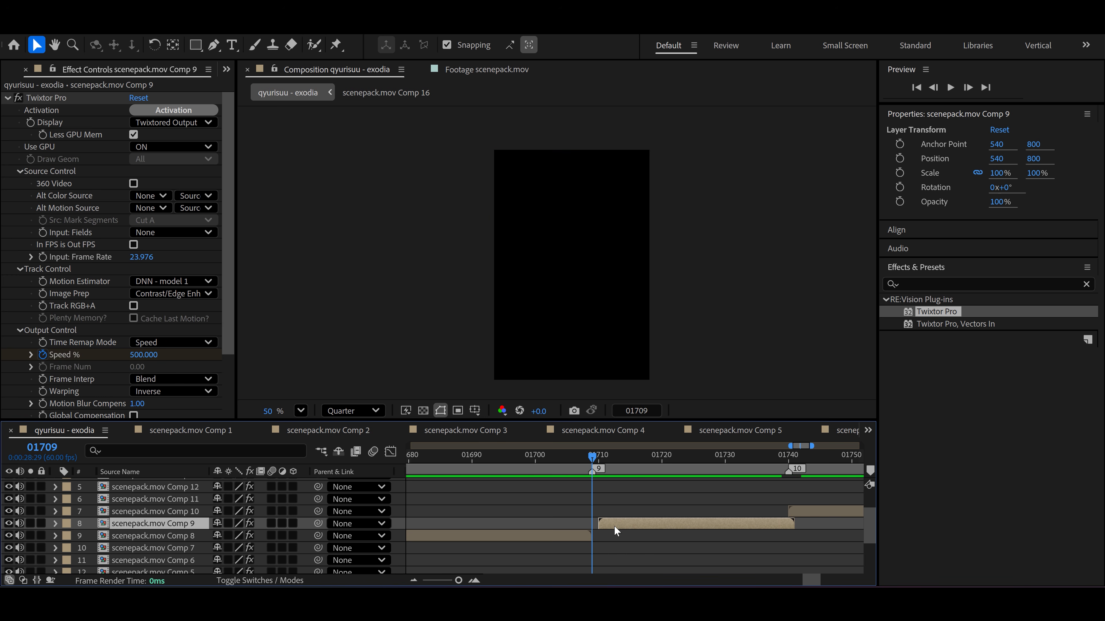
{"action": "left_click_drag", "start_coordinate": [614, 525], "coordinate": [606, 522]}
{"action": "left_click", "coordinate": [788, 471]}
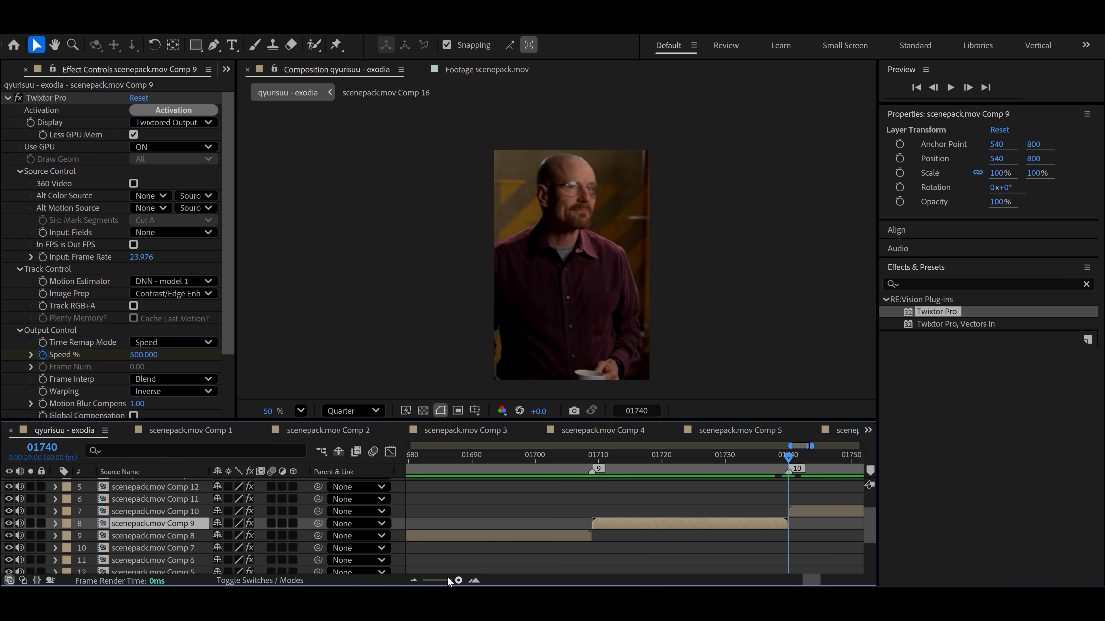
Step: Examine the clip joins between markers 2 and 7, up to frame 1648
{"action": "left_click_drag", "start_coordinate": [450, 582], "coordinate": [444, 581]}
{"action": "scroll", "coordinate": [702, 526], "scroll_direction": "up", "scroll_amount": 2}
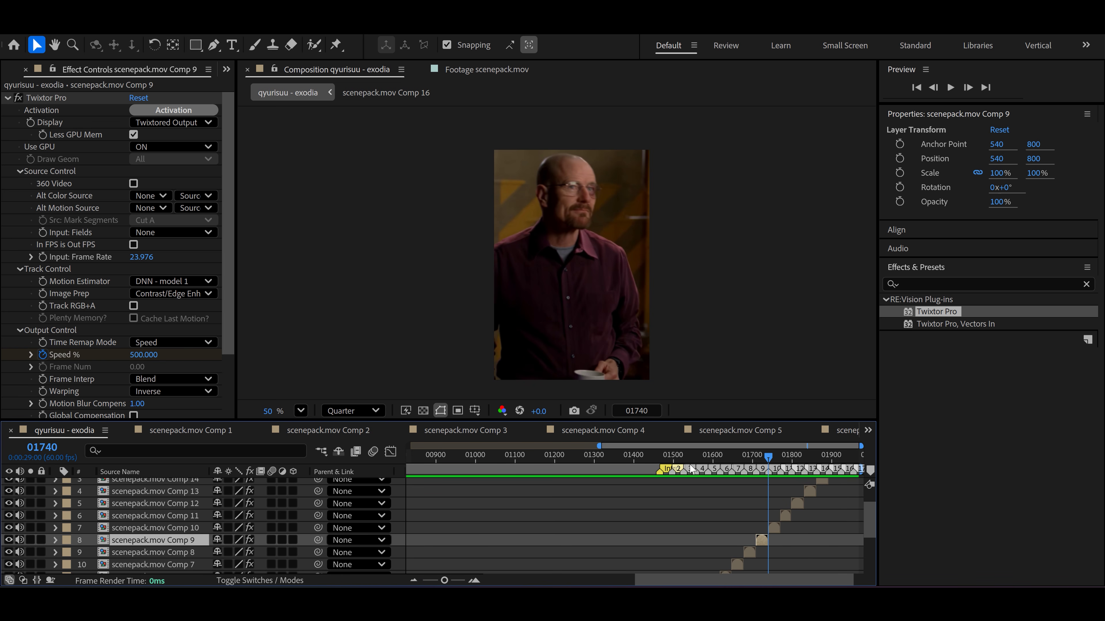
{"action": "left_click", "coordinate": [693, 454]}
{"action": "key", "text": "equal"}
{"action": "key", "text": "equal"}
{"action": "key", "text": "equal"}
{"action": "left_click", "coordinate": [720, 457]}
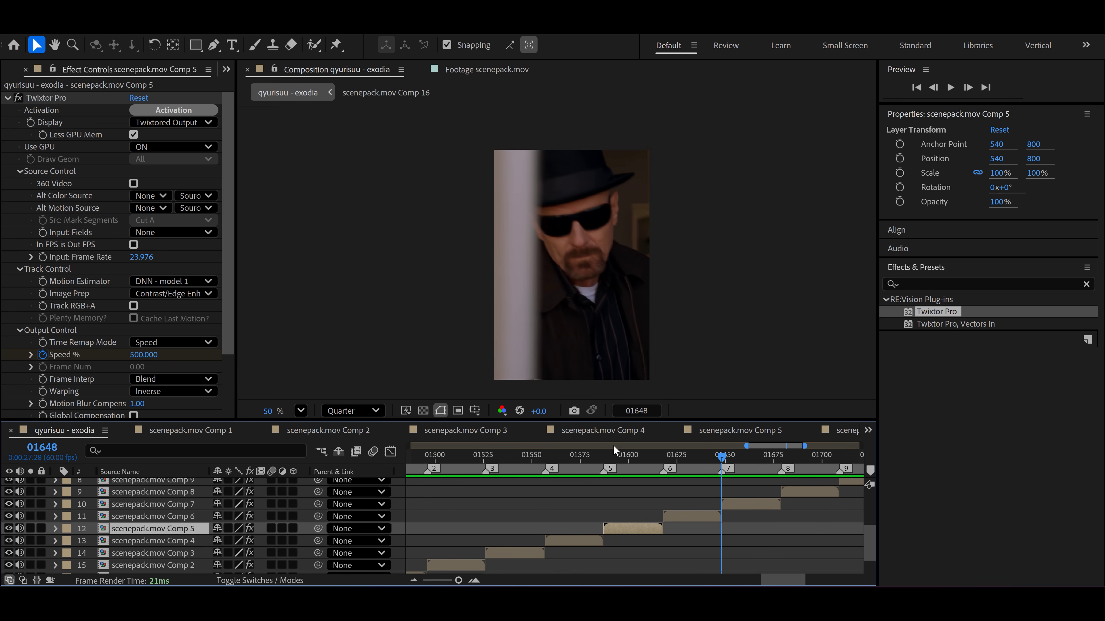
Step: In scenepack.mov Comp 7, slide the scenepack.mov footage slightly earlier and extend its end to frame 670, returning to the main composition
{"action": "scroll", "coordinate": [715, 513], "scroll_direction": "right", "scroll_amount": 5}
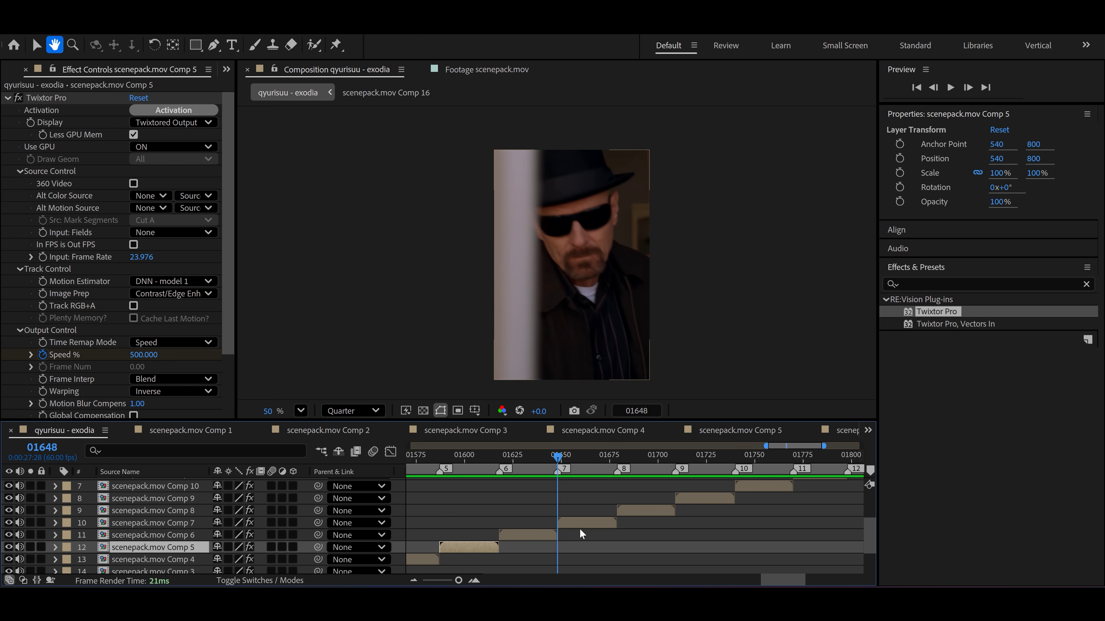
{"action": "left_click", "coordinate": [563, 456]}
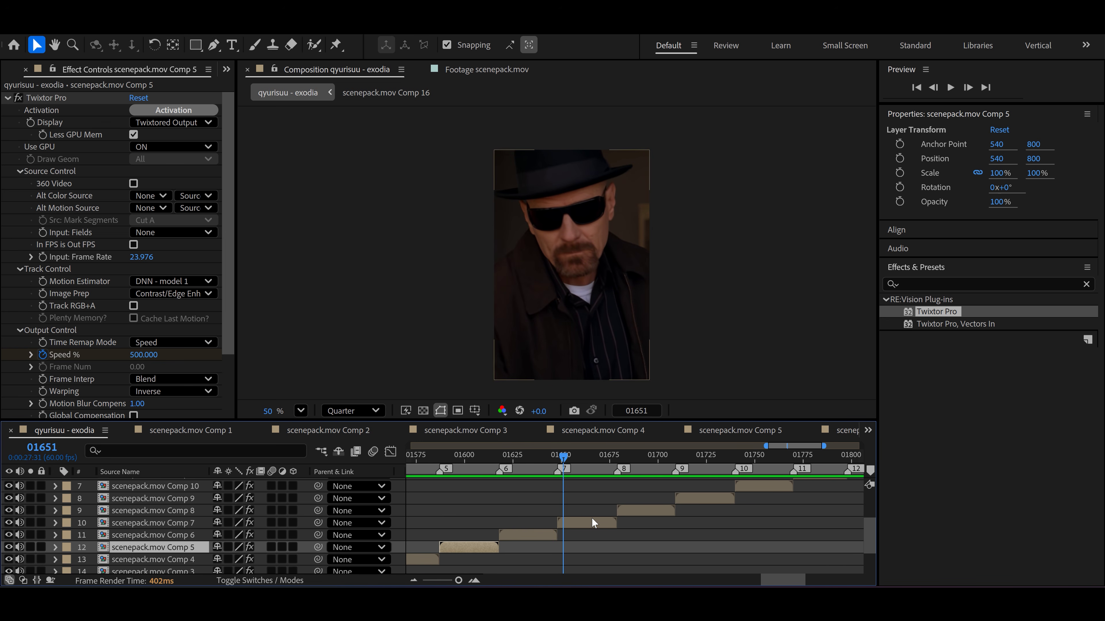
{"action": "left_click", "coordinate": [579, 522]}
{"action": "double_click", "coordinate": [576, 522]}
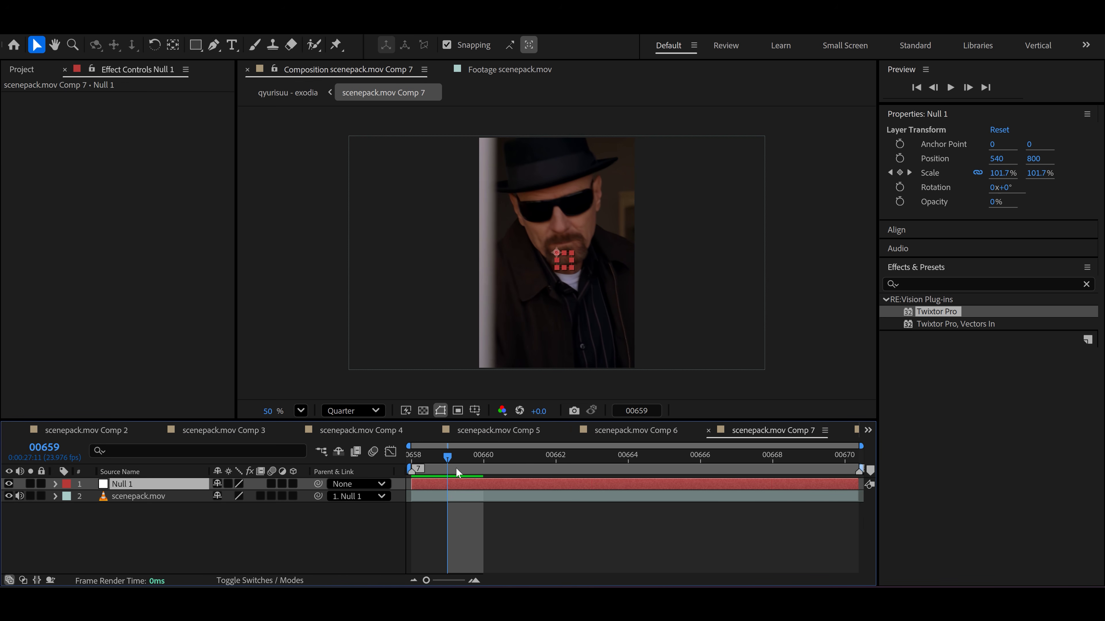
{"action": "left_click", "coordinate": [435, 461]}
{"action": "left_click_drag", "start_coordinate": [706, 495], "coordinate": [631, 507]}
{"action": "left_click_drag", "start_coordinate": [778, 496], "coordinate": [835, 495]}
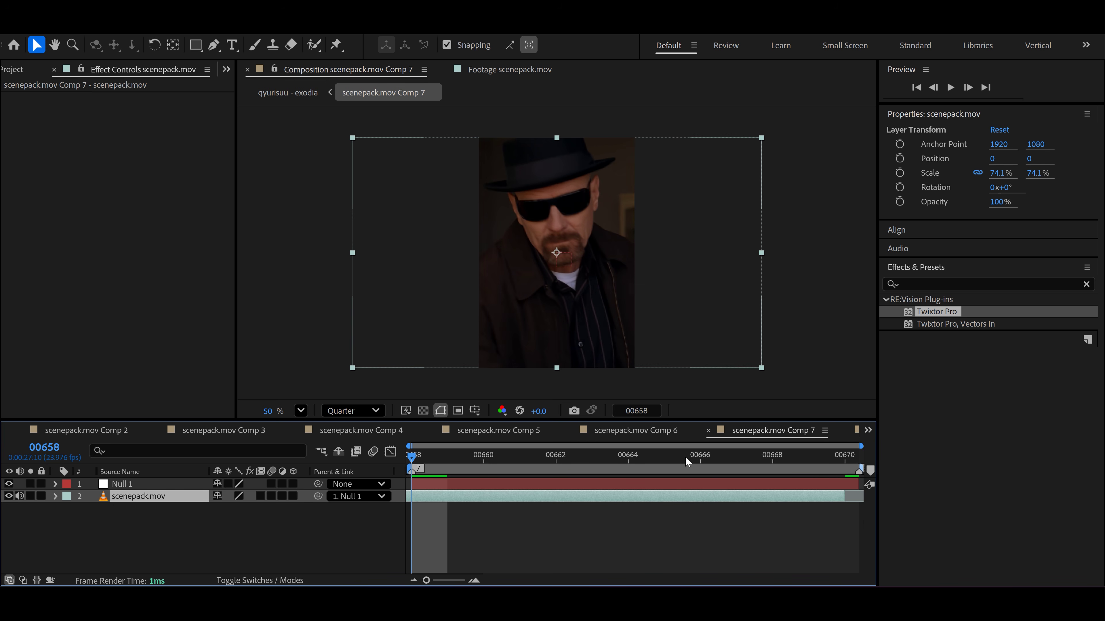
{"action": "left_click", "coordinate": [283, 92]}
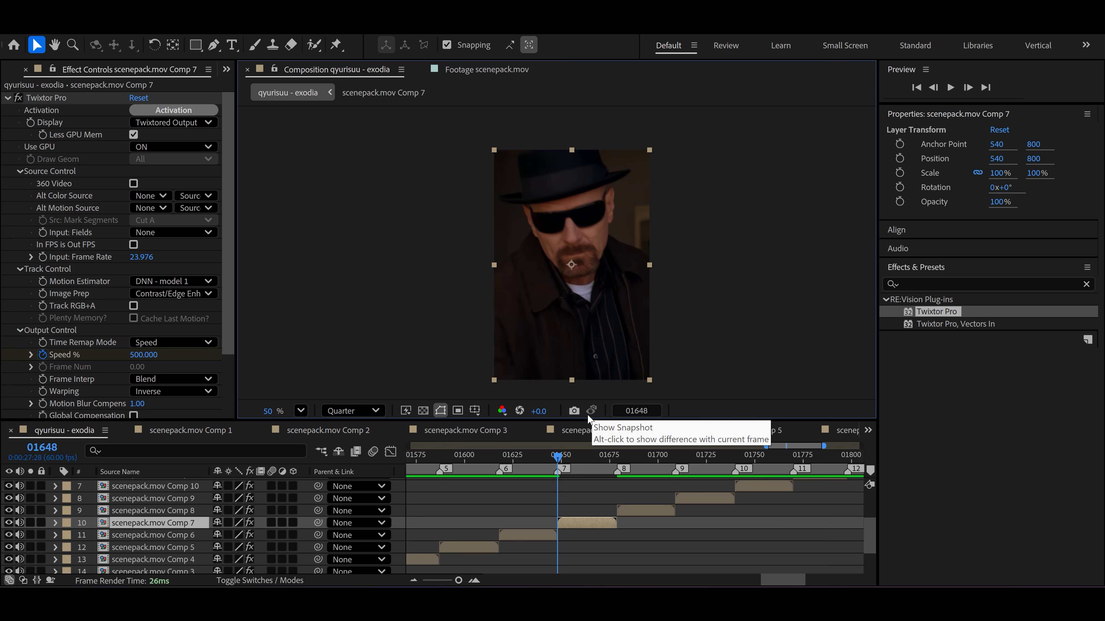
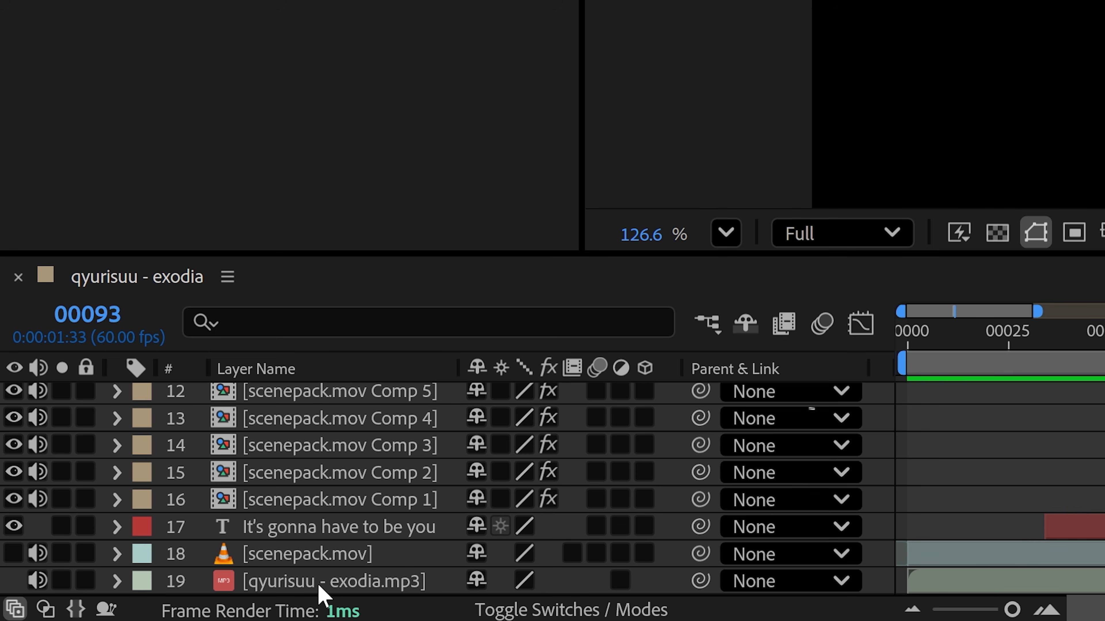
Step: Set the Audio Levels of the qyurisuu - exodia.mp3 layer to -10 dB
{"action": "left_click", "coordinate": [320, 588]}
{"action": "key", "text": "l"}
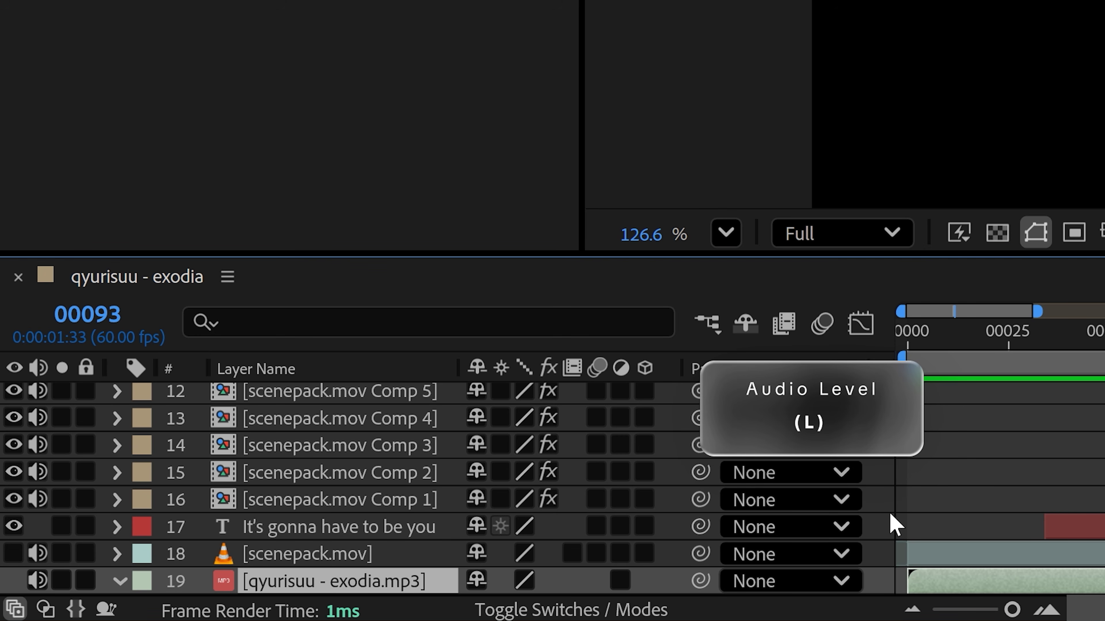
{"action": "scroll", "coordinate": [889, 512], "scroll_direction": "down", "scroll_amount": 2}
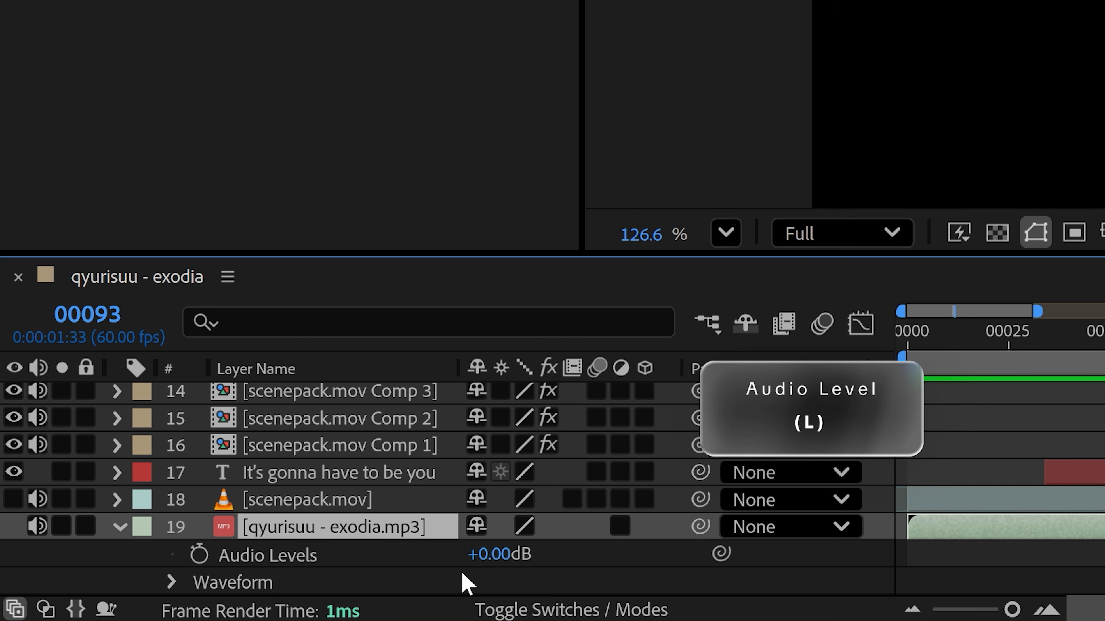
{"action": "left_click_drag", "start_coordinate": [494, 559], "coordinate": [481, 565]}
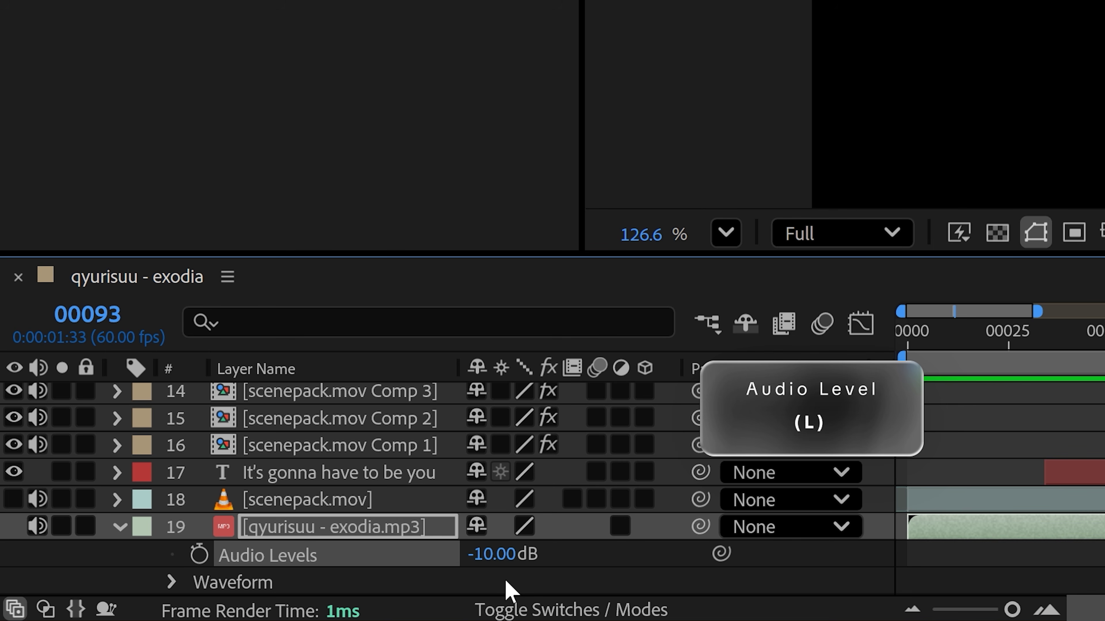
Step: Raise the Audio Levels of the scenepack.mov layer
{"action": "left_click", "coordinate": [431, 504]}
{"action": "key", "text": "l"}
{"action": "left_click_drag", "start_coordinate": [487, 473], "coordinate": [517, 487]}
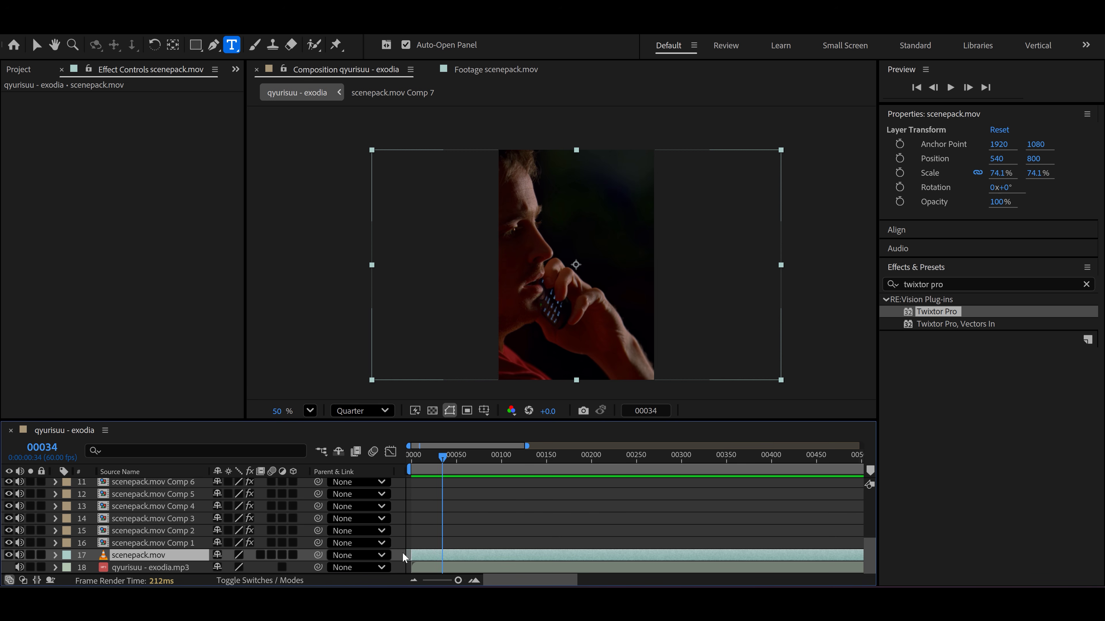
Step: Create an empty text layer above the scenepack.mov layer
{"action": "right_click", "coordinate": [402, 553]}
{"action": "mouse_move", "coordinate": [432, 382]}
{"action": "left_click", "coordinate": [595, 400]}
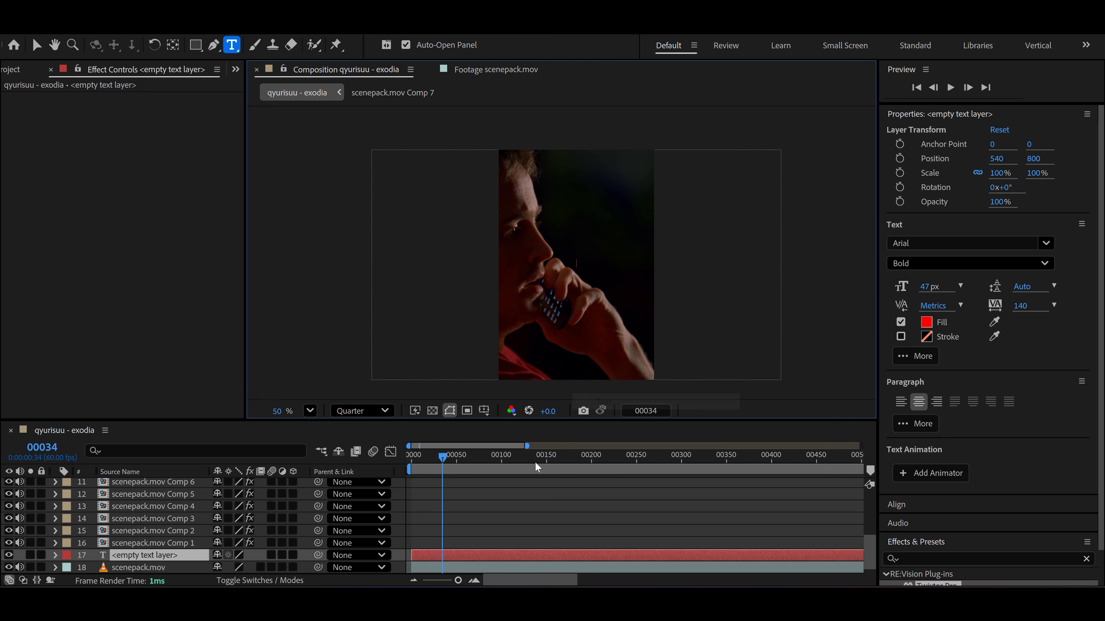
{"action": "scroll", "coordinate": [424, 513], "scroll_direction": "down", "scroll_amount": 1}
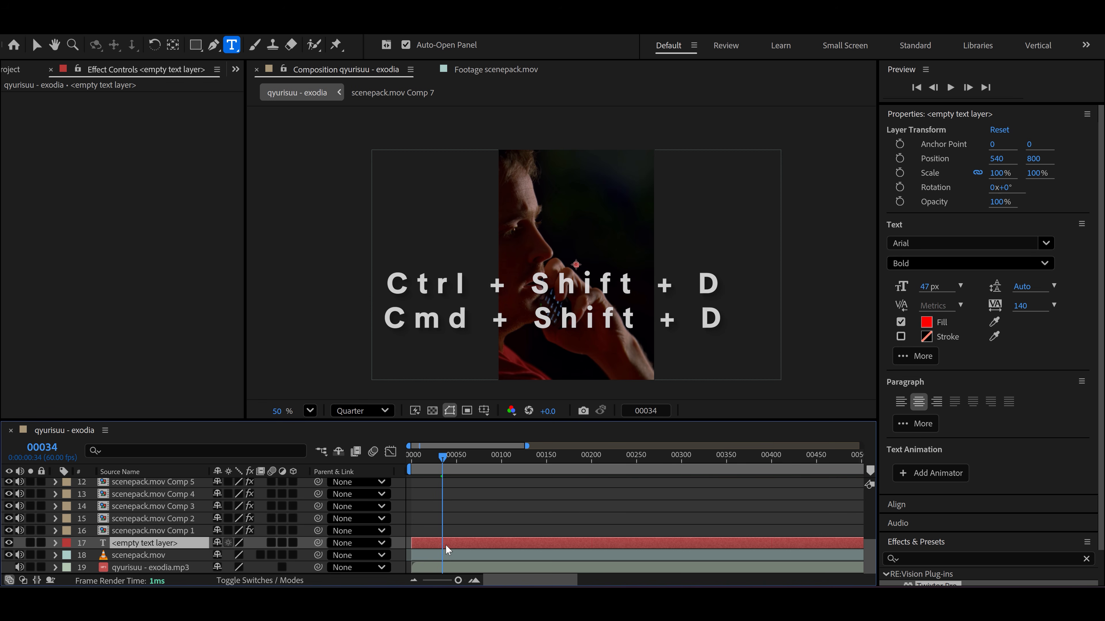
Step: Split the empty text layer at frame 34 and delete the part before it
{"action": "key", "text": "ctrl+shift+d"}
{"action": "scroll", "coordinate": [445, 507], "scroll_direction": "down", "scroll_amount": 1}
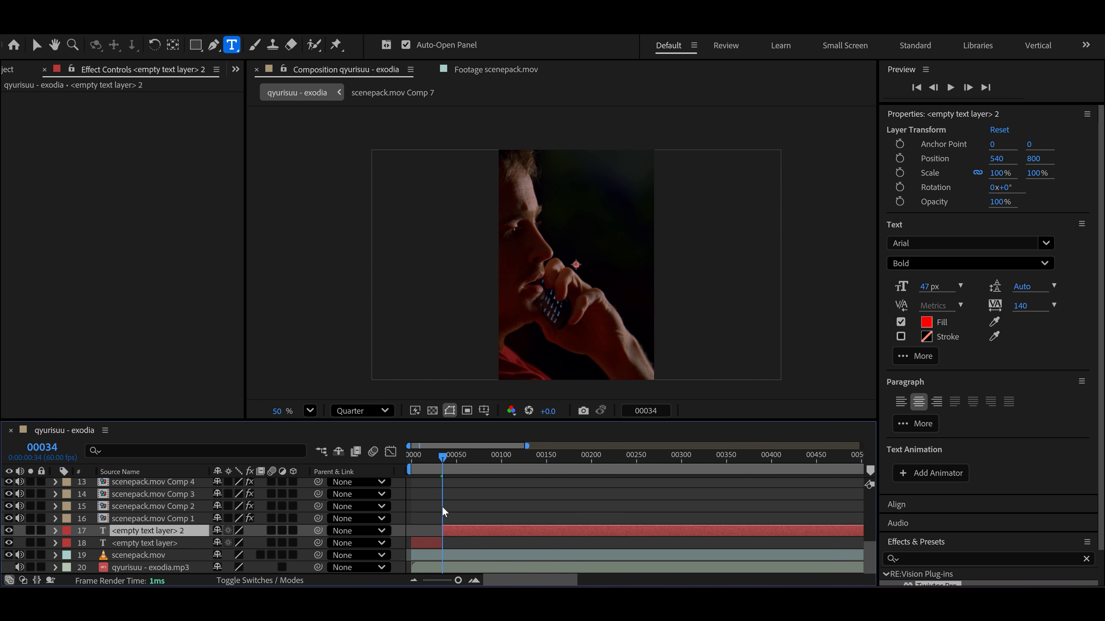
{"action": "left_click", "coordinate": [439, 542]}
{"action": "key", "text": "Delete"}
Step: Write "It's gonna have to be you" in the remaining text layer and set the viewer resolution to Full
{"action": "left_click", "coordinate": [193, 544]}
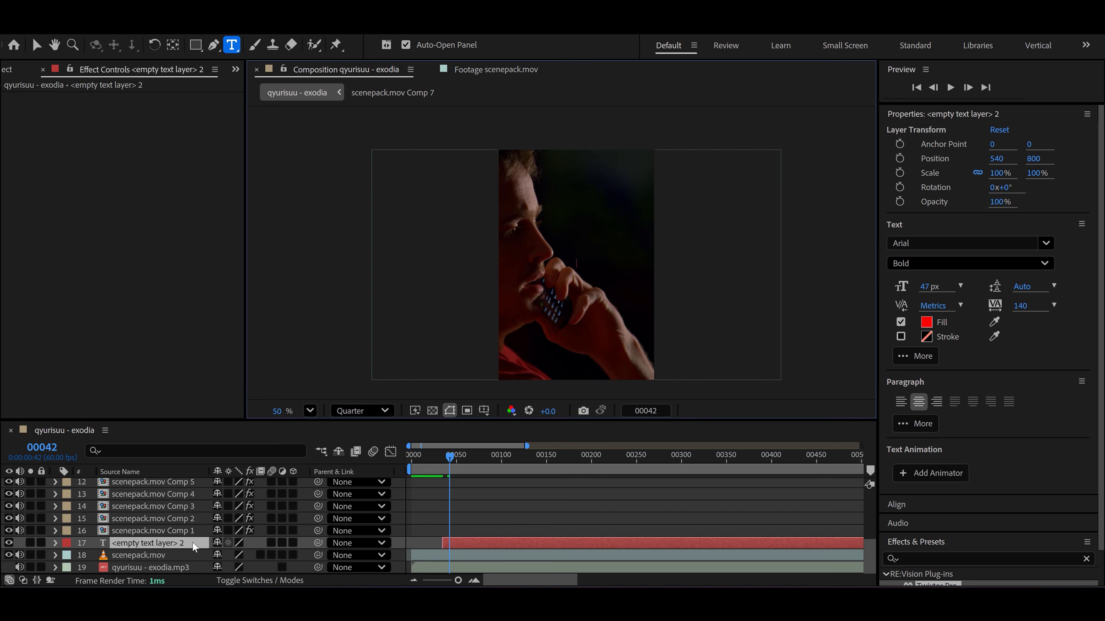
{"action": "type", "text": "I"}
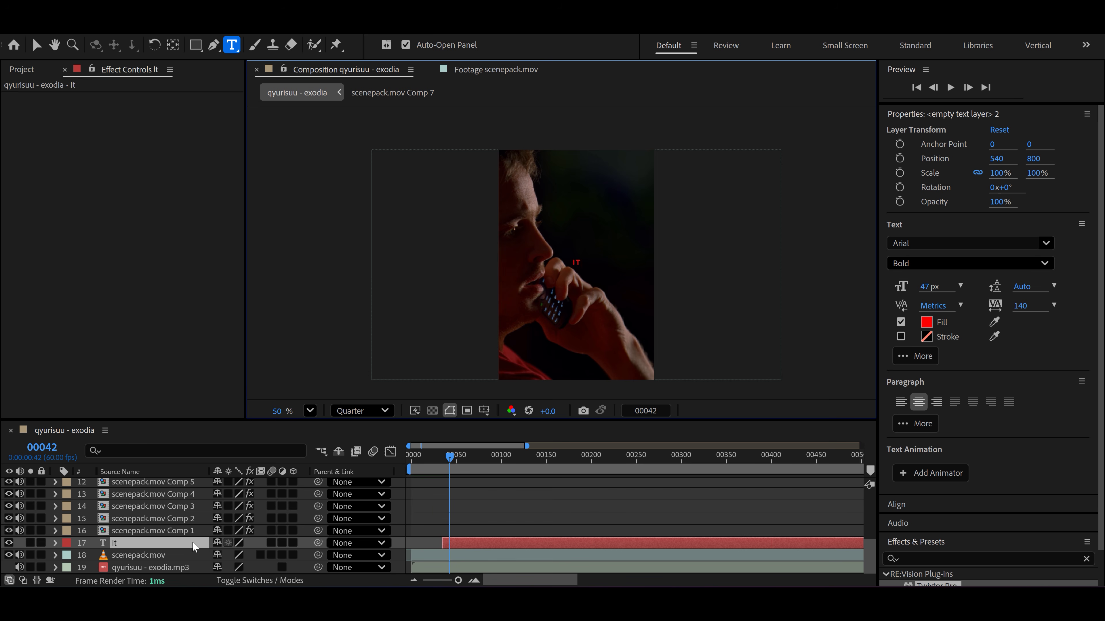
{"action": "type", "text": "t's gonna have to be you"}
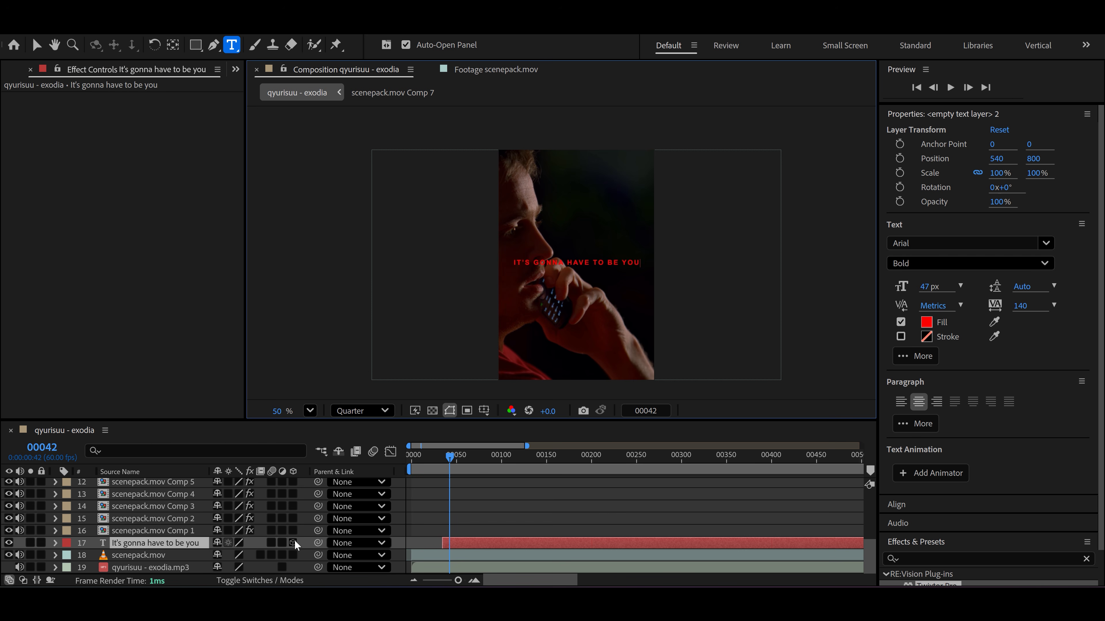
{"action": "left_click", "coordinate": [365, 411]}
{"action": "left_click", "coordinate": [370, 459]}
{"action": "scroll", "coordinate": [577, 317], "scroll_direction": "up", "scroll_amount": 5}
{"action": "scroll", "coordinate": [580, 304], "scroll_direction": "down", "scroll_amount": 3}
{"action": "scroll", "coordinate": [592, 283], "scroll_direction": "up", "scroll_amount": 1}
Step: Trim the end of the text layer to frame 102
{"action": "left_click", "coordinate": [525, 531]}
{"action": "left_click", "coordinate": [522, 543]}
{"action": "left_click_drag", "start_coordinate": [449, 457], "coordinate": [503, 457]}
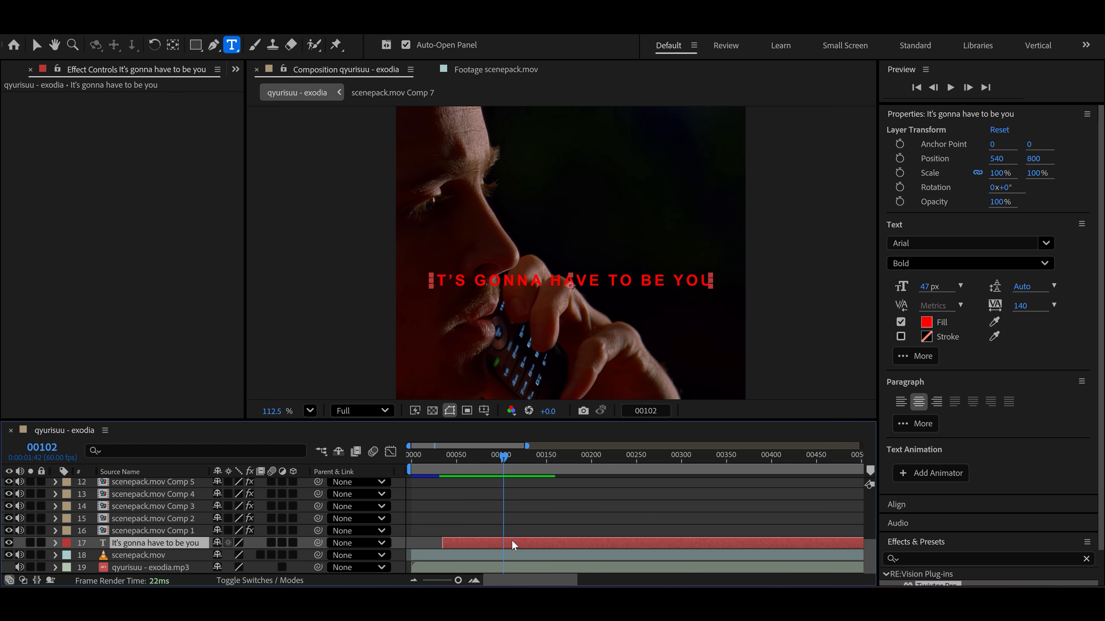
{"action": "key", "text": "alt+]"}
{"action": "key", "text": "ctrl+shift+a"}
Step: Change the fill colour of the whole "It's gonna have to be you" text to yellow FFEA00
{"action": "left_click", "coordinate": [443, 457]}
{"action": "left_click", "coordinate": [193, 543]}
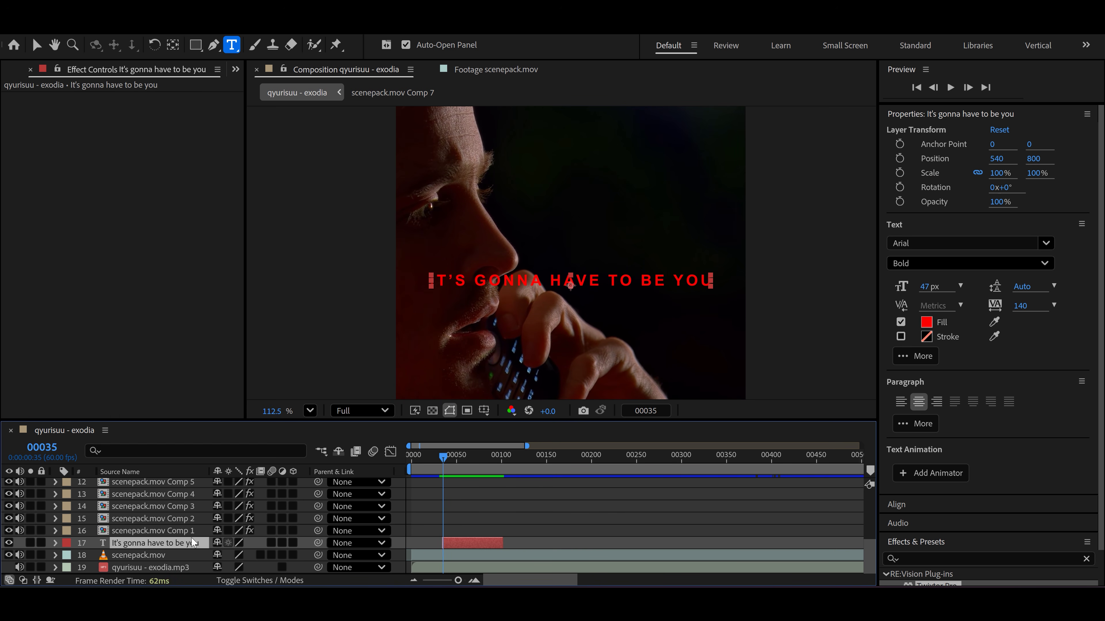
{"action": "double_click", "coordinate": [169, 544]}
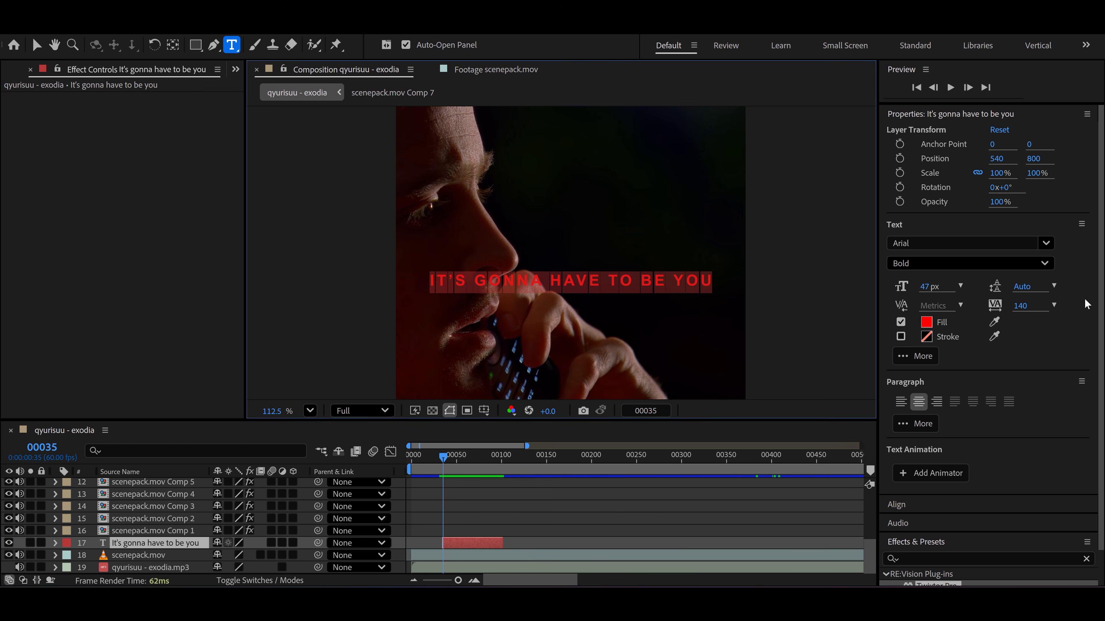
{"action": "left_click", "coordinate": [931, 327]}
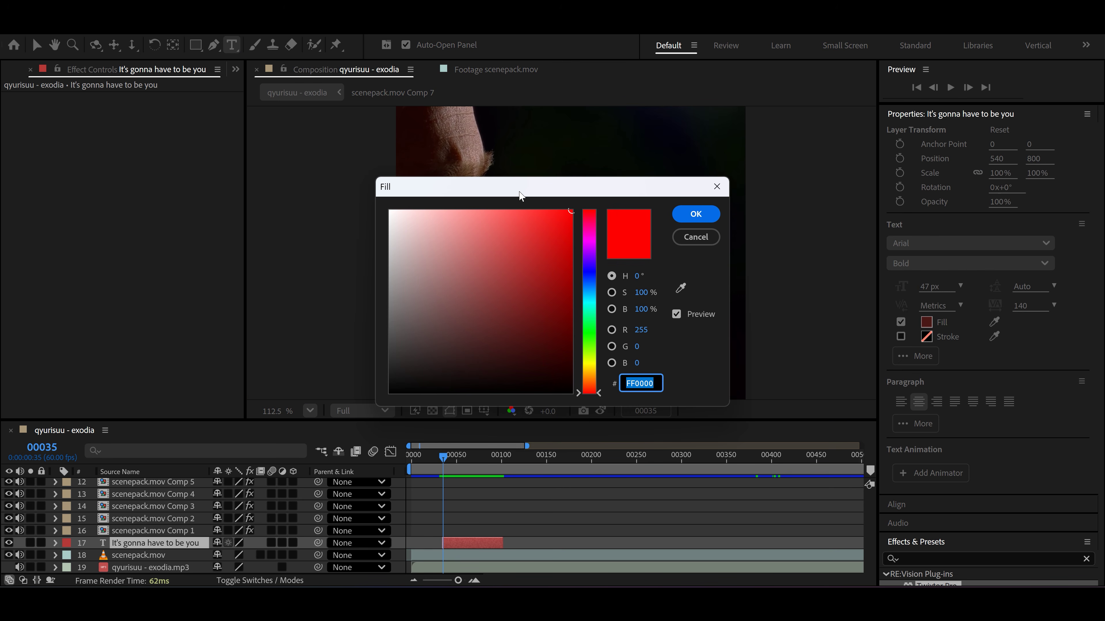
{"action": "left_click_drag", "start_coordinate": [522, 195], "coordinate": [283, 233]}
{"action": "left_click_drag", "start_coordinate": [139, 261], "coordinate": [23, 245]}
{"action": "left_click_drag", "start_coordinate": [257, 231], "coordinate": [184, 237]}
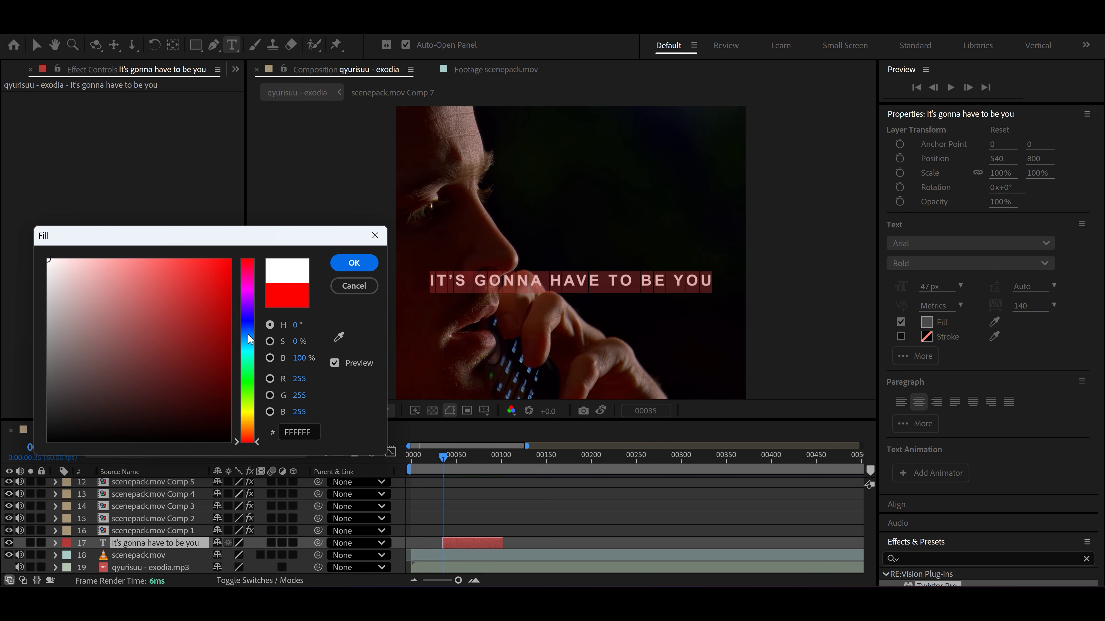
{"action": "left_click_drag", "start_coordinate": [249, 339], "coordinate": [257, 421]}
{"action": "left_click", "coordinate": [228, 262]}
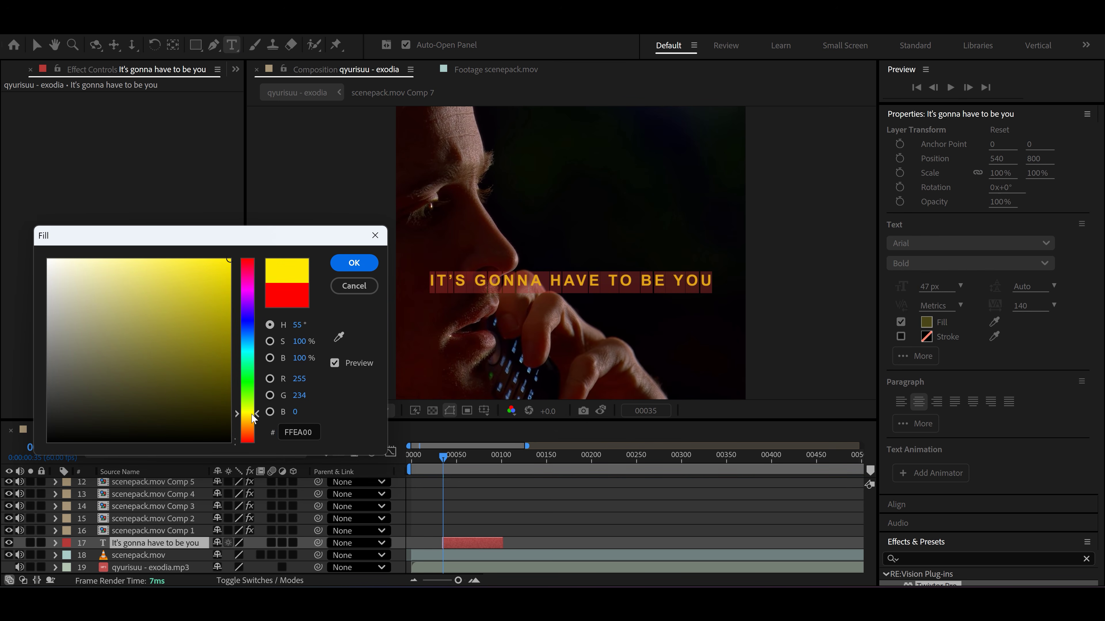
{"action": "left_click", "coordinate": [354, 262]}
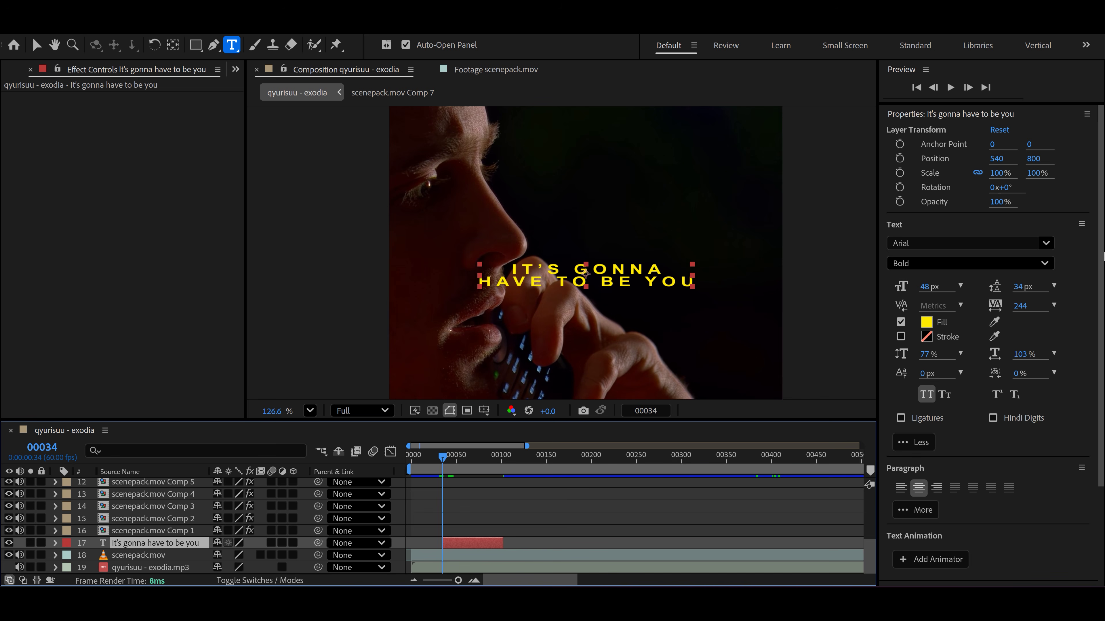
Step: Find the Fade Up Words animation preset and apply it to the text layer at frame 34
{"action": "scroll", "coordinate": [1101, 255], "scroll_direction": "down", "scroll_amount": 5}
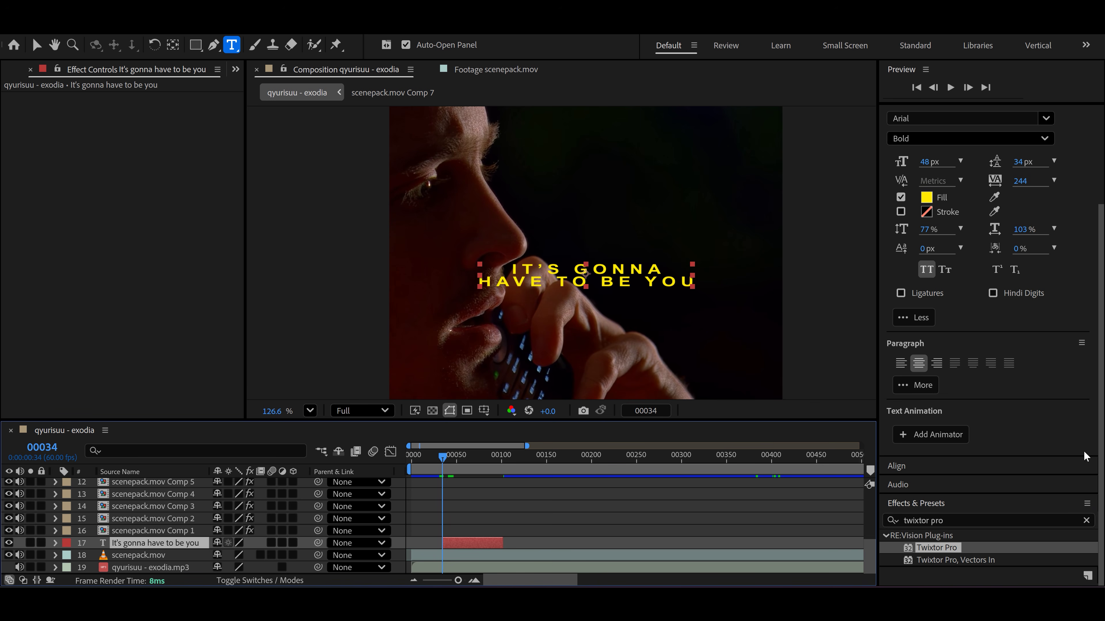
{"action": "left_click", "coordinate": [956, 521]}
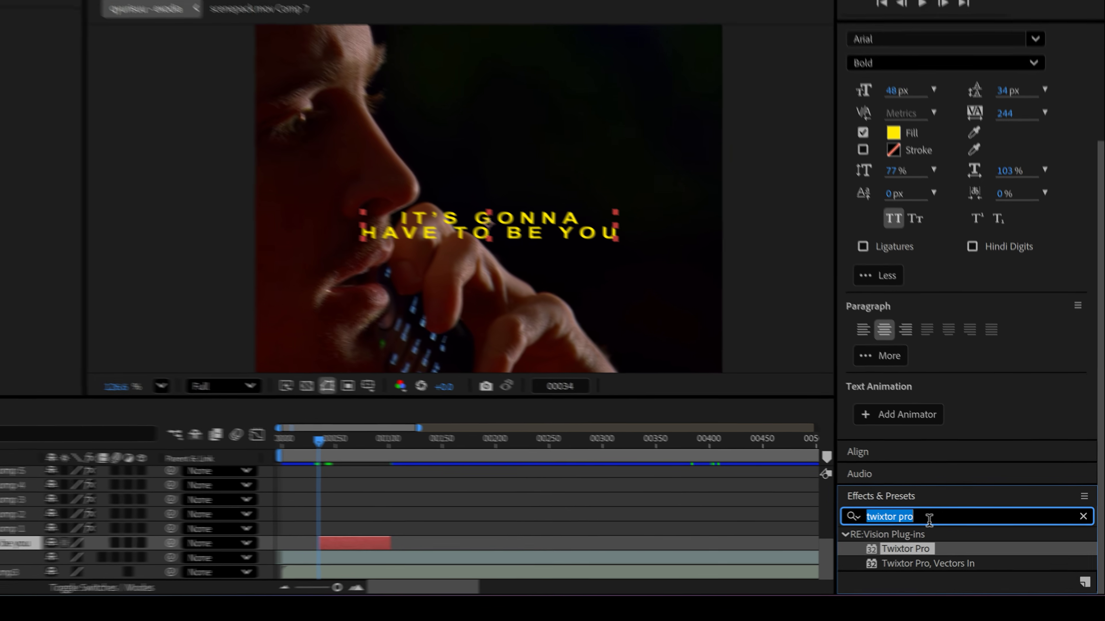
{"action": "type", "text": "fade"}
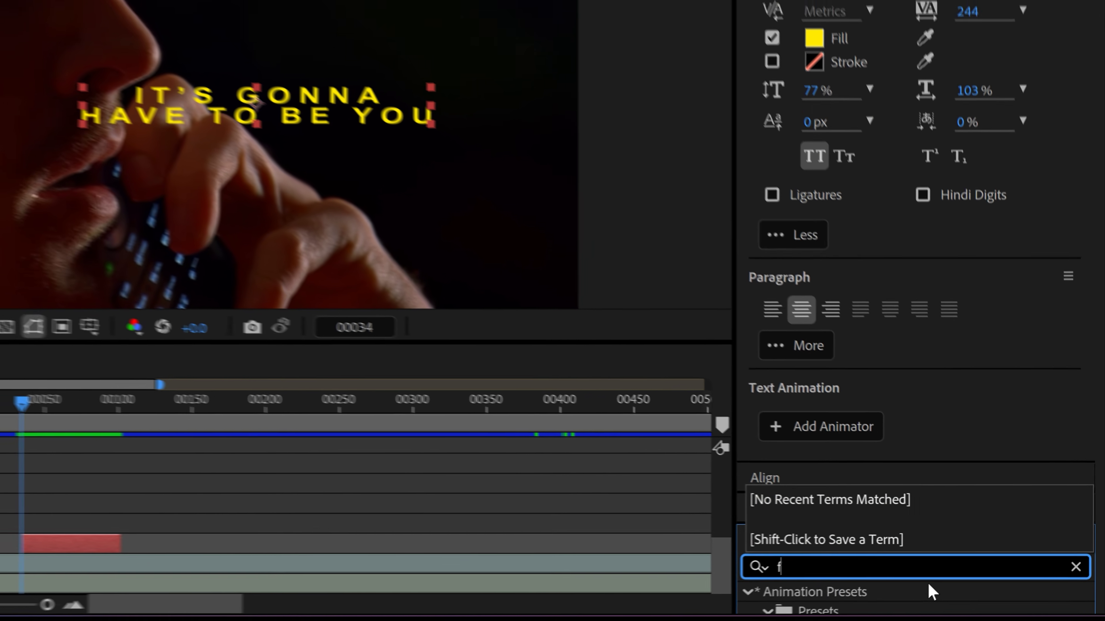
{"action": "type", "text": " up"}
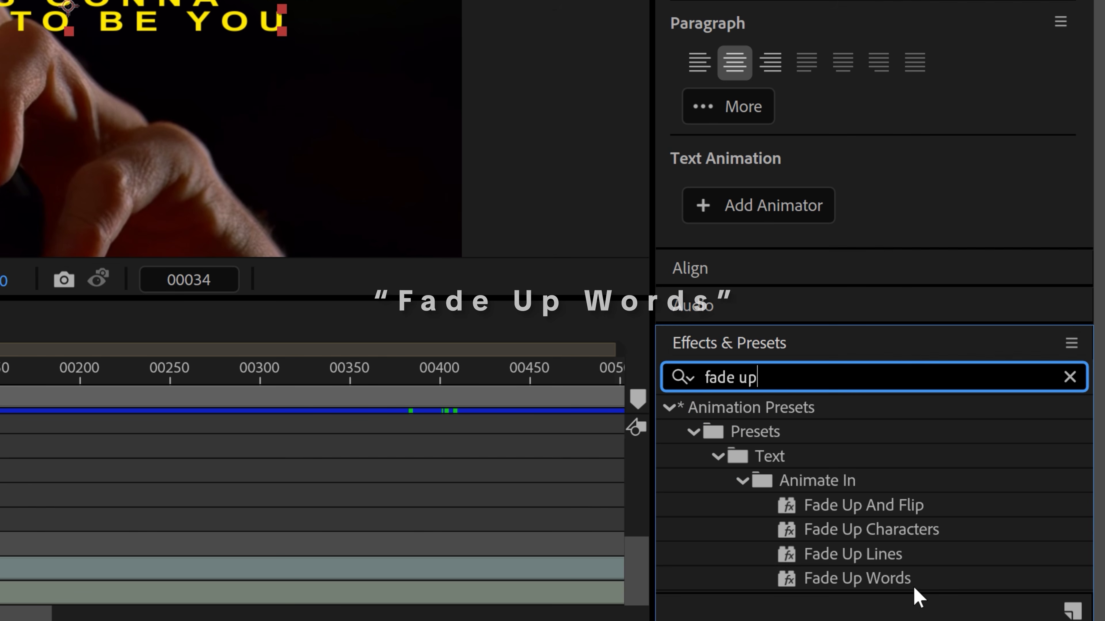
{"action": "left_click_drag", "start_coordinate": [859, 577], "coordinate": [491, 544]}
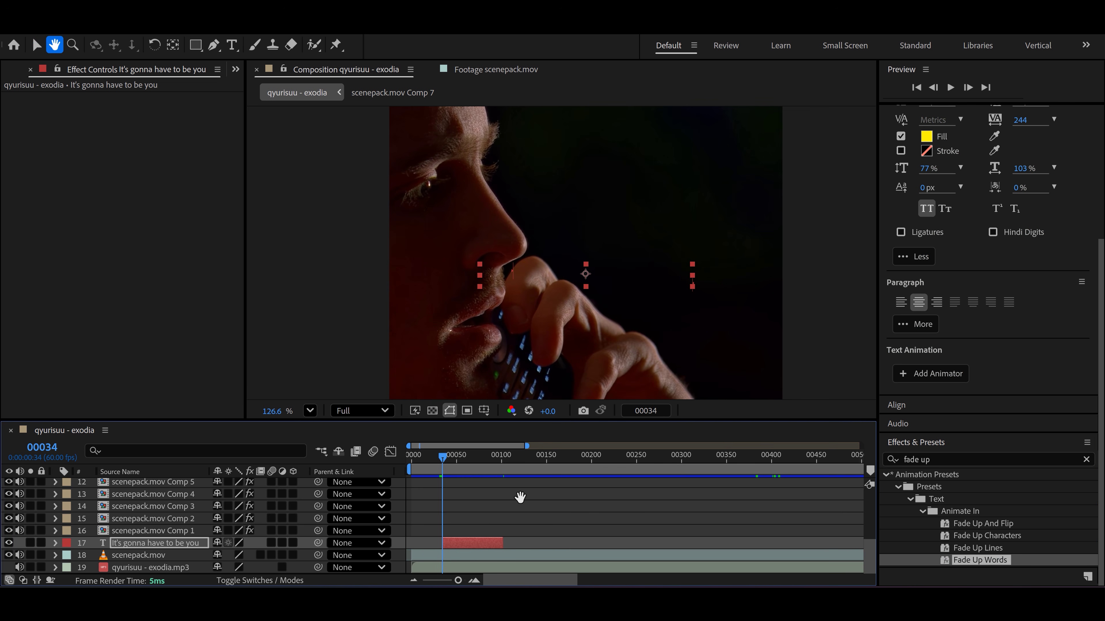
Step: Reveal the text layer's keyframes and extend the layer's end to about frame 145
{"action": "key", "text": "v"}
{"action": "key", "text": "u"}
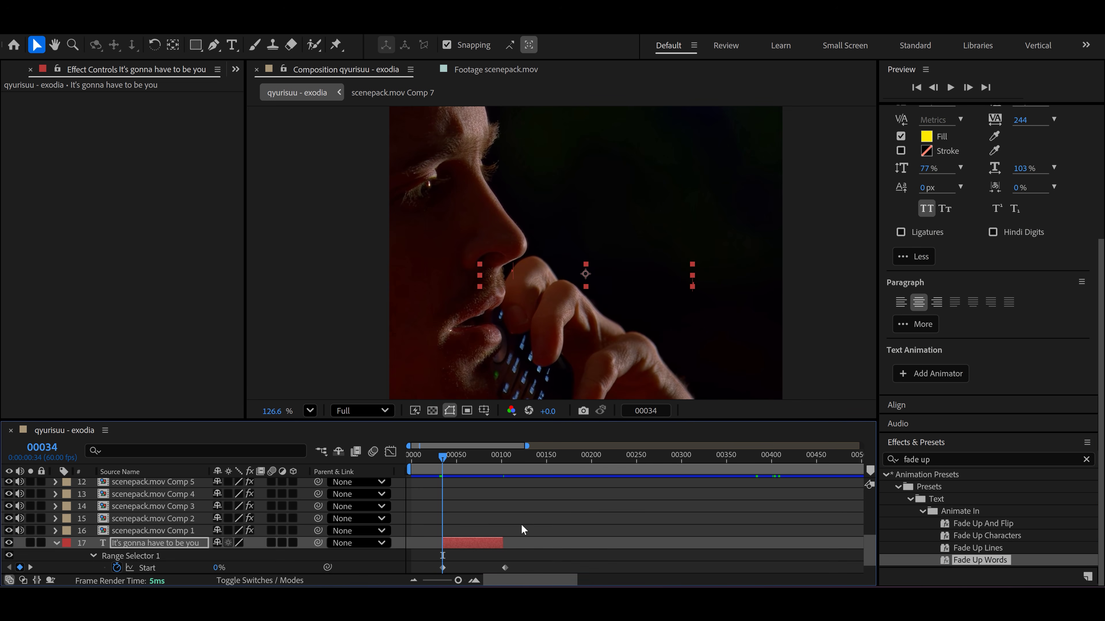
{"action": "key", "text": "equal"}
{"action": "left_click_drag", "start_coordinate": [562, 519], "coordinate": [639, 518]}
{"action": "scroll", "coordinate": [639, 518], "scroll_direction": "left", "scroll_amount": 2}
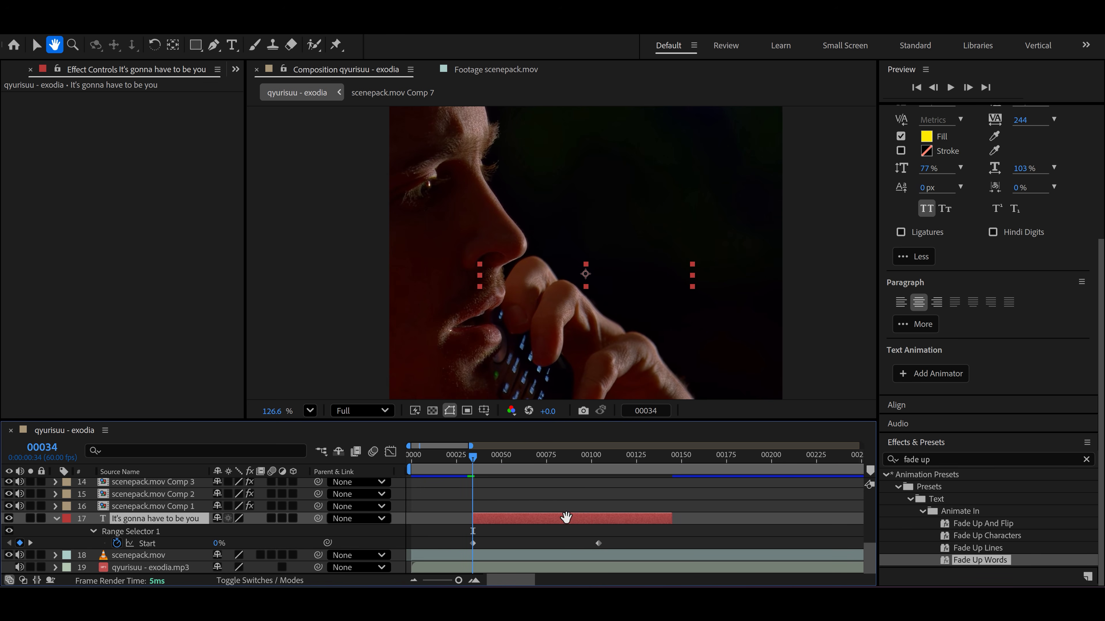
Step: Move the last Range Selector Start keyframe earlier to about frame 94 and play back the word fade
{"action": "left_click_drag", "start_coordinate": [472, 455], "coordinate": [493, 455]}
{"action": "left_click_drag", "start_coordinate": [599, 543], "coordinate": [584, 544]}
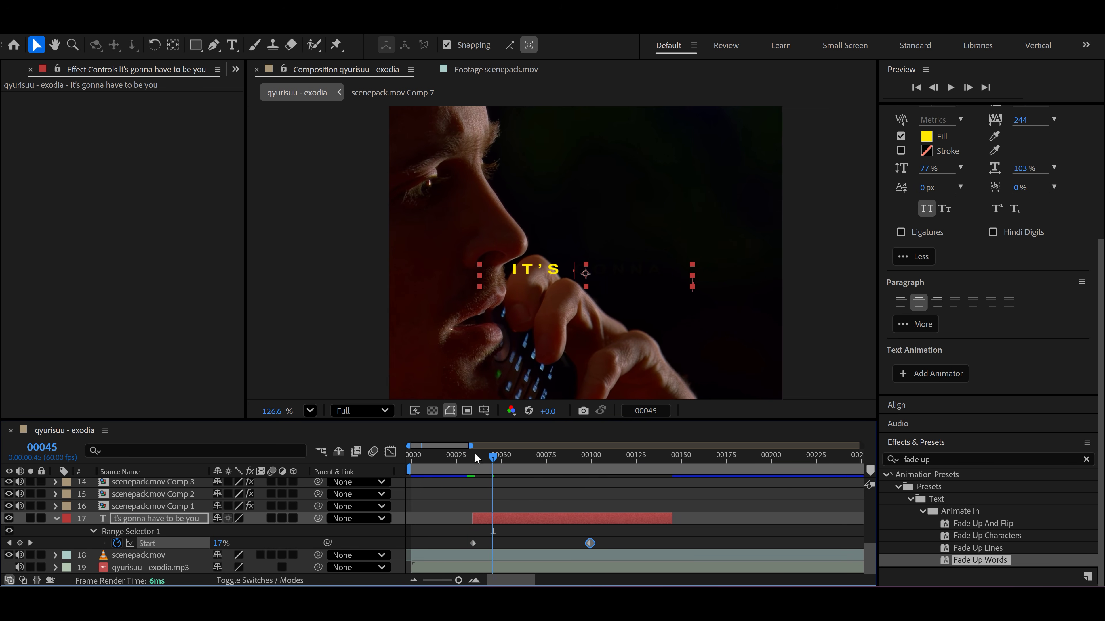
{"action": "left_click_drag", "start_coordinate": [474, 456], "coordinate": [580, 455]}
{"action": "left_click_drag", "start_coordinate": [590, 544], "coordinate": [583, 544]}
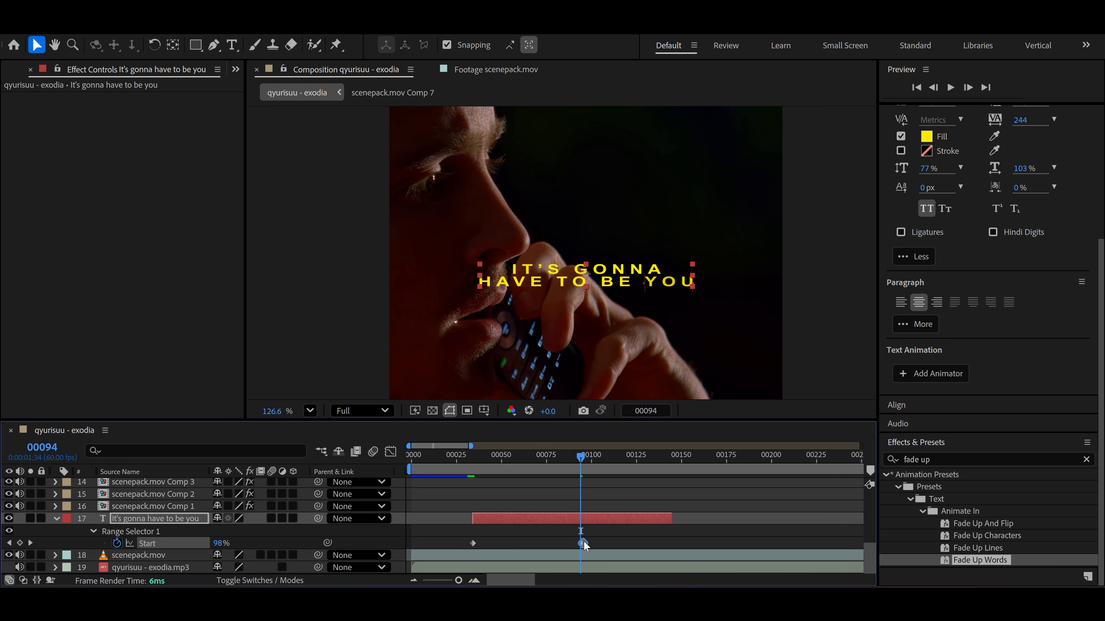
{"action": "left_click_drag", "start_coordinate": [592, 455], "coordinate": [477, 466]}
{"action": "left_click", "coordinate": [468, 461]}
{"action": "key", "text": "space"}
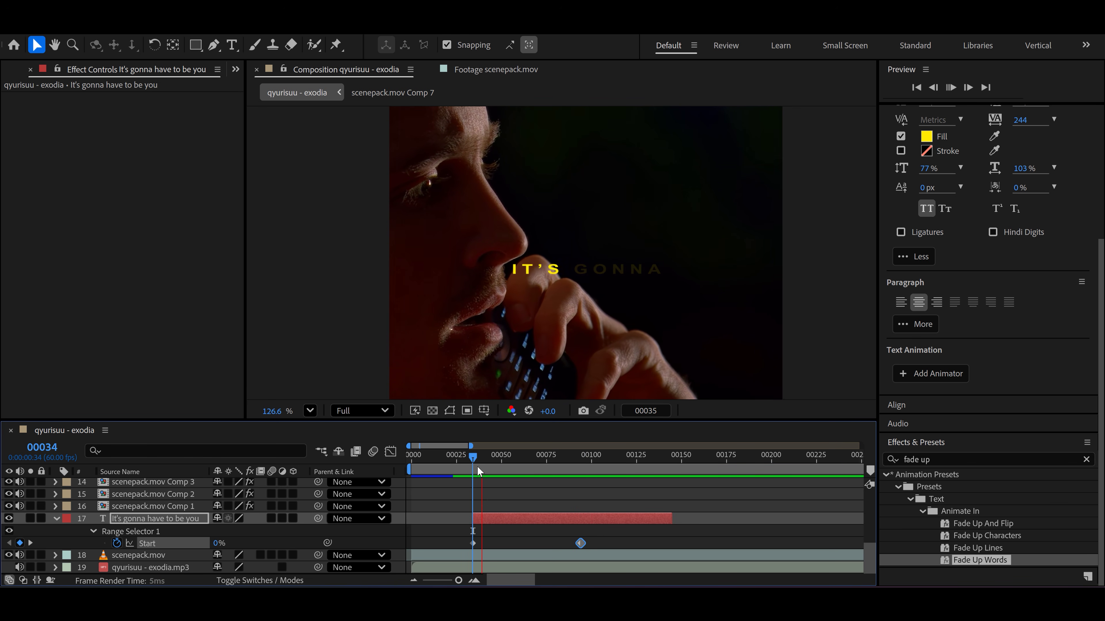
{"action": "key", "text": "space"}
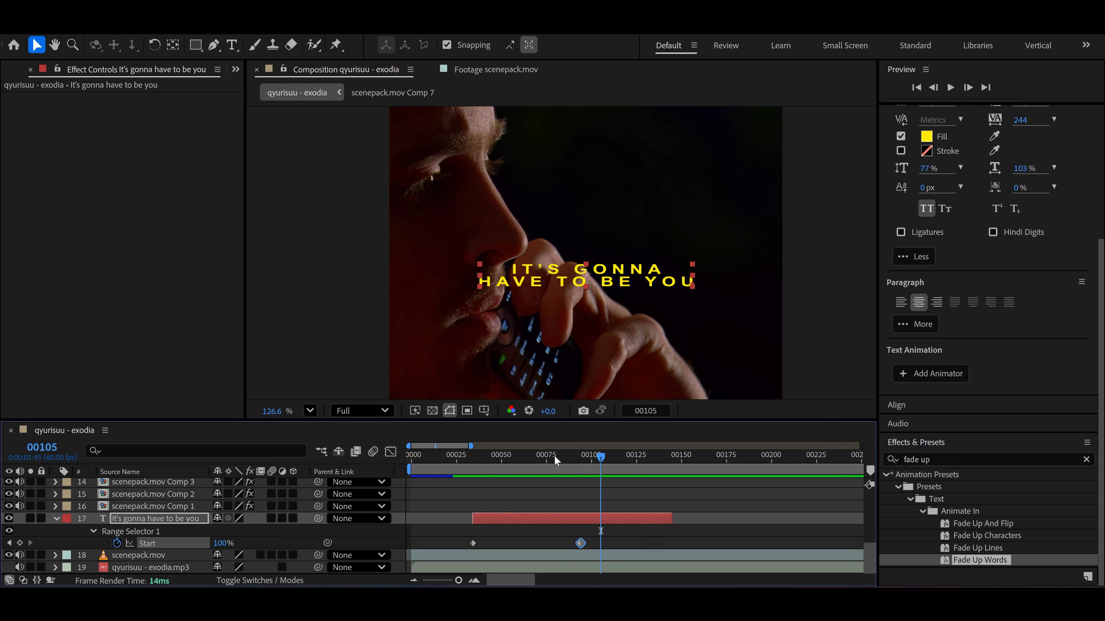
Step: Fade the text layer out with Opacity keyframes of 100% at frame 115 and 0% at frame 126
{"action": "mouse_move", "coordinate": [600, 457]}
{"action": "left_mouse_down"}
{"action": "mouse_move", "coordinate": [640, 461]}
{"action": "mouse_move", "coordinate": [619, 462]}
{"action": "left_mouse_up"}
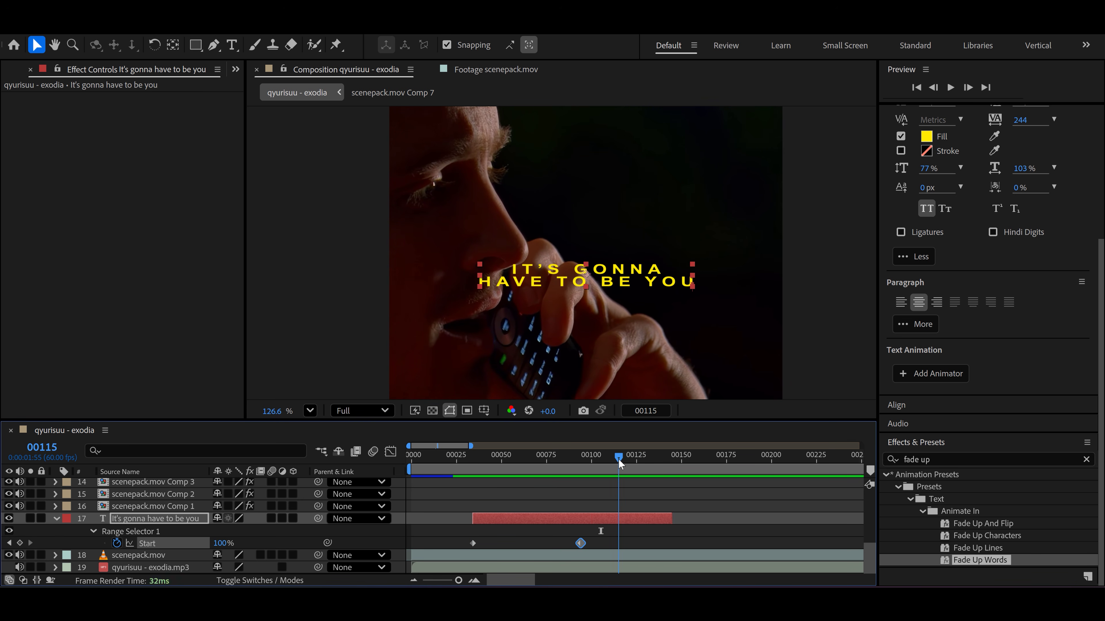
{"action": "left_click", "coordinate": [625, 522]}
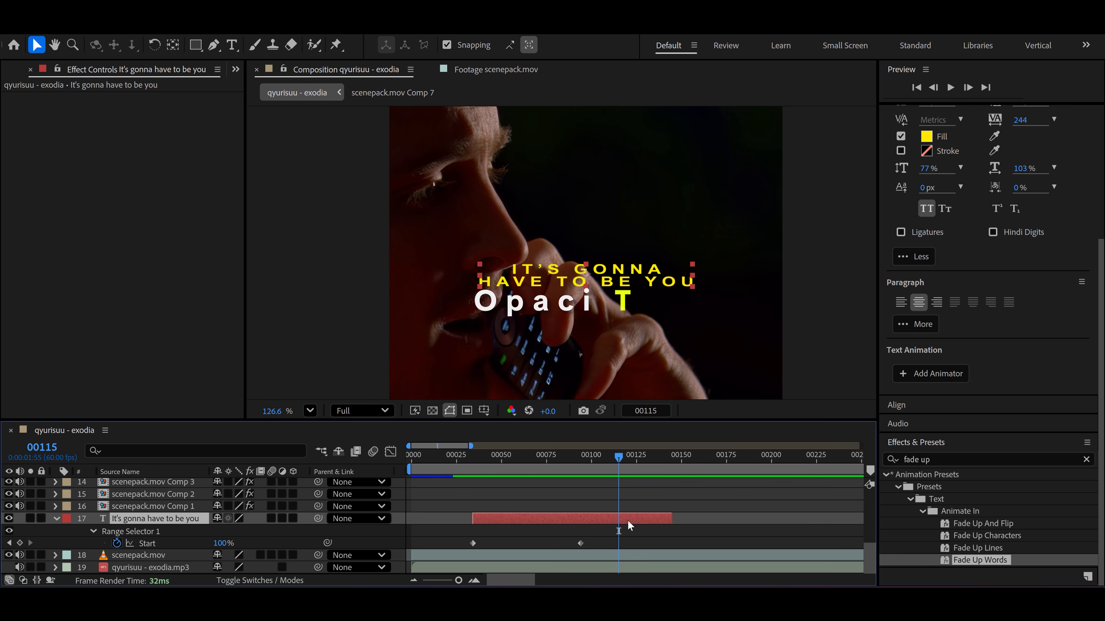
{"action": "key", "text": "t"}
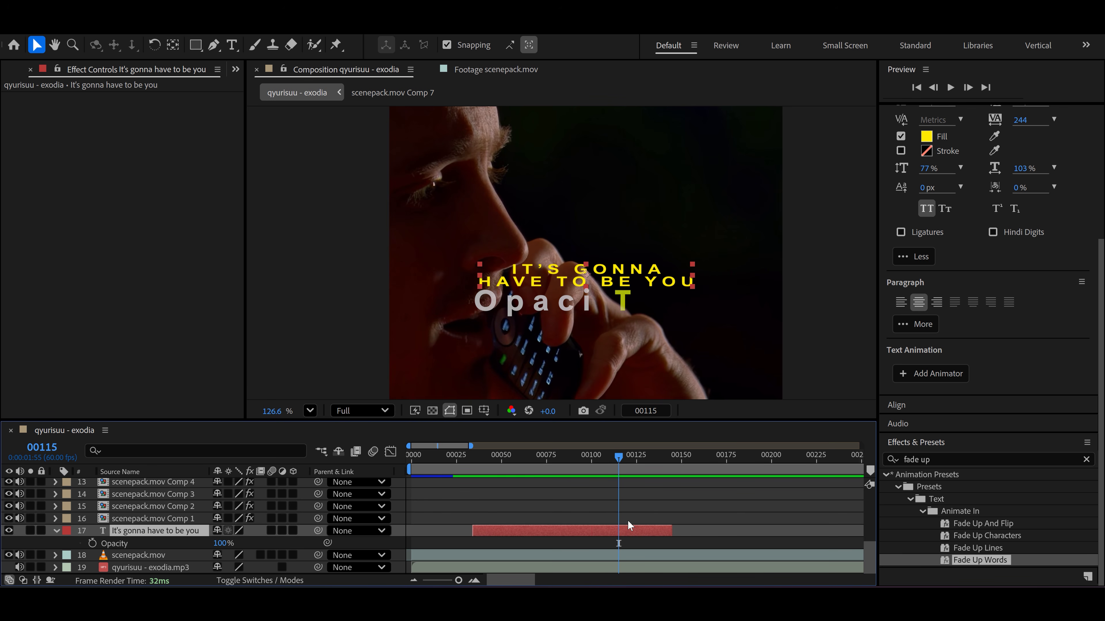
{"action": "left_click", "coordinate": [92, 544]}
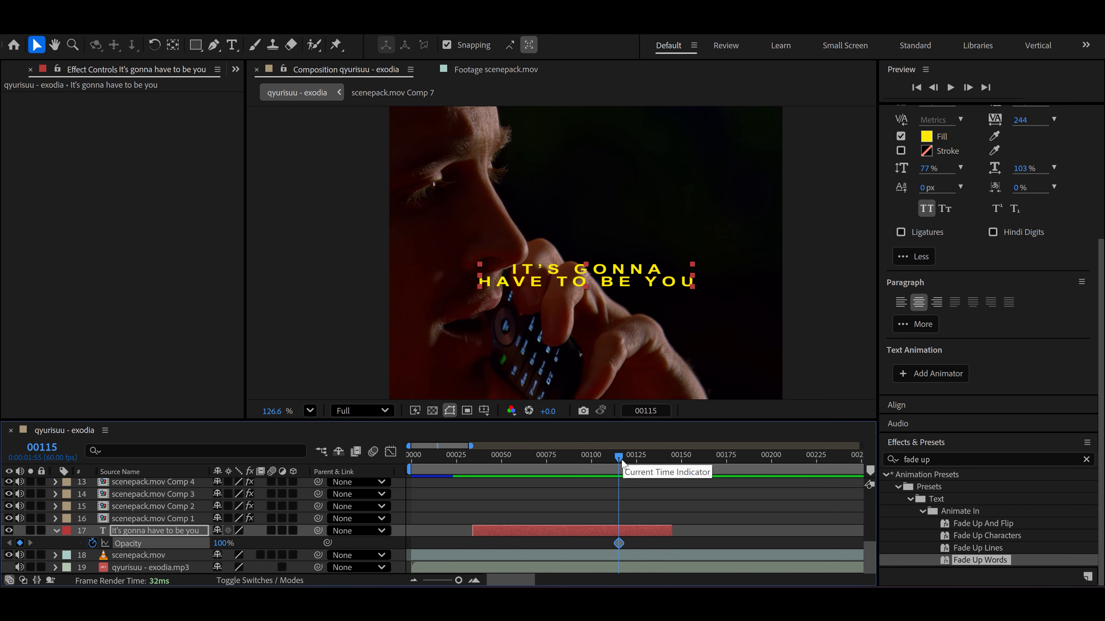
{"action": "left_click", "coordinate": [630, 460]}
{"action": "left_click_drag", "start_coordinate": [633, 461], "coordinate": [638, 460]}
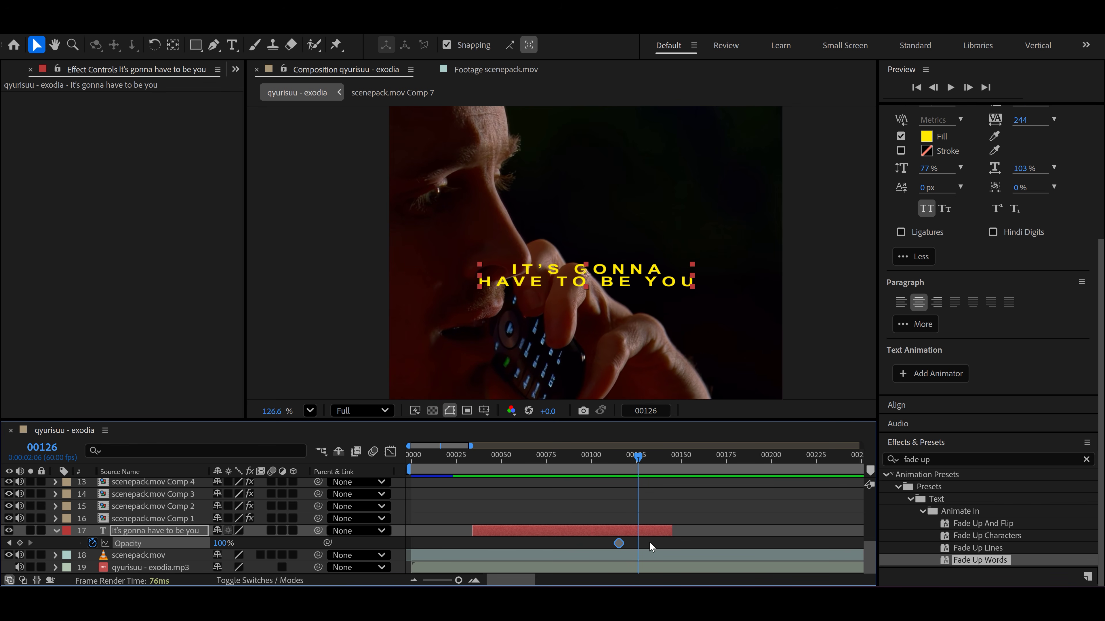
{"action": "key", "text": "F2"}
{"action": "left_click_drag", "start_coordinate": [221, 546], "coordinate": [187, 546]}
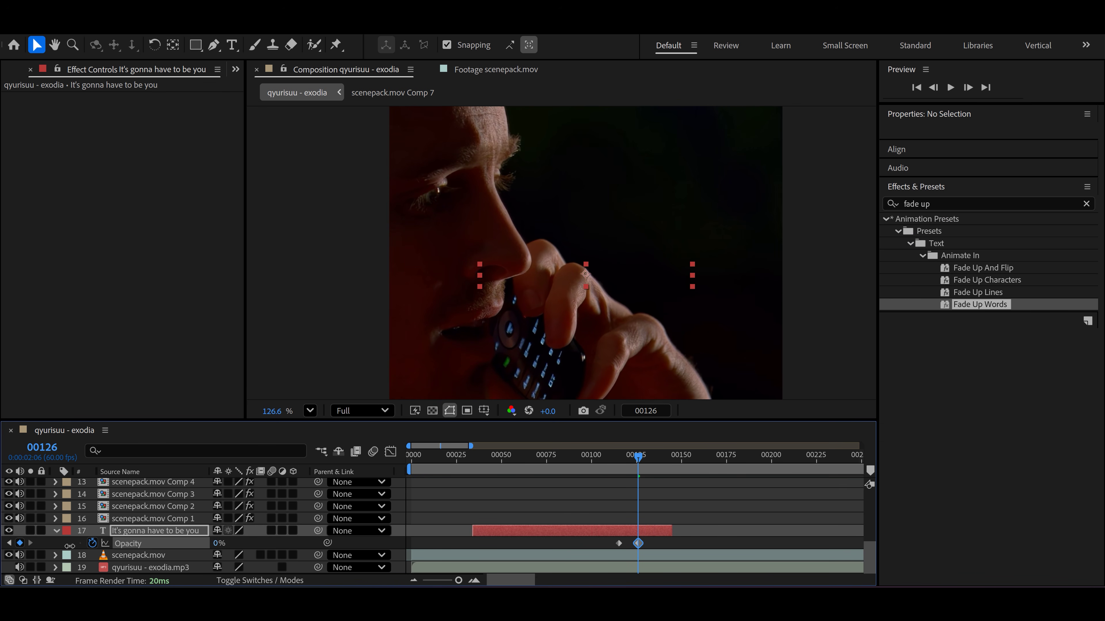
Step: Play back the text's fade-in and fade-out from frame 32, then clear the selection
{"action": "left_click", "coordinate": [634, 463]}
{"action": "left_click_drag", "start_coordinate": [634, 464], "coordinate": [469, 462]}
{"action": "key", "text": "space"}
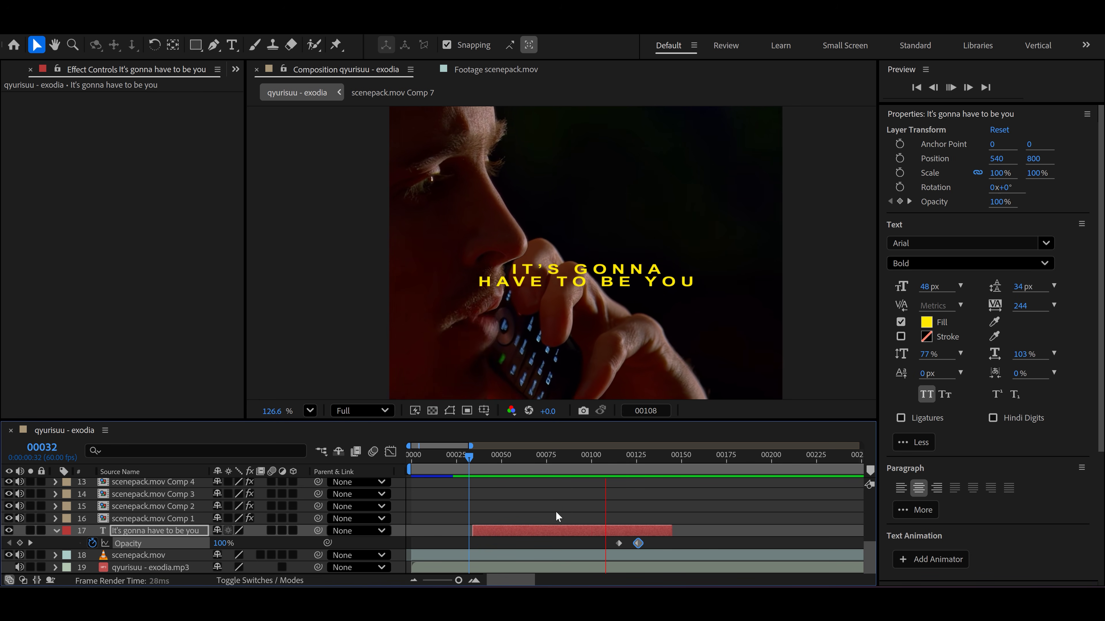
{"action": "key", "text": "space"}
{"action": "left_click_drag", "start_coordinate": [624, 474], "coordinate": [573, 474]}
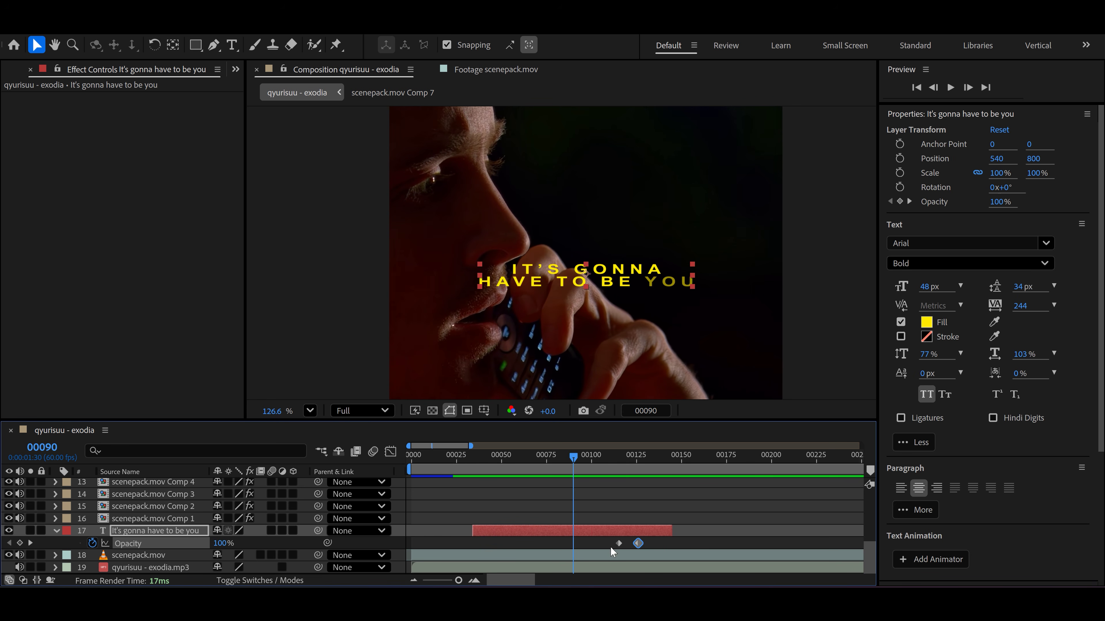
{"action": "left_click", "coordinate": [701, 534]}
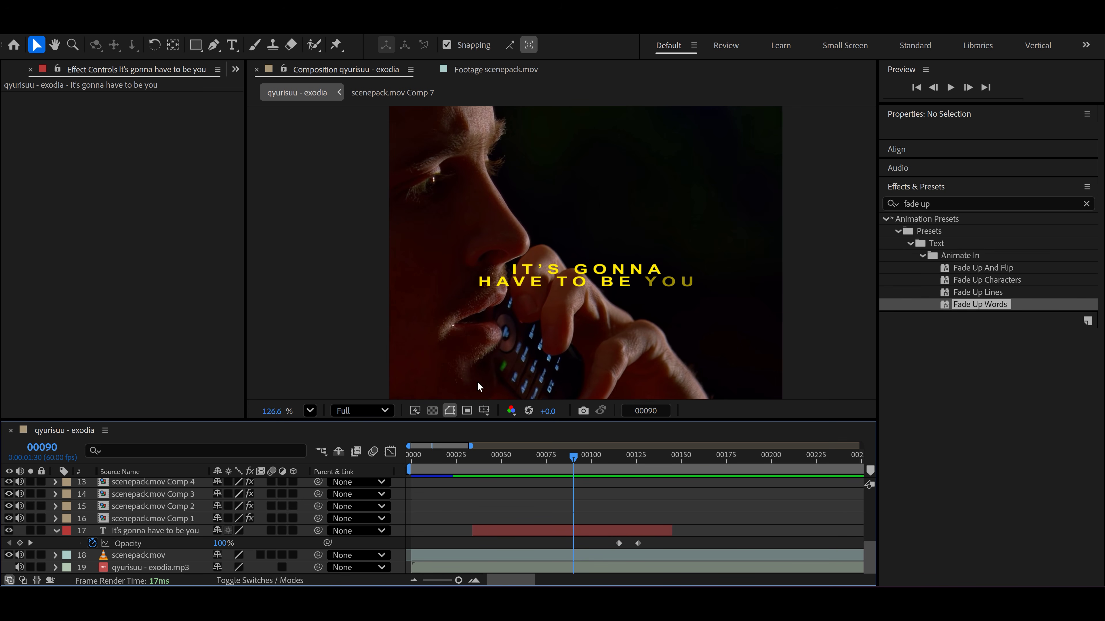
Step: Pre-compose the text layer with all attributes moved and the composition duration adjusted to the layer's time span
{"action": "left_click", "coordinate": [587, 534]}
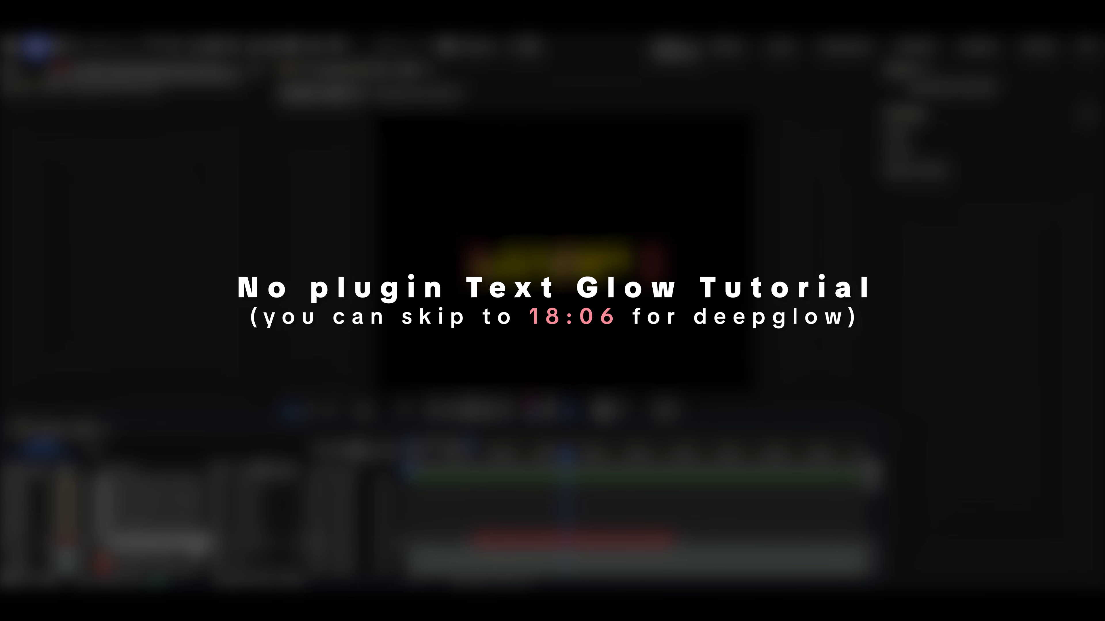
{"action": "right_click", "coordinate": [194, 543]}
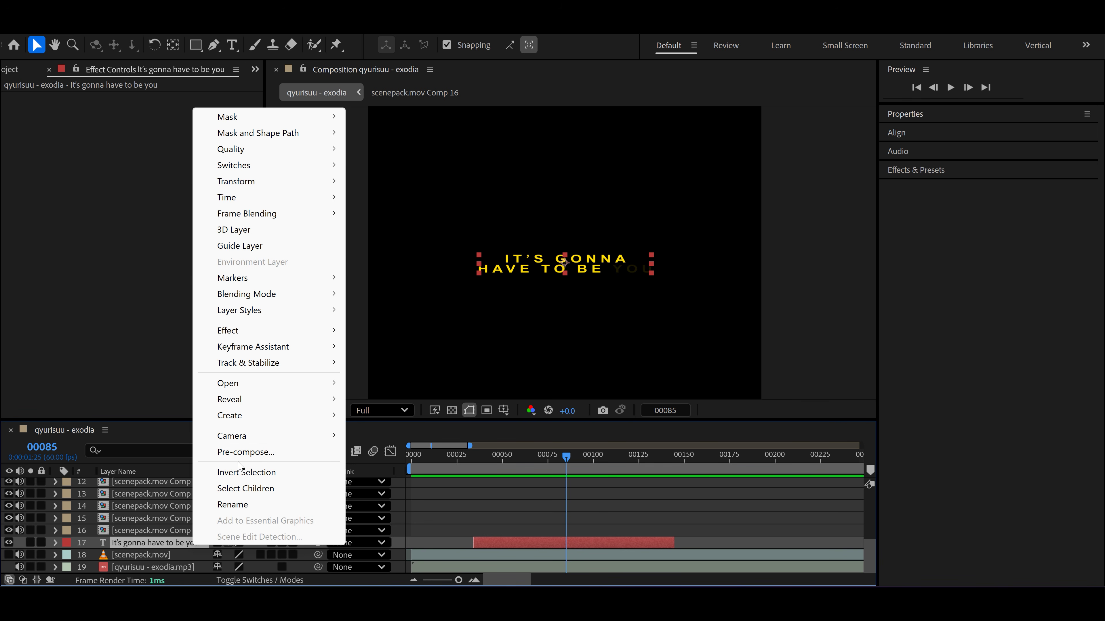
{"action": "left_click", "coordinate": [244, 453]}
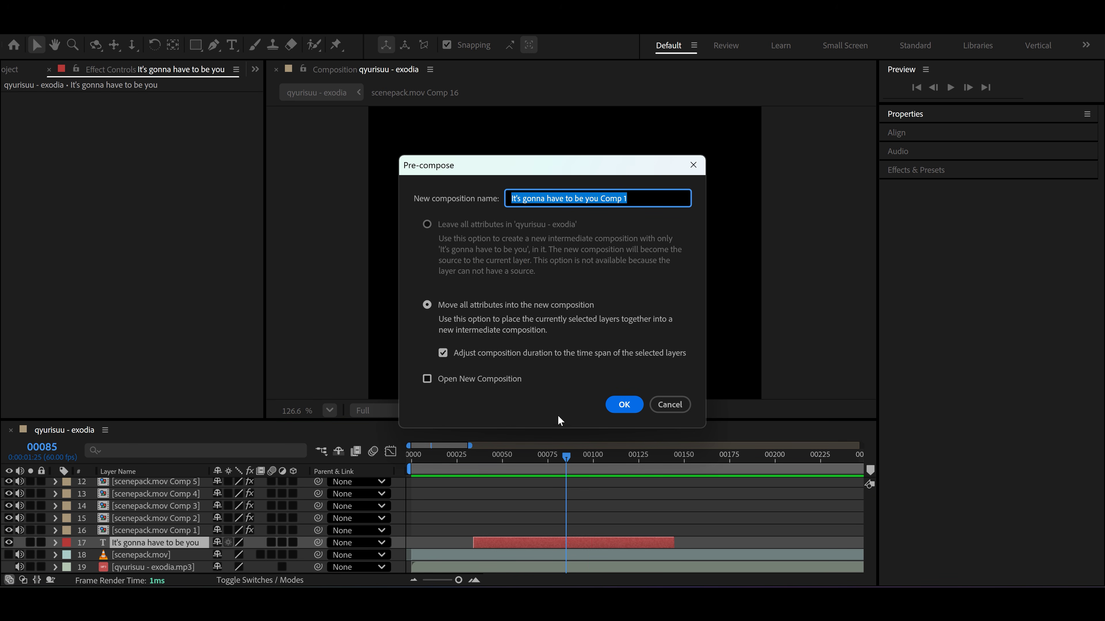
{"action": "left_click", "coordinate": [623, 405]}
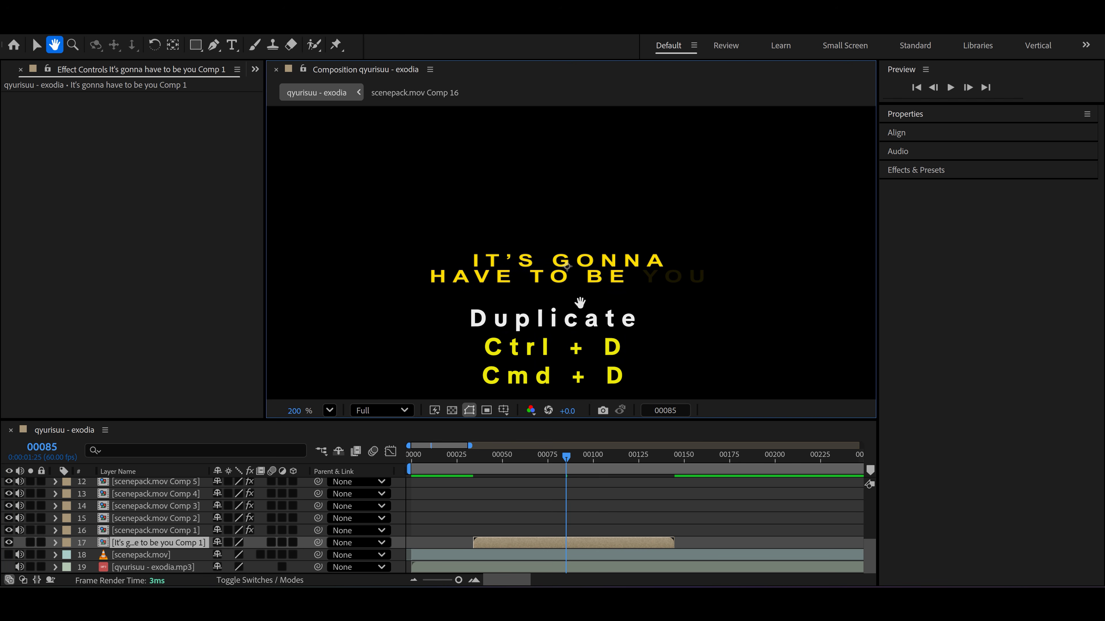
Step: Park the playhead at frame 96 and duplicate the text pre-comp twice to make three stacked copies
{"action": "left_click", "coordinate": [576, 455]}
{"action": "left_click_drag", "start_coordinate": [577, 454], "coordinate": [589, 531]}
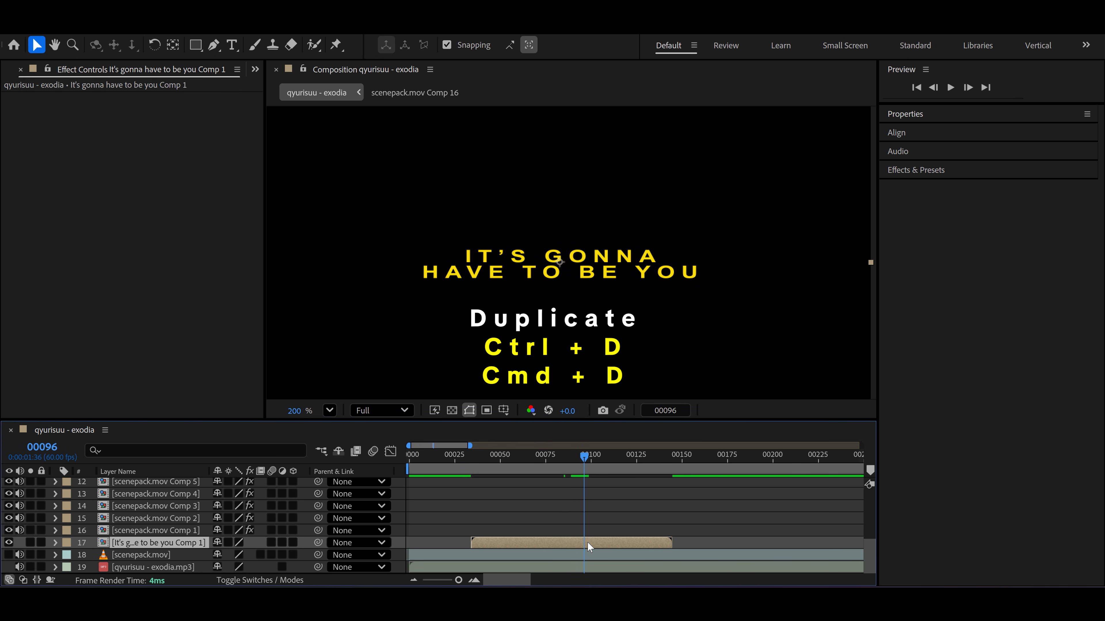
{"action": "key", "text": "ctrl+d"}
{"action": "key", "text": "ctrl+d"}
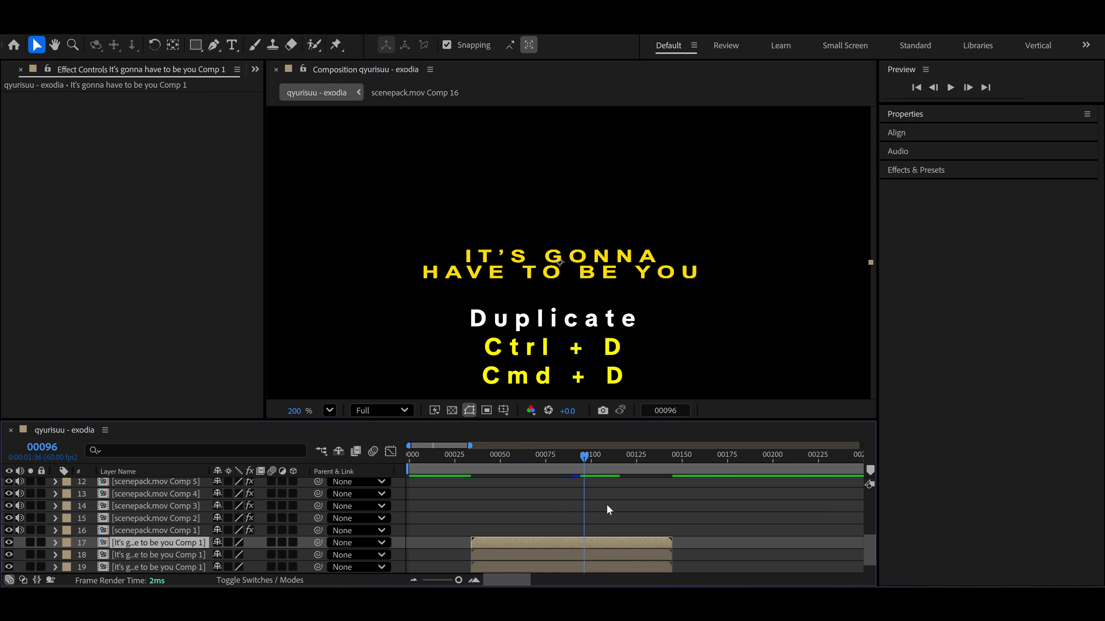
{"action": "scroll", "coordinate": [606, 505], "scroll_direction": "down", "scroll_amount": 1}
{"action": "key", "text": "v"}
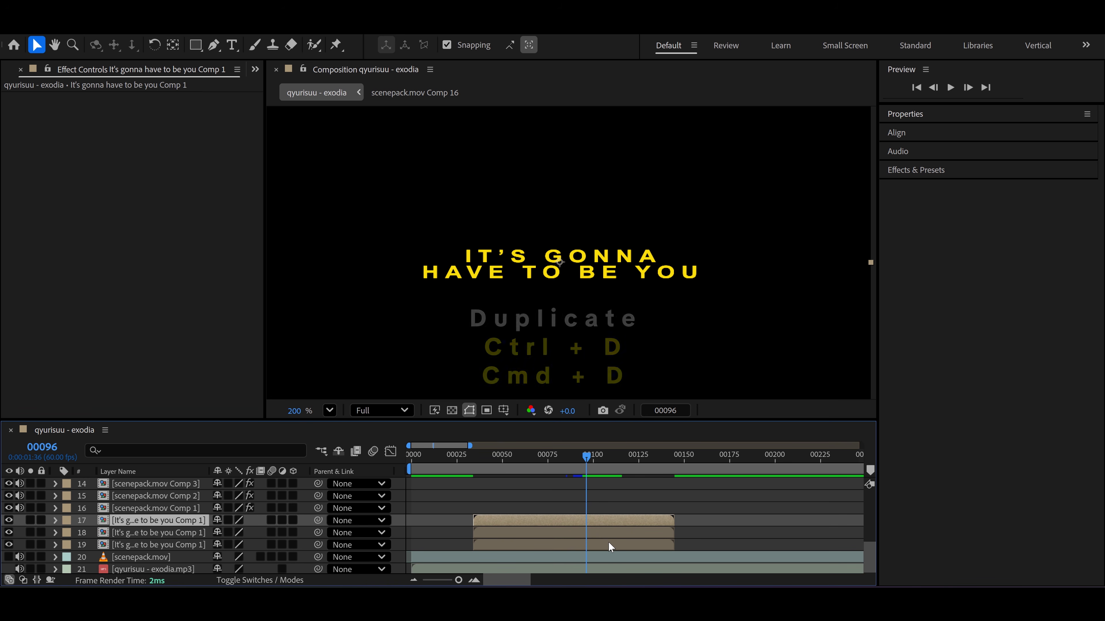
Step: Apply Fast Box Blur to the lowest text pre-comp copy with Blur Radius 40 and Iterations 5
{"action": "left_click", "coordinate": [608, 544]}
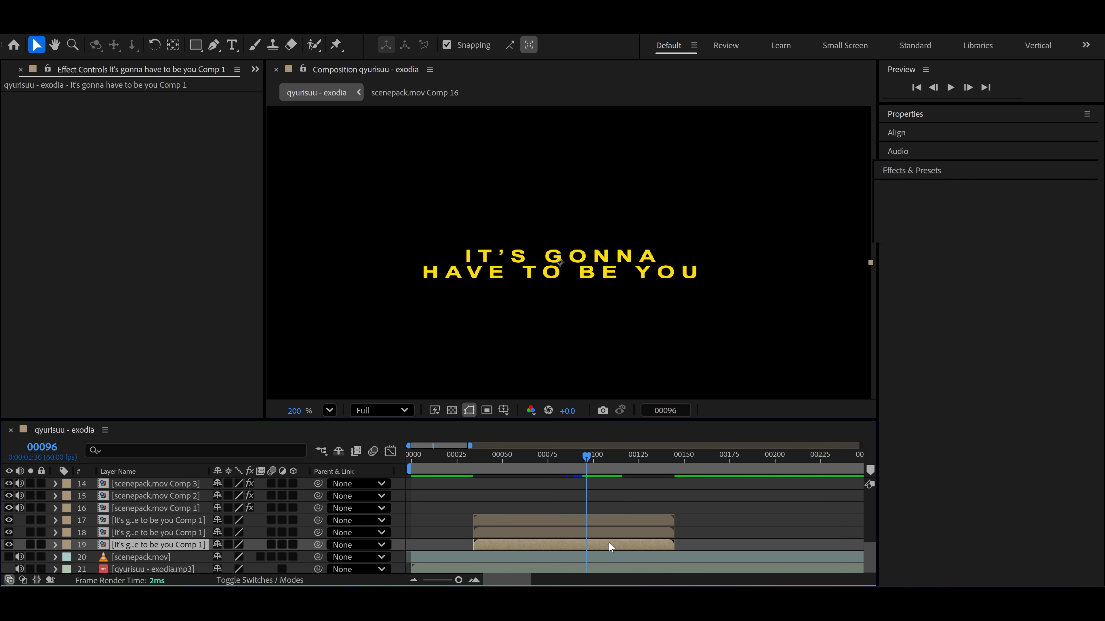
{"action": "left_click", "coordinate": [914, 170]}
{"action": "type", "text": "box blur"}
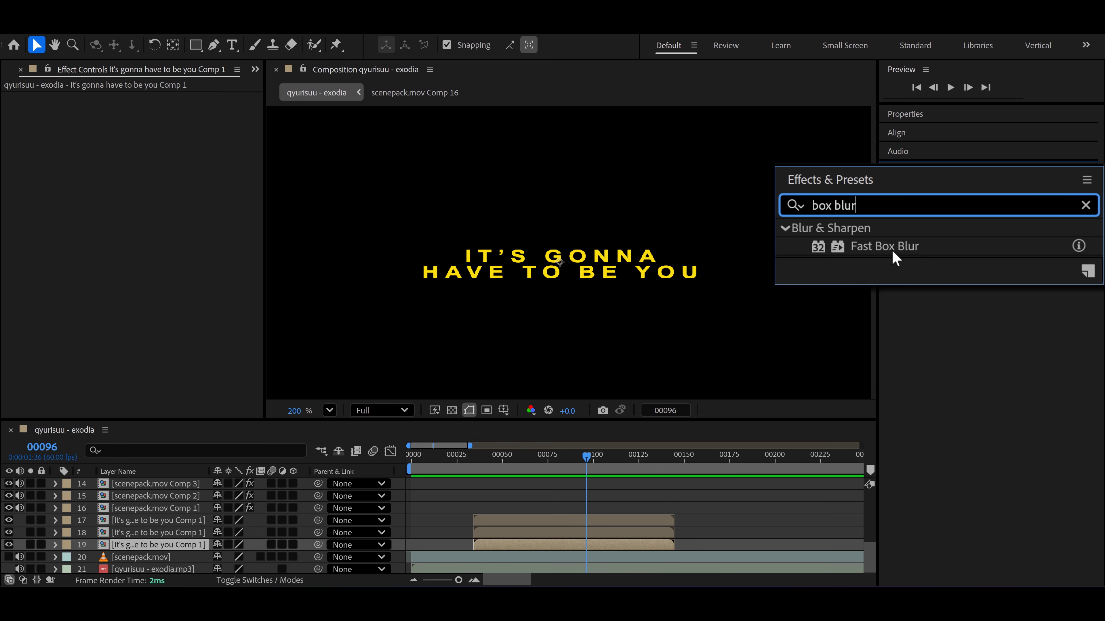
{"action": "left_click_drag", "start_coordinate": [954, 216], "coordinate": [561, 543]}
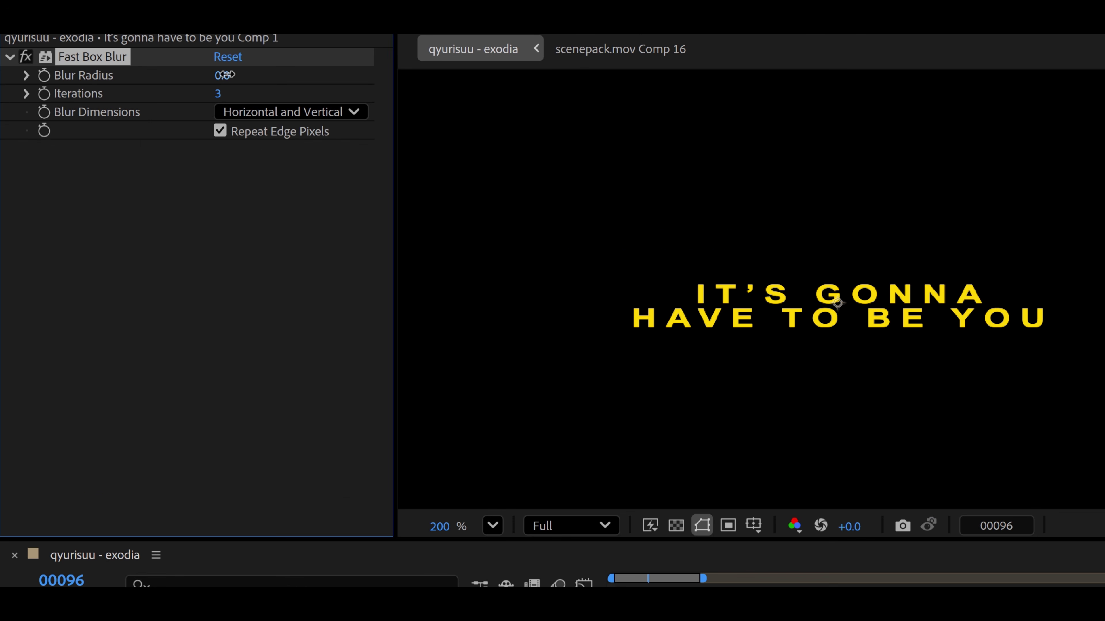
{"action": "left_click", "coordinate": [224, 75]}
{"action": "key", "text": "Return"}
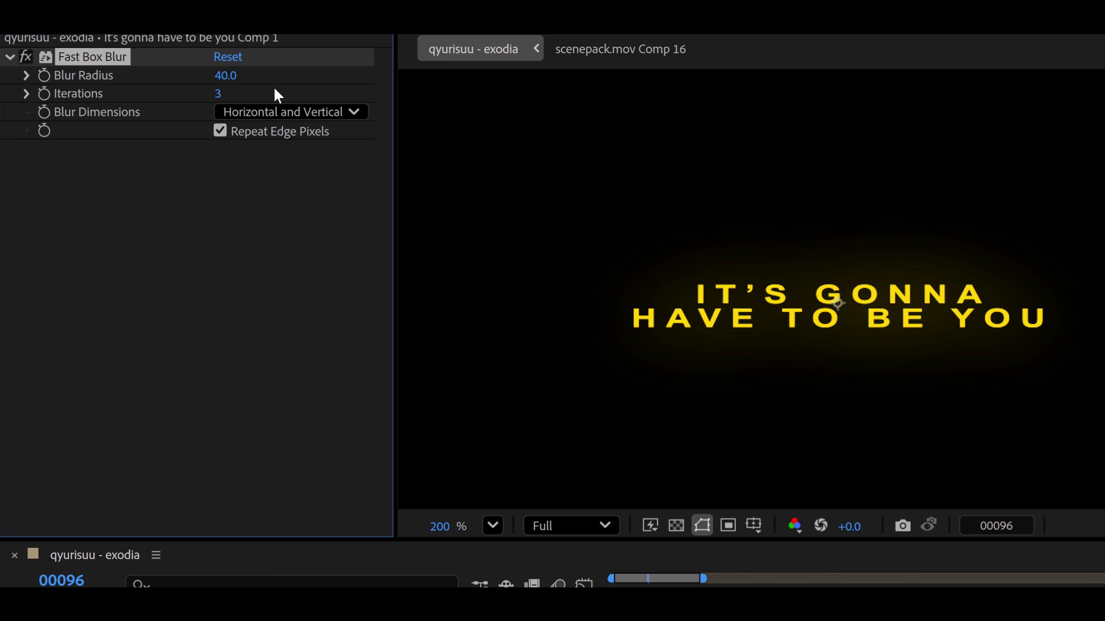
{"action": "left_click", "coordinate": [220, 93]}
{"action": "type", "text": "5"}
{"action": "left_click", "coordinate": [272, 91]}
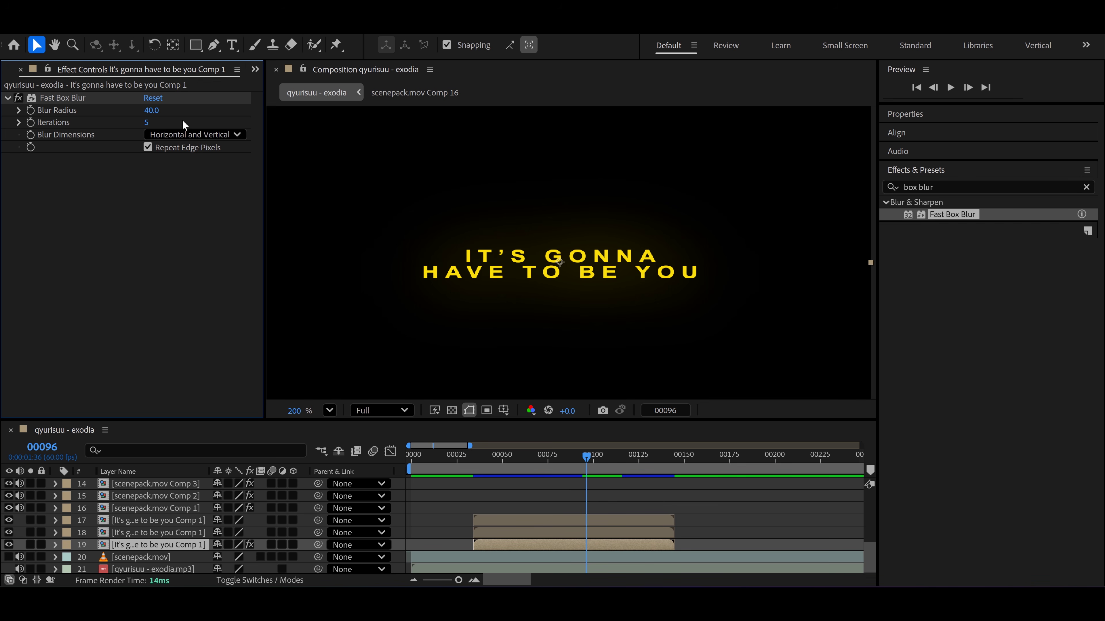
Step: Apply the Glow effect to the middle text pre-comp copy with a Glow Radius of 100
{"action": "left_click", "coordinate": [191, 533]}
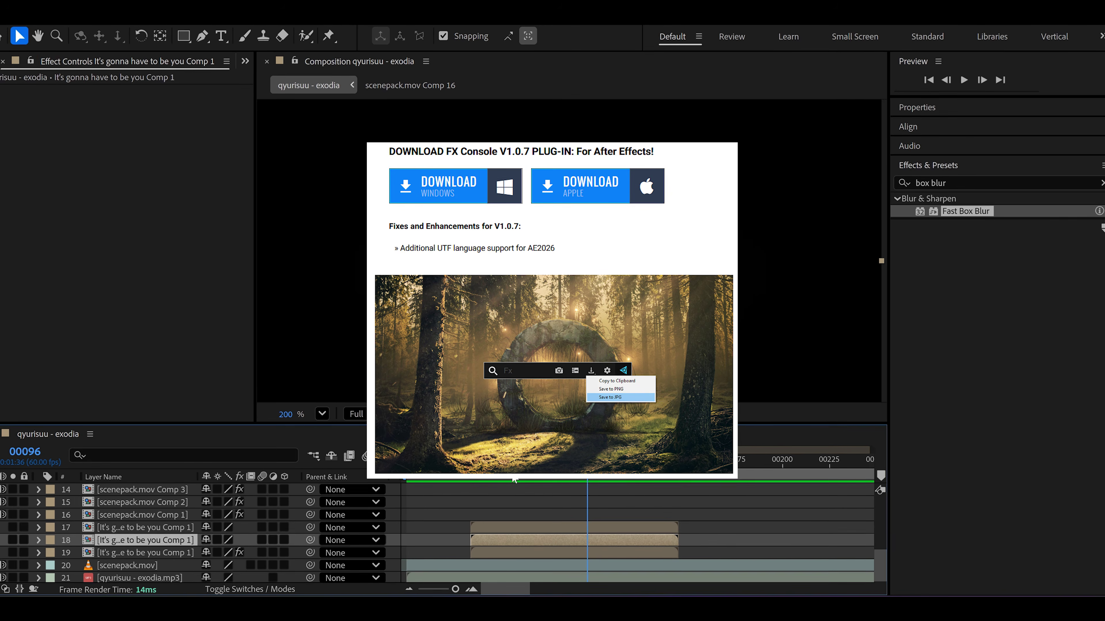
{"action": "left_click", "coordinate": [963, 179]}
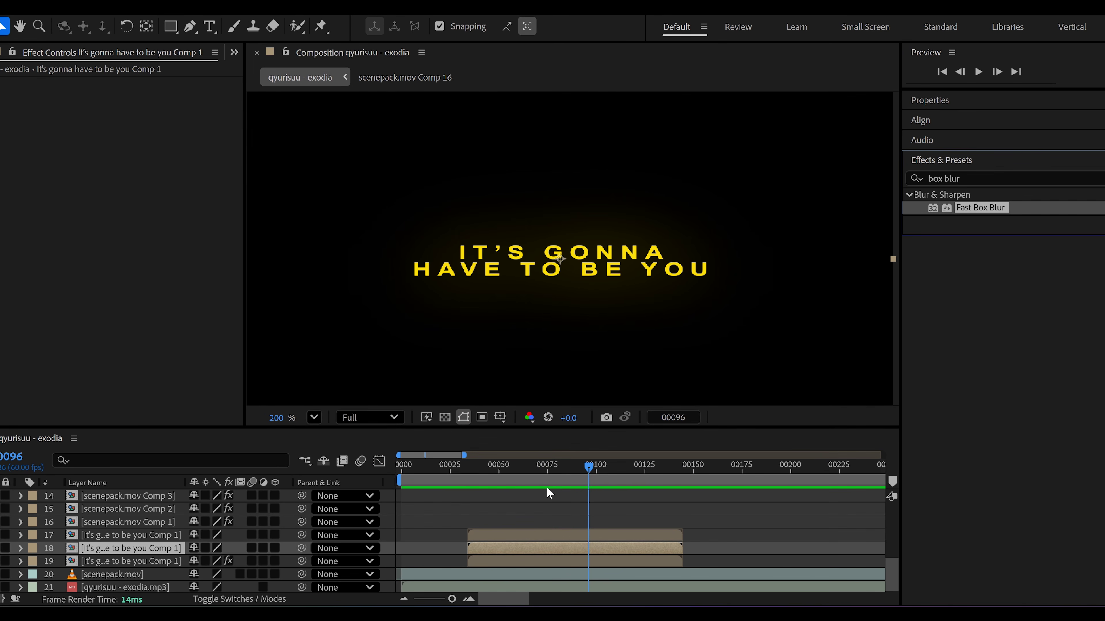
{"action": "key", "text": "ctrl+space"}
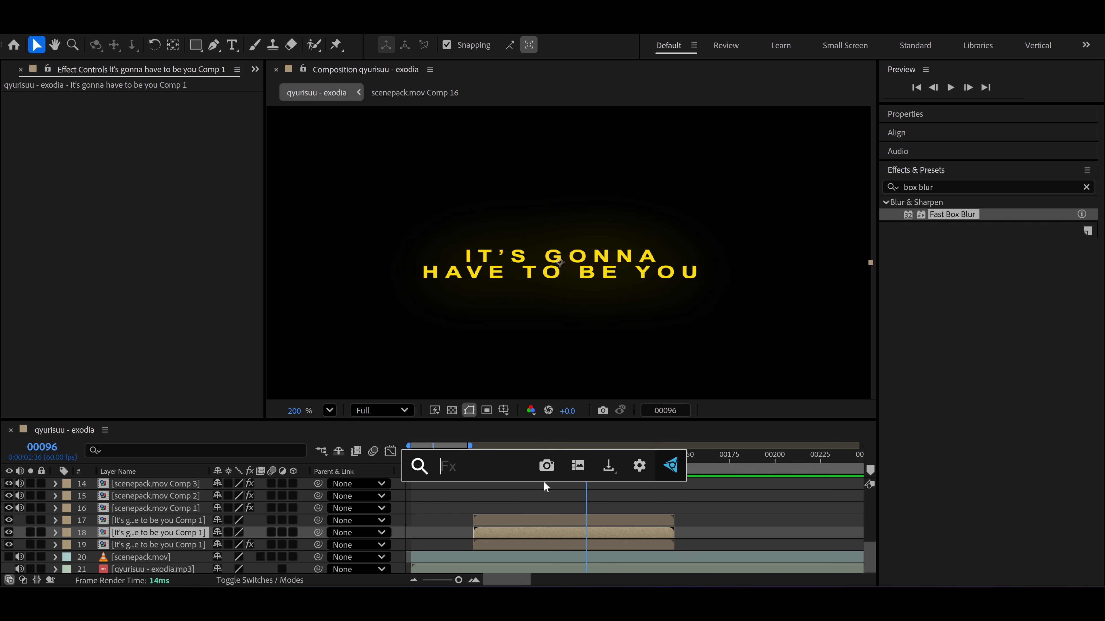
{"action": "type", "text": "glow"}
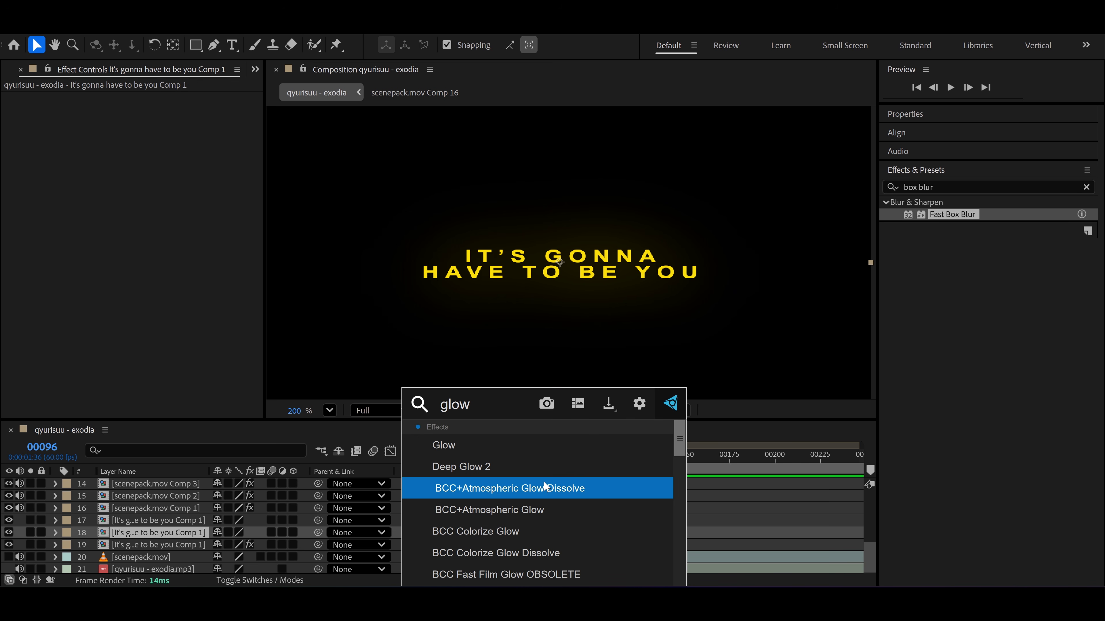
{"action": "left_click", "coordinate": [543, 450]}
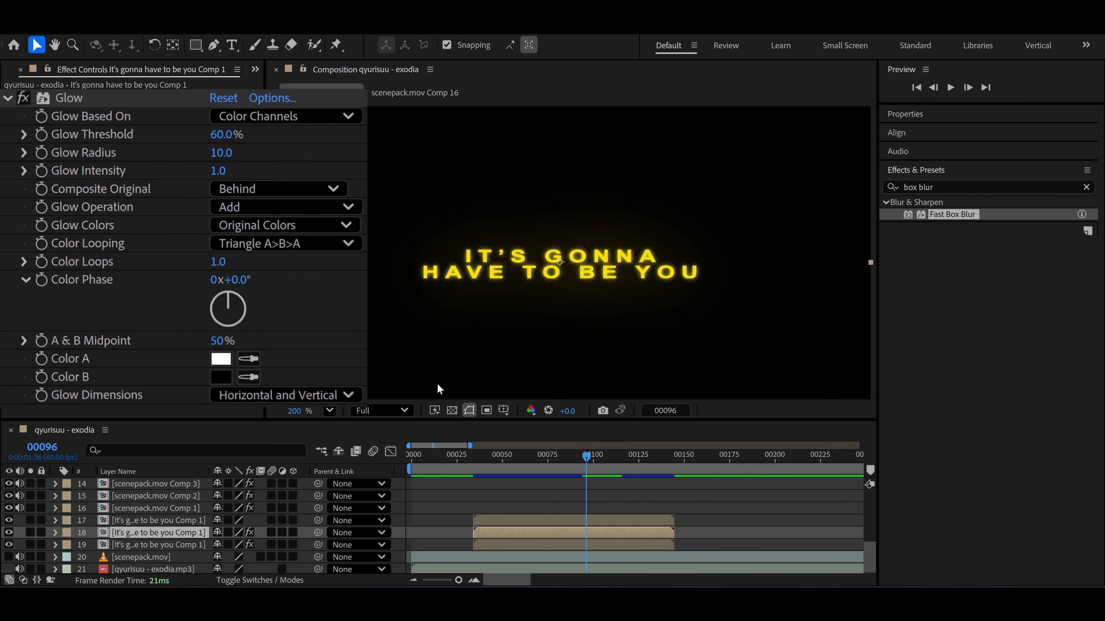
{"action": "left_click_drag", "start_coordinate": [154, 135], "coordinate": [200, 134]}
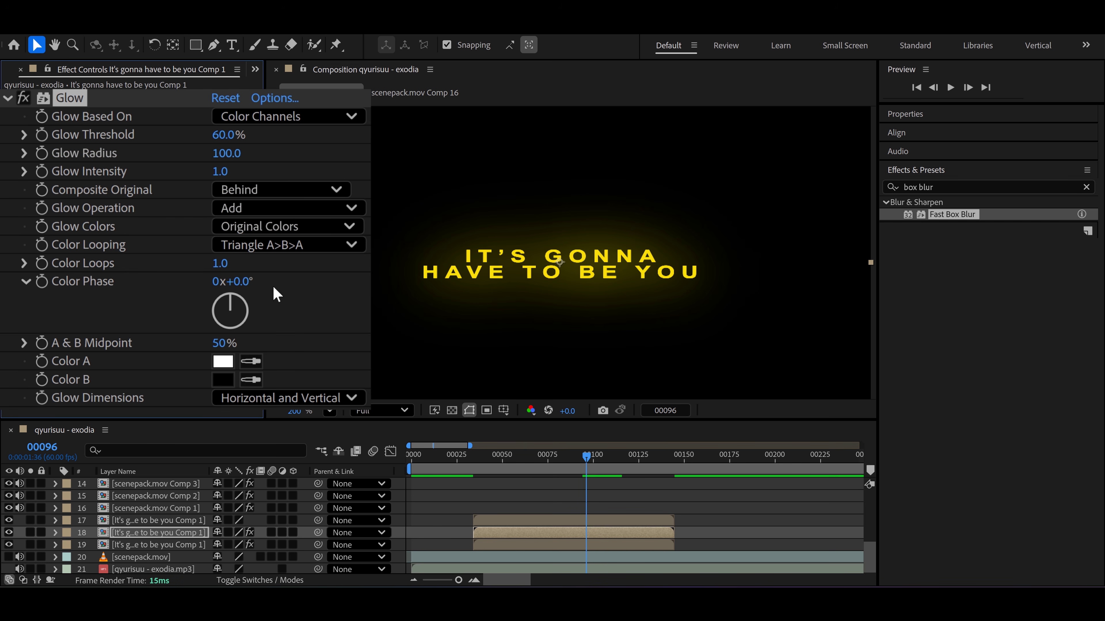
Step: Change Color A of the middle copy's Glow effect to pure red
{"action": "left_click", "coordinate": [225, 365]}
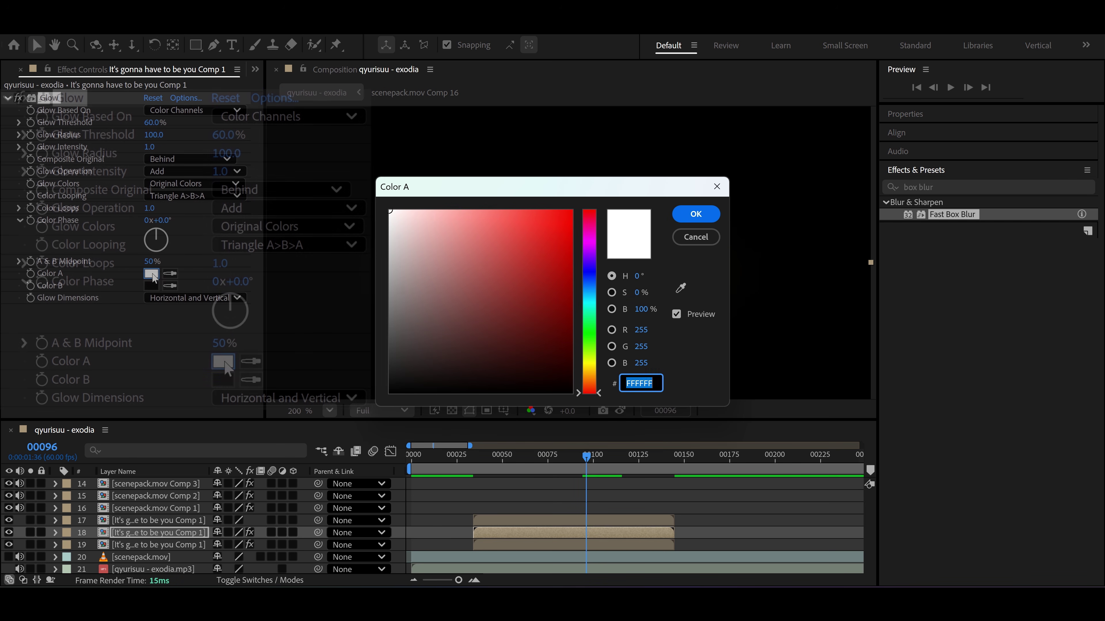
{"action": "left_click_drag", "start_coordinate": [493, 180], "coordinate": [155, 220]}
{"action": "left_click", "coordinate": [228, 248]}
{"action": "left_click", "coordinate": [357, 245]}
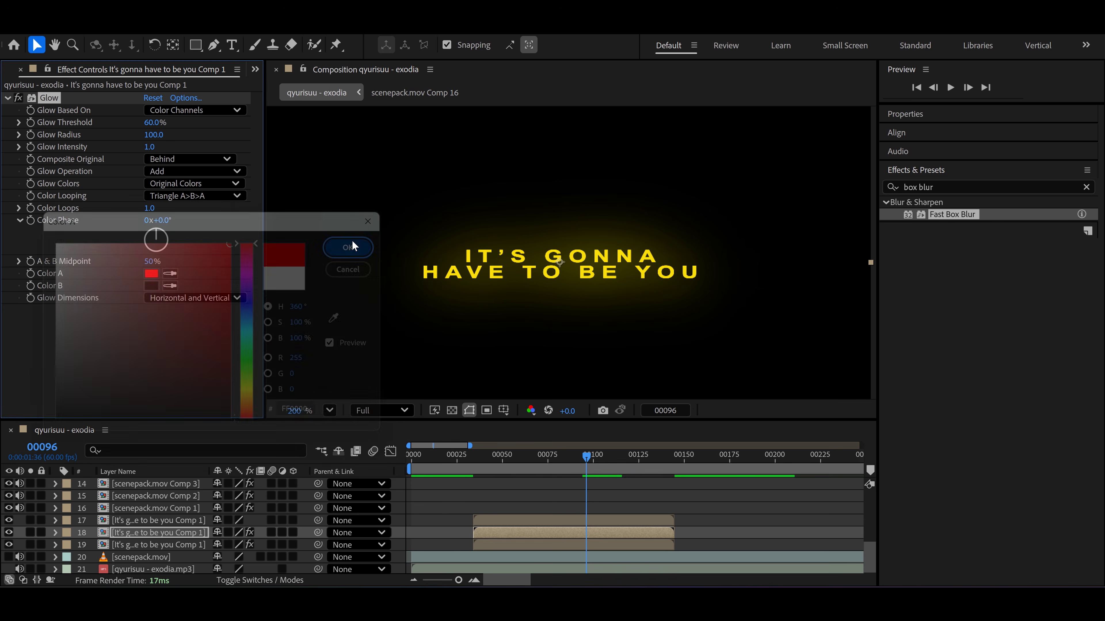
Step: Apply Drop Shadow to the uppermost text pre-comp copy and make its Shadow Color red
{"action": "left_click", "coordinate": [541, 521]}
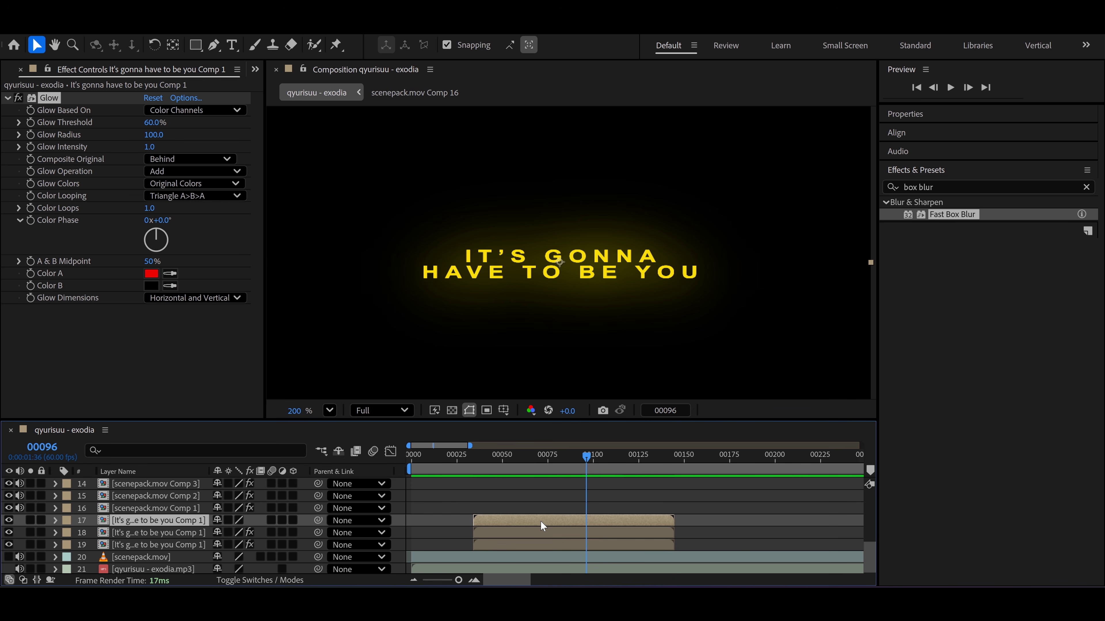
{"action": "key", "text": "ctrl+space"}
{"action": "type", "text": "drop sha"}
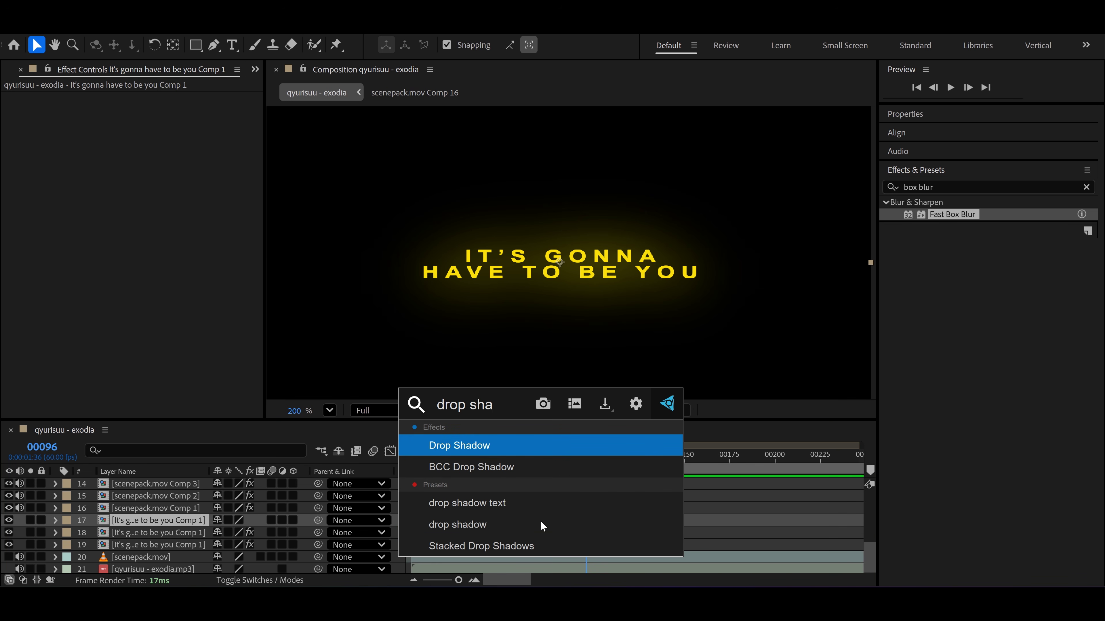
{"action": "left_click", "coordinate": [505, 443]}
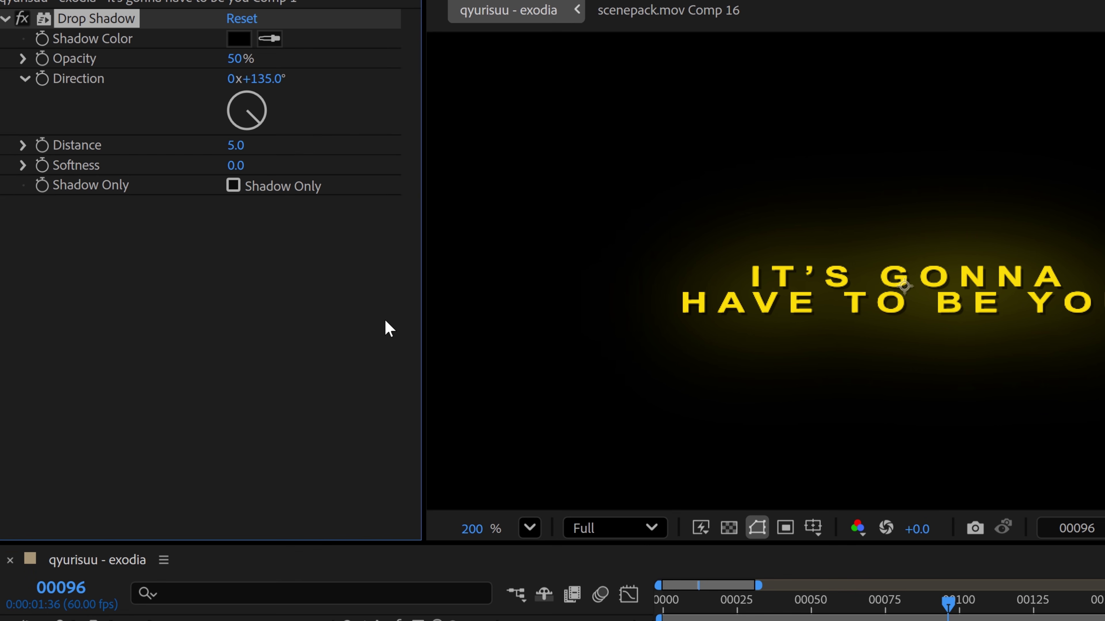
{"action": "left_click", "coordinate": [238, 39]}
{"action": "left_click_drag", "start_coordinate": [888, 178], "coordinate": [503, 197]}
{"action": "left_click", "coordinate": [644, 258]}
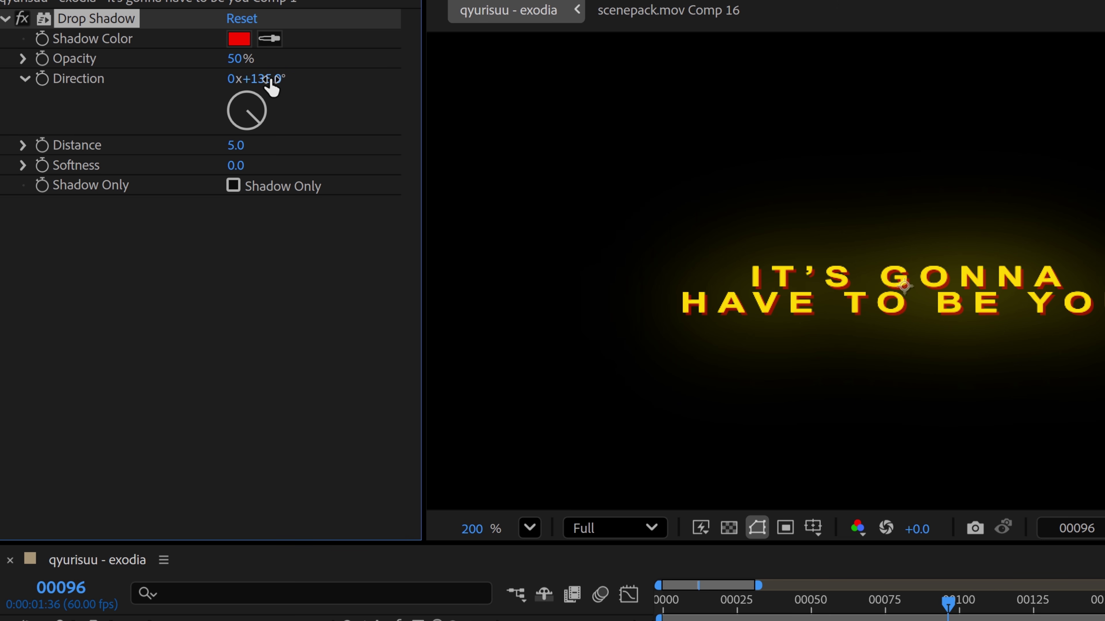
Step: Set the Drop Shadow's Direction to 180°, Distance to 0 and Softness to 50
{"action": "left_click_drag", "start_coordinate": [269, 79], "coordinate": [313, 78]}
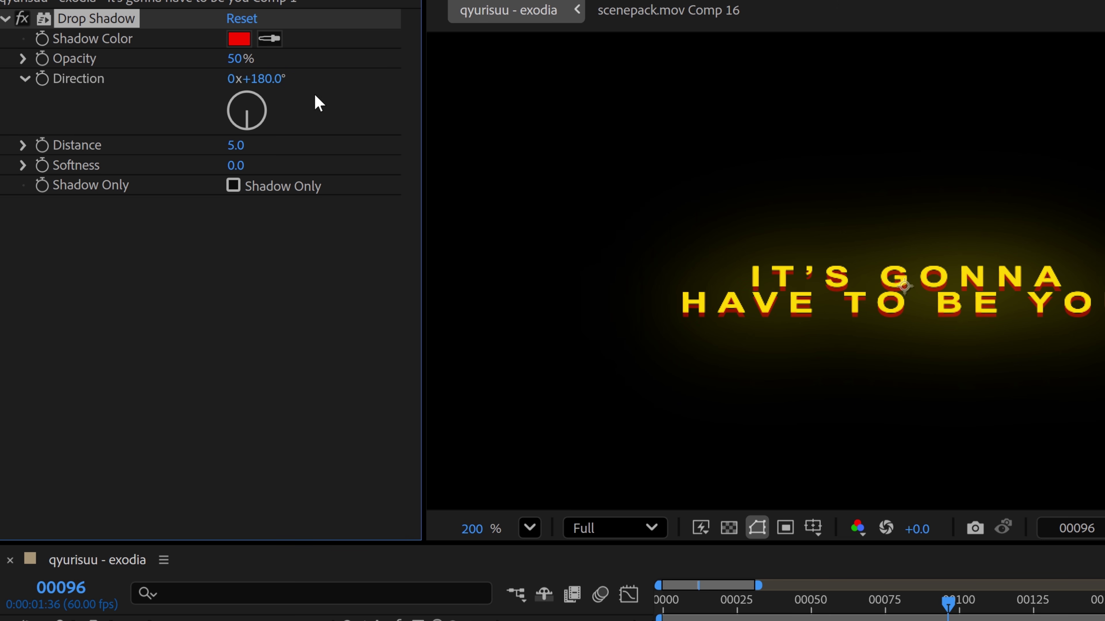
{"action": "left_click", "coordinate": [238, 145]}
{"action": "type", "text": "0"}
{"action": "key", "text": "Return"}
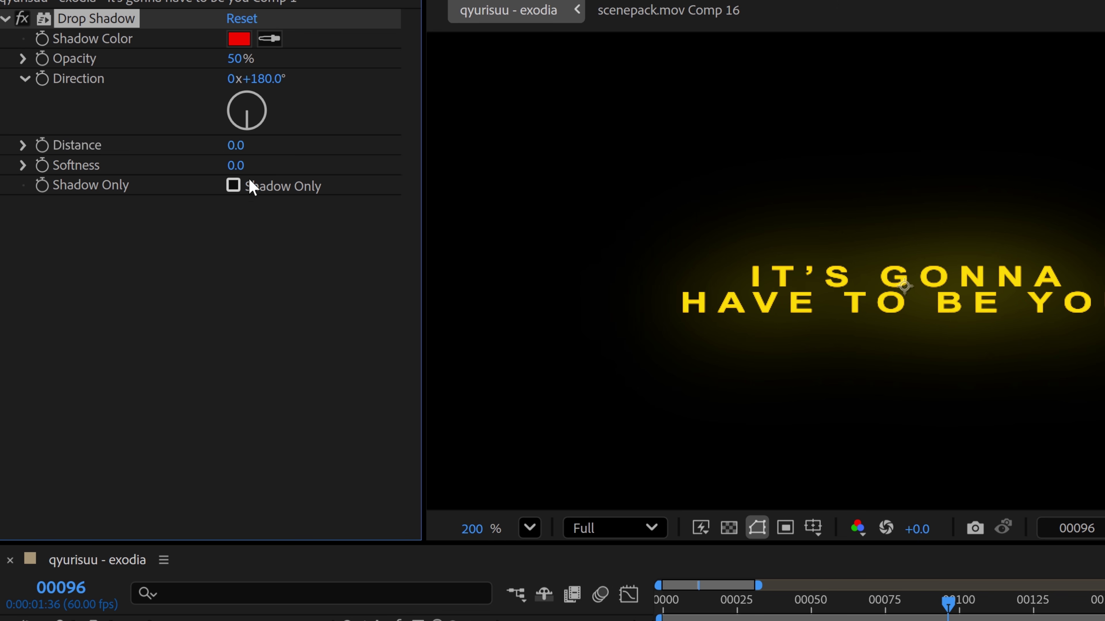
{"action": "left_click", "coordinate": [240, 167]}
{"action": "type", "text": "50"}
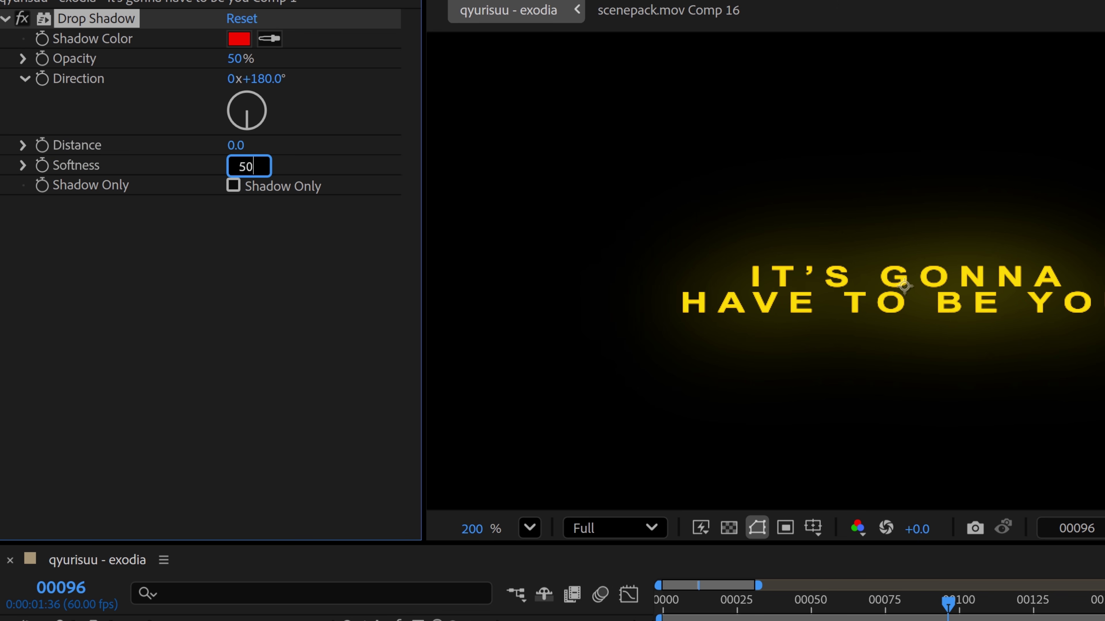
{"action": "key", "text": "Return"}
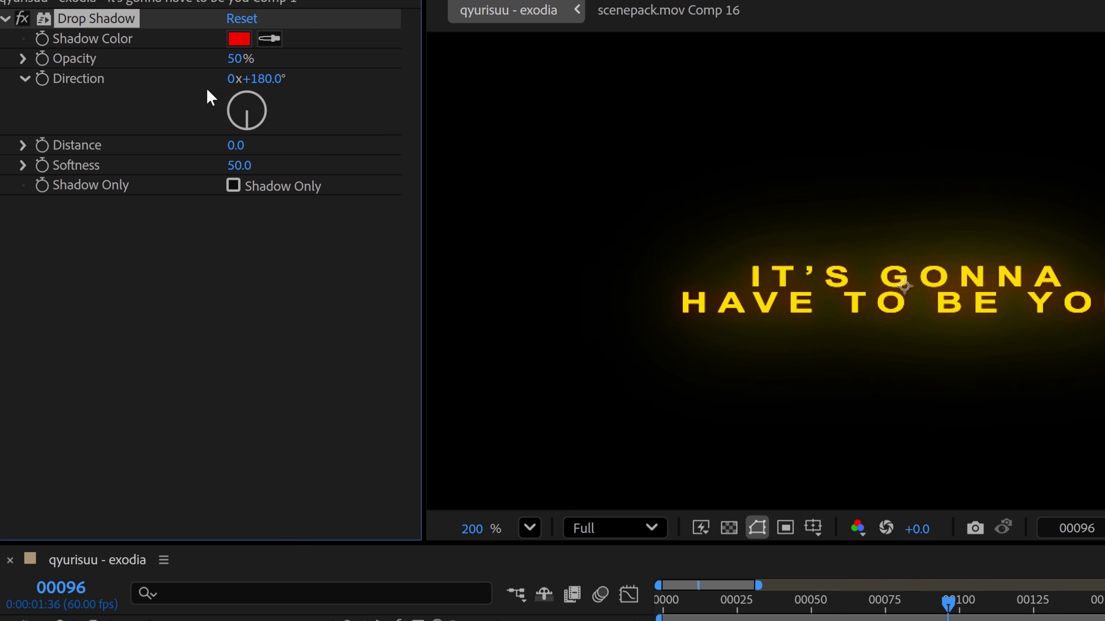
Step: Duplicate the Drop Shadow effect and set the second shadow's Softness to 100
{"action": "key", "text": "ctrl+d"}
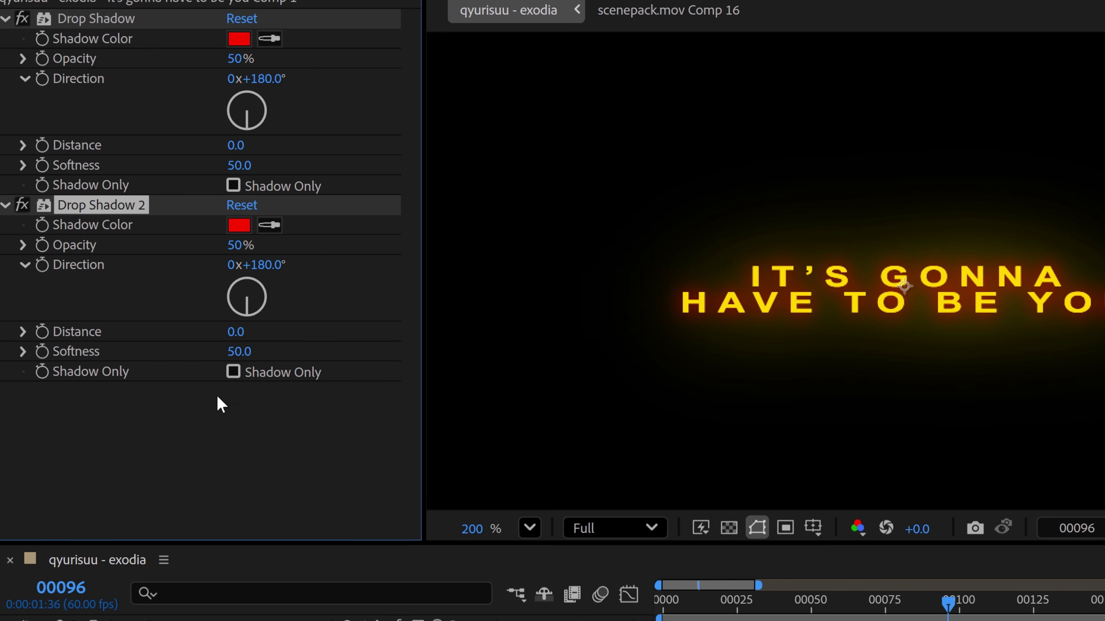
{"action": "left_click", "coordinate": [240, 350]}
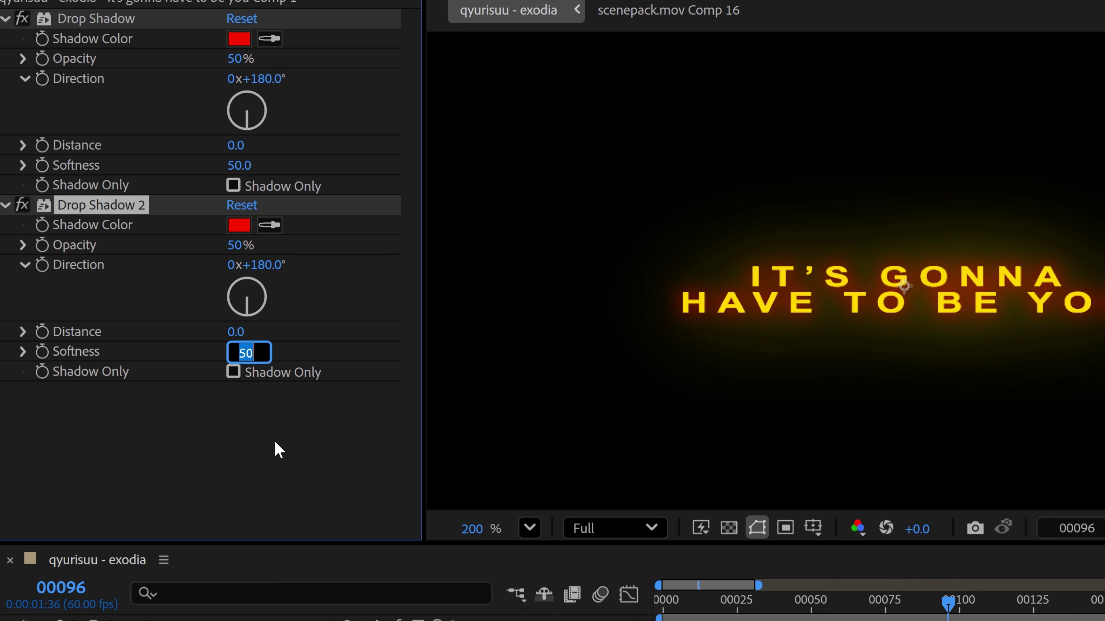
{"action": "type", "text": "100"}
{"action": "key", "text": "Return"}
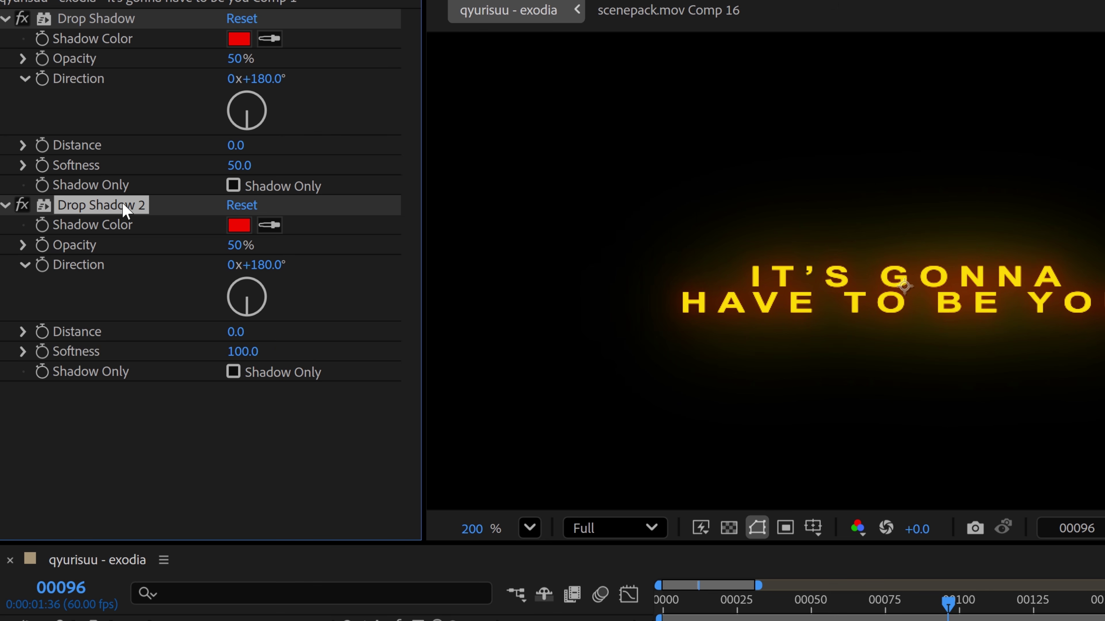
Step: Duplicate Drop Shadow 2, set the third shadow's Softness to 150 and deselect the layer
{"action": "key", "text": "ctrl+d"}
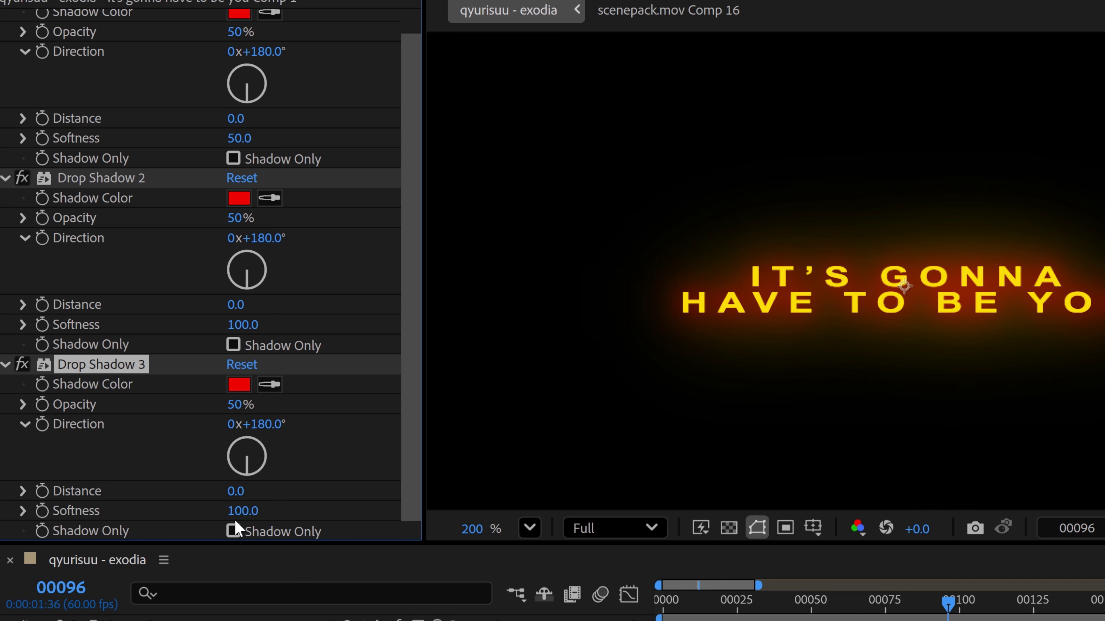
{"action": "left_click", "coordinate": [243, 511]}
{"action": "type", "text": "150"}
{"action": "key", "text": "Return"}
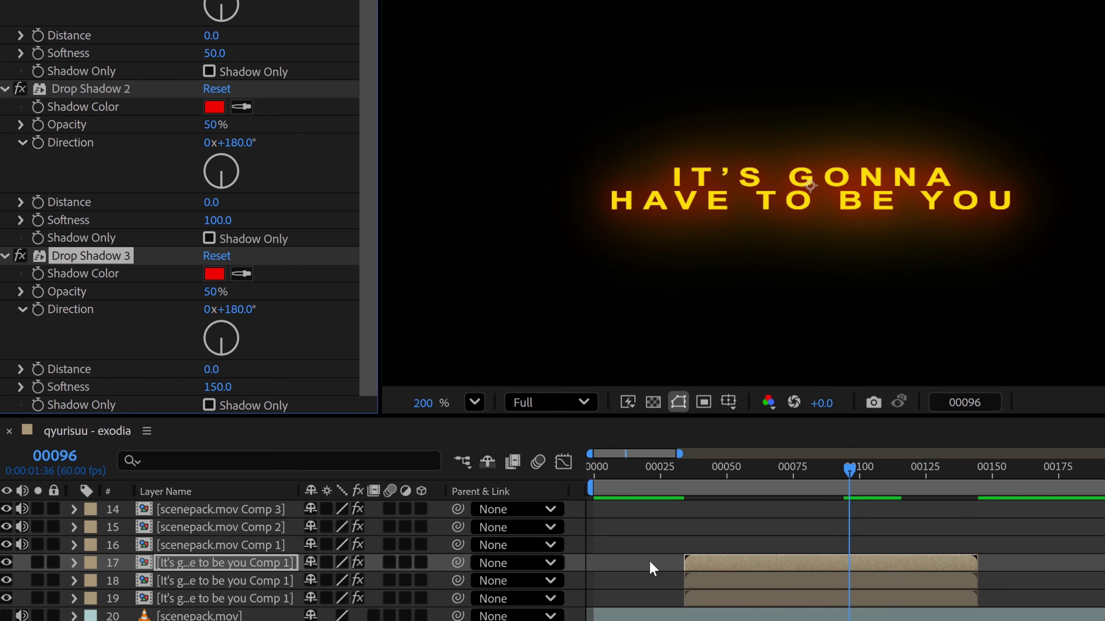
{"action": "left_click", "coordinate": [652, 568]}
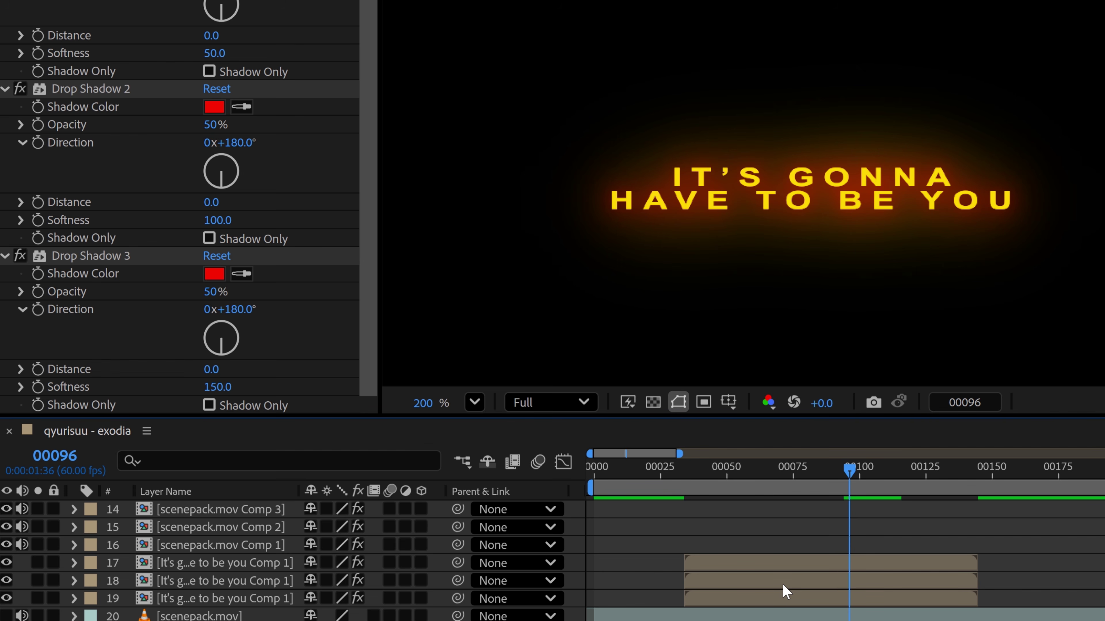
Step: Set the blending mode of the uppermost and middle text pre-comp copies to Add, then clear the selection
{"action": "left_click", "coordinate": [277, 562]}
{"action": "right_click", "coordinate": [276, 563]}
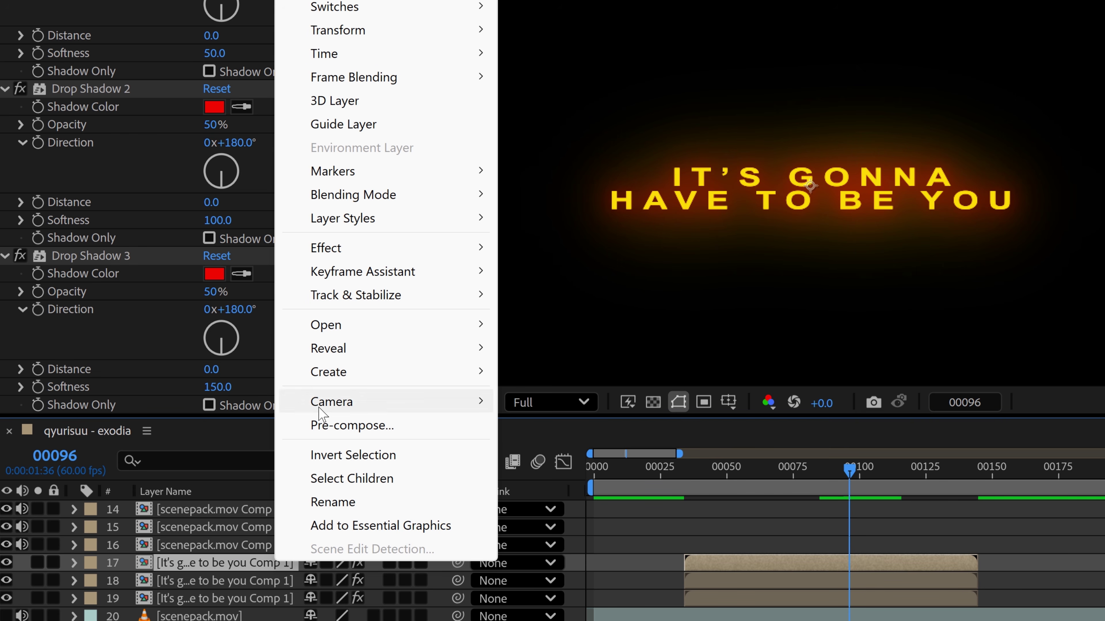
{"action": "mouse_move", "coordinate": [438, 201]}
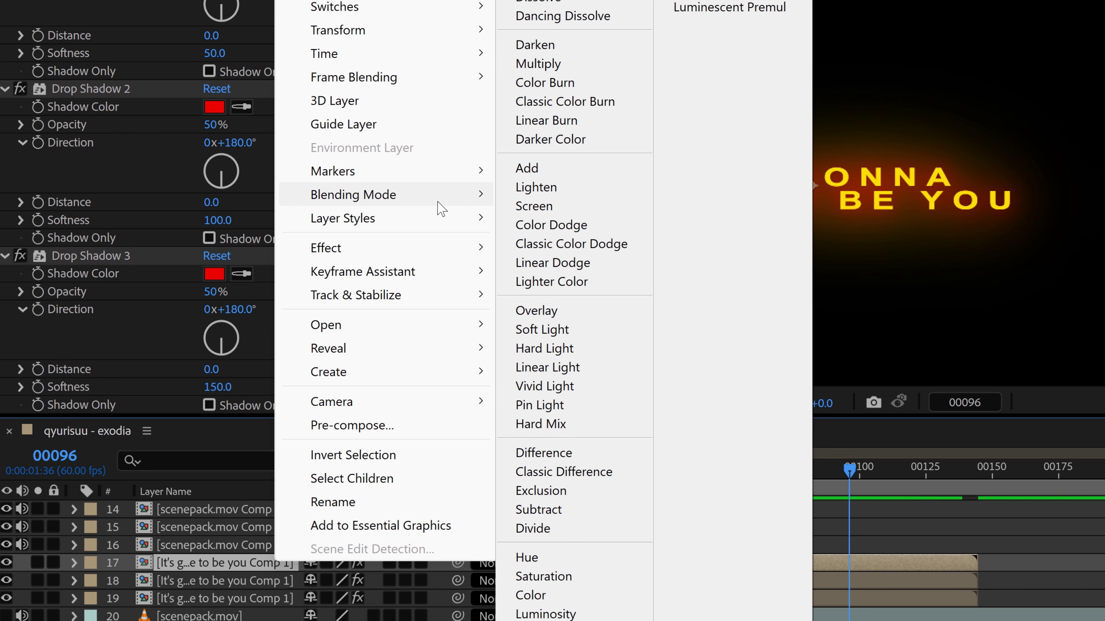
{"action": "left_click", "coordinate": [561, 174]}
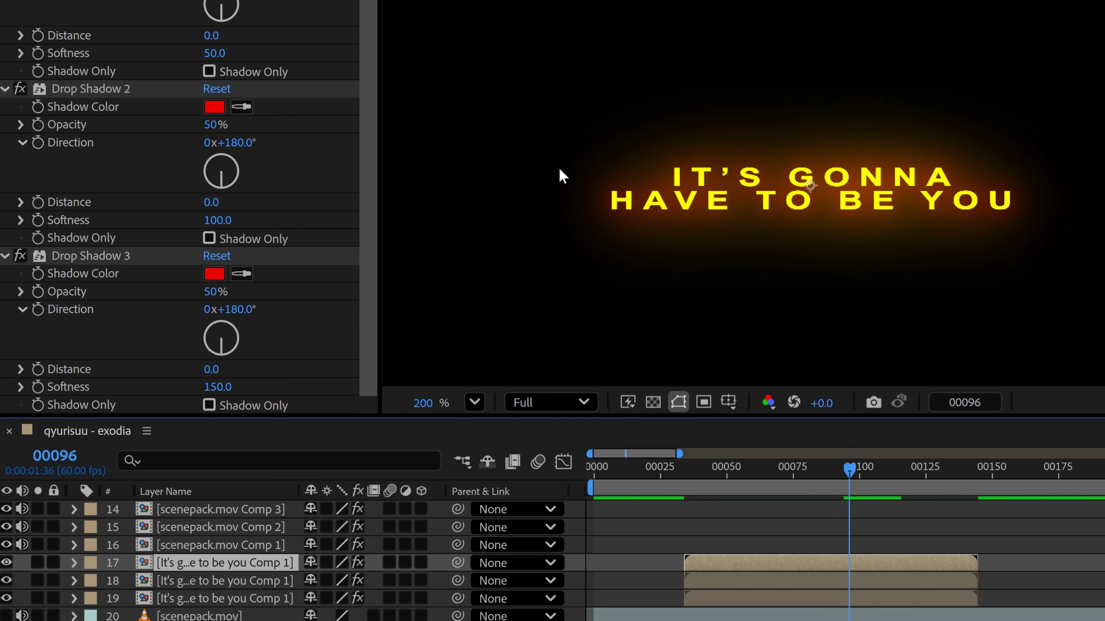
{"action": "left_click", "coordinate": [247, 583]}
{"action": "right_click", "coordinate": [247, 583]}
{"action": "mouse_move", "coordinate": [437, 211]}
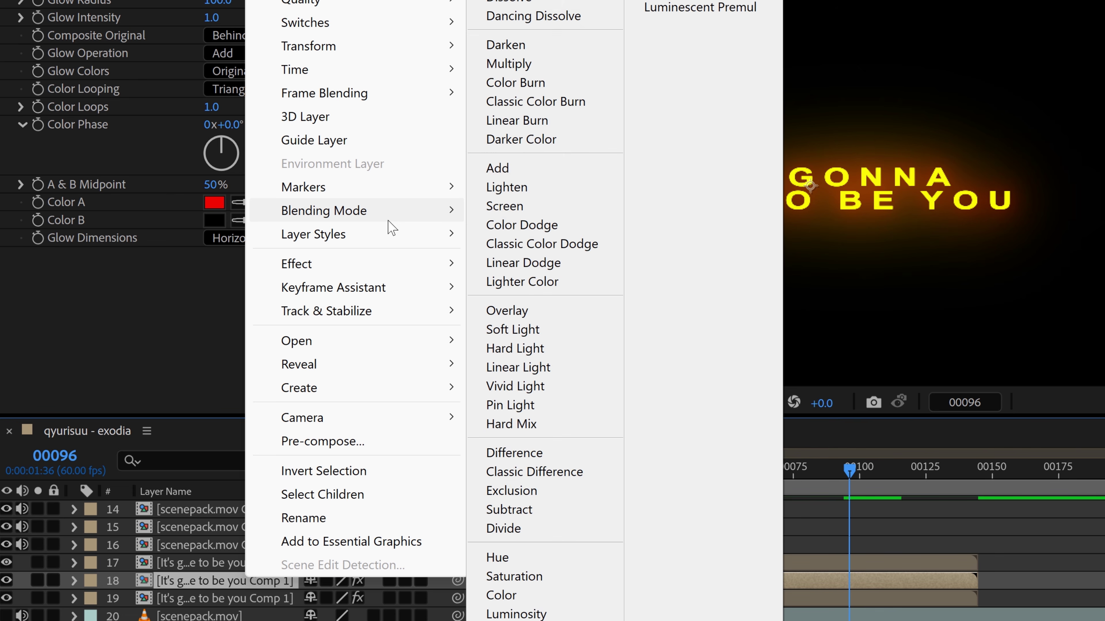
{"action": "left_click", "coordinate": [529, 171]}
{"action": "left_click", "coordinate": [643, 565]}
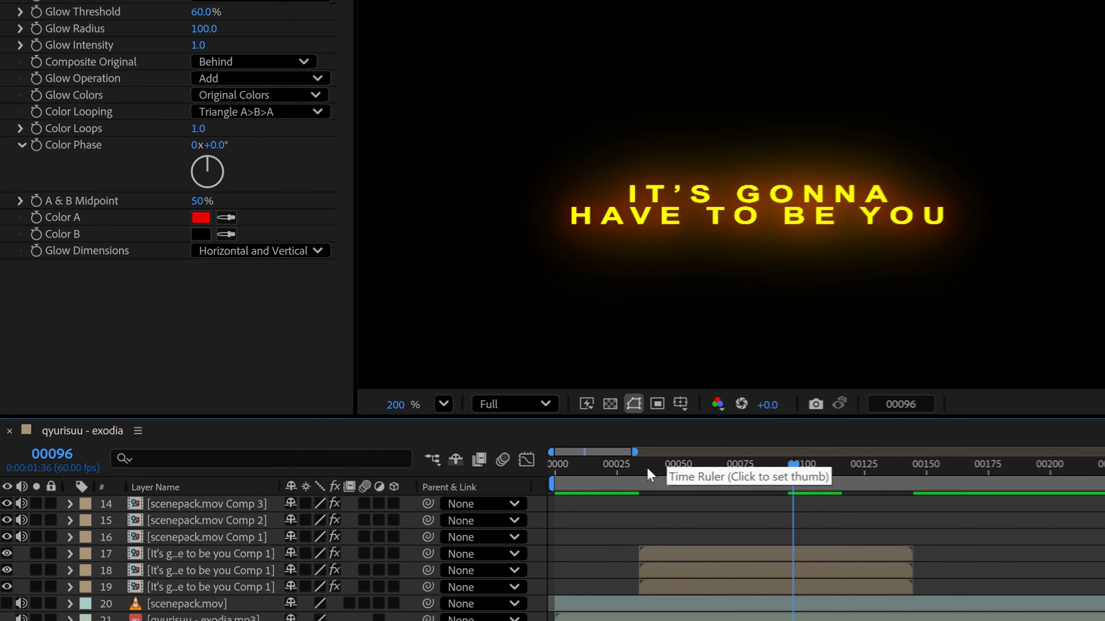
Step: Play back the glowing text and compare its look with the lowest text pre-comp copy hidden and shown
{"action": "left_click", "coordinate": [683, 467]}
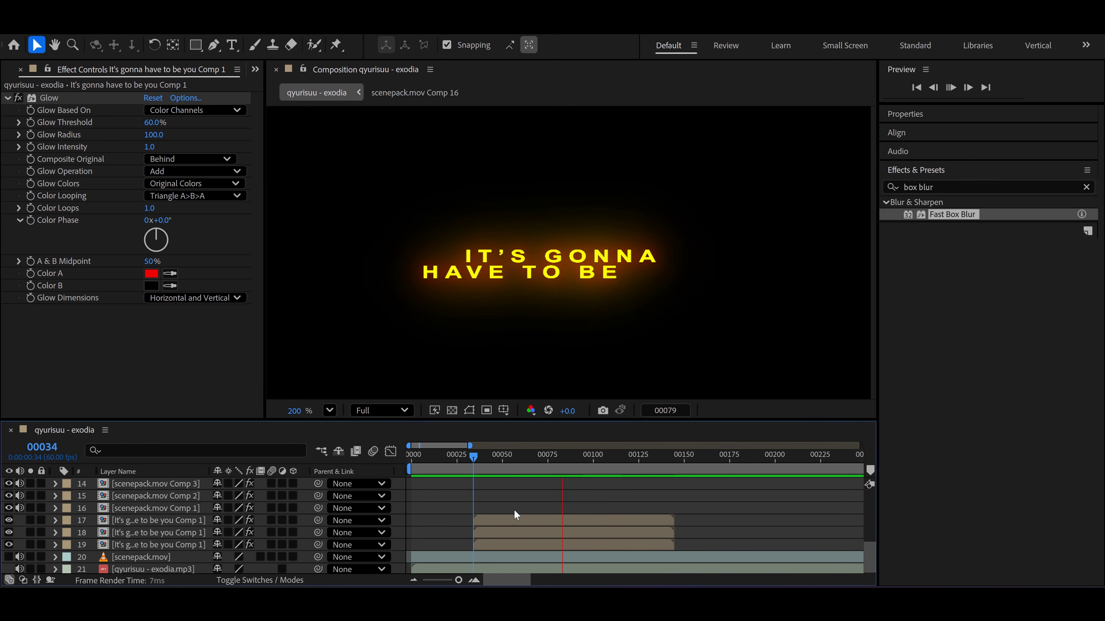
{"action": "key", "text": "space"}
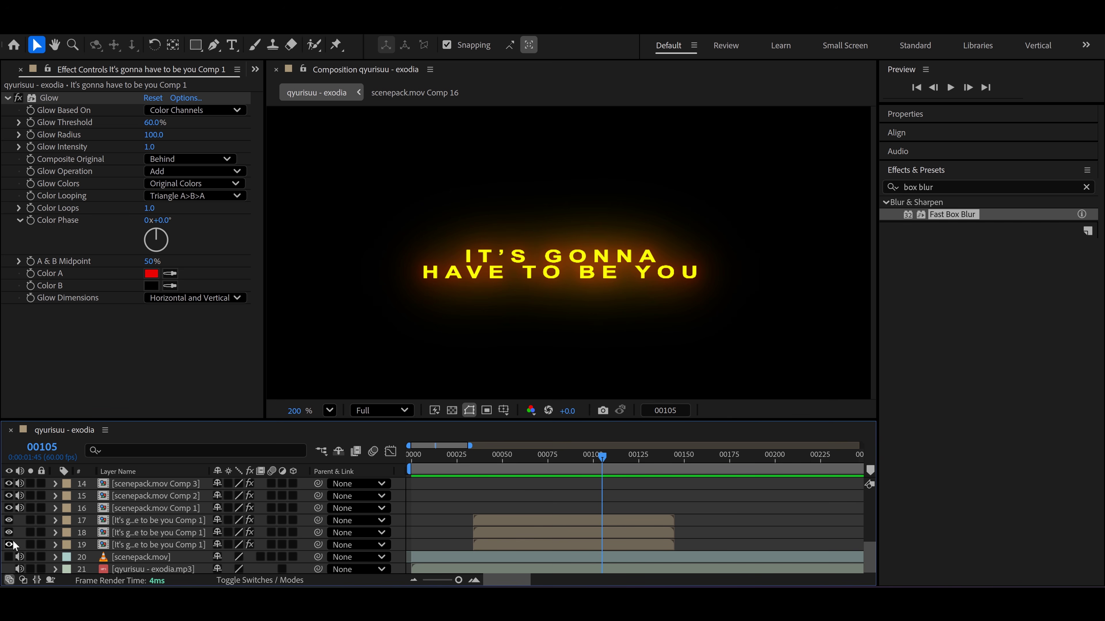
{"action": "left_click", "coordinate": [9, 545]}
{"action": "left_click", "coordinate": [8, 545]}
{"action": "left_click", "coordinate": [9, 545]}
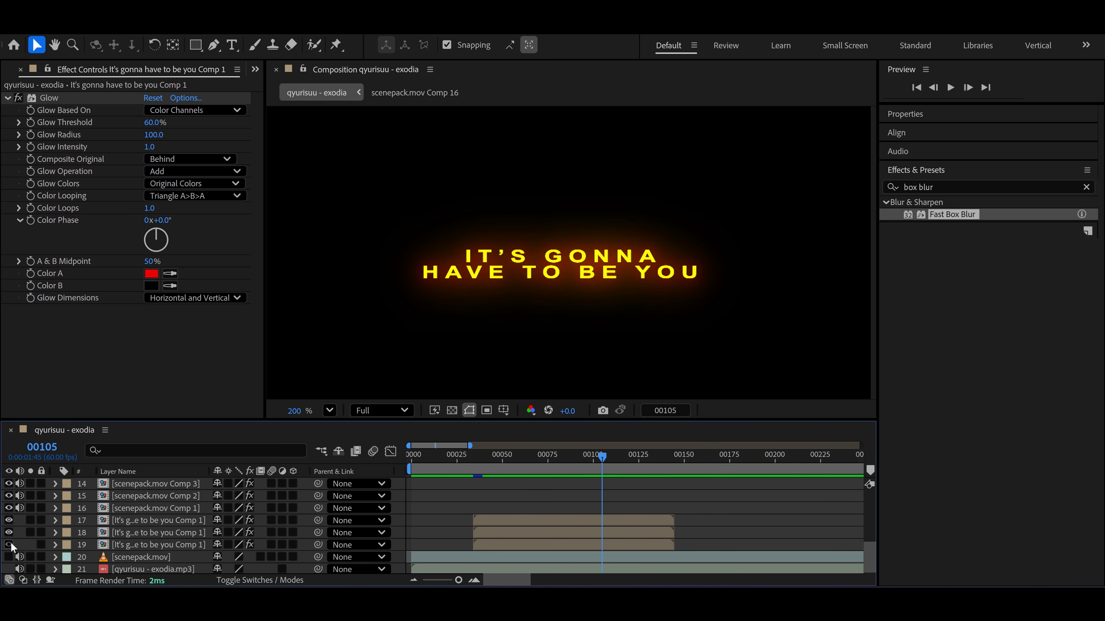
{"action": "left_click", "coordinate": [9, 545]}
{"action": "scroll", "coordinate": [735, 493], "scroll_direction": "down", "scroll_amount": 1}
{"action": "scroll", "coordinate": [722, 498], "scroll_direction": "right", "scroll_amount": 2}
Step: Apply the Deep Glow 2 effect to the "It's gonna have to be you" text layer
{"action": "left_click", "coordinate": [273, 531]}
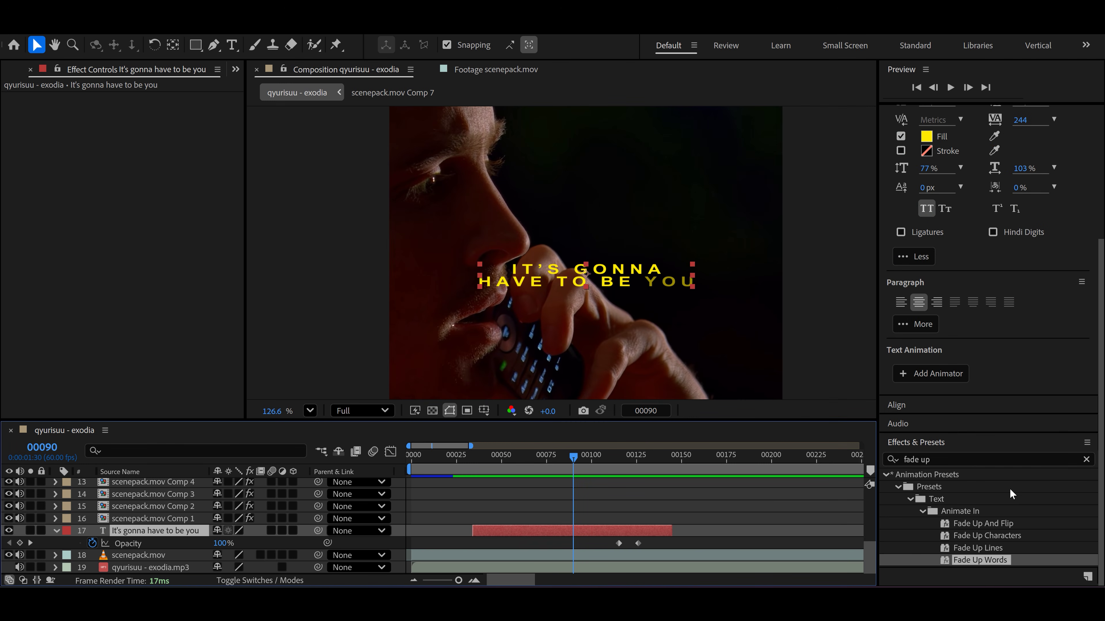
{"action": "triple_click", "coordinate": [996, 460]}
{"action": "type", "text": "deep glow"}
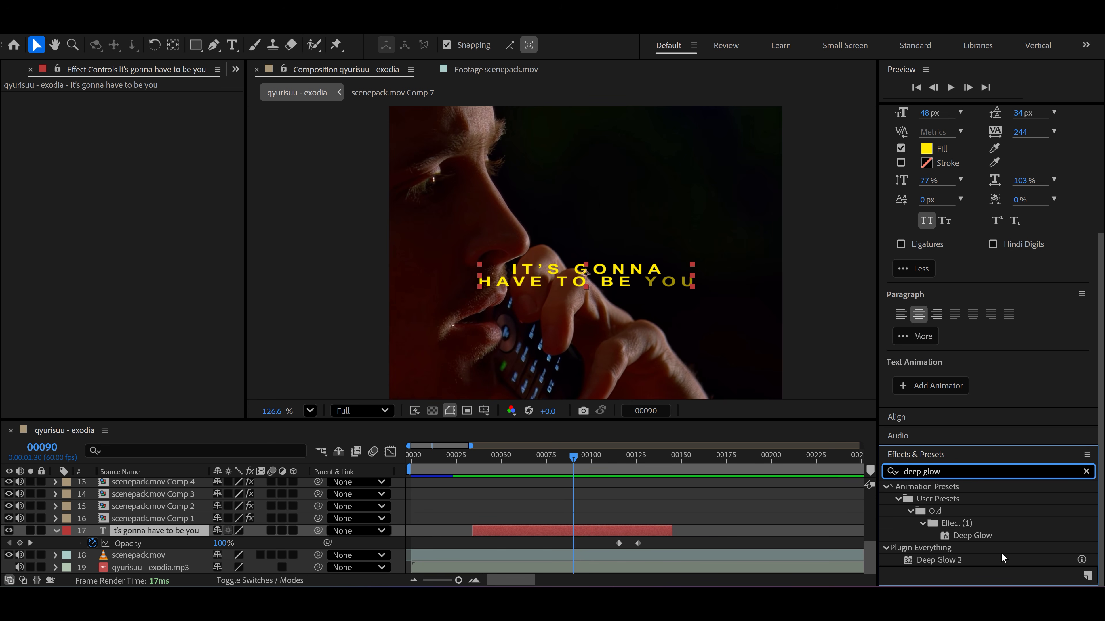
{"action": "left_click_drag", "start_coordinate": [976, 563], "coordinate": [592, 532]}
Step: Set Deep Glow 2's Radius to 400 and Exposure to 0.10, and change the text fill to white
{"action": "scroll", "coordinate": [453, 301], "scroll_direction": "up", "scroll_amount": 2}
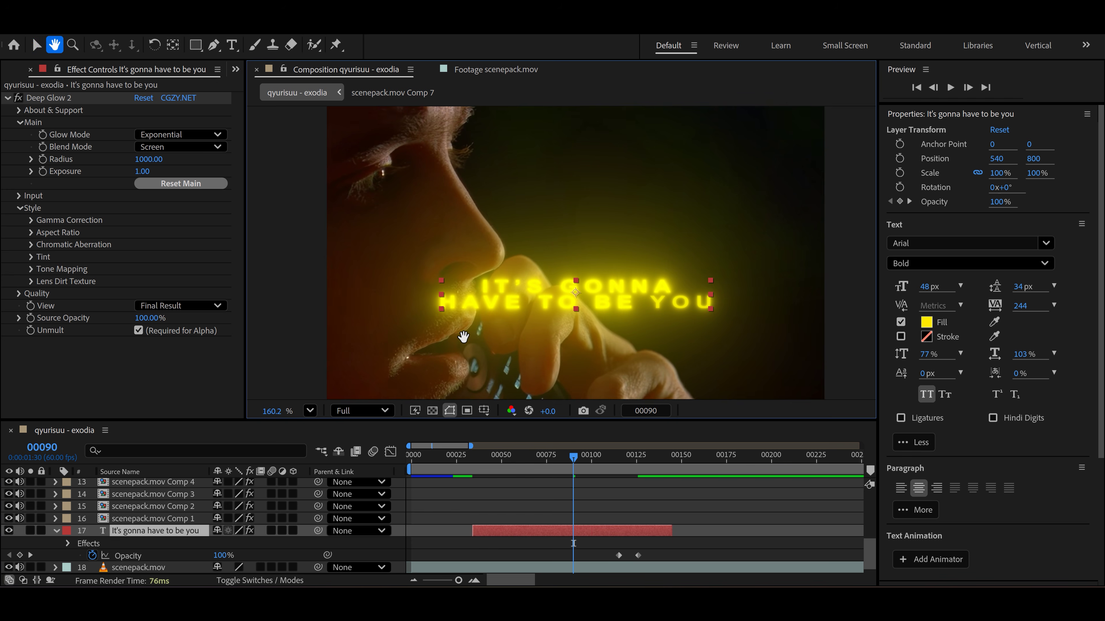
{"action": "mouse_move", "coordinate": [140, 171]}
{"action": "left_mouse_down"}
{"action": "mouse_move", "coordinate": [149, 170]}
{"action": "mouse_move", "coordinate": [109, 163]}
{"action": "mouse_move", "coordinate": [119, 168]}
{"action": "left_mouse_up"}
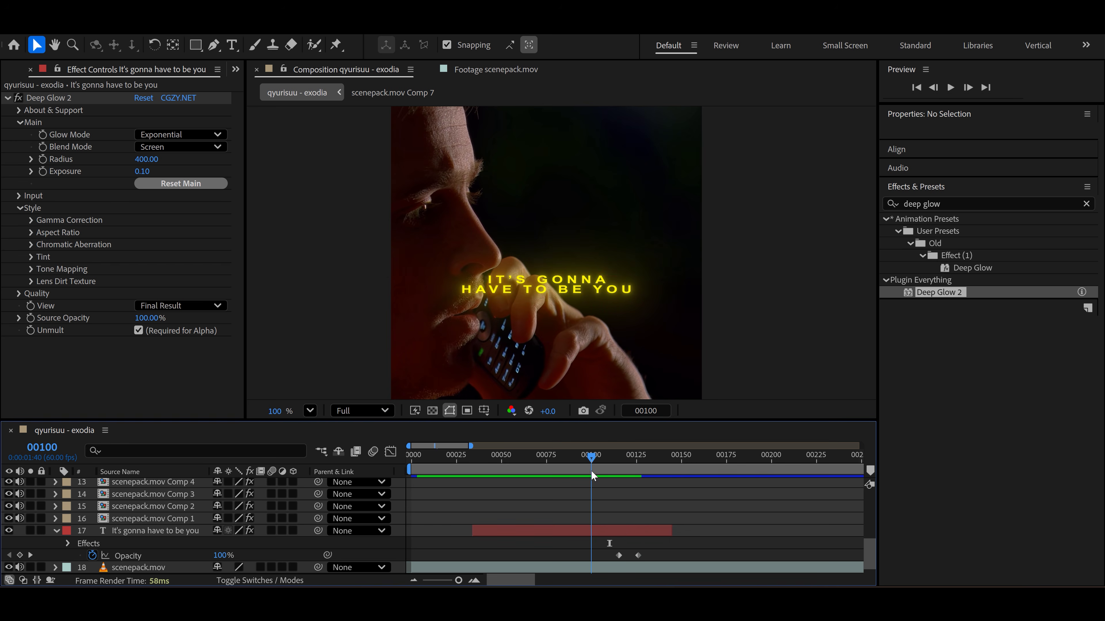
{"action": "left_click", "coordinate": [927, 322]}
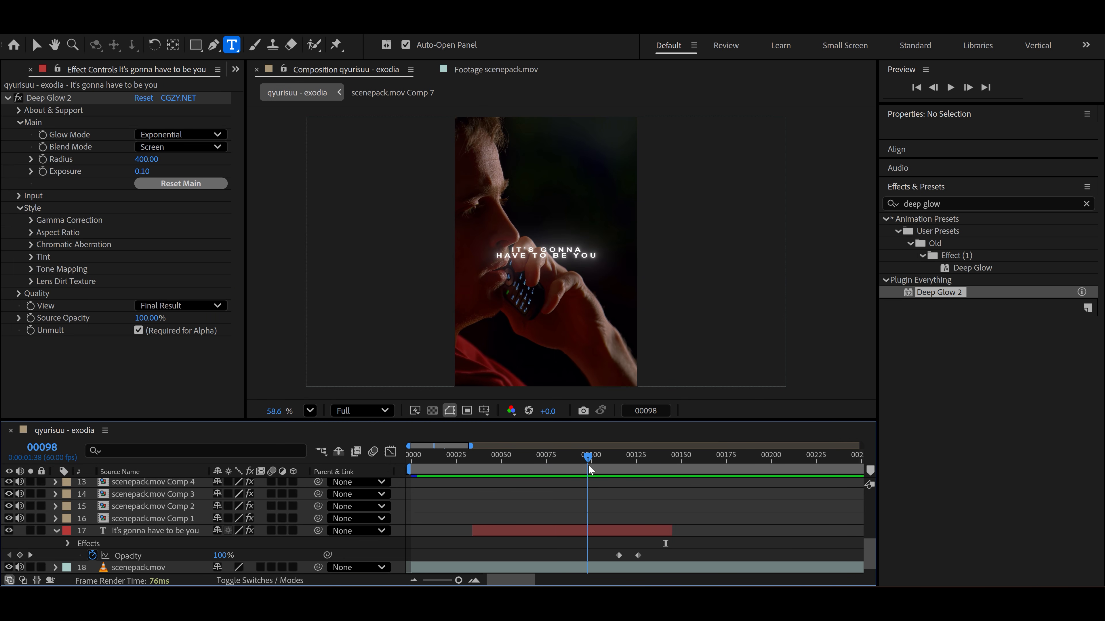
Step: Duplicate the white dialogue text layer, shift the copy to a later time and preview it
{"action": "left_click", "coordinate": [574, 532]}
{"action": "key", "text": "ctrl+d"}
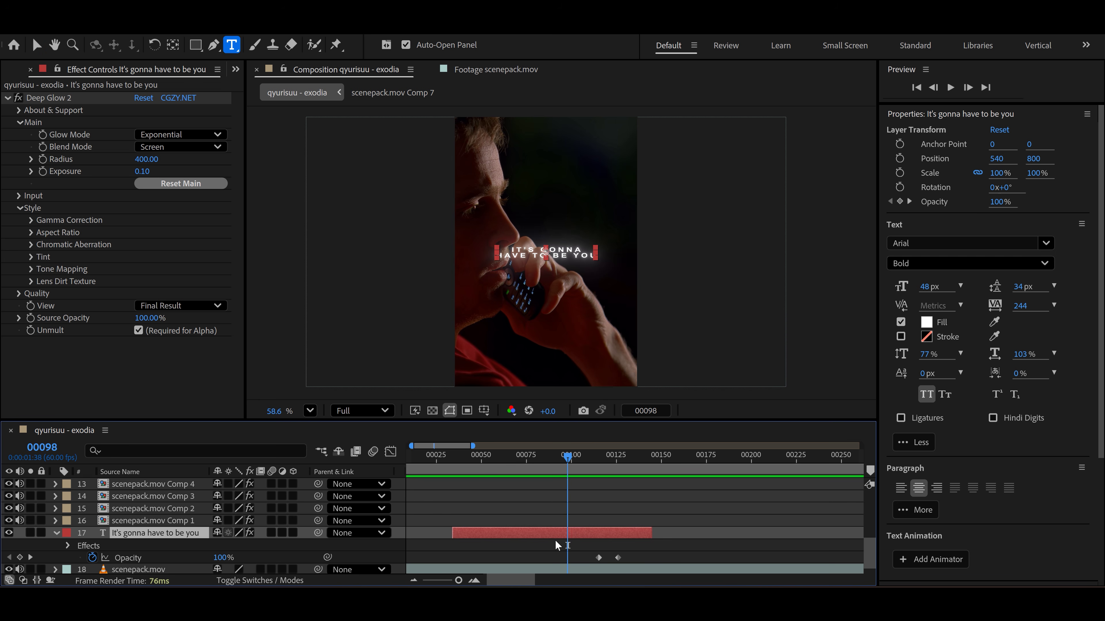
{"action": "mouse_move", "coordinate": [574, 464]}
{"action": "left_mouse_down"}
{"action": "mouse_move", "coordinate": [527, 461]}
{"action": "mouse_move", "coordinate": [559, 457]}
{"action": "left_mouse_up"}
{"action": "left_click_drag", "start_coordinate": [553, 530], "coordinate": [616, 527]}
{"action": "key", "text": "u"}
{"action": "key", "text": "space"}
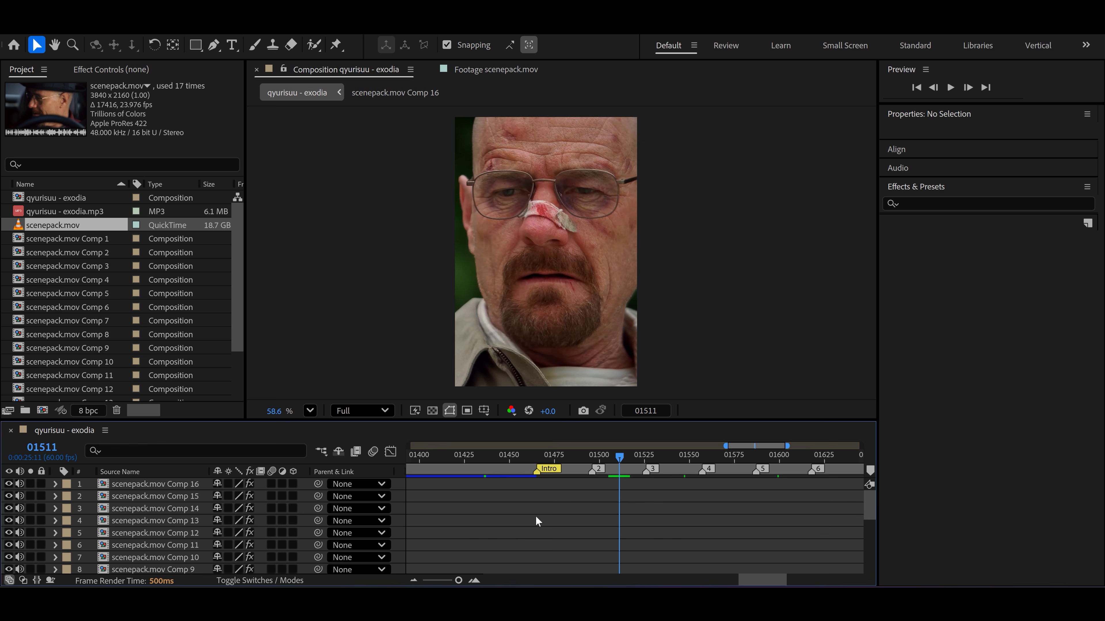
Step: Create an adjustment layer above all the scenepack.mov comps
{"action": "right_click", "coordinate": [398, 489]}
{"action": "mouse_move", "coordinate": [496, 315]}
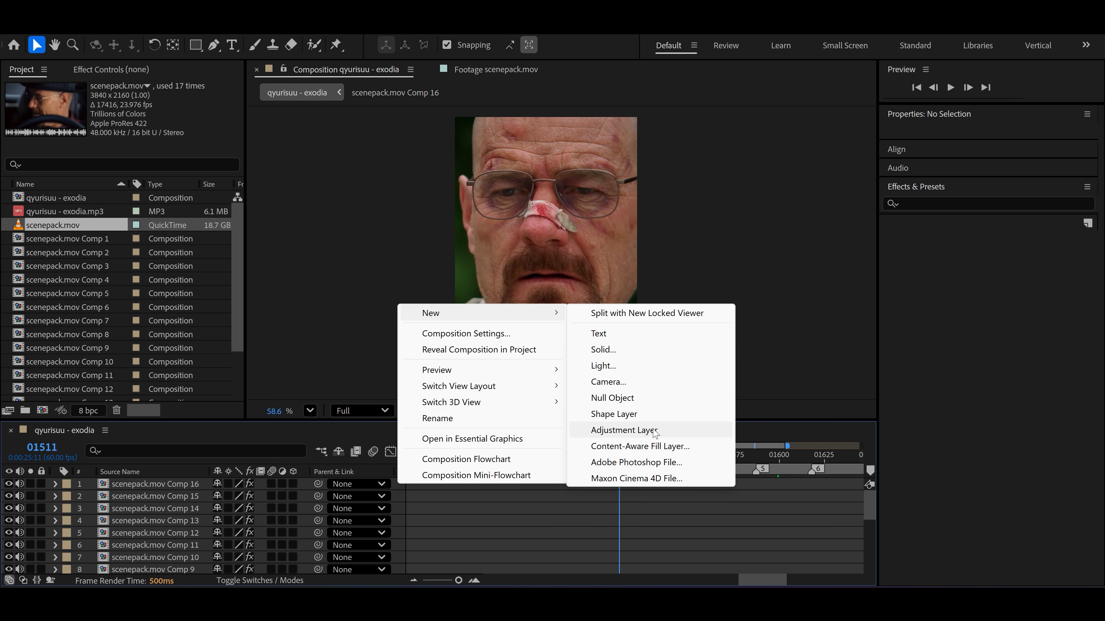
{"action": "left_click", "coordinate": [654, 432]}
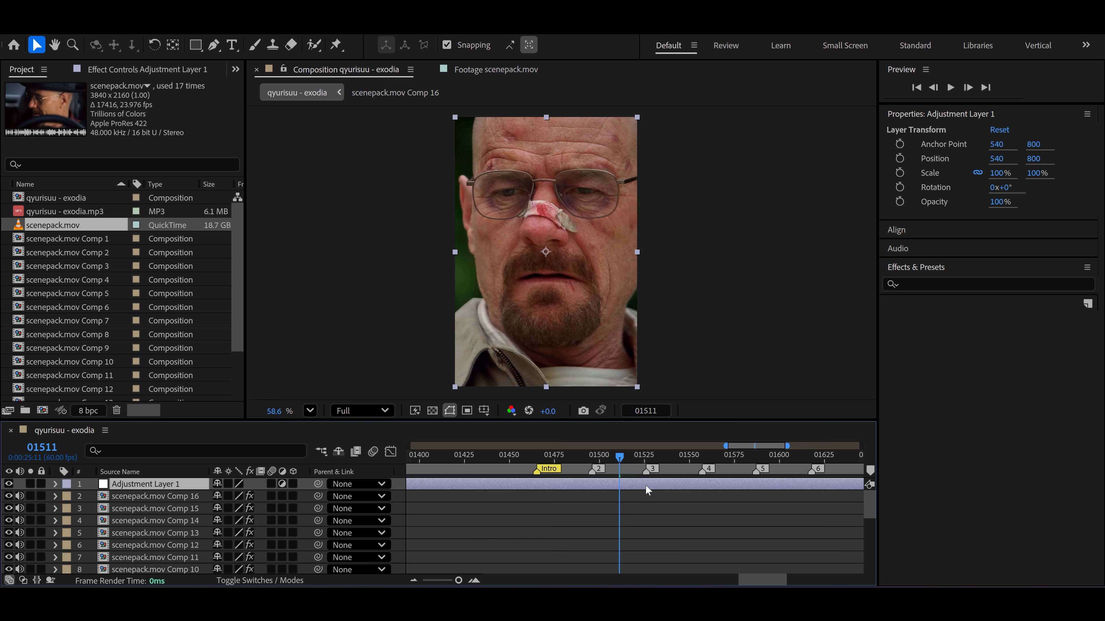
Step: Apply the RG Magic Bullet Looks effect to the adjustment layer and open its look editor
{"action": "left_click", "coordinate": [969, 283]}
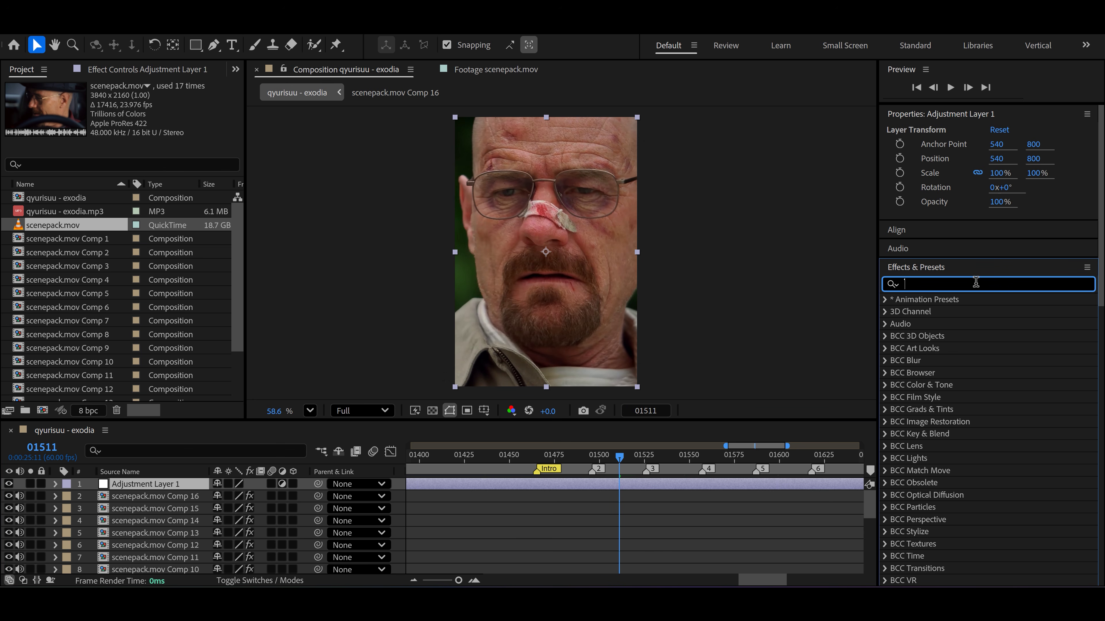
{"action": "type", "text": "looks"}
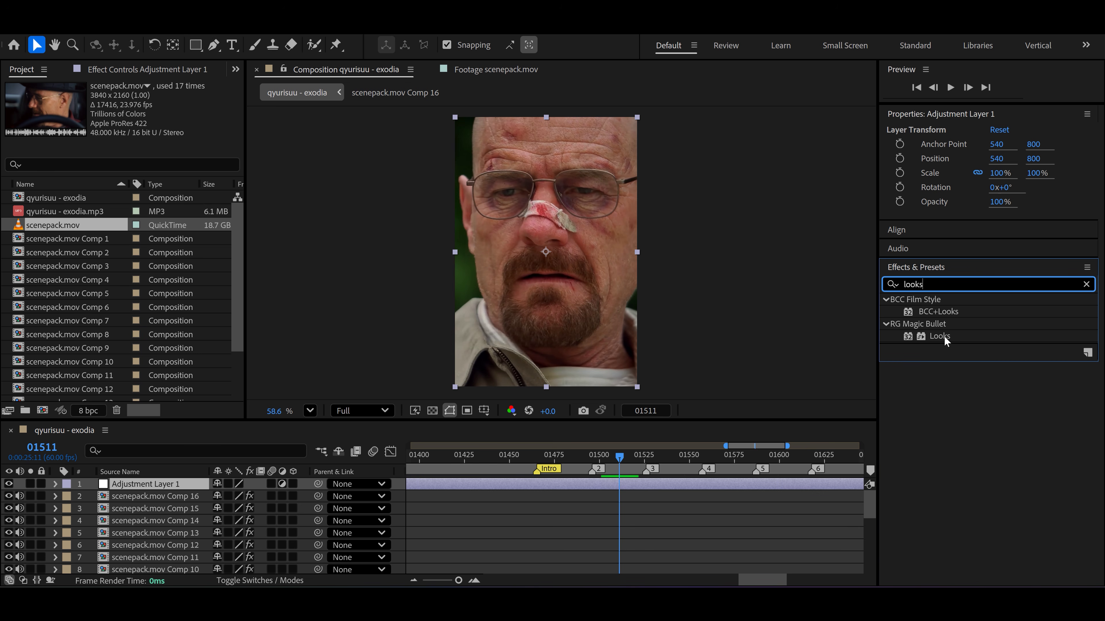
{"action": "left_click", "coordinate": [941, 341]}
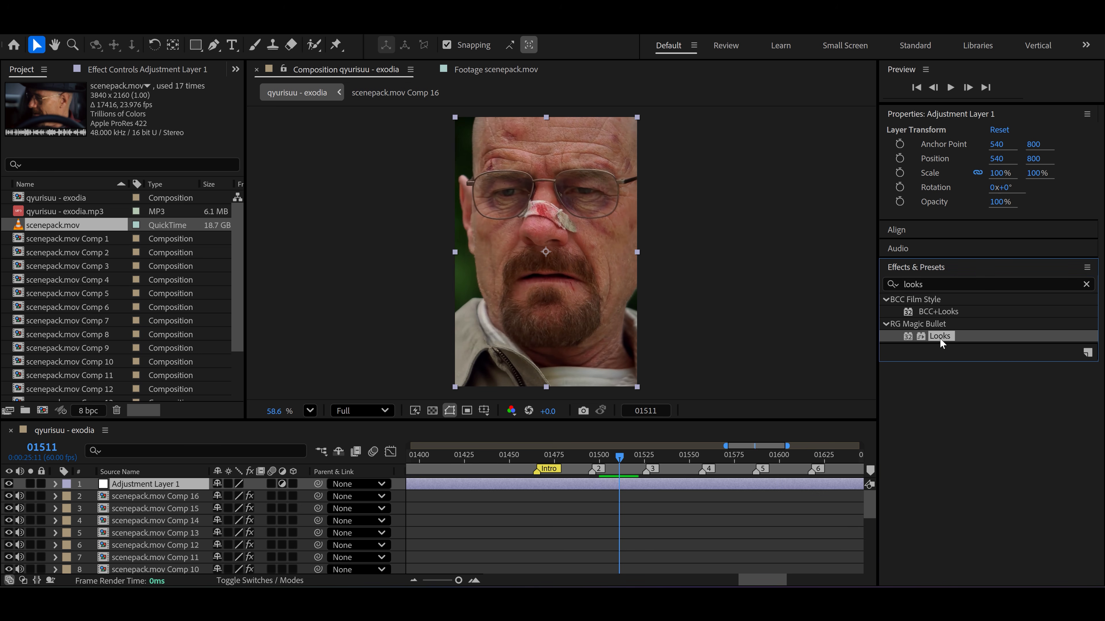
{"action": "left_click_drag", "start_coordinate": [946, 340], "coordinate": [625, 492]}
{"action": "left_click", "coordinate": [64, 185]}
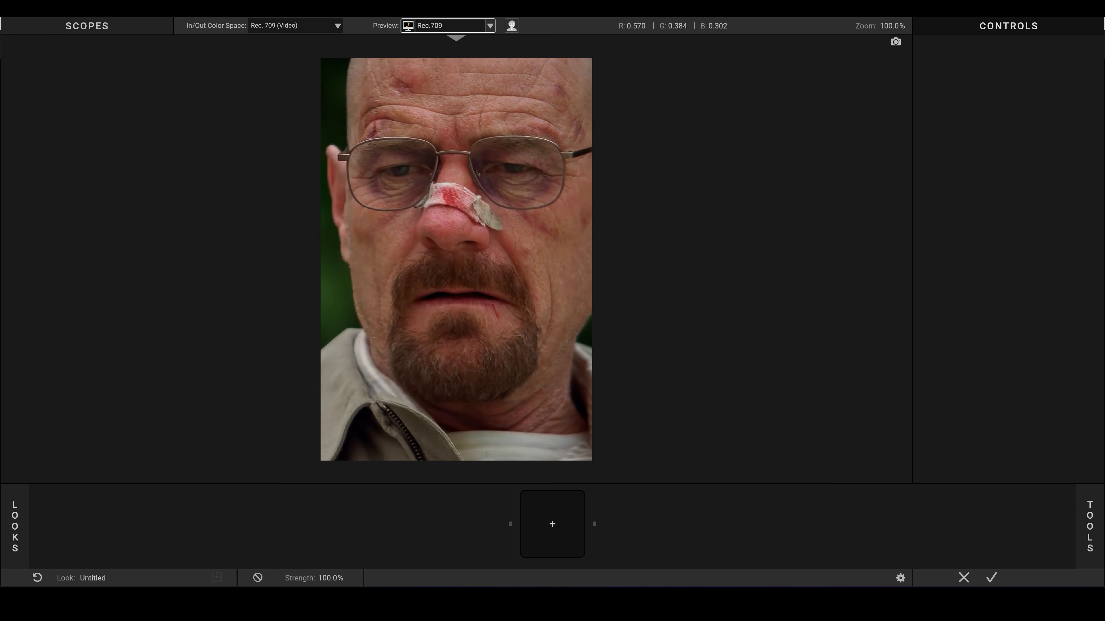
Step: Build a look chain from the Exposure, Contrast, Gradient, Clarity and Hue/Saturation tools
{"action": "left_click", "coordinate": [1089, 526]}
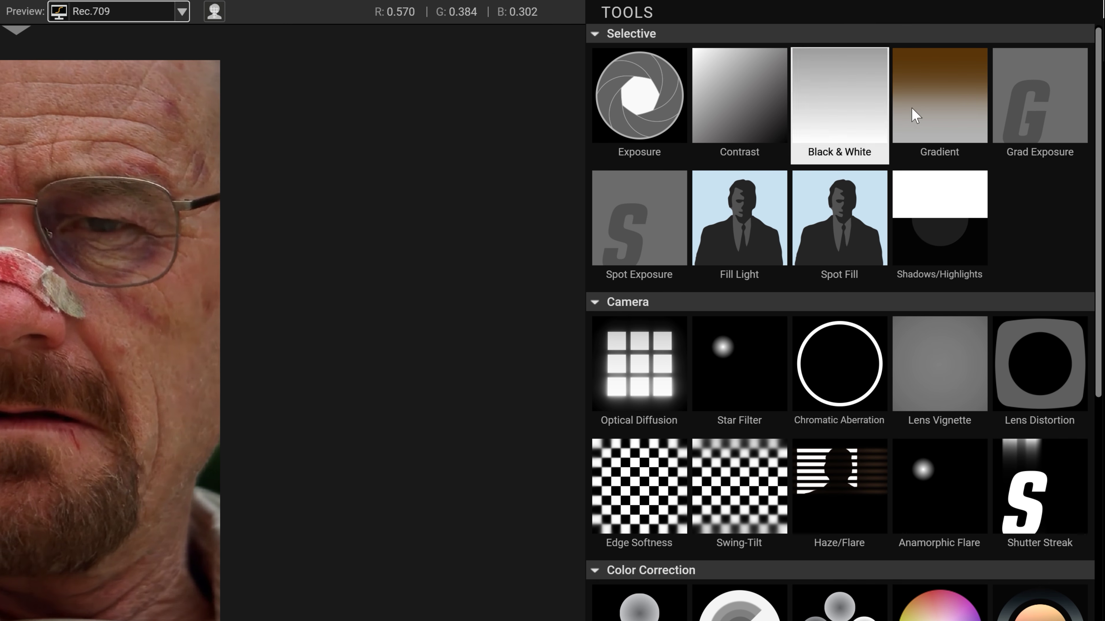
{"action": "double_click", "coordinate": [963, 124]}
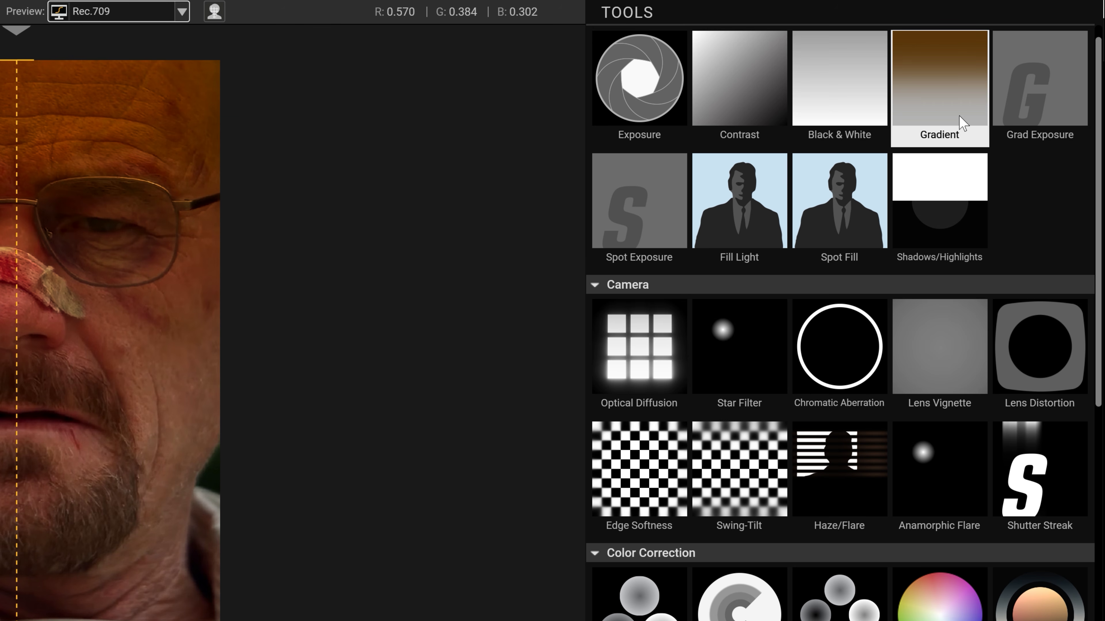
{"action": "scroll", "coordinate": [963, 113], "scroll_direction": "down", "scroll_amount": 4}
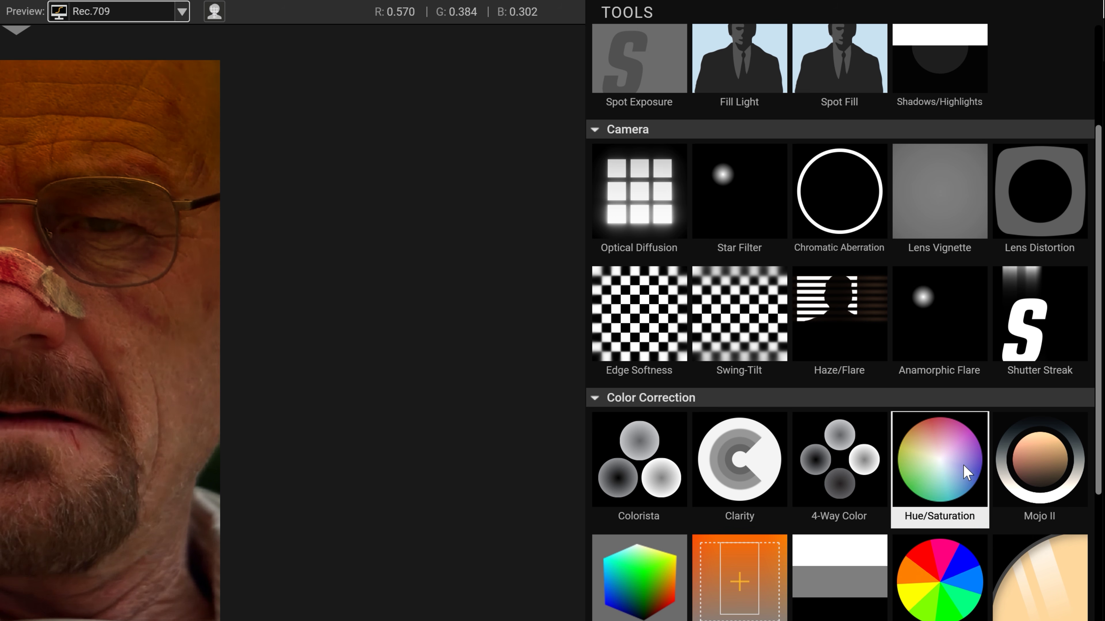
{"action": "double_click", "coordinate": [940, 462]}
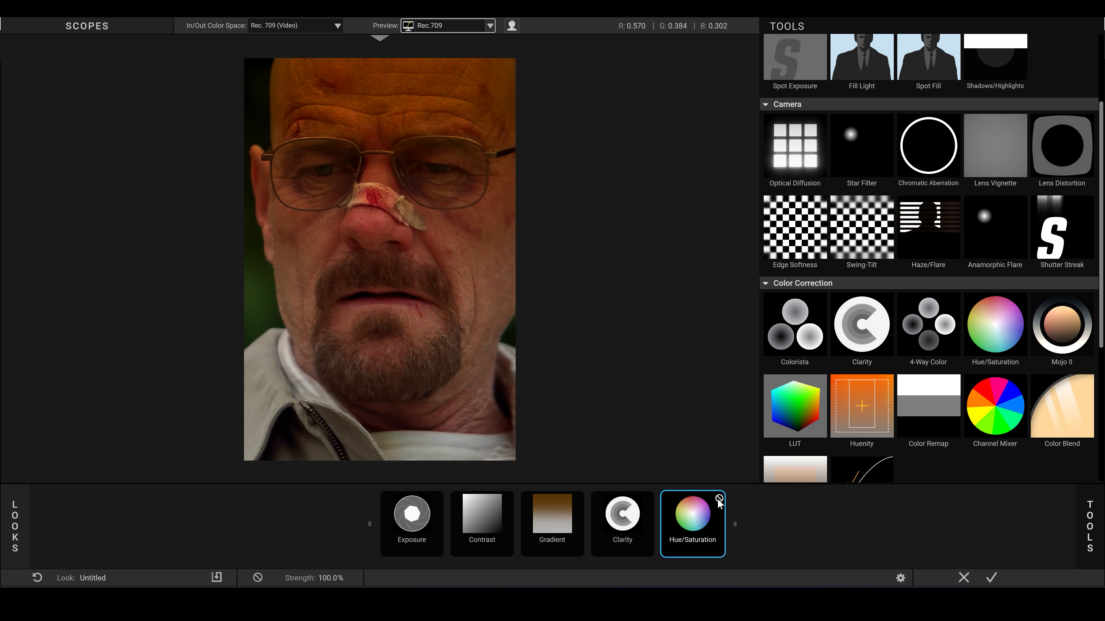
Step: Disable the Hue/Saturation, Clarity, Gradient and Contrast tools, leaving only Exposure active
{"action": "left_click", "coordinate": [719, 498]}
{"action": "left_click", "coordinate": [649, 499]}
{"action": "left_click", "coordinate": [578, 498]}
{"action": "left_click", "coordinate": [508, 498]}
Step: Set the Exposure tool's Stops to +0.30, then enable the Contrast tool and set its Contrast to +0.130
{"action": "left_click", "coordinate": [409, 515]}
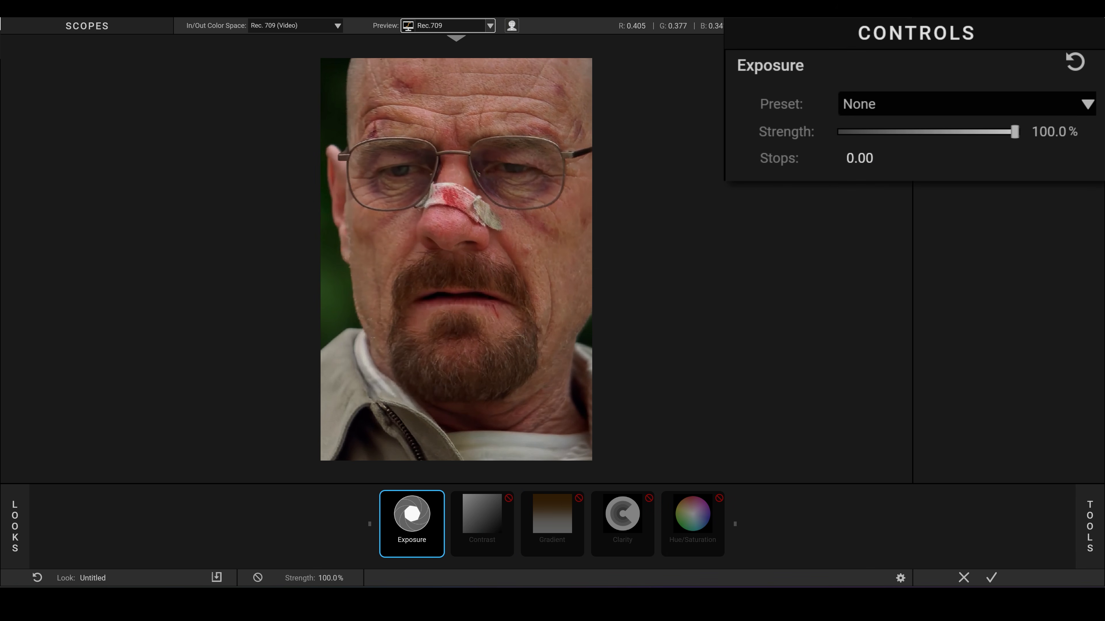
{"action": "left_click_drag", "start_coordinate": [859, 158], "coordinate": [880, 158]}
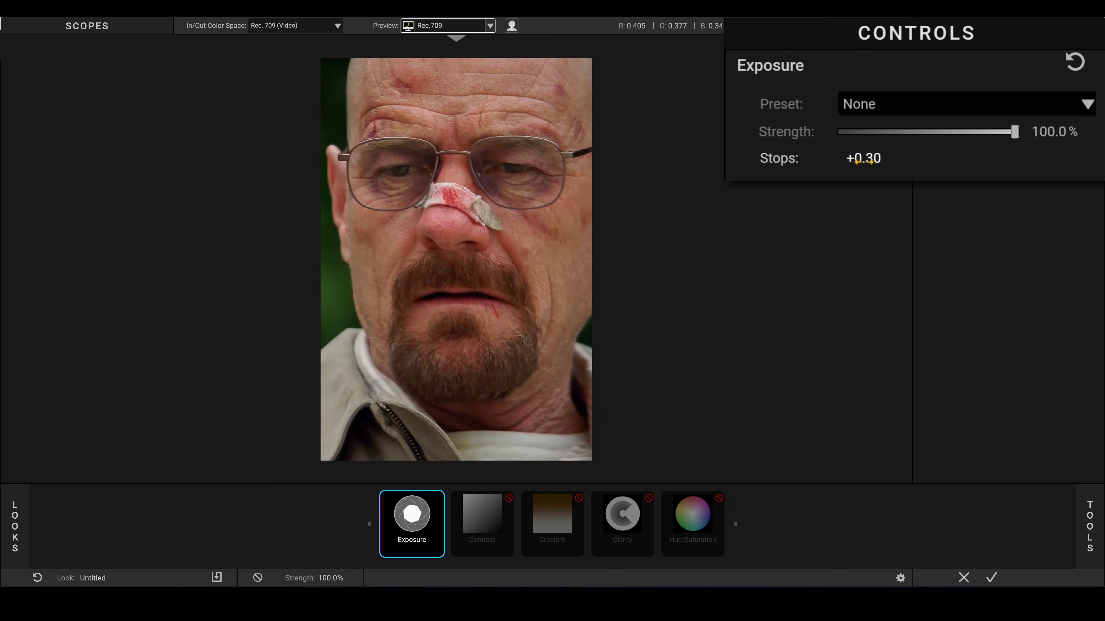
{"action": "left_click", "coordinate": [509, 516]}
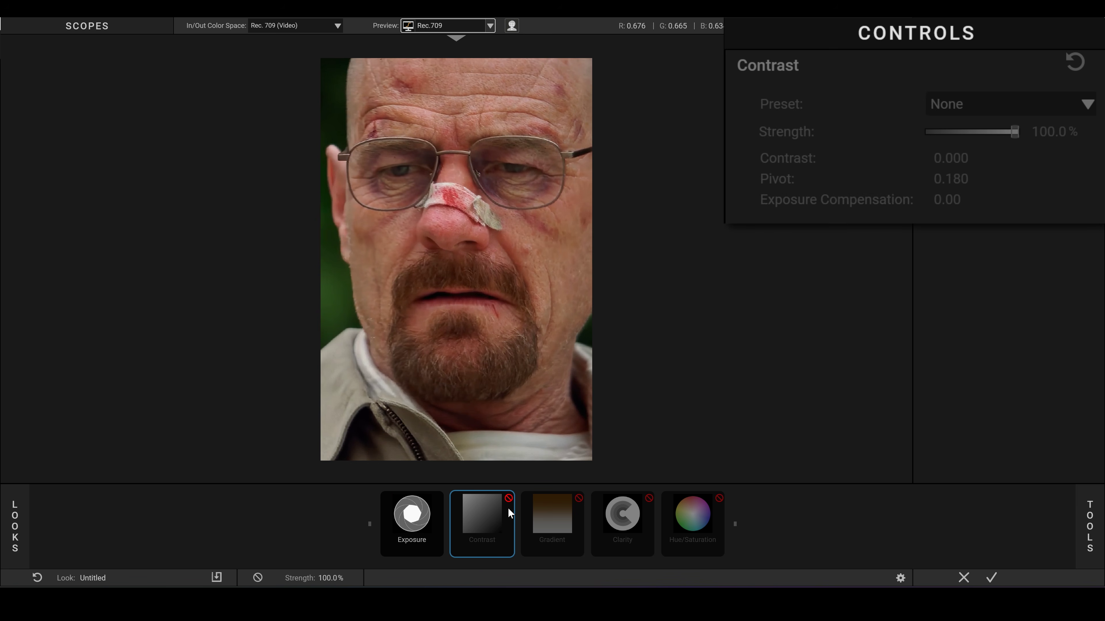
{"action": "left_click", "coordinate": [508, 499]}
{"action": "mouse_move", "coordinate": [944, 158]}
{"action": "left_mouse_down"}
{"action": "mouse_move", "coordinate": [970, 158]}
{"action": "mouse_move", "coordinate": [939, 158]}
{"action": "mouse_move", "coordinate": [949, 158]}
{"action": "left_mouse_up"}
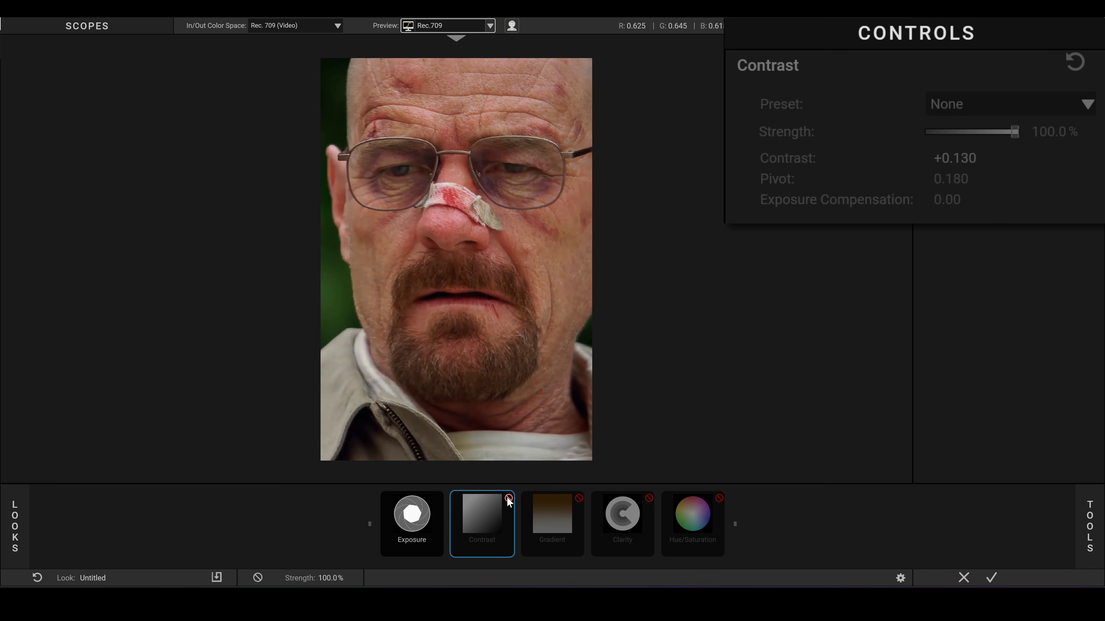
Step: Enable the Gradient tool and flip its endpoints to shade the lower image, from about Y1 +70.4% to Y2 +1.9%
{"action": "left_click", "coordinate": [575, 520]}
{"action": "left_click", "coordinate": [578, 499]}
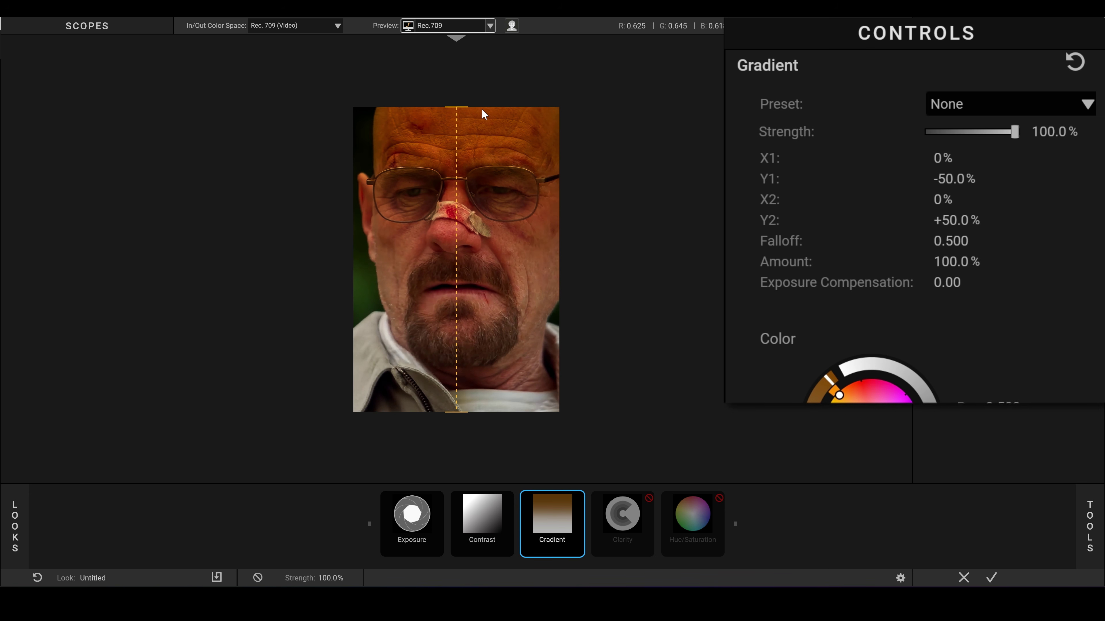
{"action": "left_click_drag", "start_coordinate": [456, 108], "coordinate": [524, 351]}
{"action": "left_click_drag", "start_coordinate": [456, 411], "coordinate": [531, 283]}
{"action": "left_click_drag", "start_coordinate": [491, 364], "coordinate": [462, 354]}
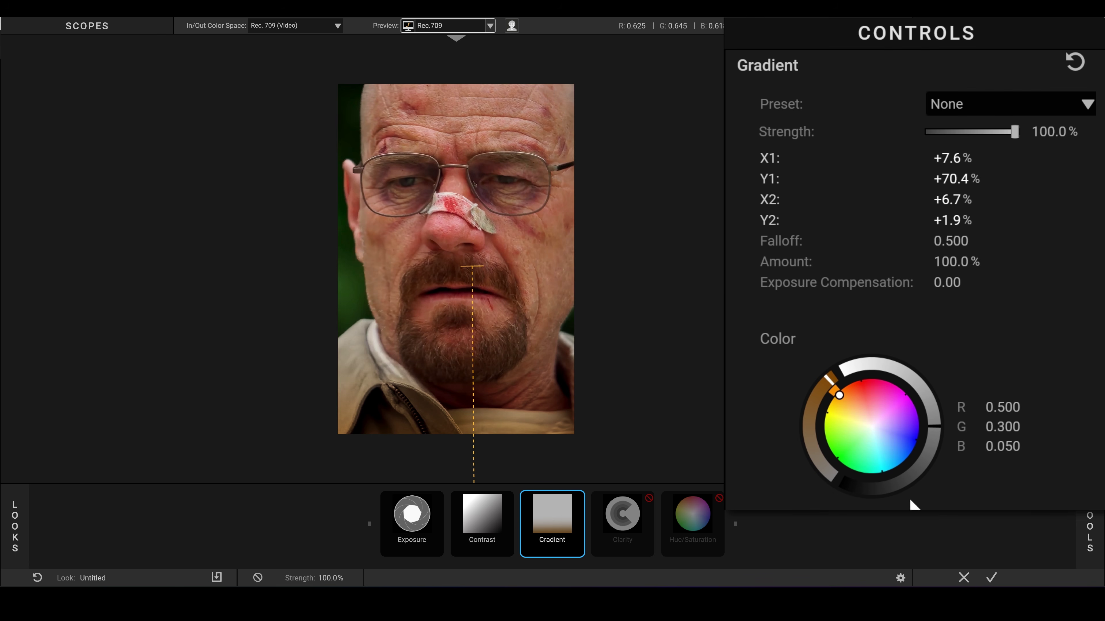
Step: Darken the gradient colour to near black and centre its line horizontally, with Y1 about +68.3% and Y2 about 0%
{"action": "left_click_drag", "start_coordinate": [928, 436], "coordinate": [844, 483]}
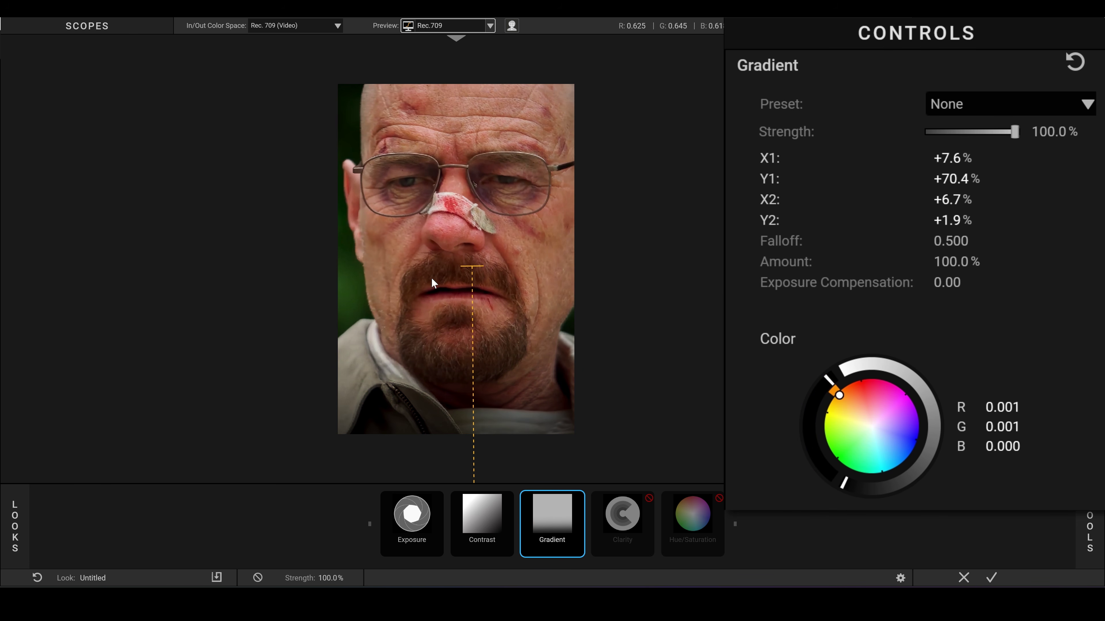
{"action": "mouse_move", "coordinate": [472, 265]}
{"action": "left_mouse_down"}
{"action": "mouse_move", "coordinate": [471, 237]}
{"action": "mouse_move", "coordinate": [472, 262]}
{"action": "left_mouse_up"}
{"action": "left_click_drag", "start_coordinate": [471, 400], "coordinate": [457, 396]}
{"action": "left_click_drag", "start_coordinate": [456, 256], "coordinate": [454, 263]}
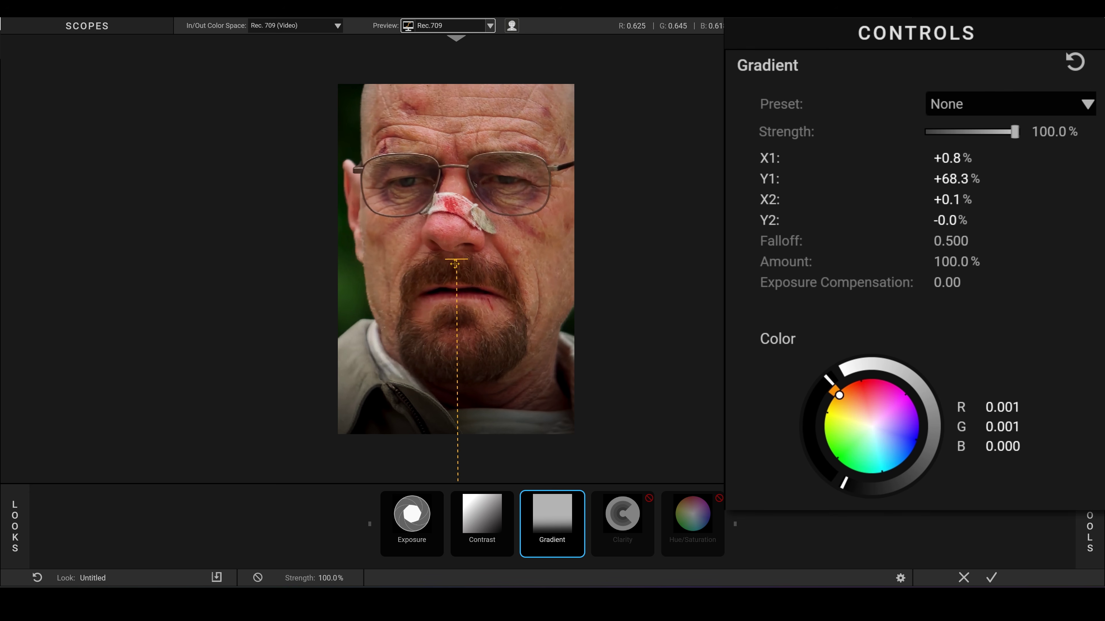
Step: Enable the Clarity tool and set Clarity to +14.6%
{"action": "left_click", "coordinate": [627, 508]}
{"action": "left_click", "coordinate": [651, 501]}
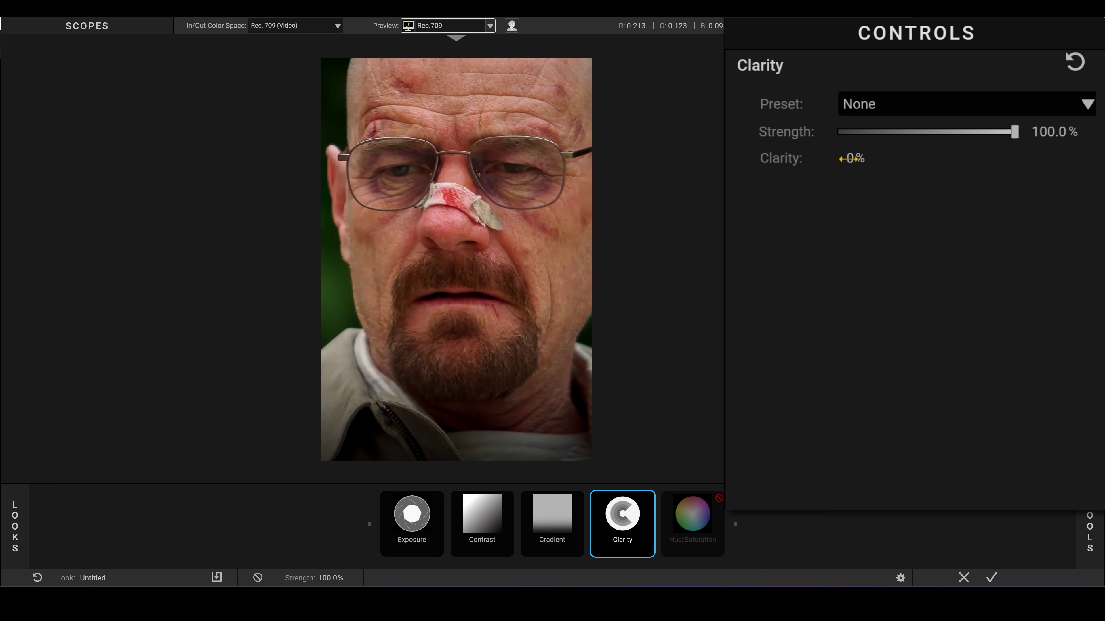
{"action": "mouse_move", "coordinate": [855, 158]}
{"action": "left_mouse_down"}
{"action": "mouse_move", "coordinate": [896, 157]}
{"action": "mouse_move", "coordinate": [850, 158]}
{"action": "mouse_move", "coordinate": [861, 158]}
{"action": "left_mouse_up"}
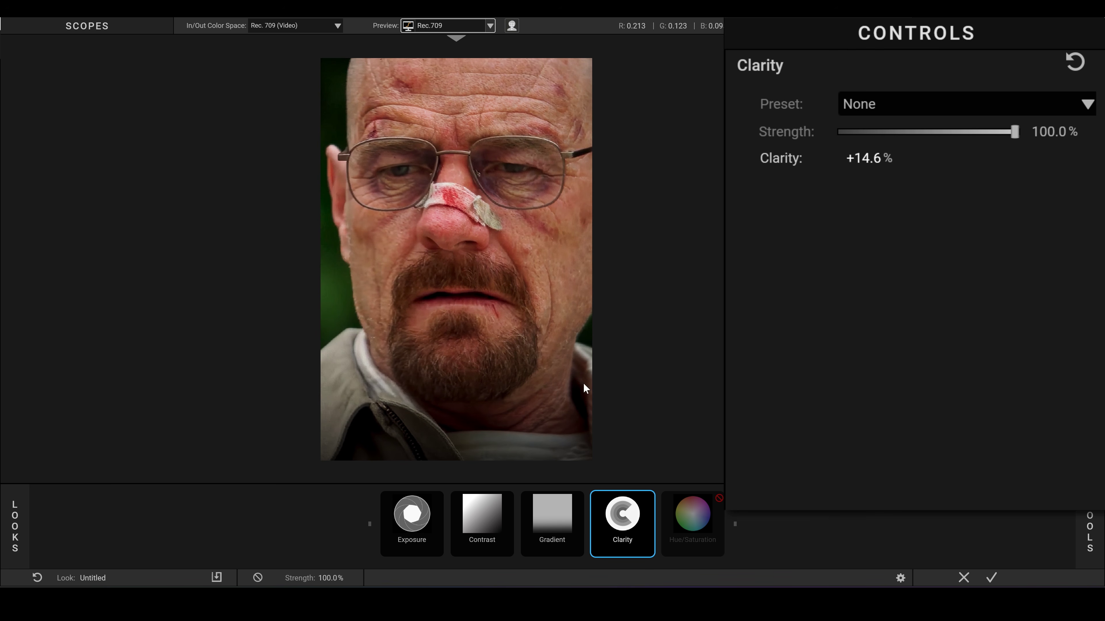
Step: Enable the Hue/Saturation tool and set Saturation to 105.0%
{"action": "left_click", "coordinate": [700, 531]}
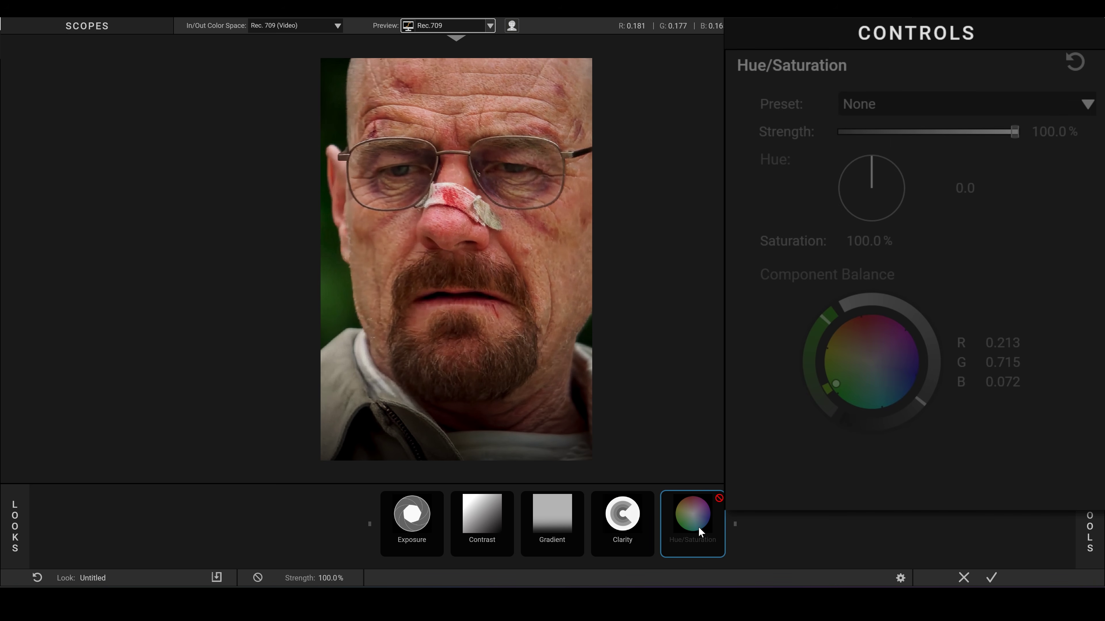
{"action": "left_click", "coordinate": [719, 499]}
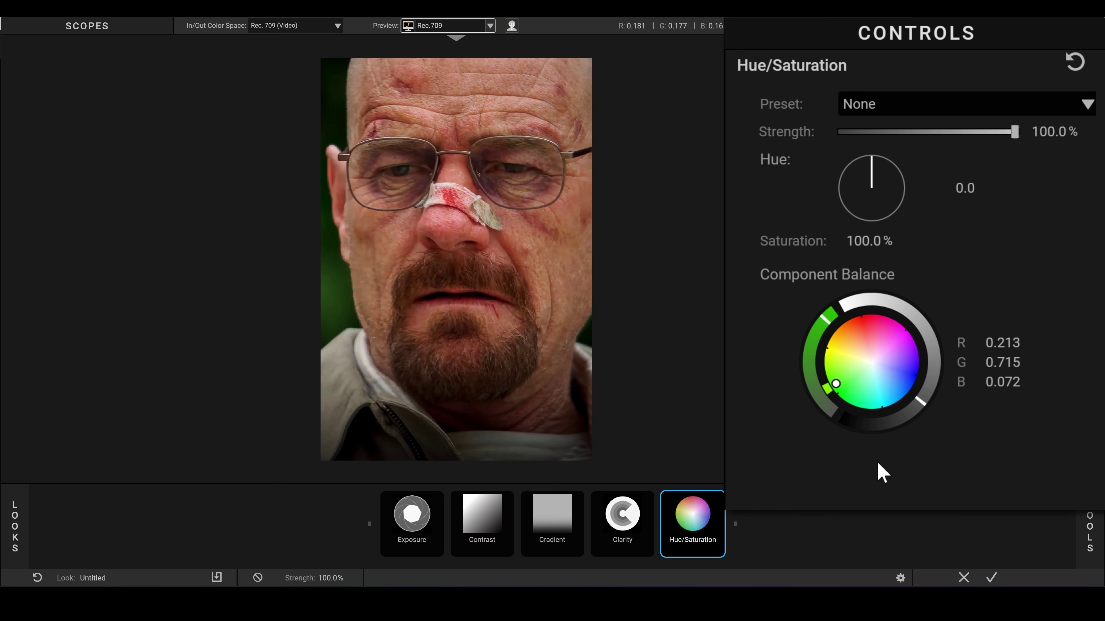
{"action": "left_click_drag", "start_coordinate": [869, 241], "coordinate": [869, 241]}
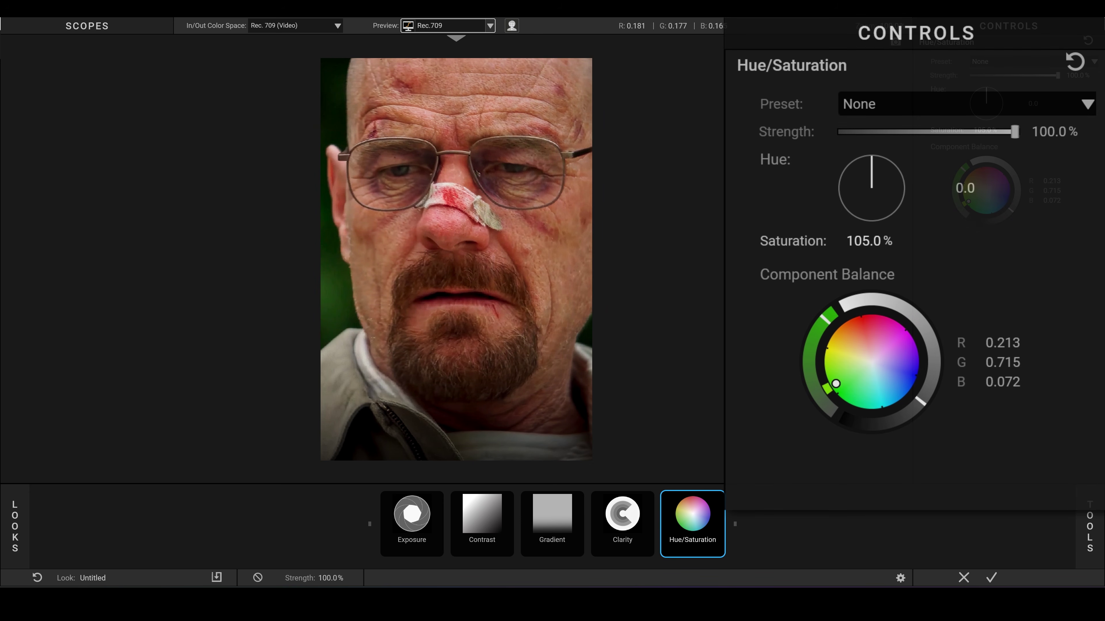
Step: Toggle the whole look off and on to compare the graded image with the original
{"action": "mouse_move", "coordinate": [718, 502]}
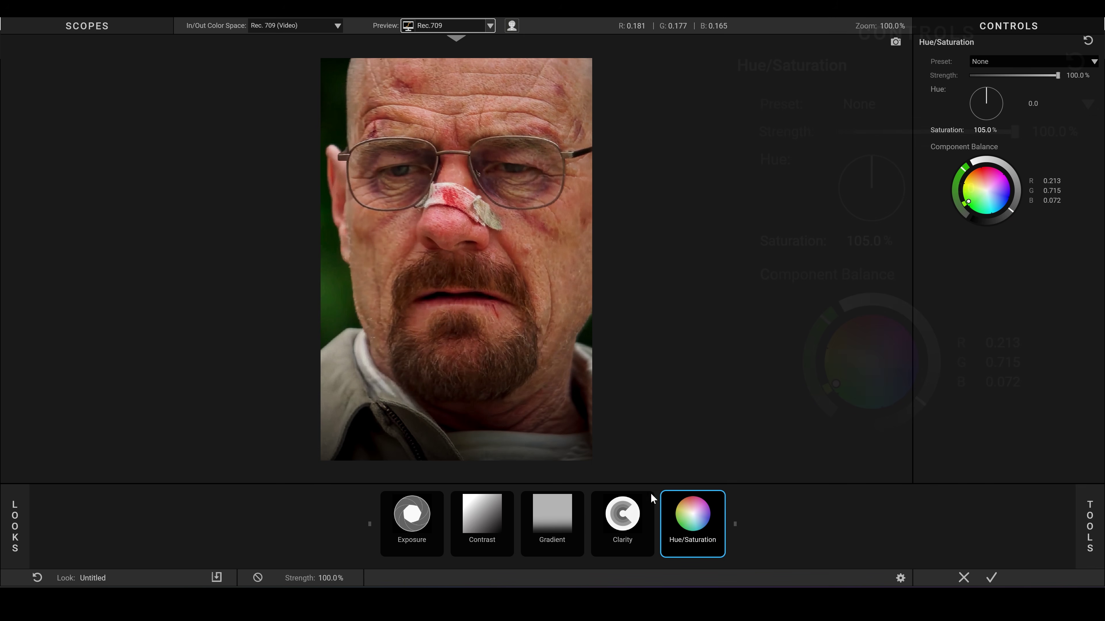
{"action": "left_click", "coordinate": [259, 579]}
{"action": "left_click", "coordinate": [260, 580]}
{"action": "left_click", "coordinate": [259, 580]}
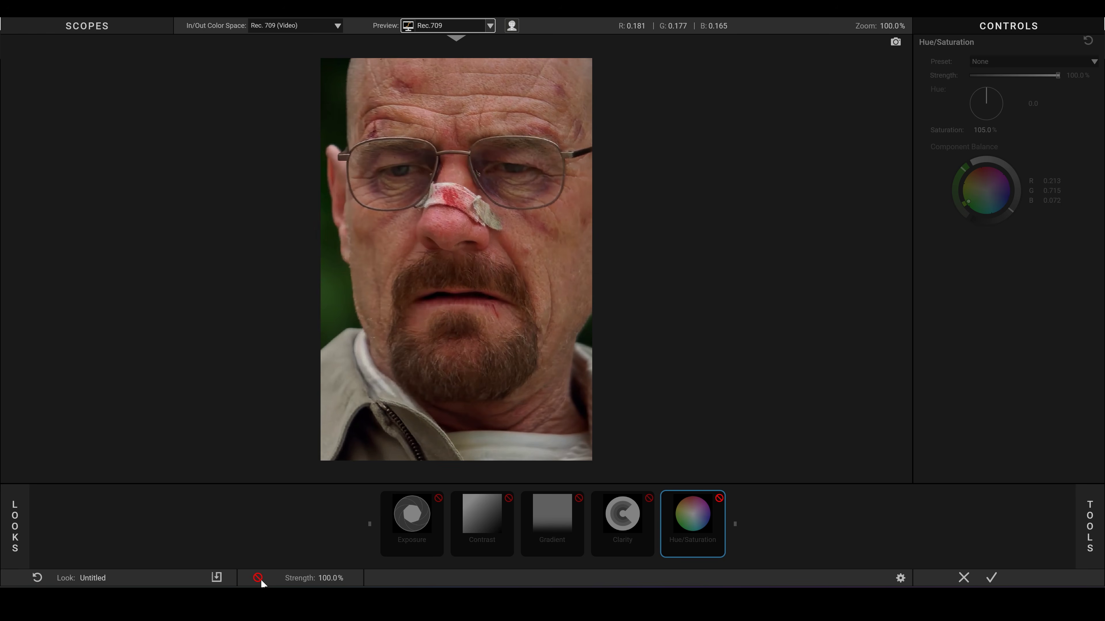
Step: Re-enable the whole look, apply it to the adjustment layer and try different strengths for the Looks effect
{"action": "left_click", "coordinate": [260, 579]}
{"action": "left_click", "coordinate": [992, 578]}
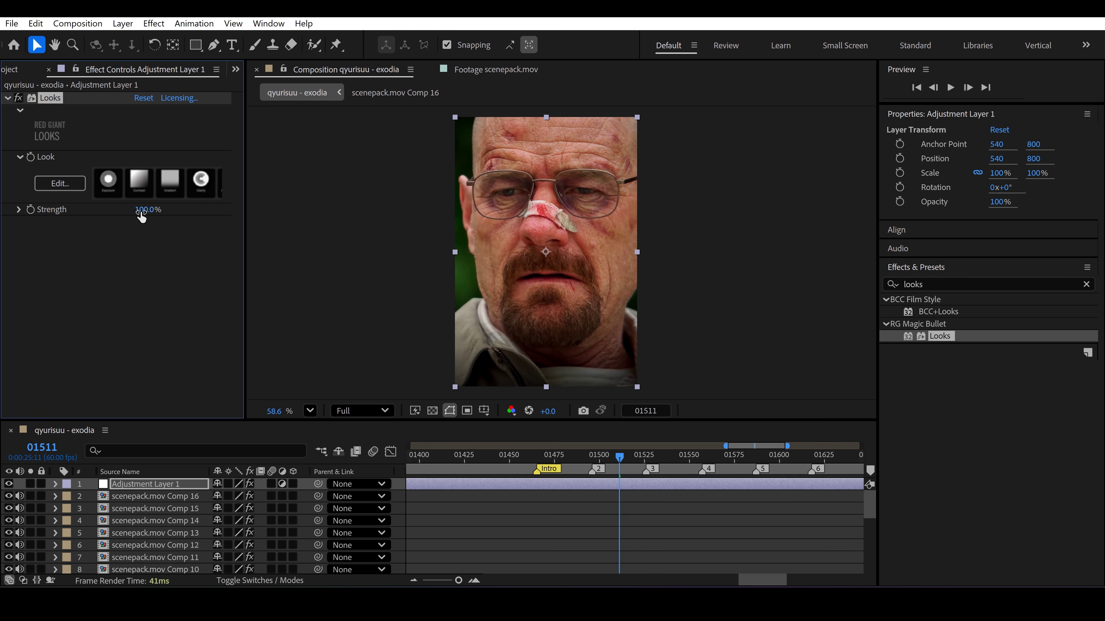
{"action": "left_click_drag", "start_coordinate": [142, 217], "coordinate": [108, 221]}
{"action": "left_click_drag", "start_coordinate": [49, 221], "coordinate": [158, 226]}
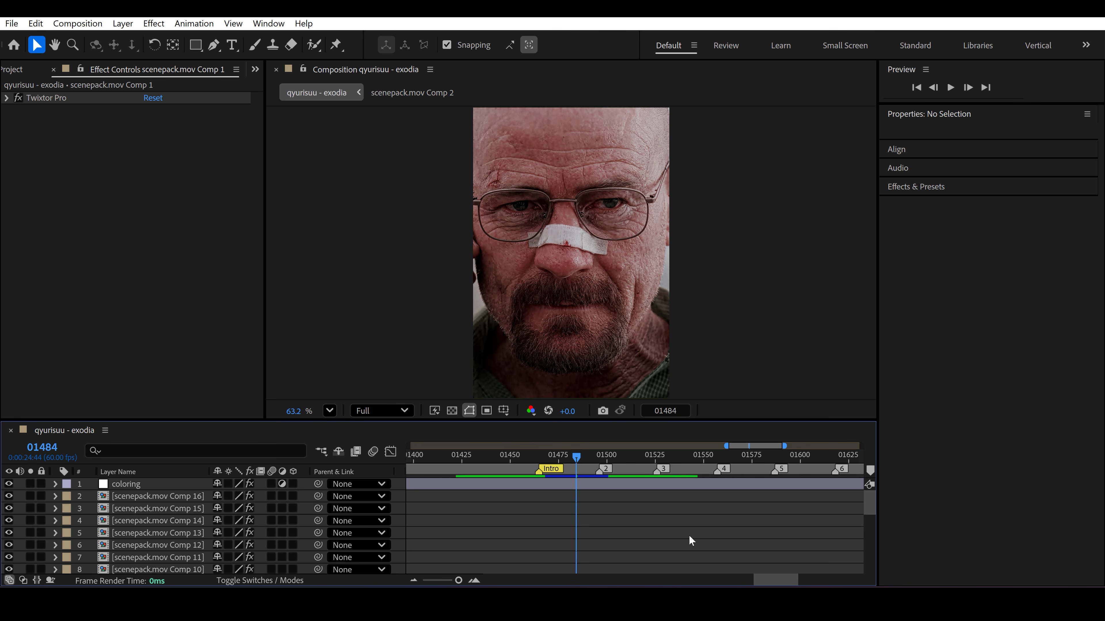
Step: Send the qyurisuu - exodia composition to the Adobe Media Encoder queue for export
{"action": "left_click", "coordinate": [11, 23]}
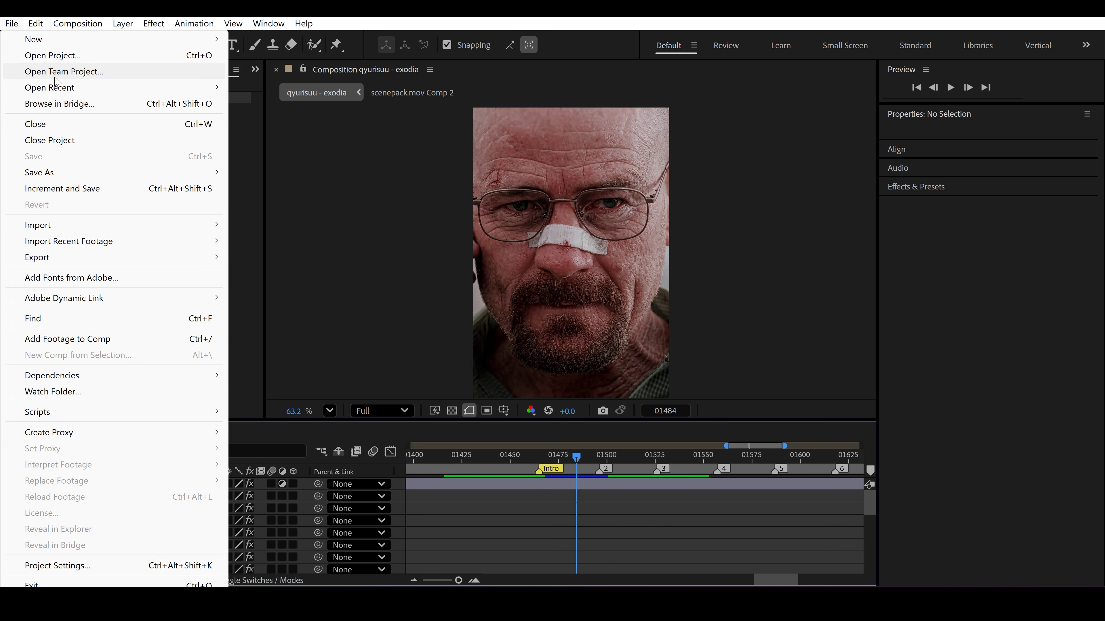
{"action": "mouse_move", "coordinate": [192, 260]}
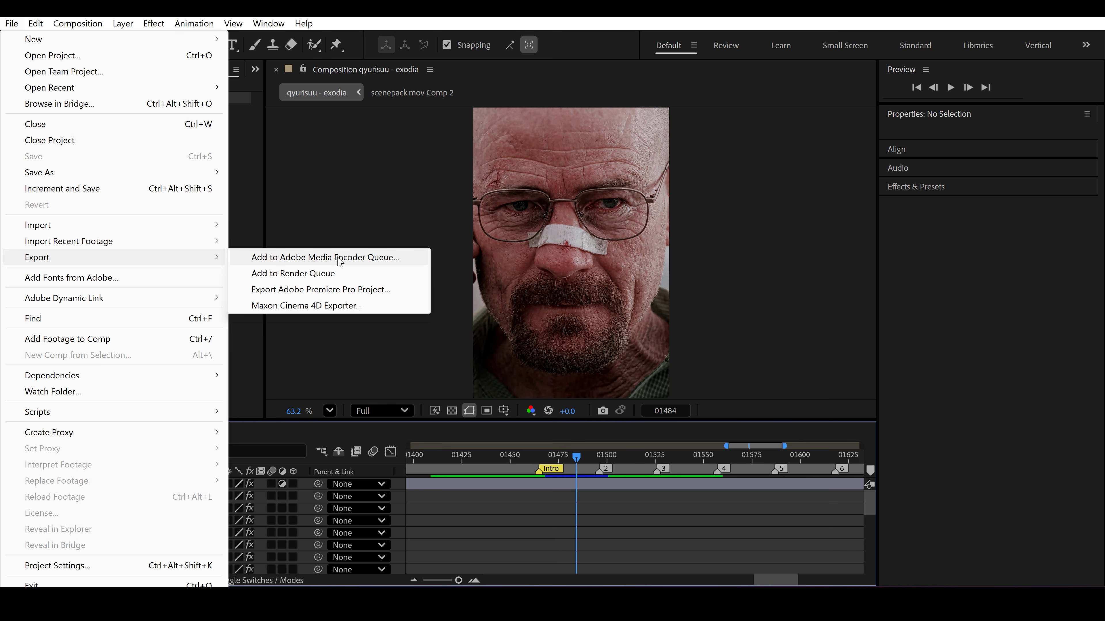
{"action": "left_click", "coordinate": [372, 260]}
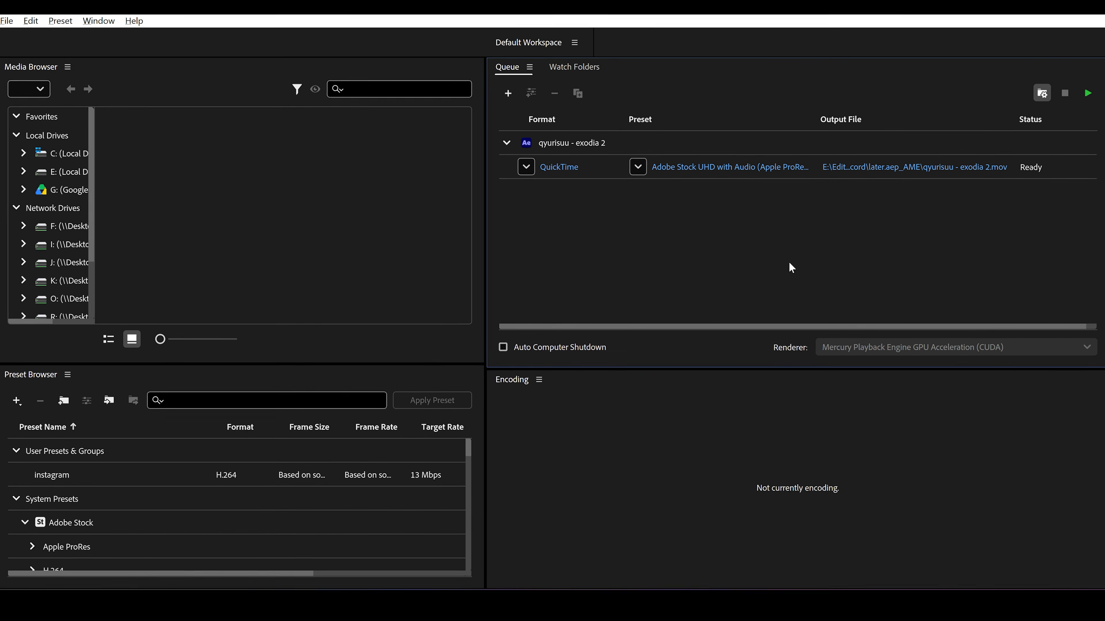
Step: Open the queued item's export settings and choose the H.264 format with the Match Source - High bitrate preset
{"action": "left_click", "coordinate": [690, 173]}
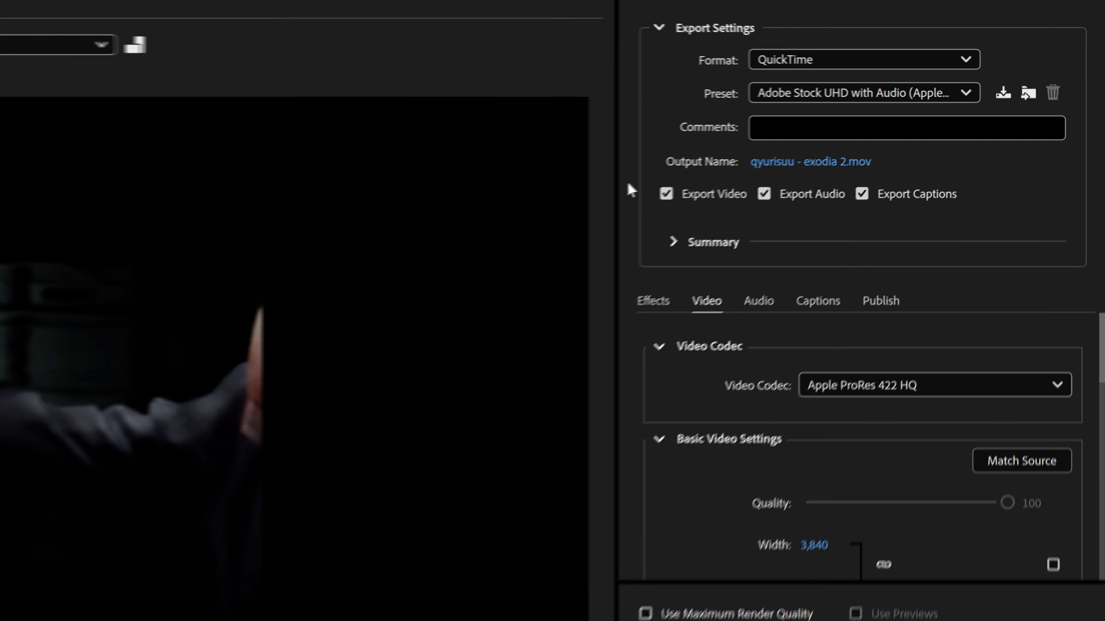
{"action": "left_click", "coordinate": [901, 61]}
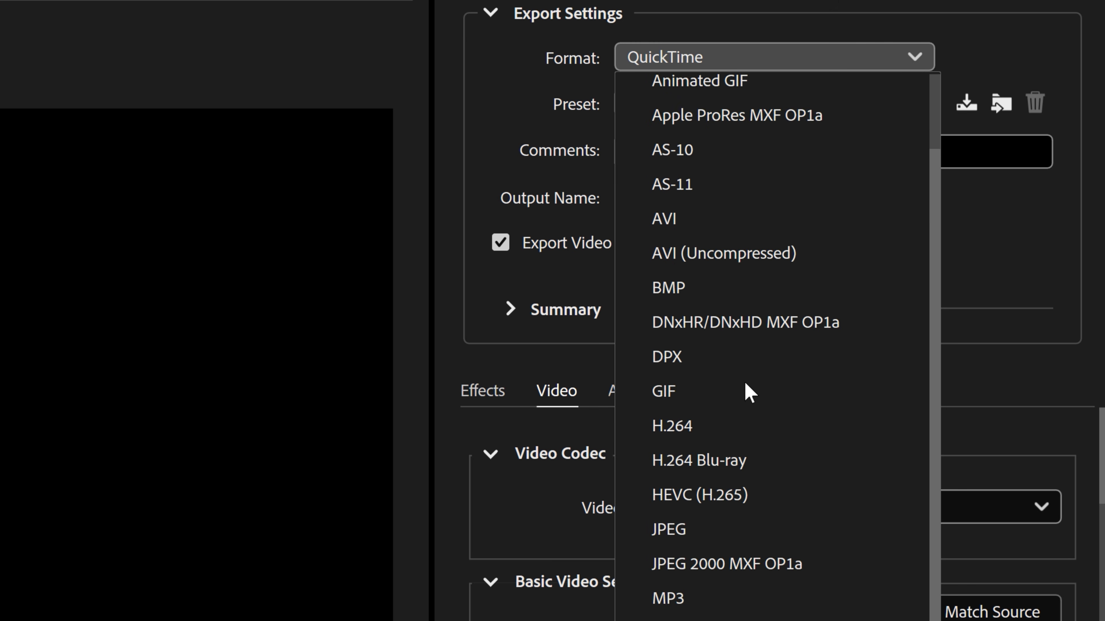
{"action": "left_click", "coordinate": [859, 437]}
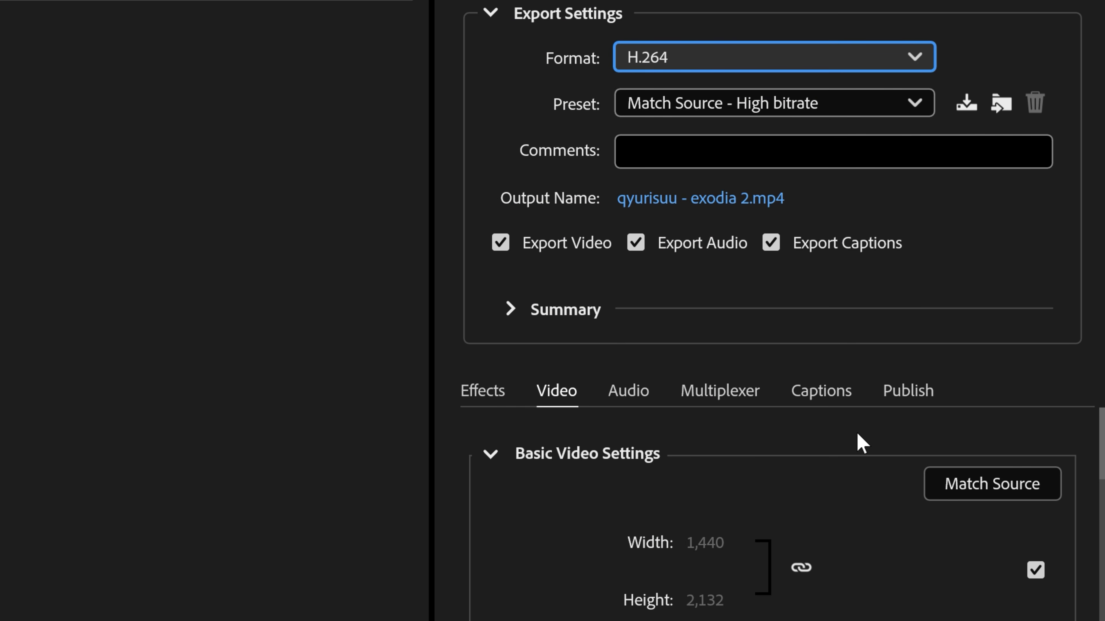
{"action": "left_click", "coordinate": [880, 106]}
{"action": "left_click", "coordinate": [876, 140]}
Step: Match the basic video settings to the source and enable Render at Maximum Depth
{"action": "scroll", "coordinate": [926, 209], "scroll_direction": "down", "scroll_amount": 7}
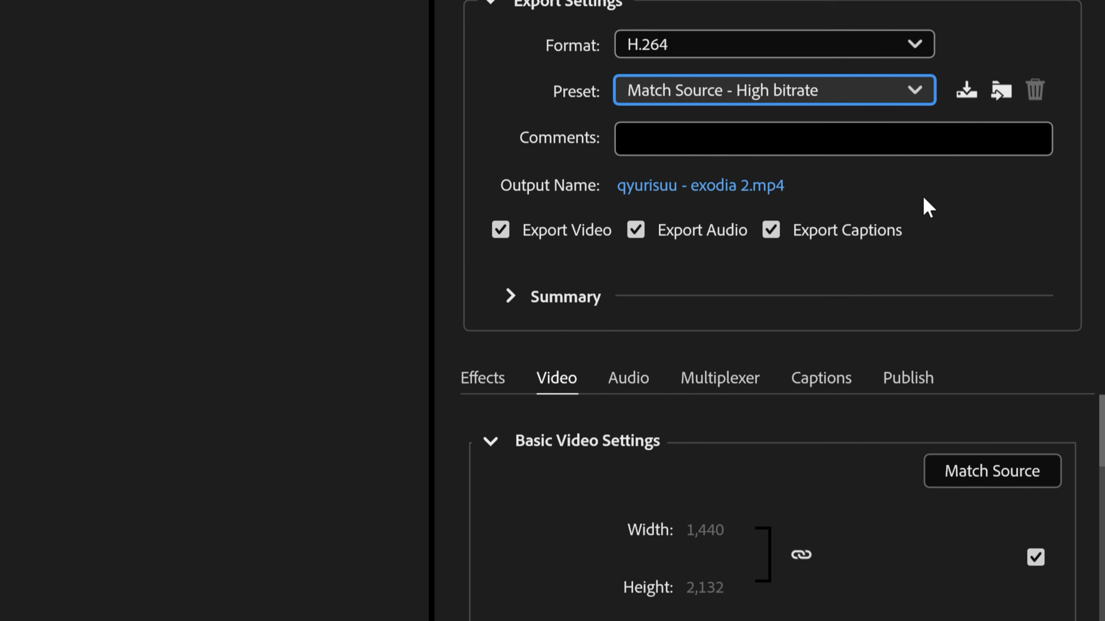
{"action": "left_click", "coordinate": [964, 190]}
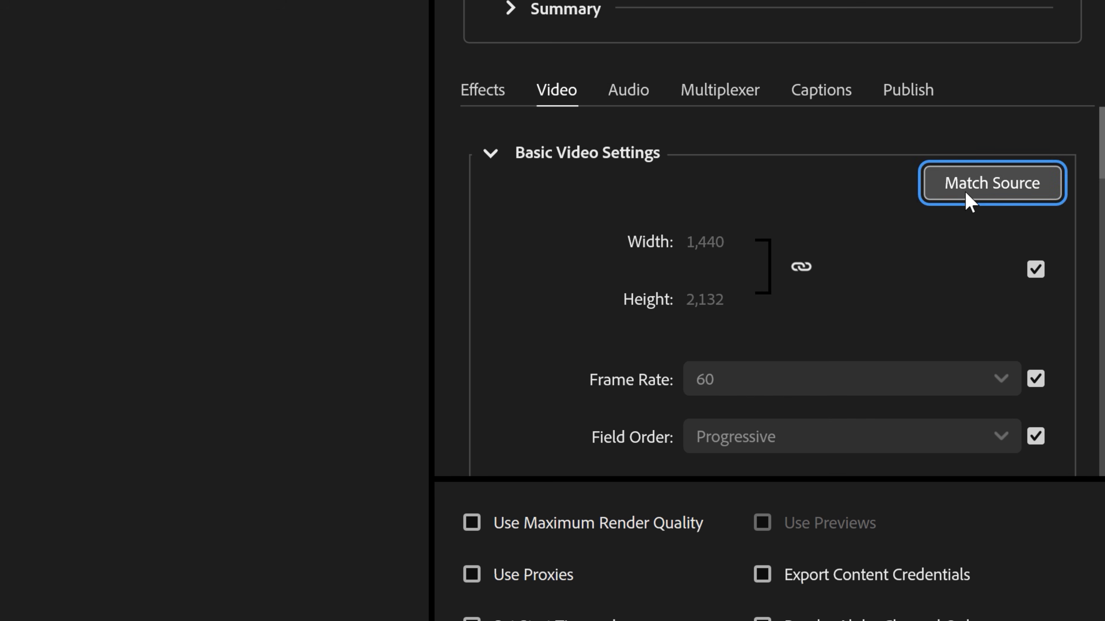
{"action": "scroll", "coordinate": [945, 247], "scroll_direction": "down", "scroll_amount": 6}
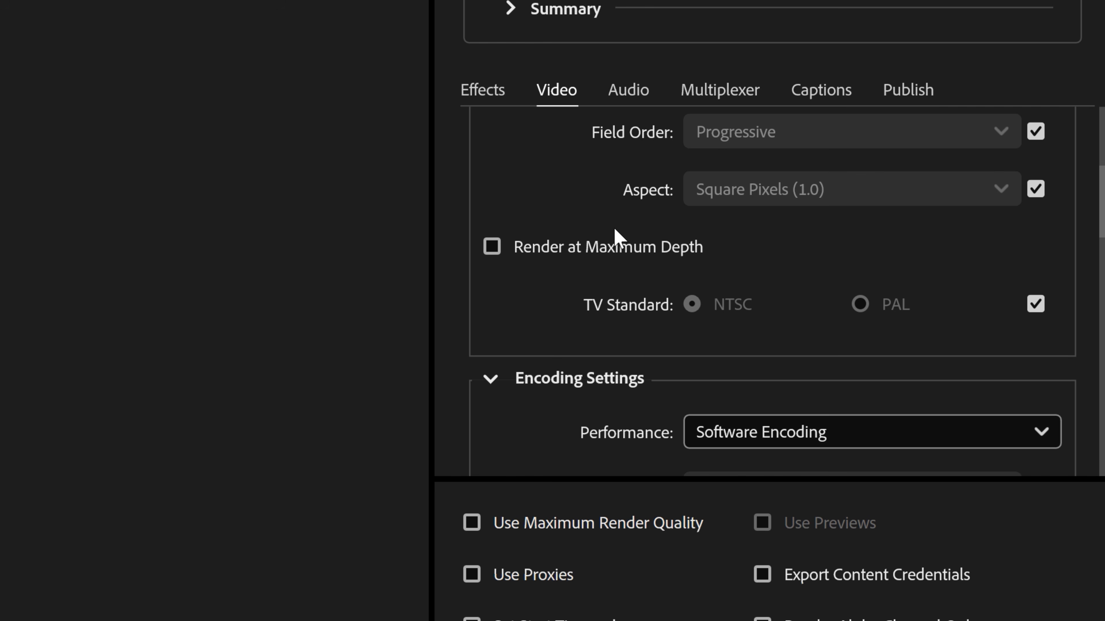
{"action": "left_click", "coordinate": [596, 253]}
Step: Choose Software Encoding for performance, unlink the profile from the source and set it to High
{"action": "scroll", "coordinate": [750, 316], "scroll_direction": "down", "scroll_amount": 3}
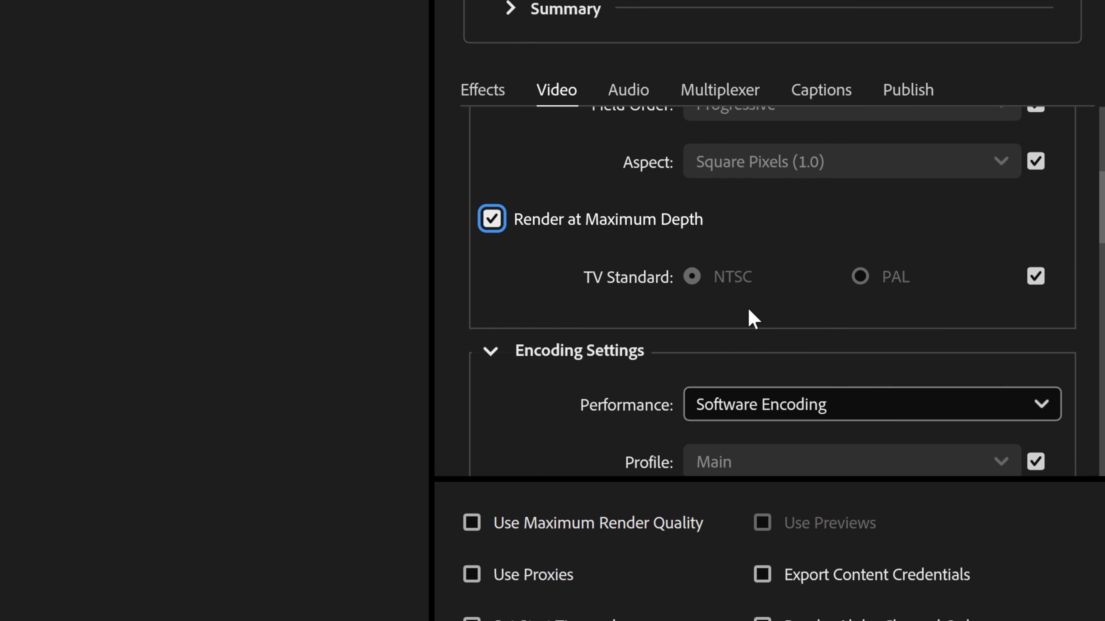
{"action": "scroll", "coordinate": [648, 348], "scroll_direction": "down", "scroll_amount": 1}
{"action": "left_click", "coordinate": [761, 300]}
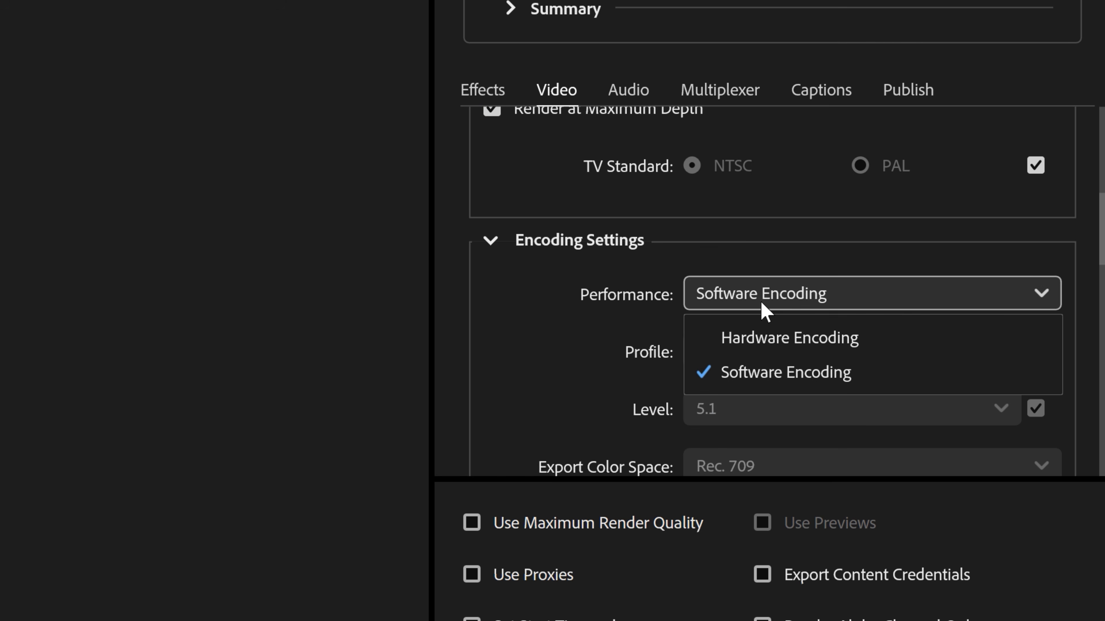
{"action": "left_click", "coordinate": [765, 373]}
{"action": "scroll", "coordinate": [766, 373], "scroll_direction": "down", "scroll_amount": 4}
{"action": "left_click", "coordinate": [1040, 244]}
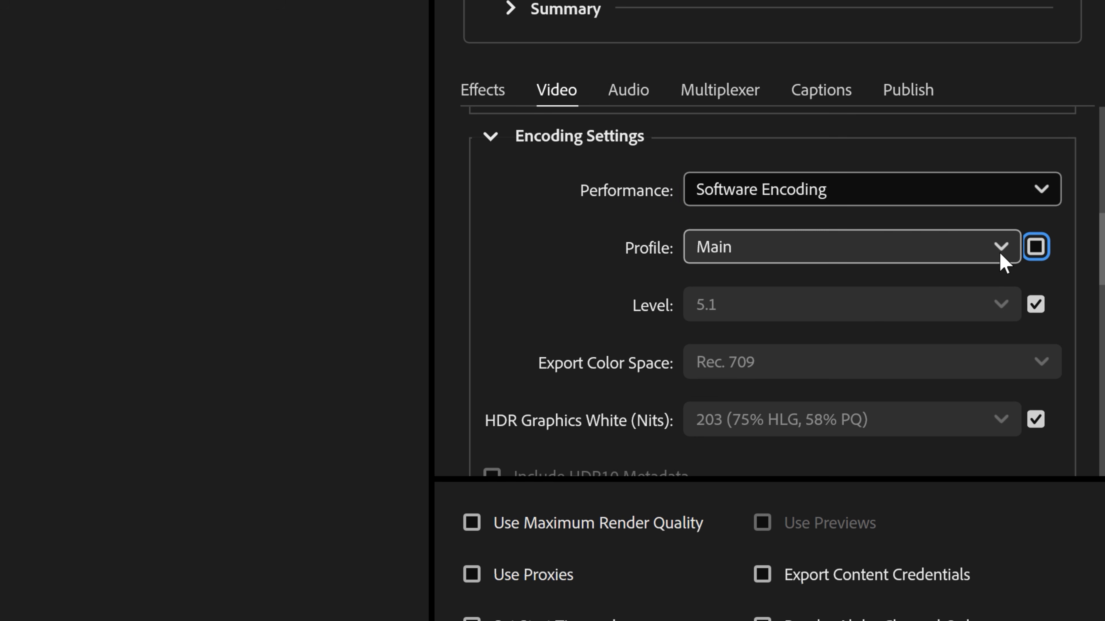
{"action": "left_click", "coordinate": [984, 253]}
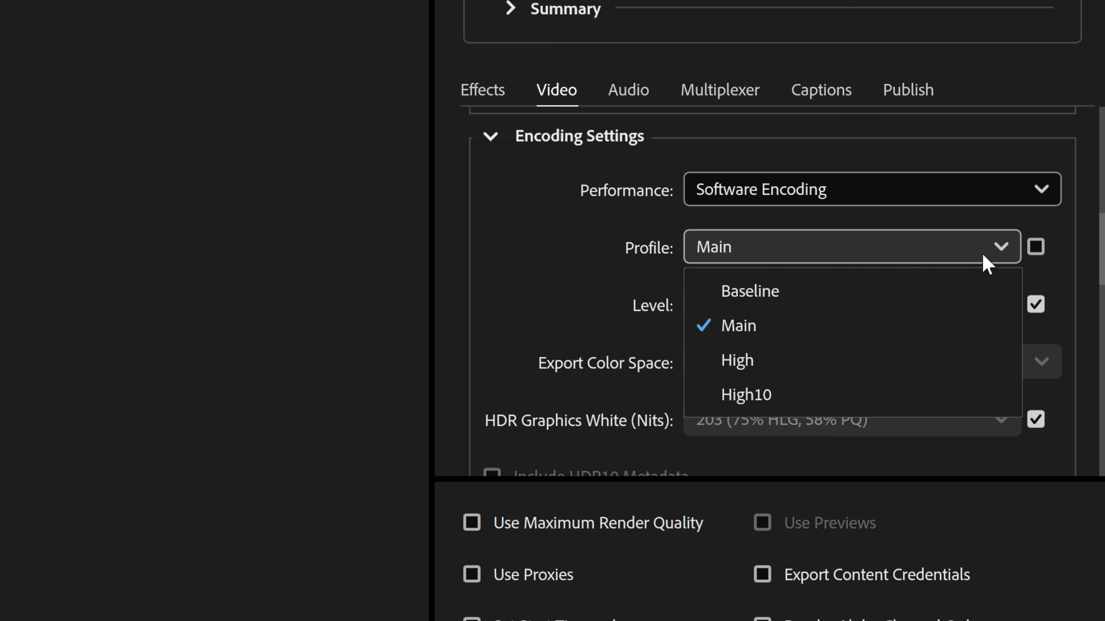
{"action": "left_click", "coordinate": [905, 361]}
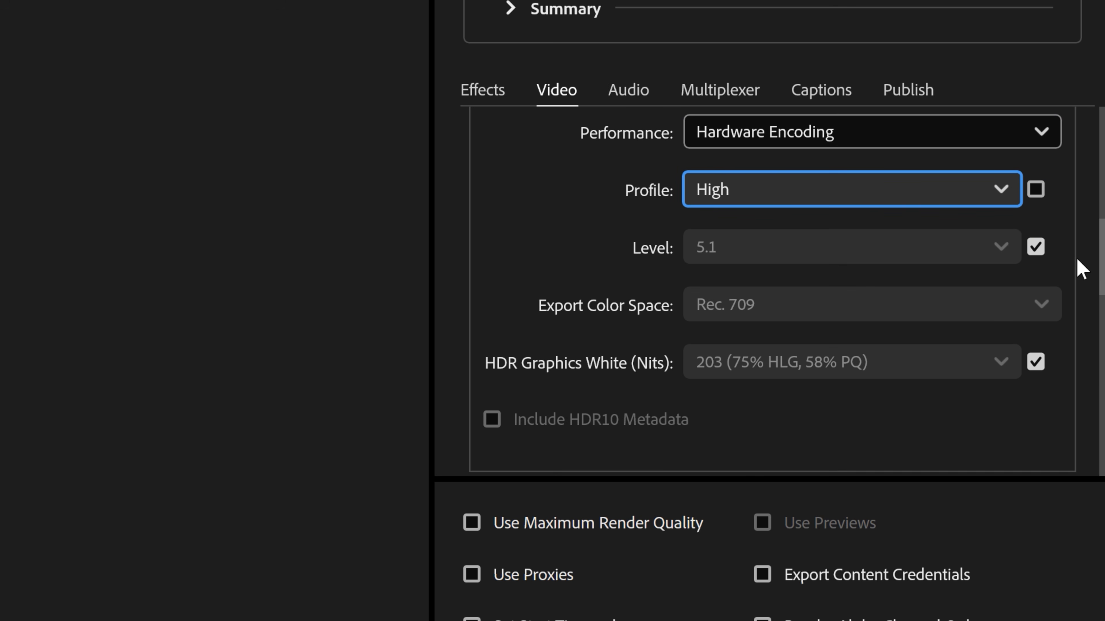
Step: Set the bitrate encoding to VBR, 2 pass with a maximum bitrate of 30 Mbps
{"action": "left_click_drag", "start_coordinate": [1103, 263], "coordinate": [1103, 411]}
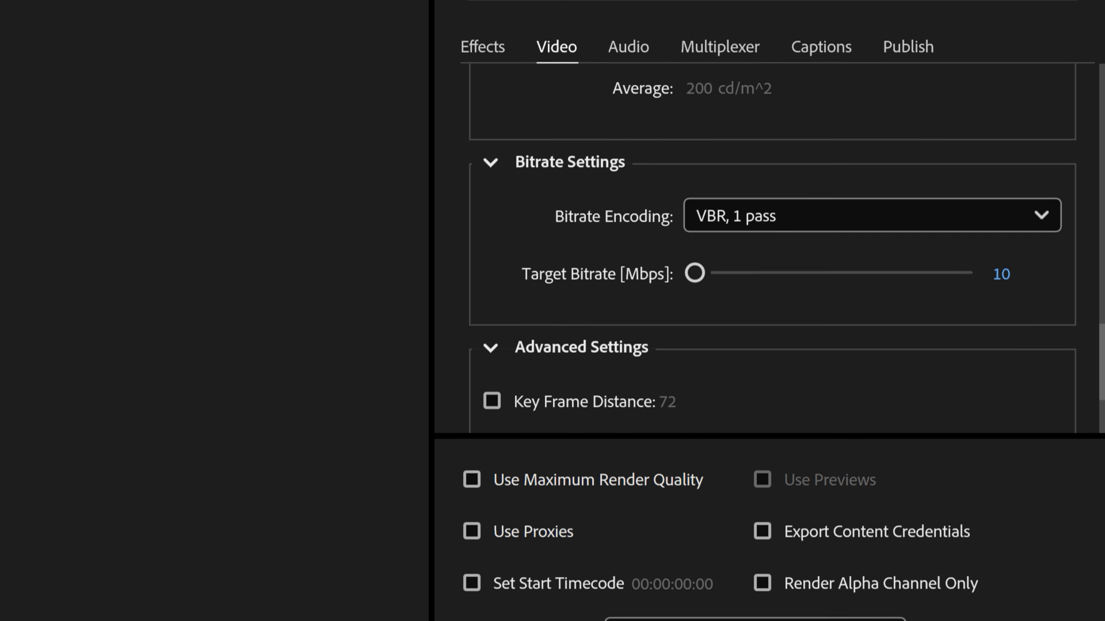
{"action": "left_click_drag", "start_coordinate": [1101, 366], "coordinate": [1092, 380]}
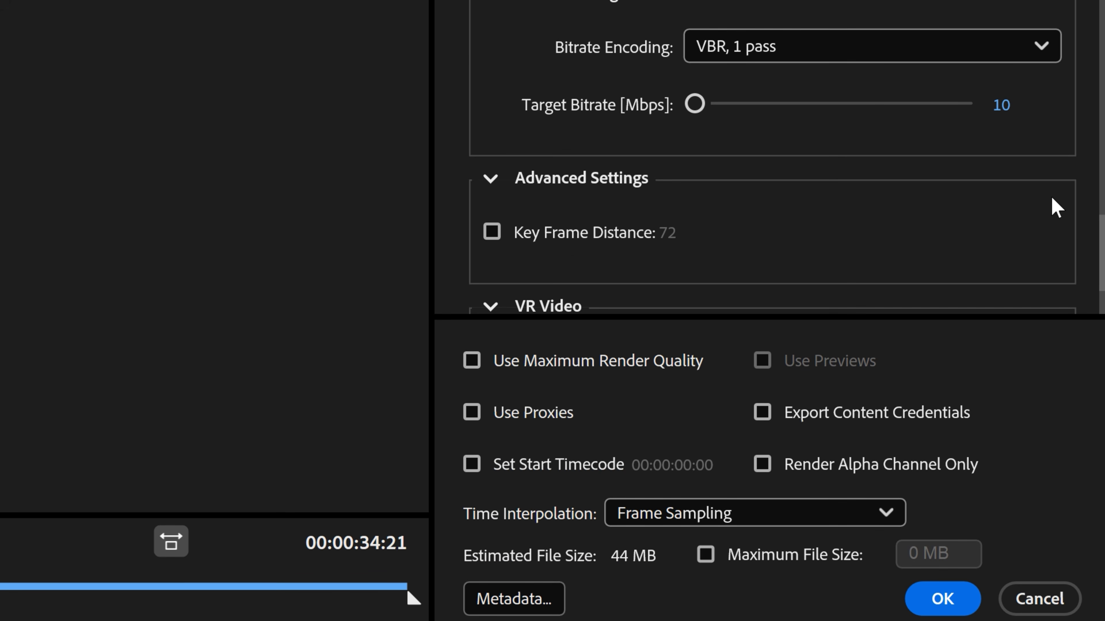
{"action": "left_click", "coordinate": [1041, 56]}
{"action": "left_click", "coordinate": [939, 167]}
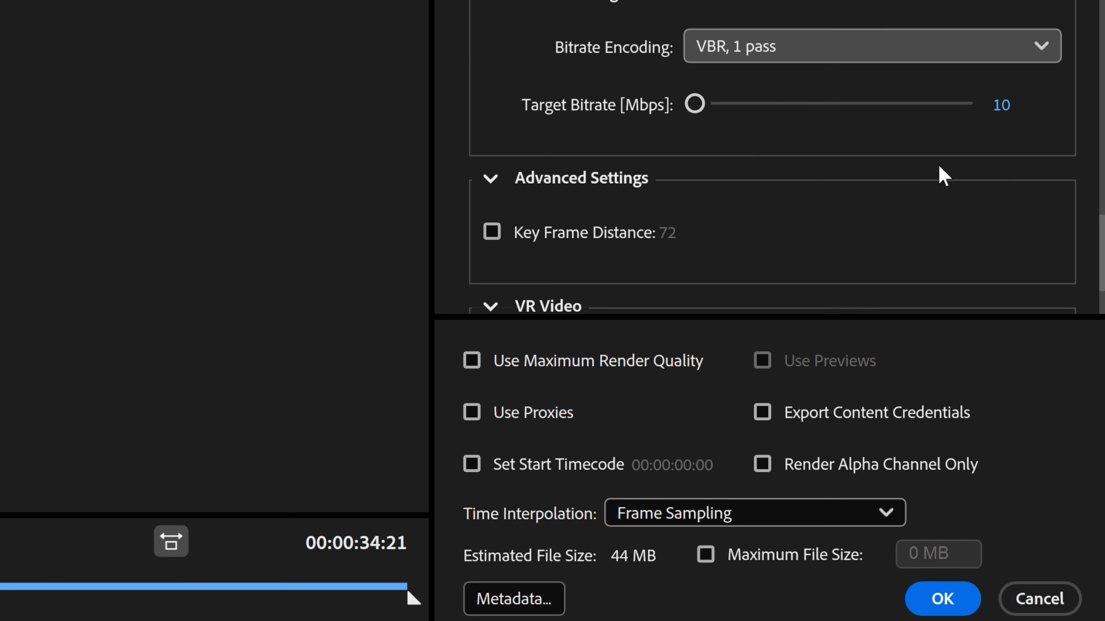
{"action": "left_click", "coordinate": [1004, 219]}
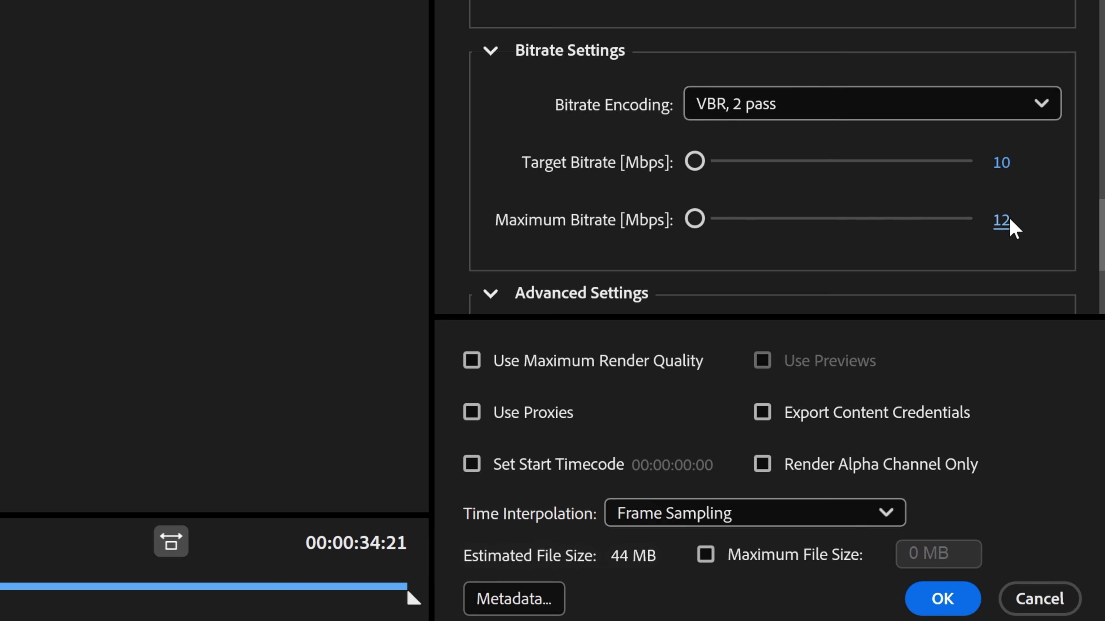
{"action": "type", "text": "30"}
{"action": "key", "text": "Return"}
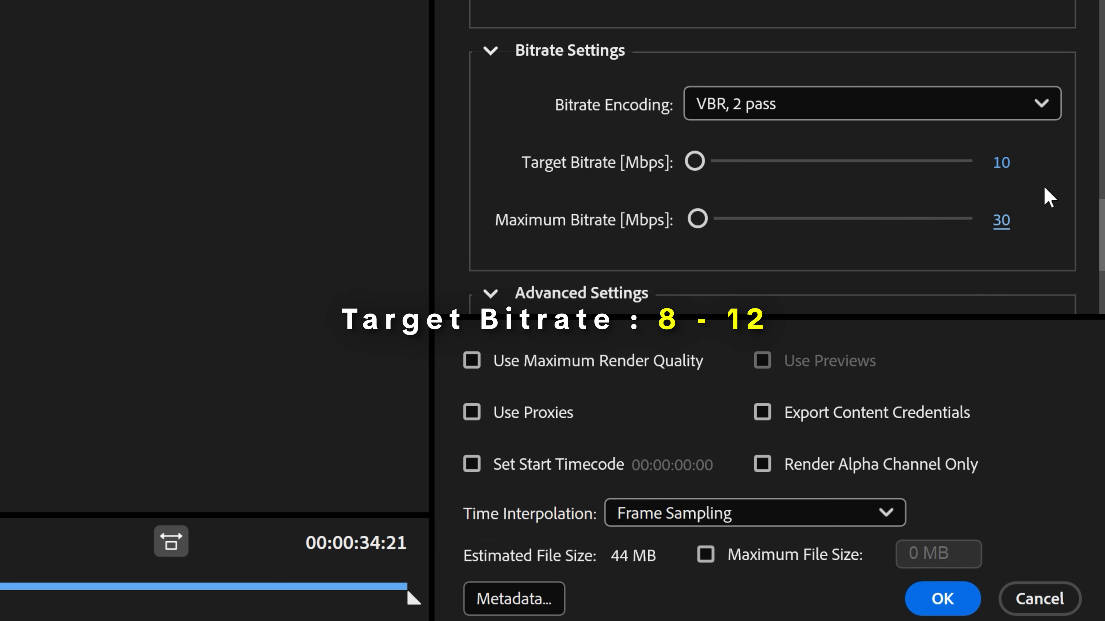
Step: Review the video settings from start to end and accept the export settings
{"action": "left_click_drag", "start_coordinate": [1101, 227], "coordinate": [1101, 152]}
{"action": "scroll", "coordinate": [765, 262], "scroll_direction": "up", "scroll_amount": 5}
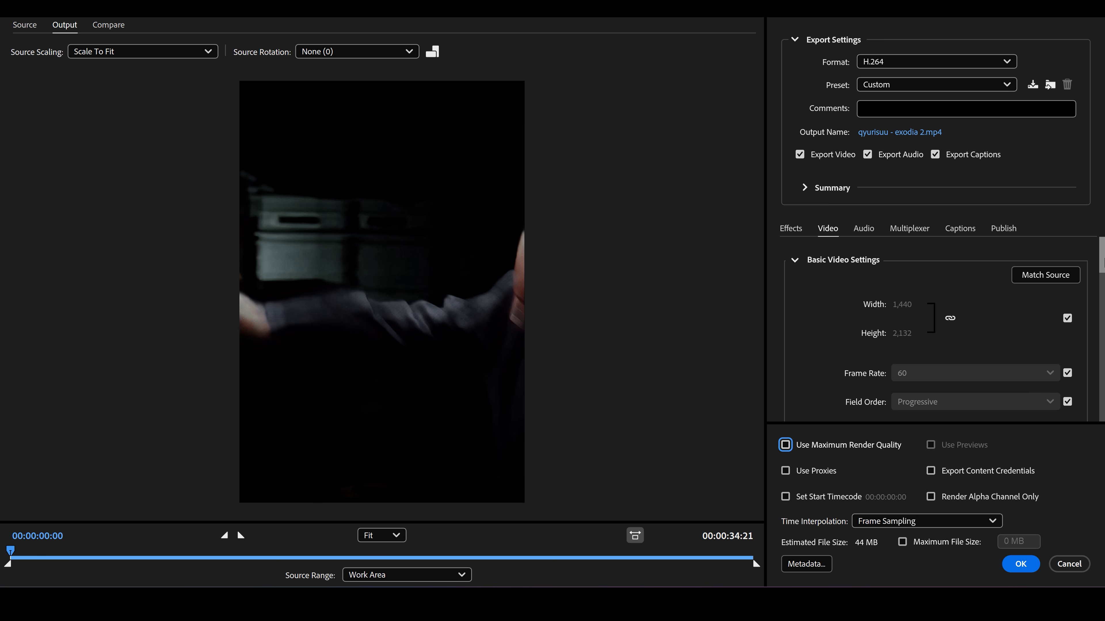
{"action": "scroll", "coordinate": [939, 326], "scroll_direction": "down", "scroll_amount": 8}
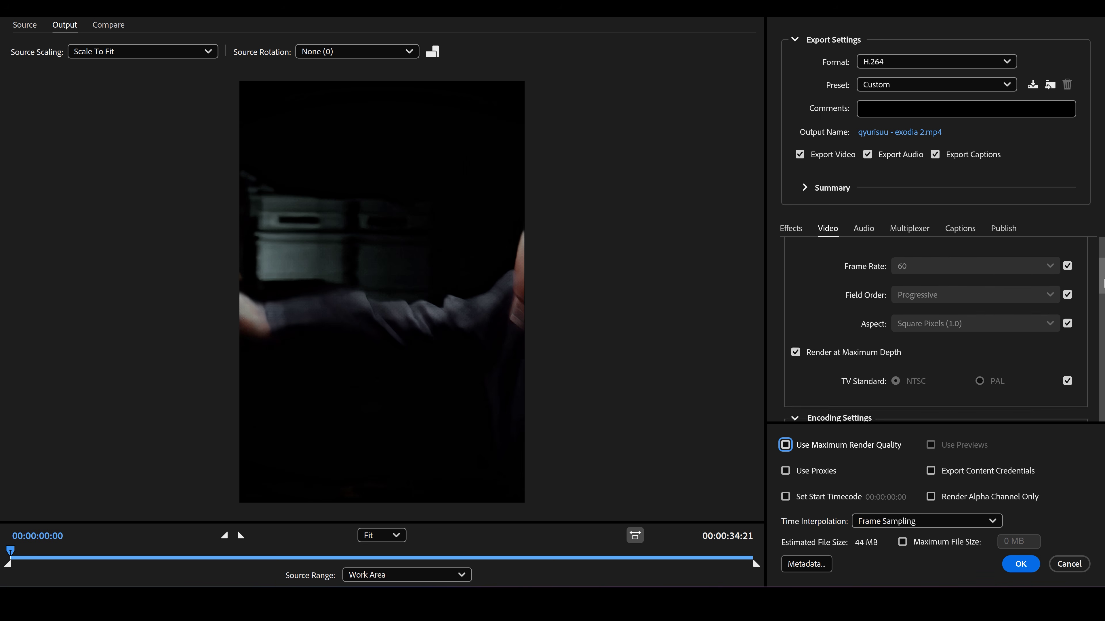
{"action": "scroll", "coordinate": [934, 327], "scroll_direction": "down", "scroll_amount": 3}
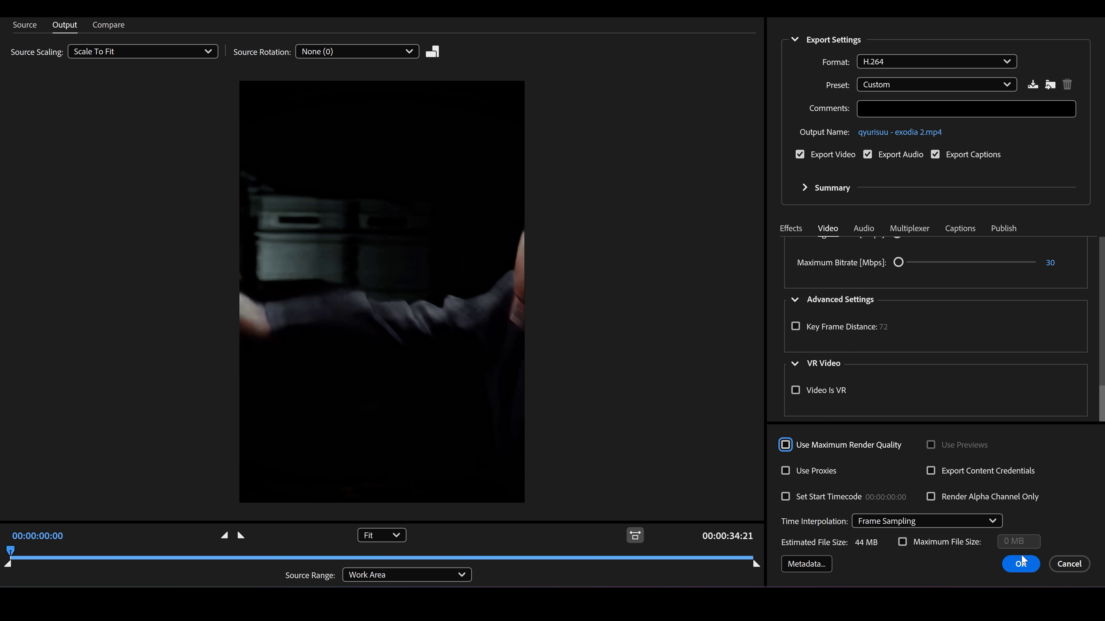
{"action": "left_click", "coordinate": [1021, 564]}
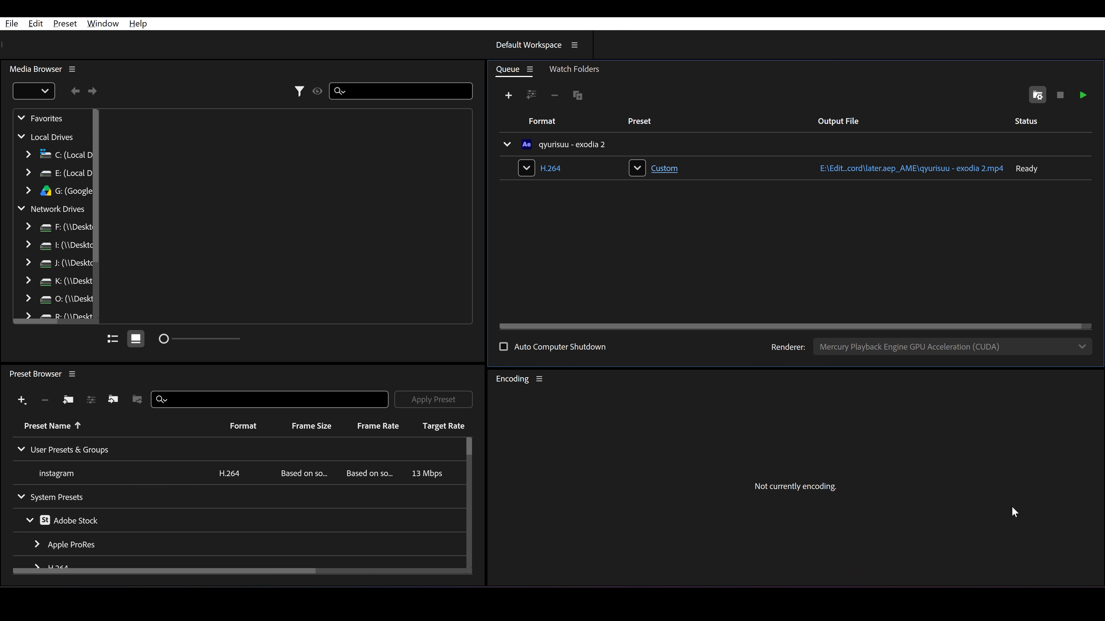
Step: Name the output file finaledit in the later.aep_AME folder and start encoding the queue
{"action": "left_click", "coordinate": [980, 173]}
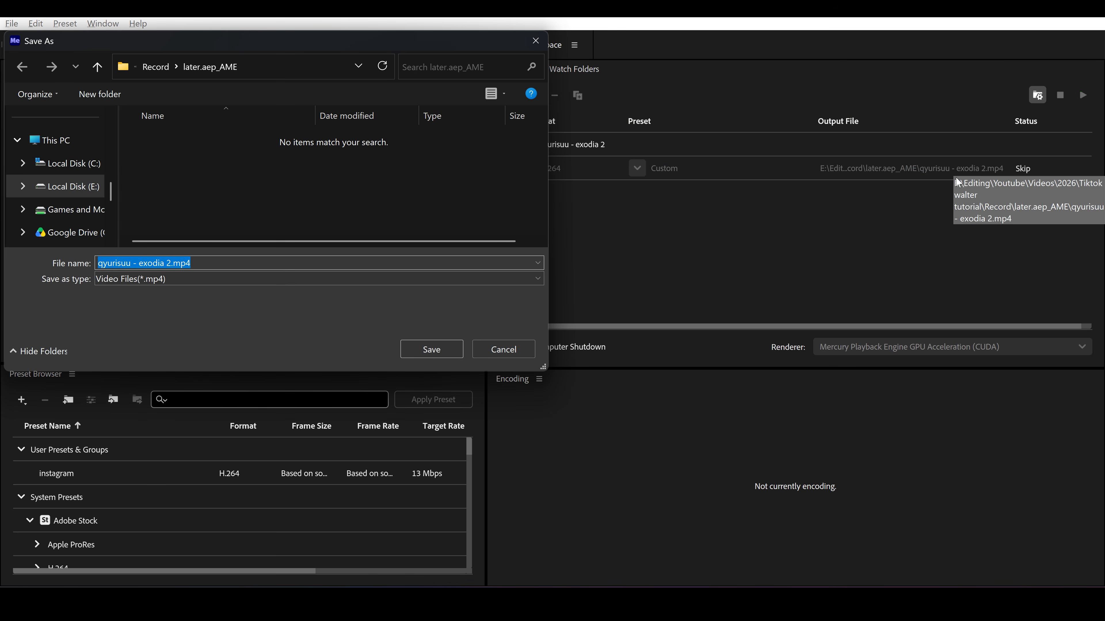
{"action": "type", "text": "finaledit"}
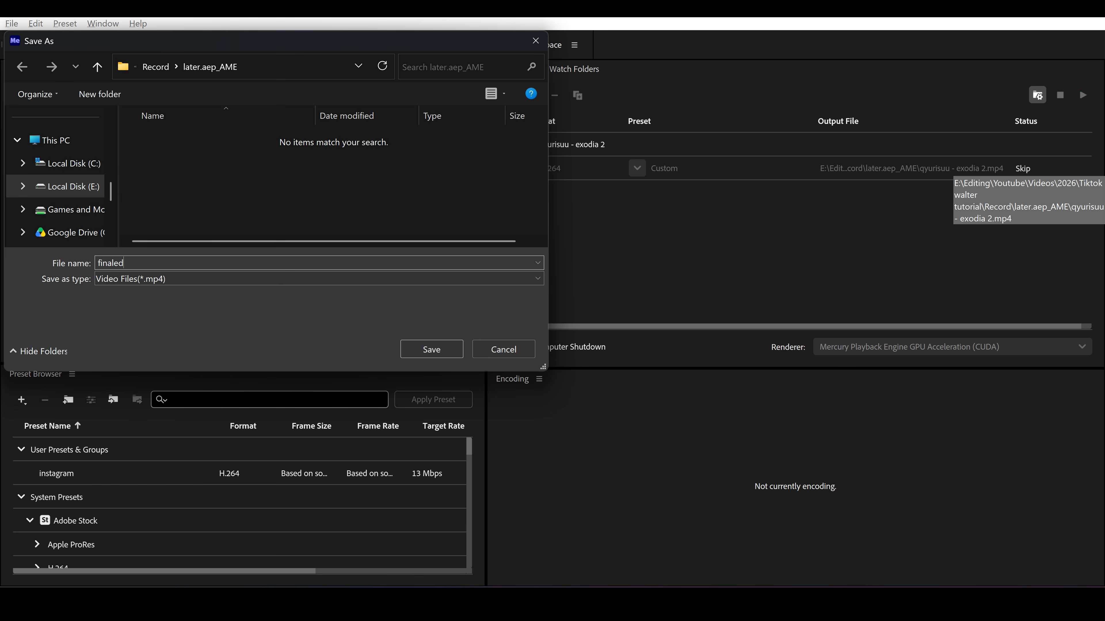
{"action": "key", "text": "Return"}
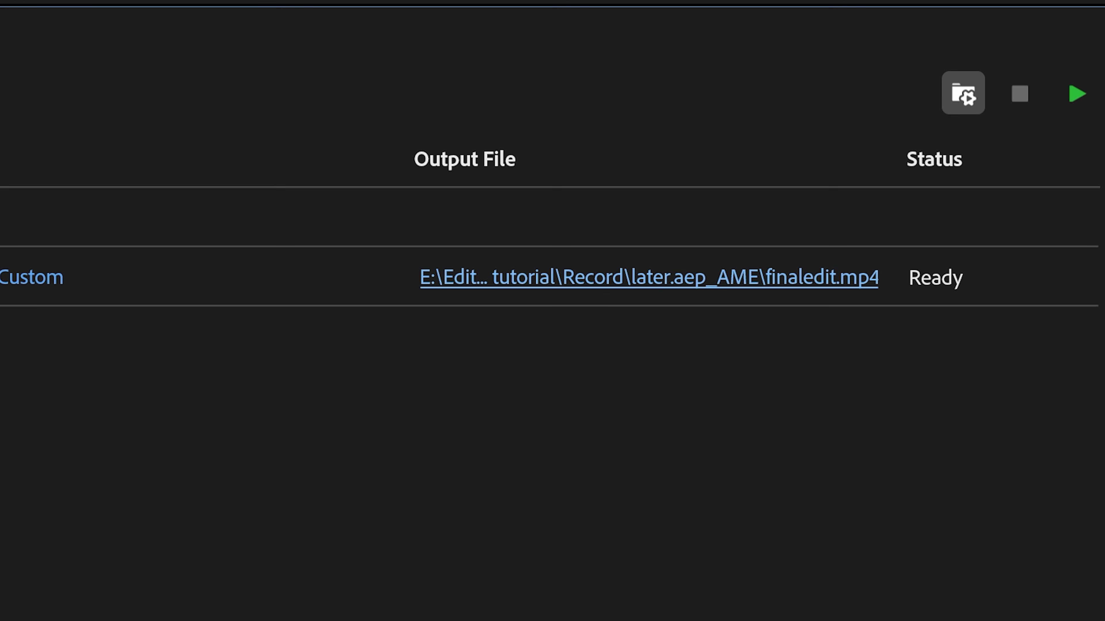
{"action": "left_click", "coordinate": [1077, 95]}
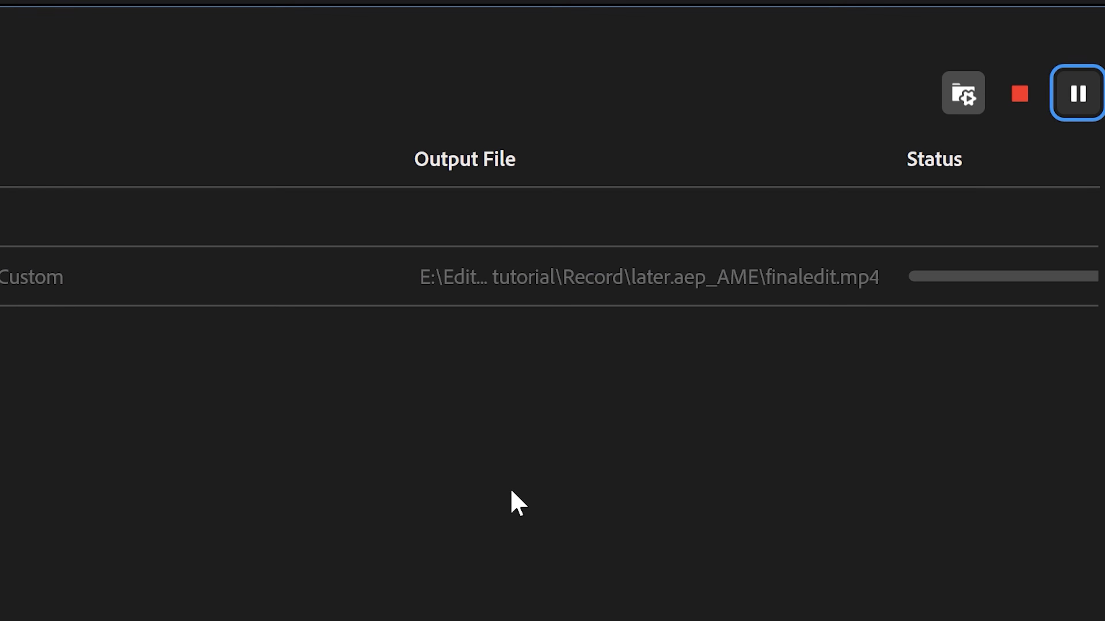